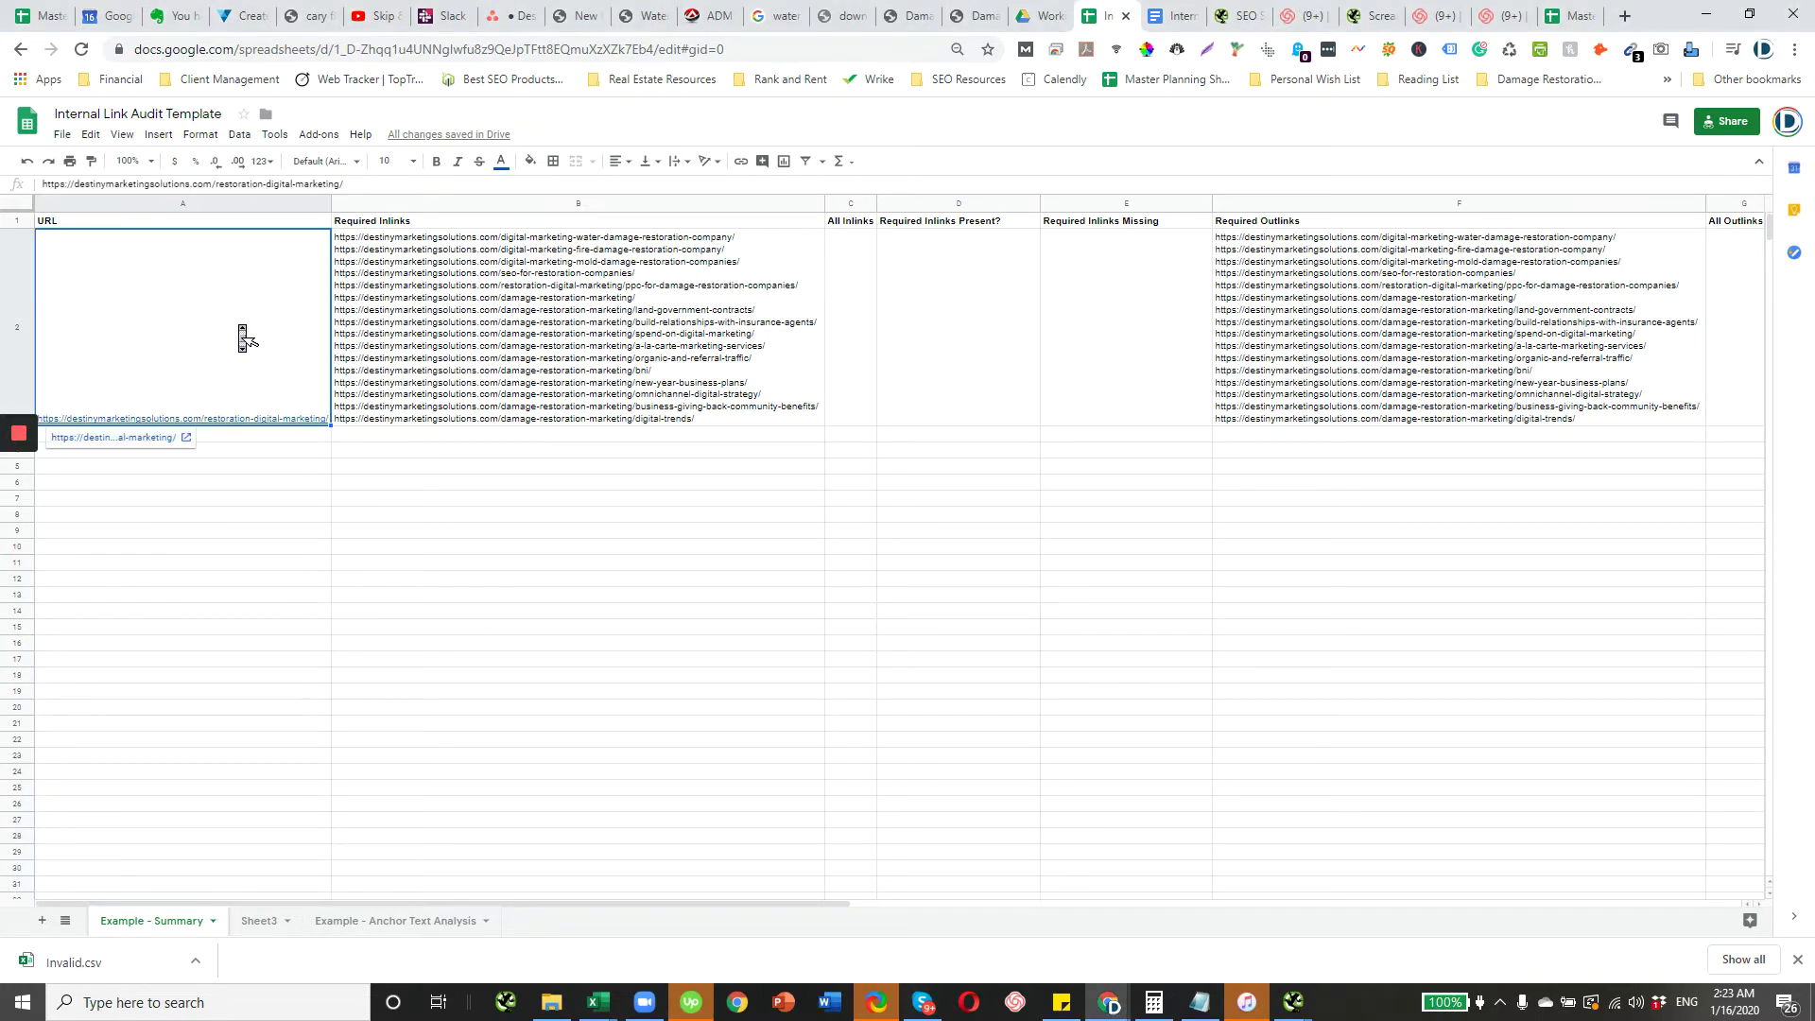
- Copy the audited page URL from cell A2 of the Example - Summary sheet
key(ctrl+c)
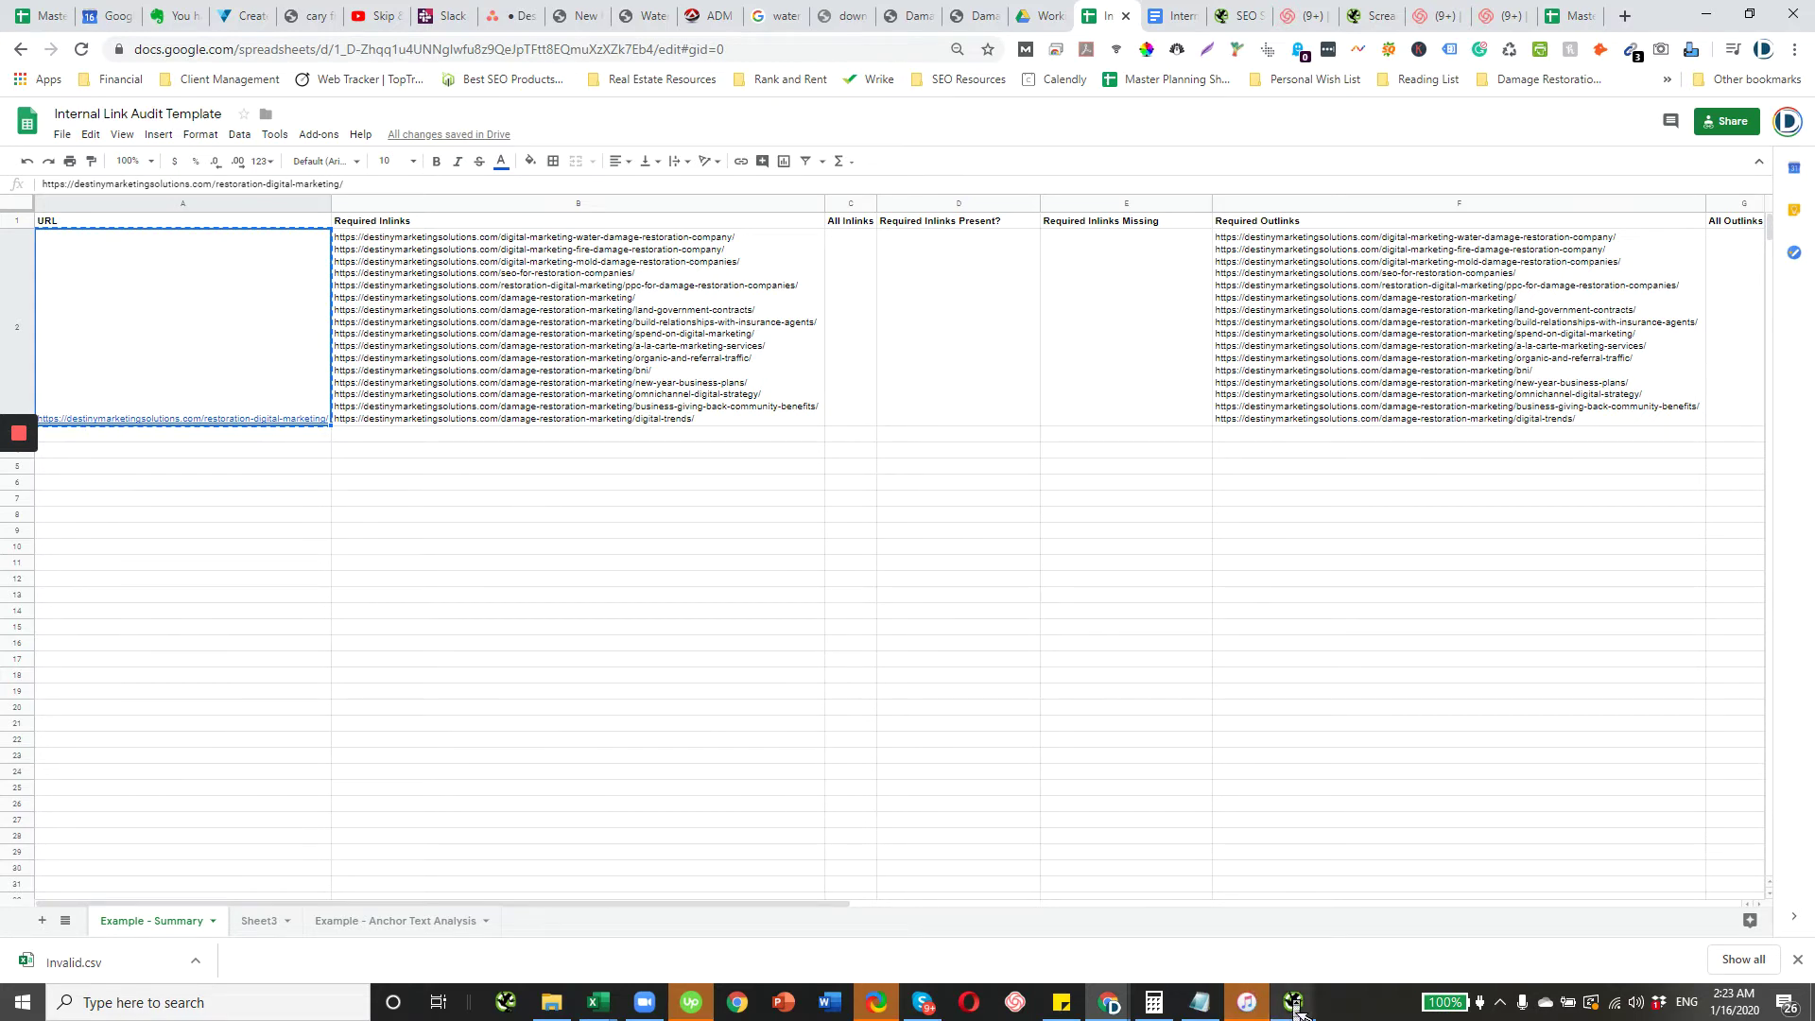
- Replace the SEO Spider URL filter with the pasted restoration-digital-marketing page URL, leaving 2 rows
click(1231, 945)
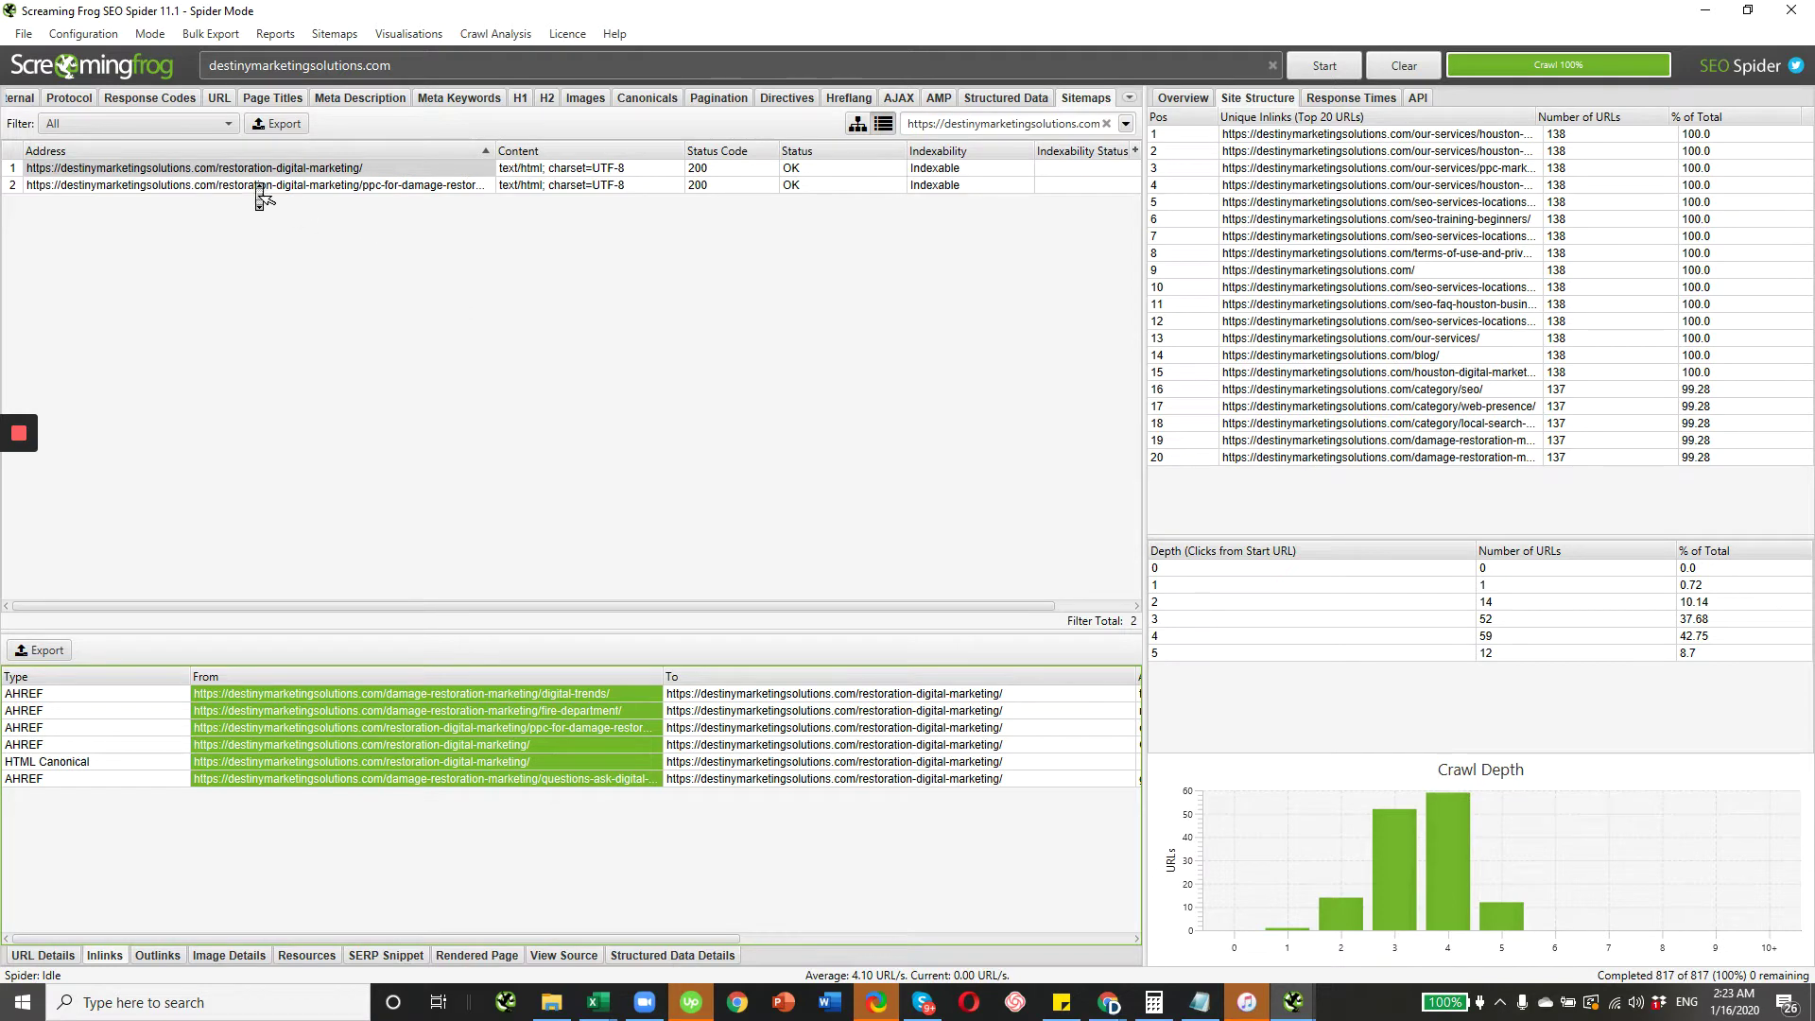
click(938, 125)
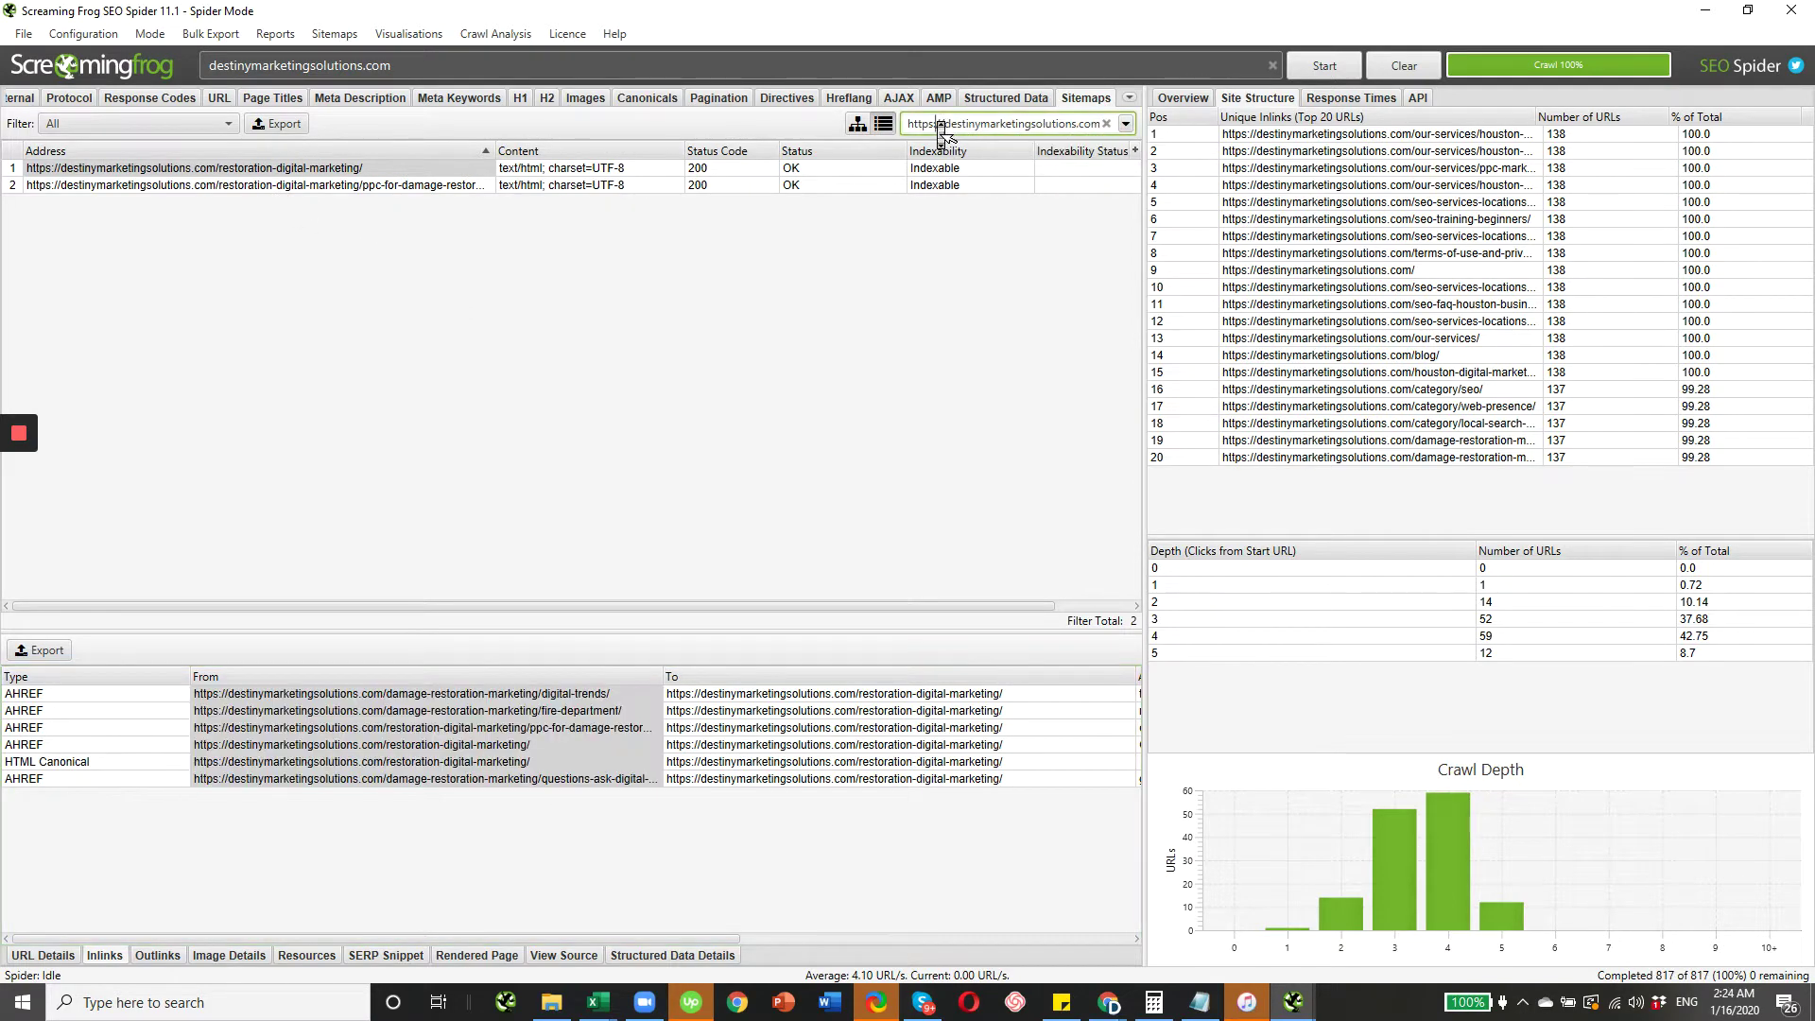
click(1105, 124)
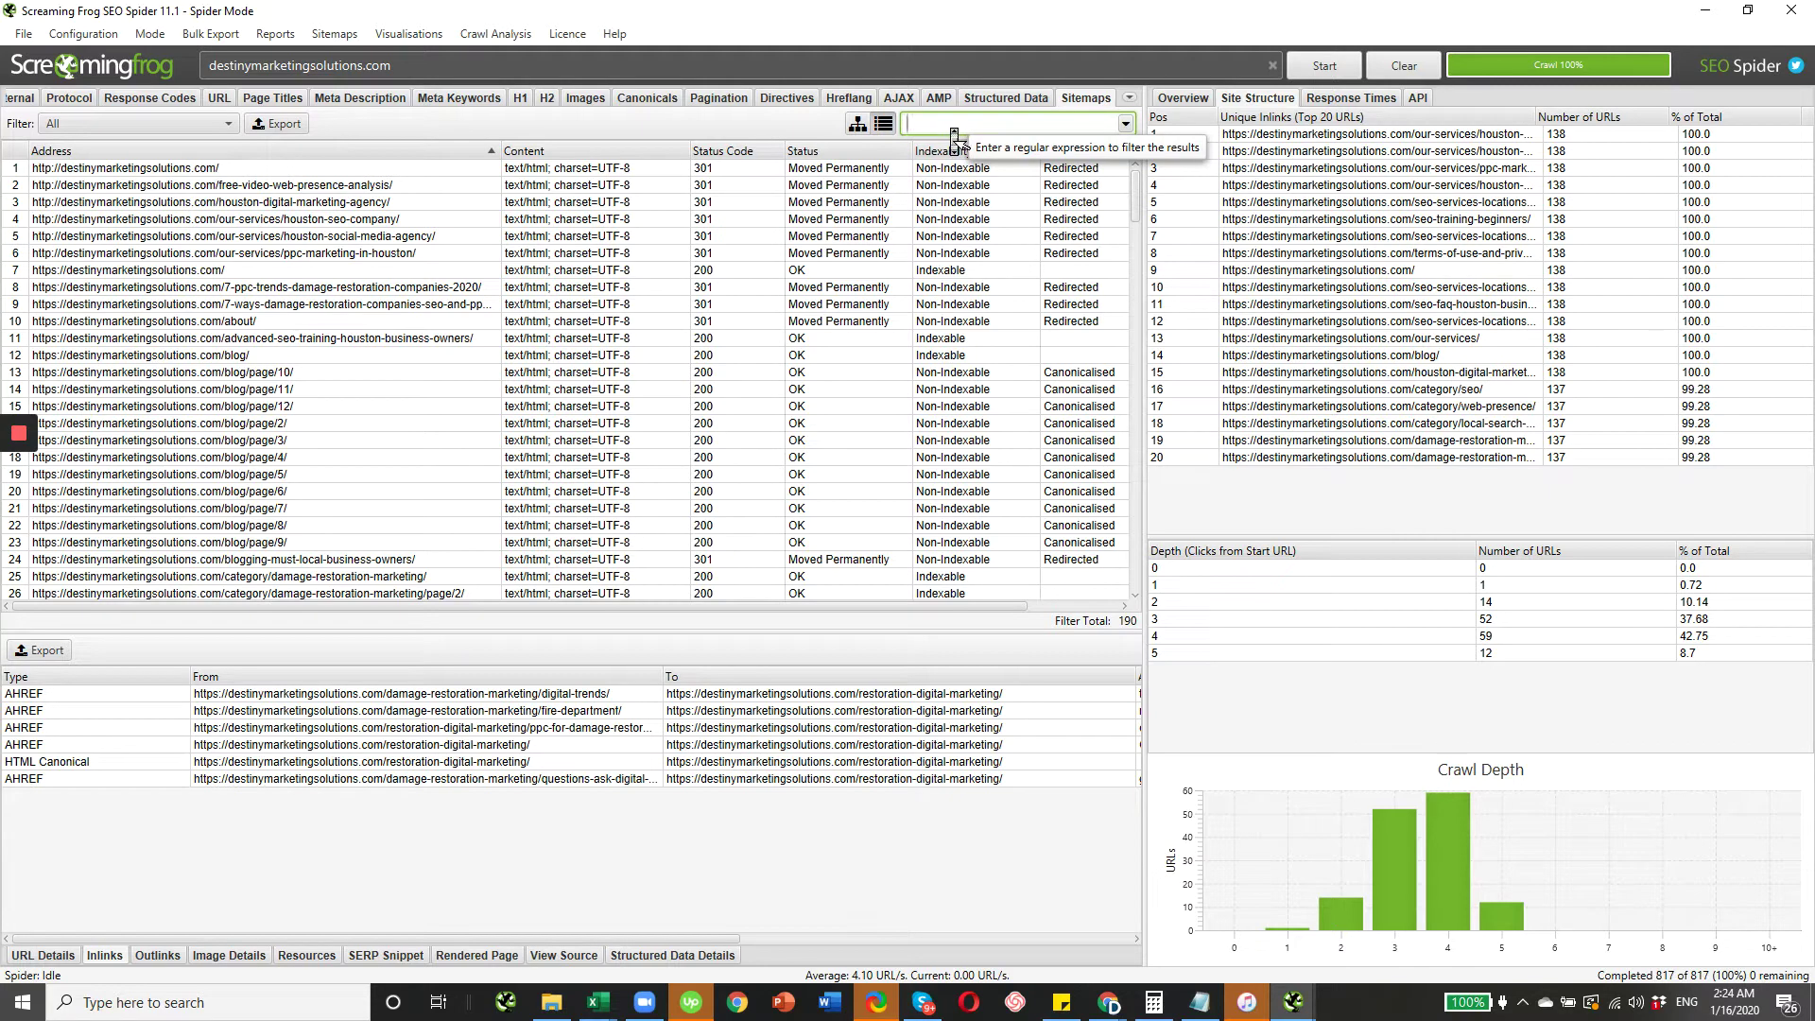
key(ctrl+v)
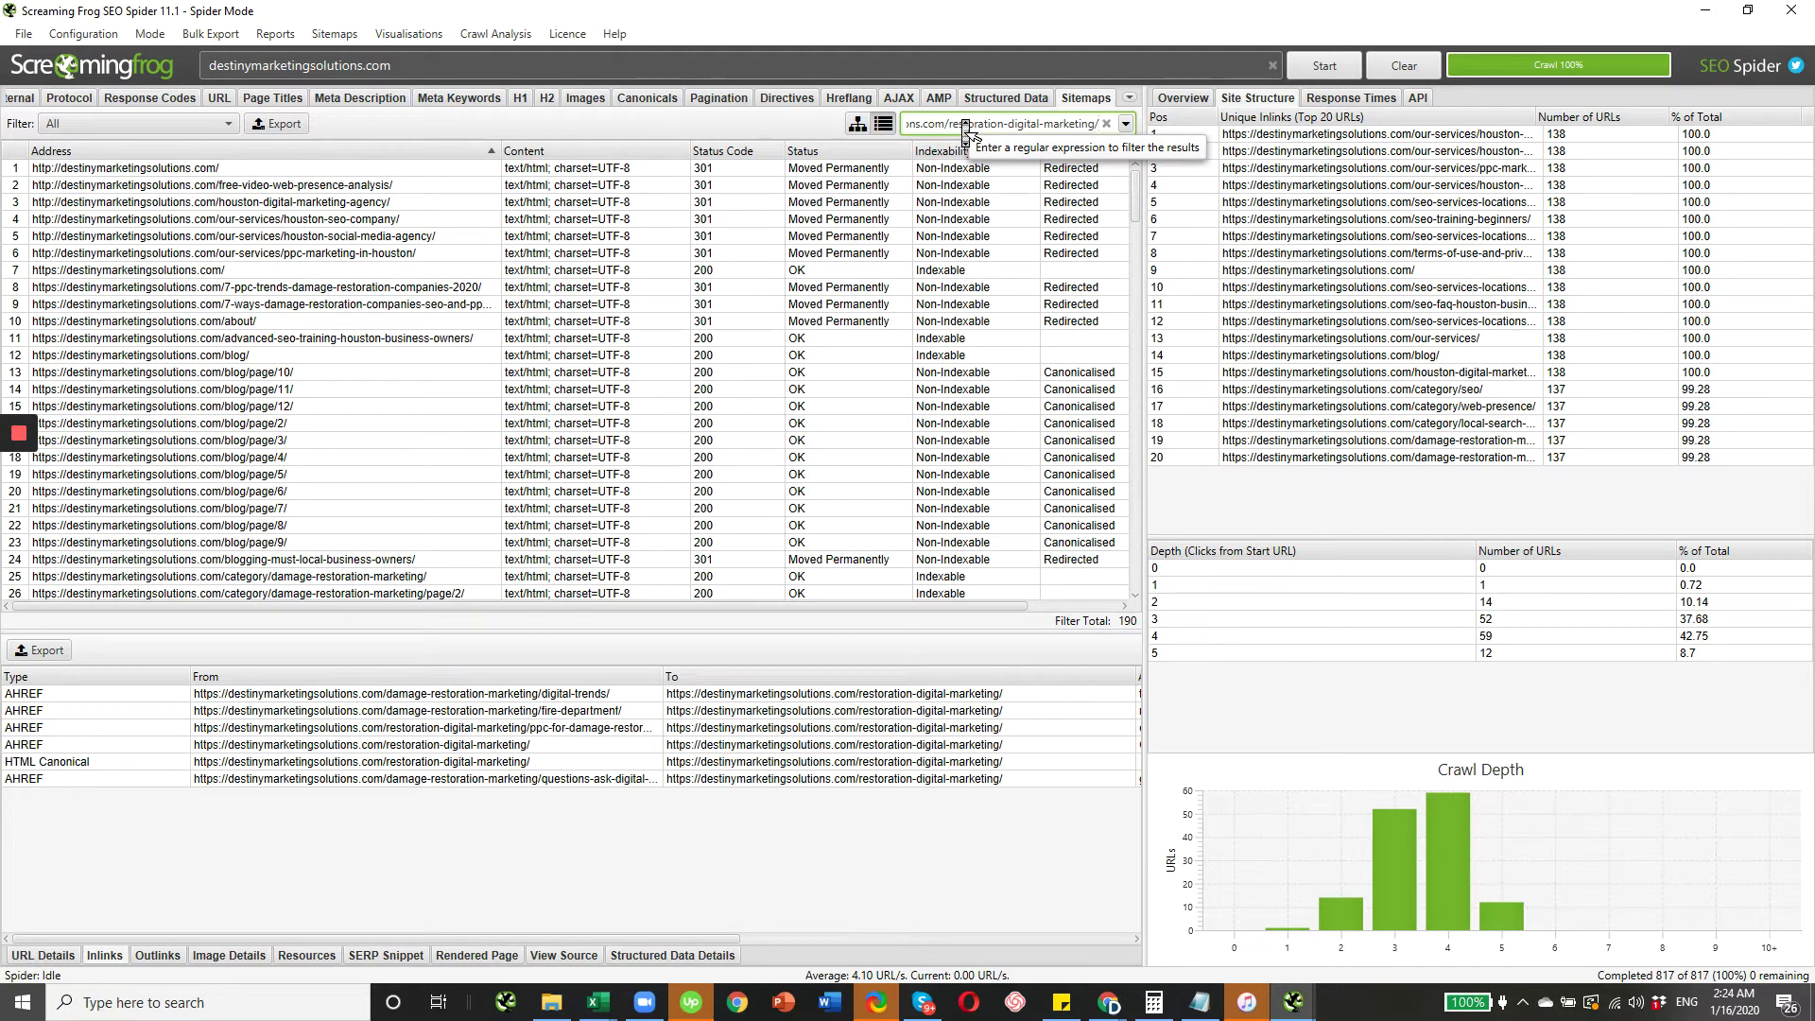
key(Return)
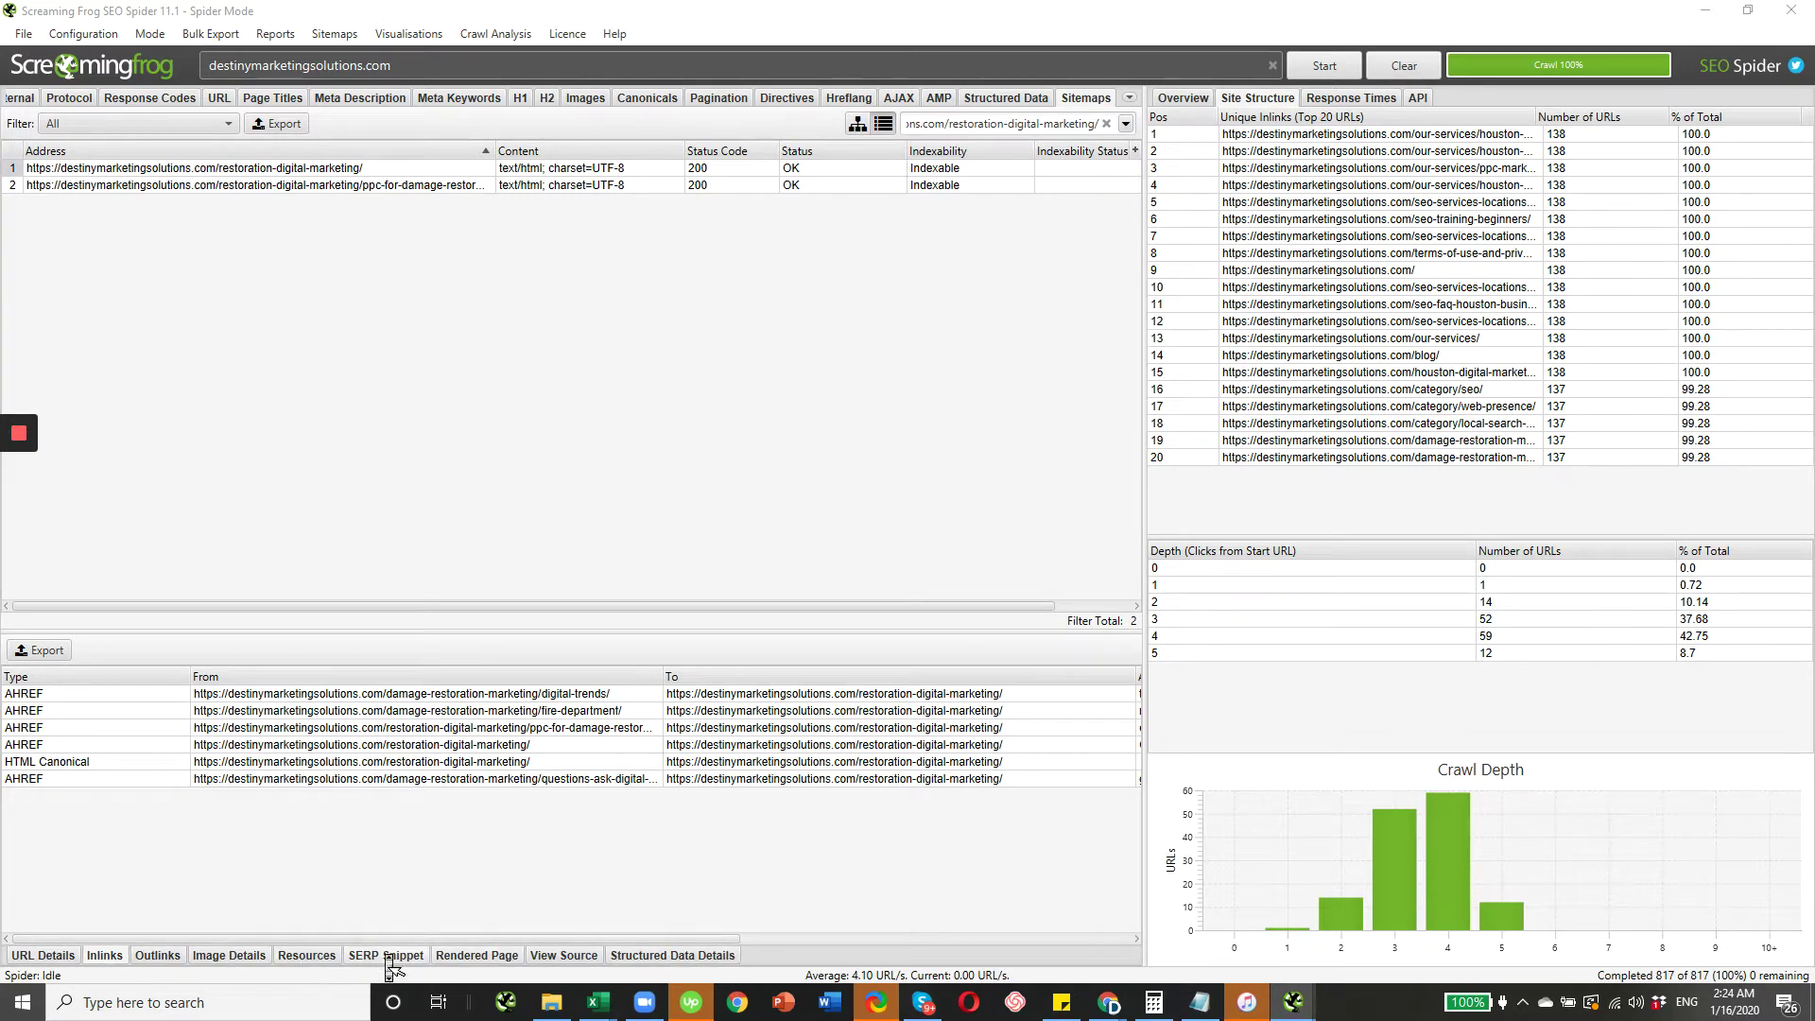
- In the Inlinks tab, select all six source URLs: five AHREF and one HTML Canonical
click(109, 961)
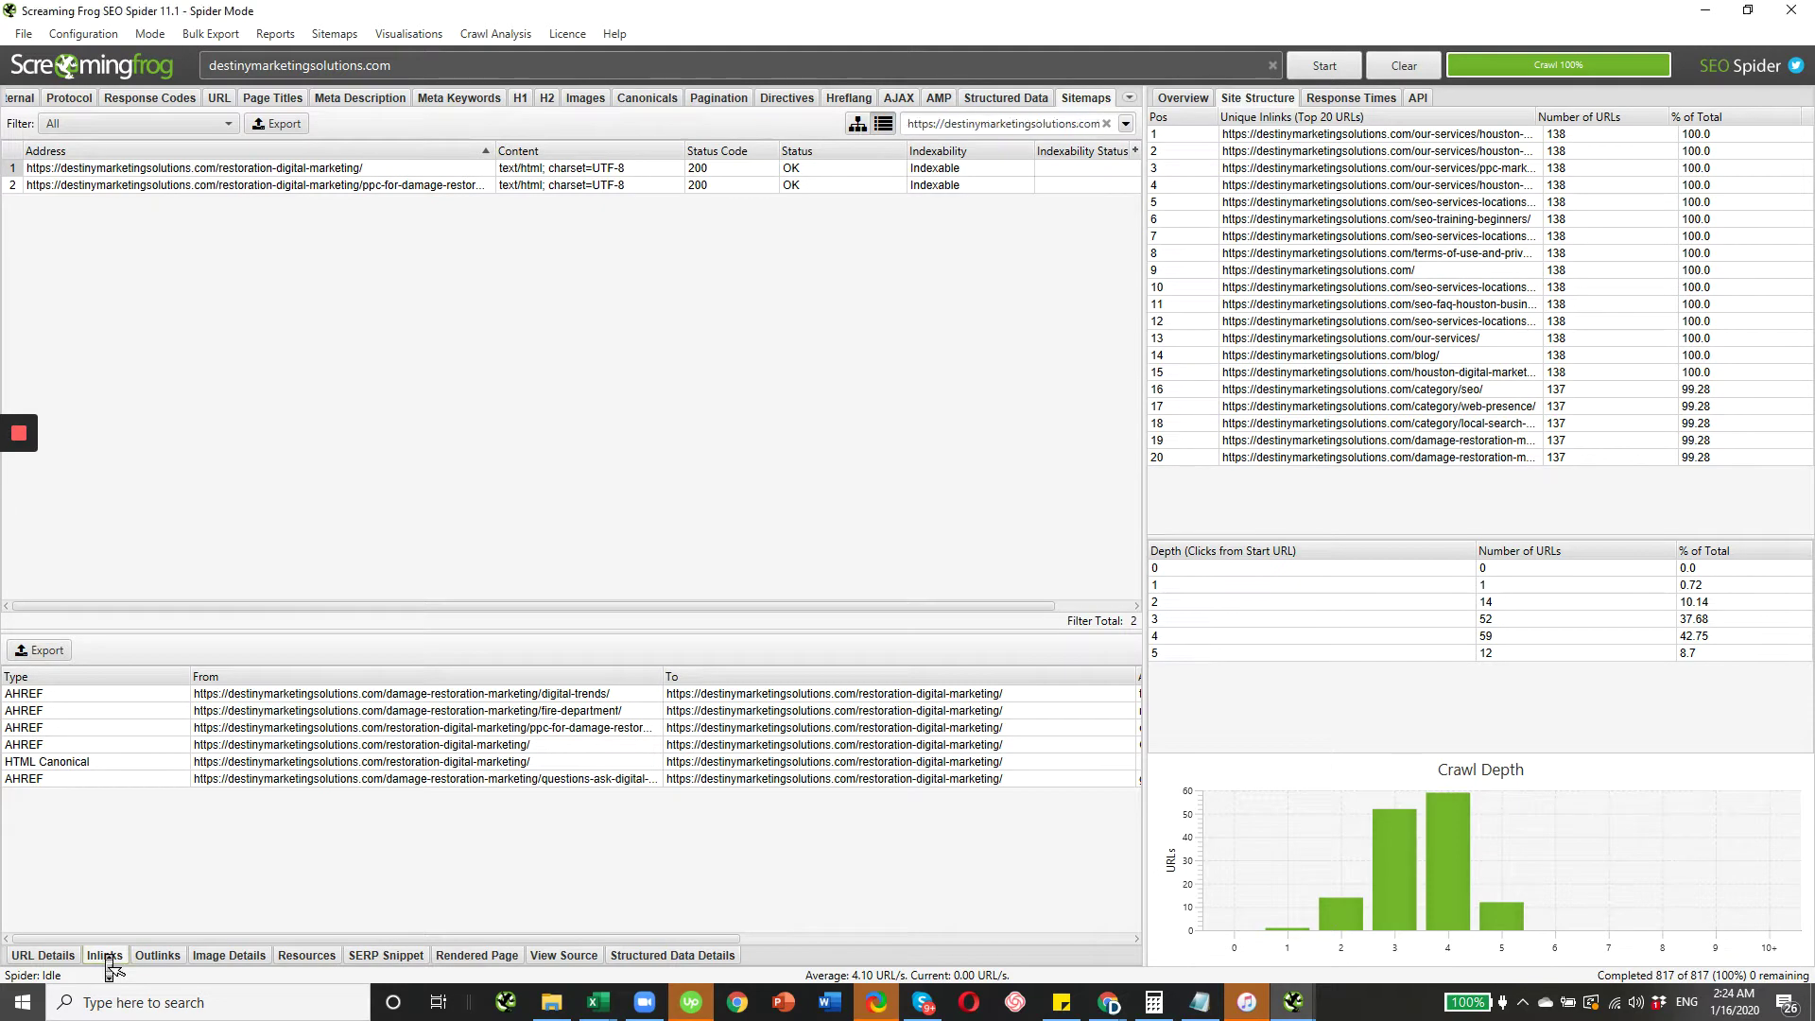
click(273, 695)
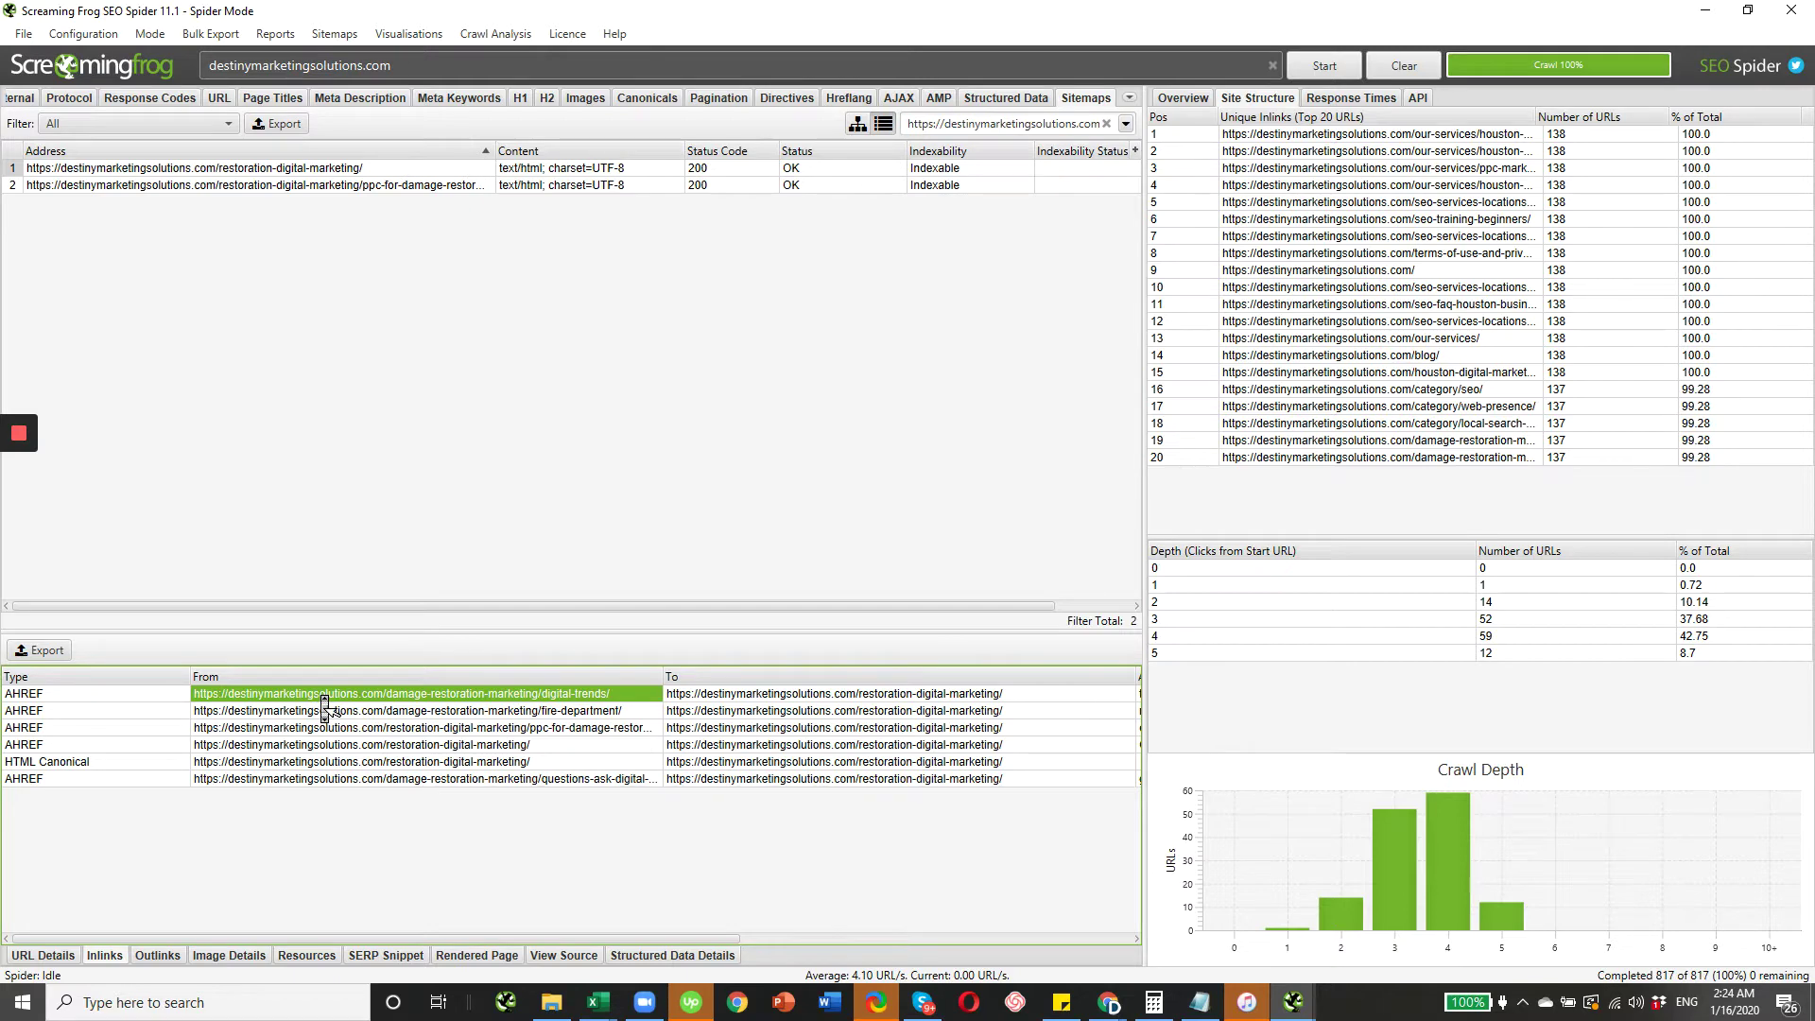
key(shift+Down)
key(shift+Down)
key(shift+Down)
key(shift+Down)
key(shift+Down)
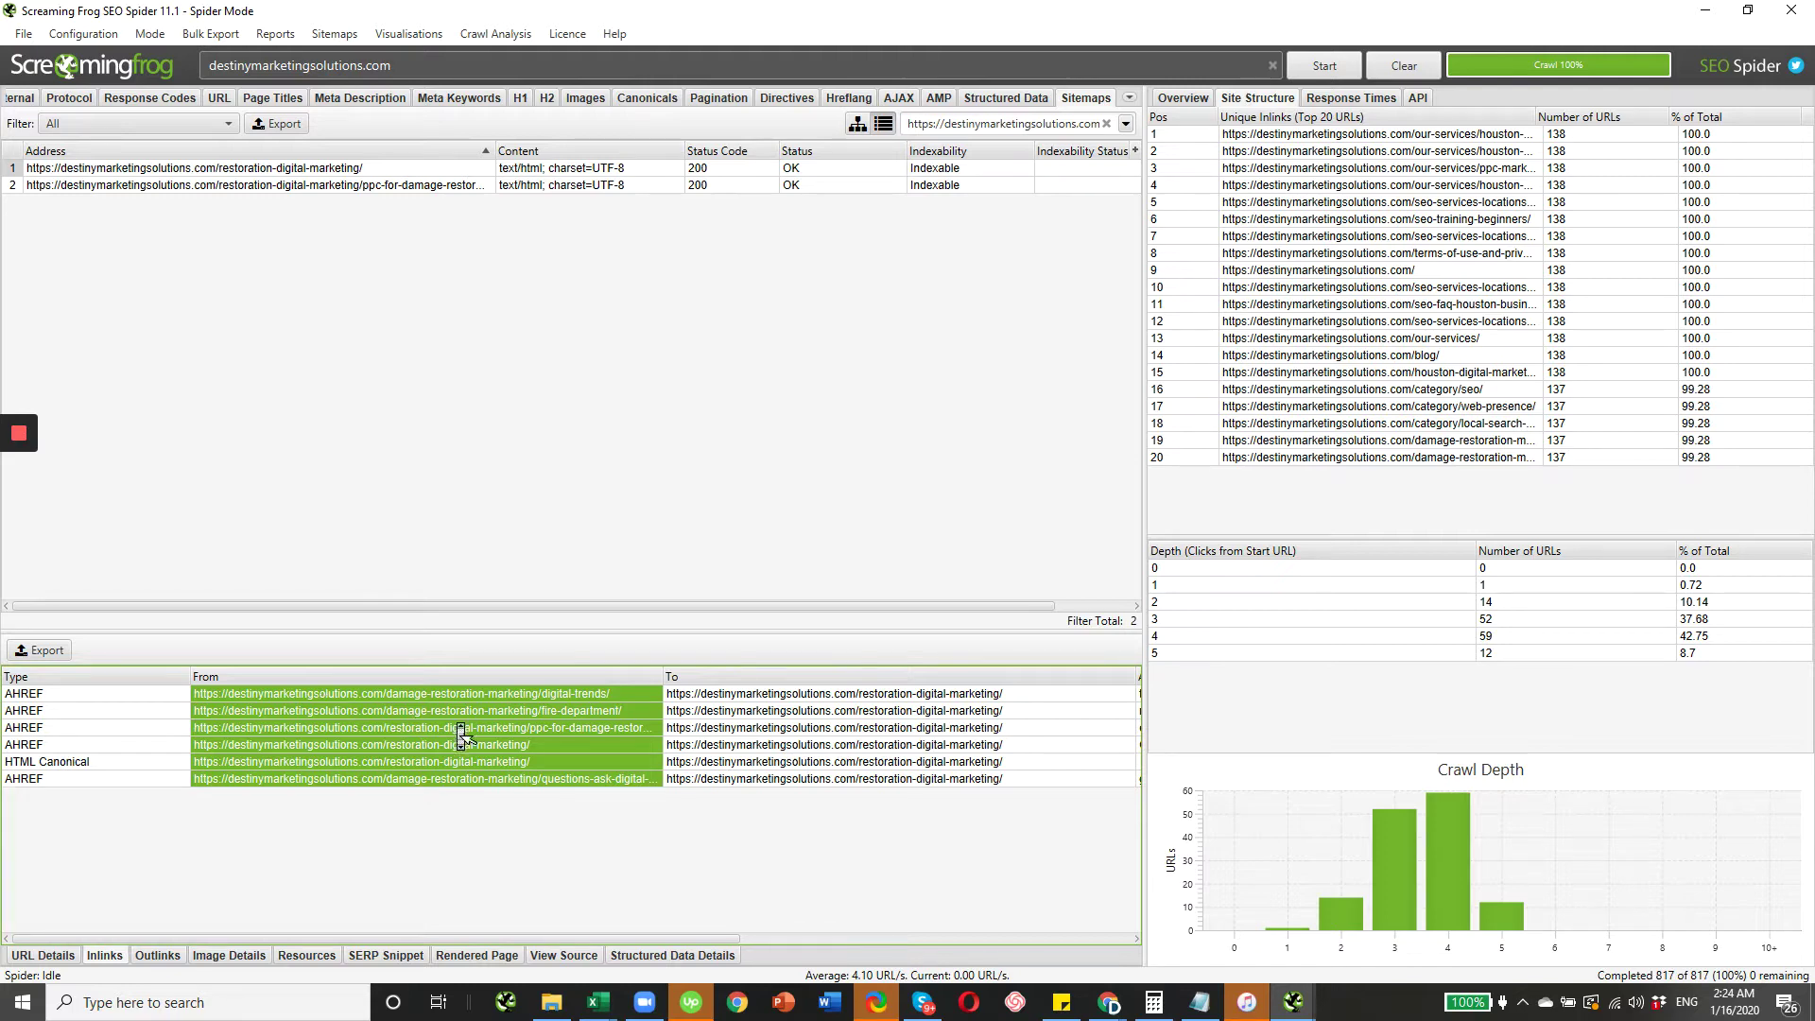
- Paste the six inlink URLs into the All Inlinks cell C2
click(1109, 1007)
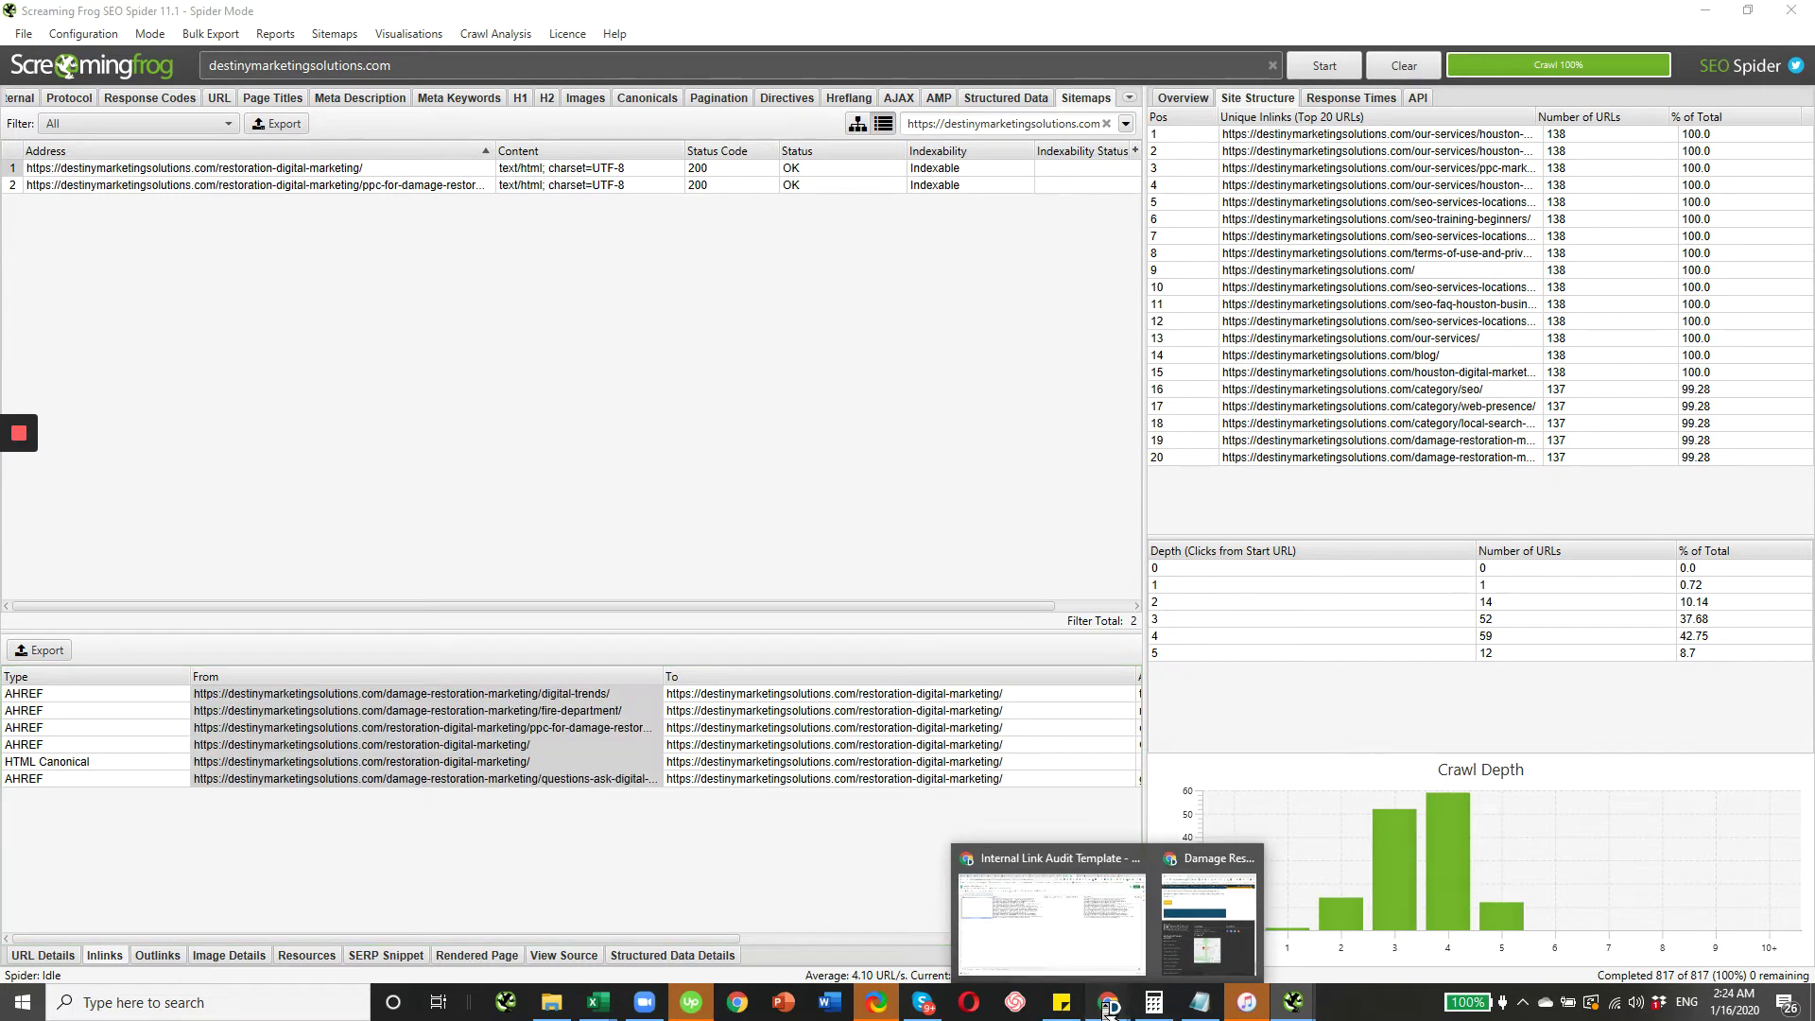
click(1122, 954)
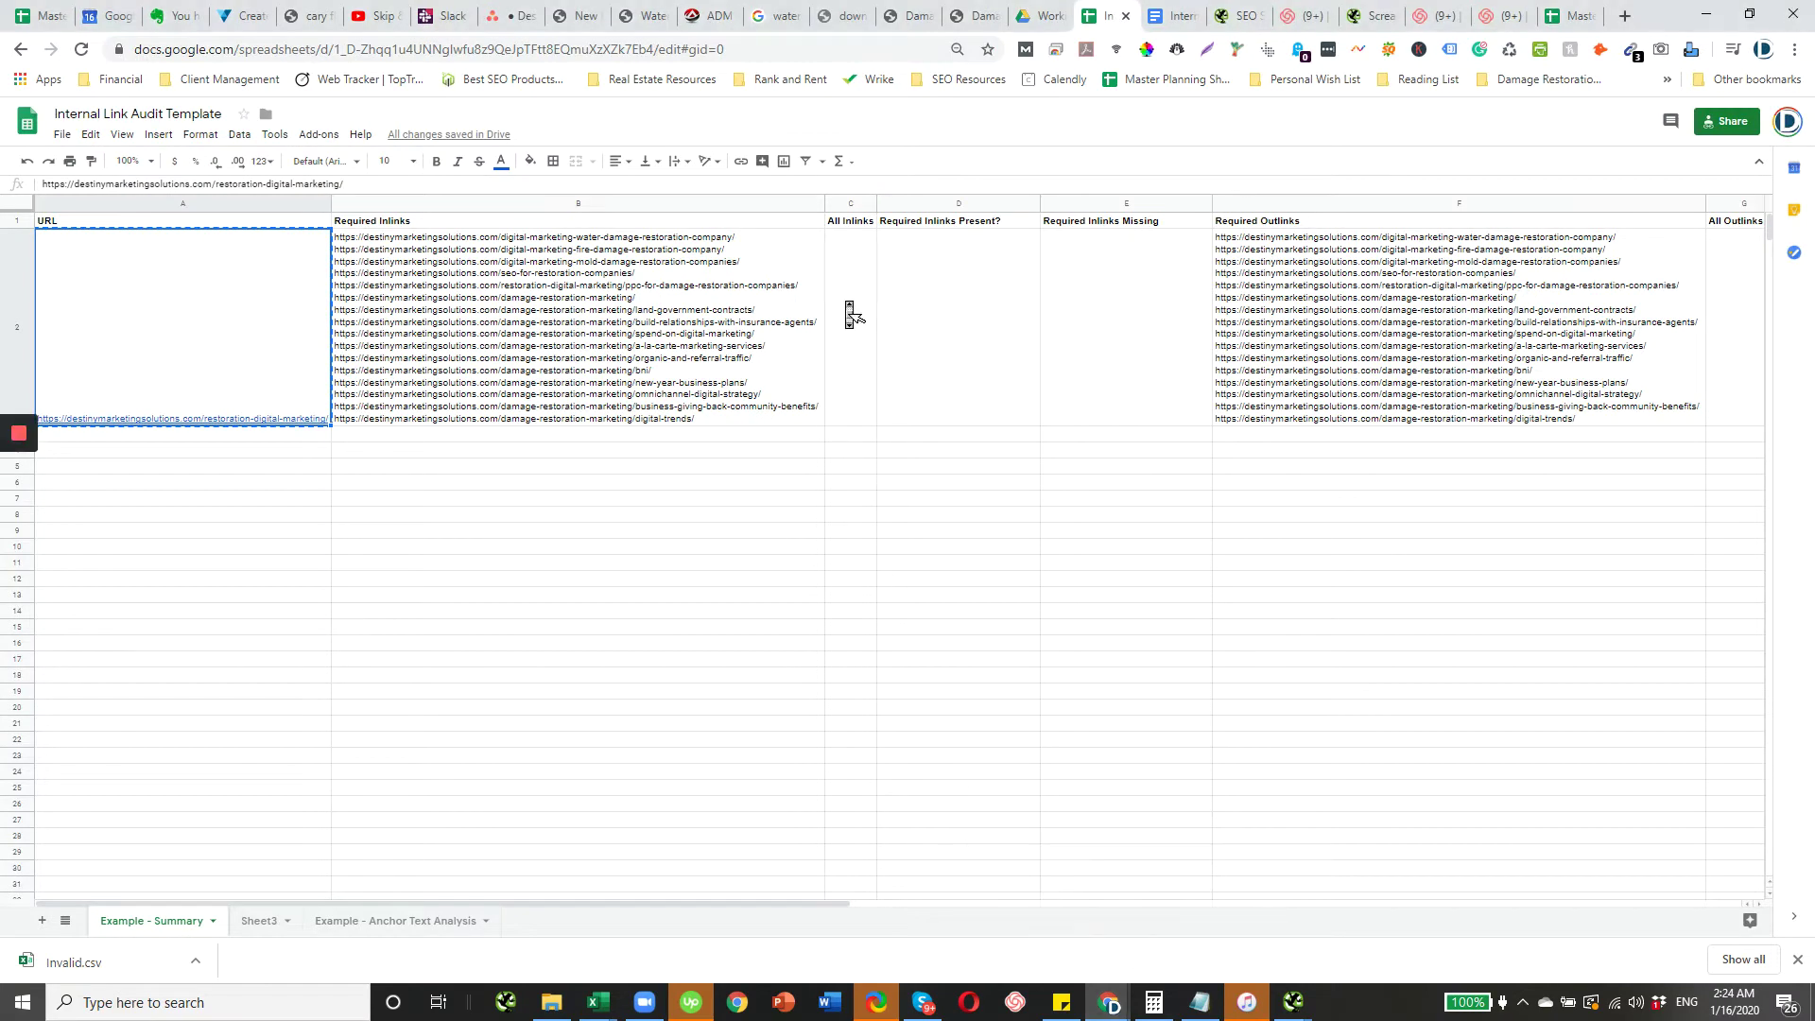
double_click(848, 275)
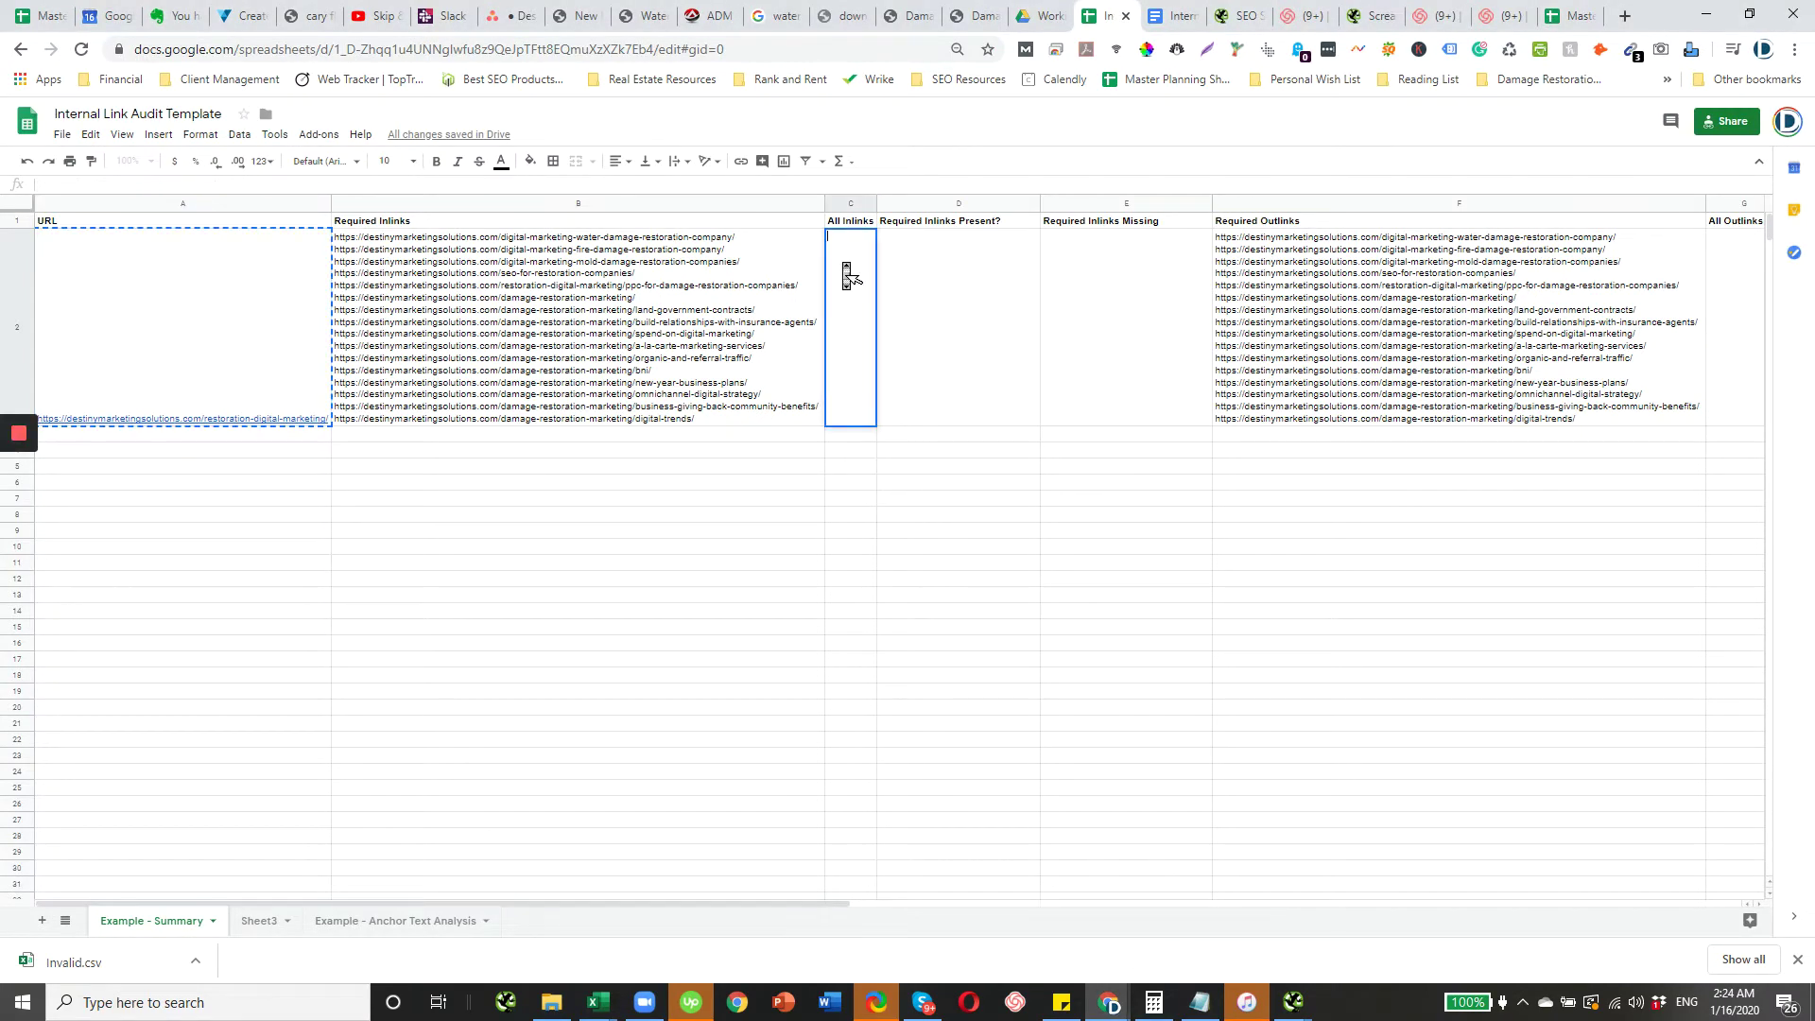
key(ctrl+v)
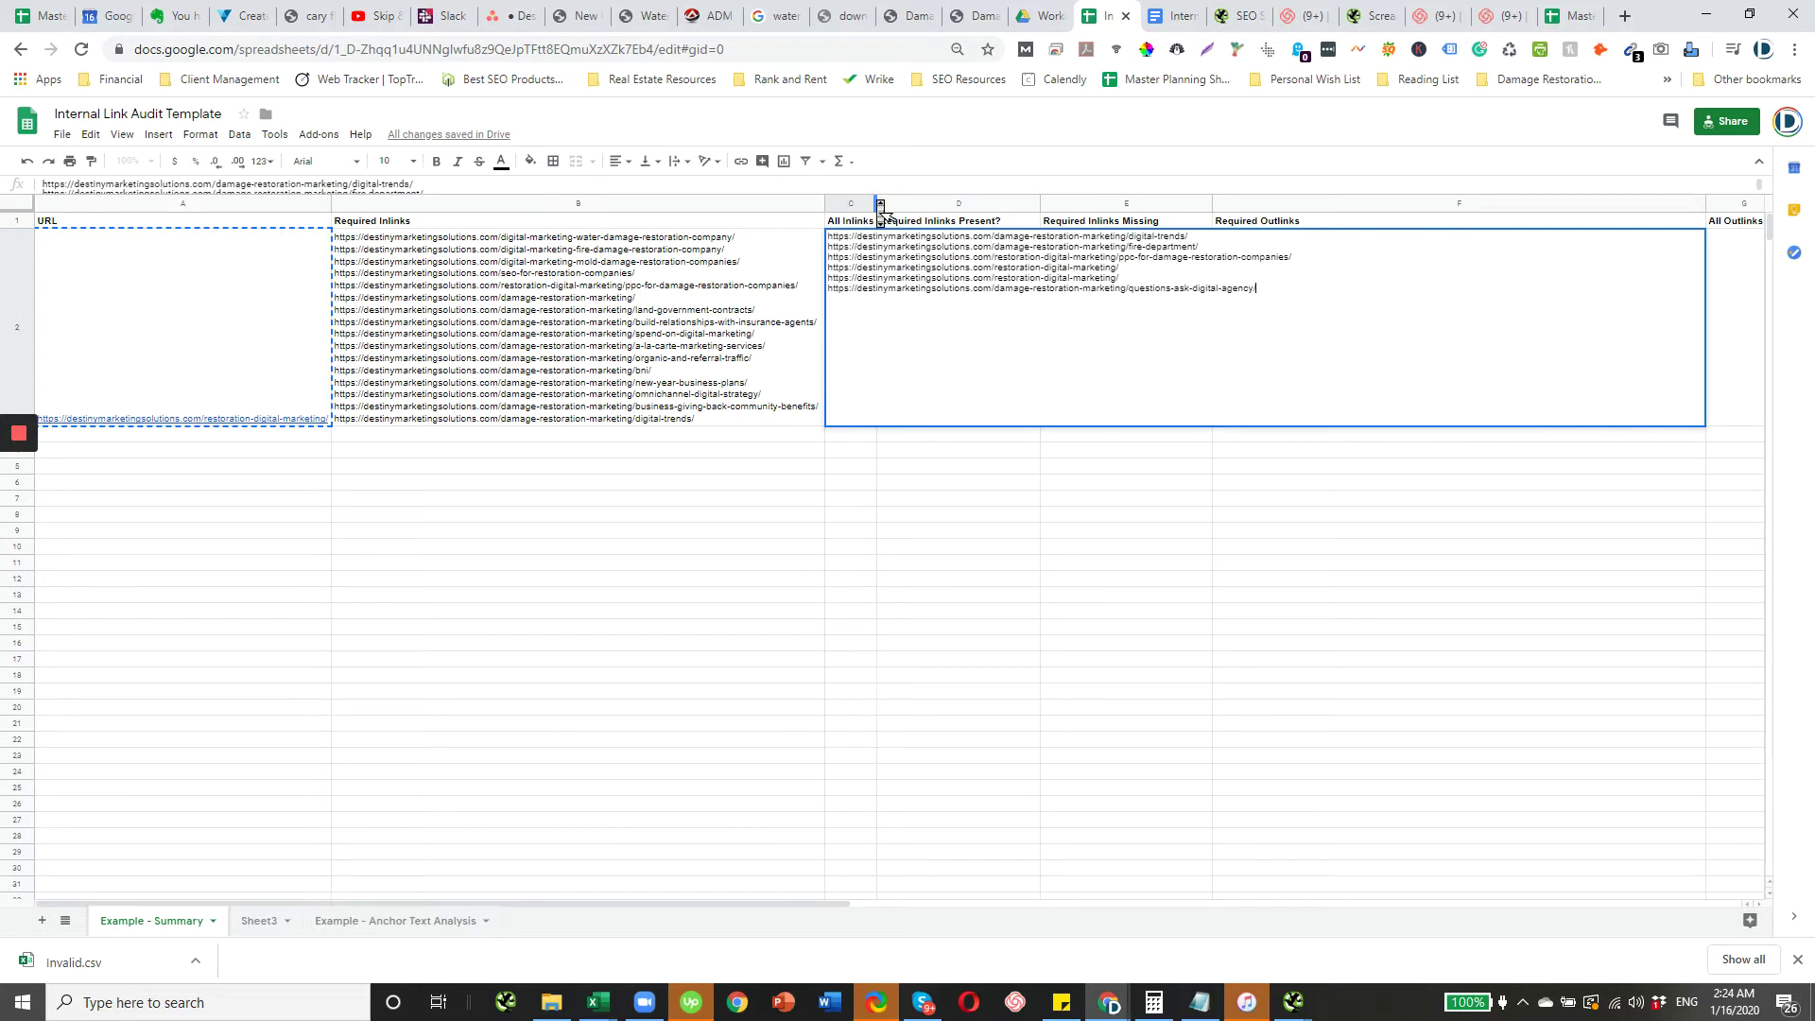
click(1021, 516)
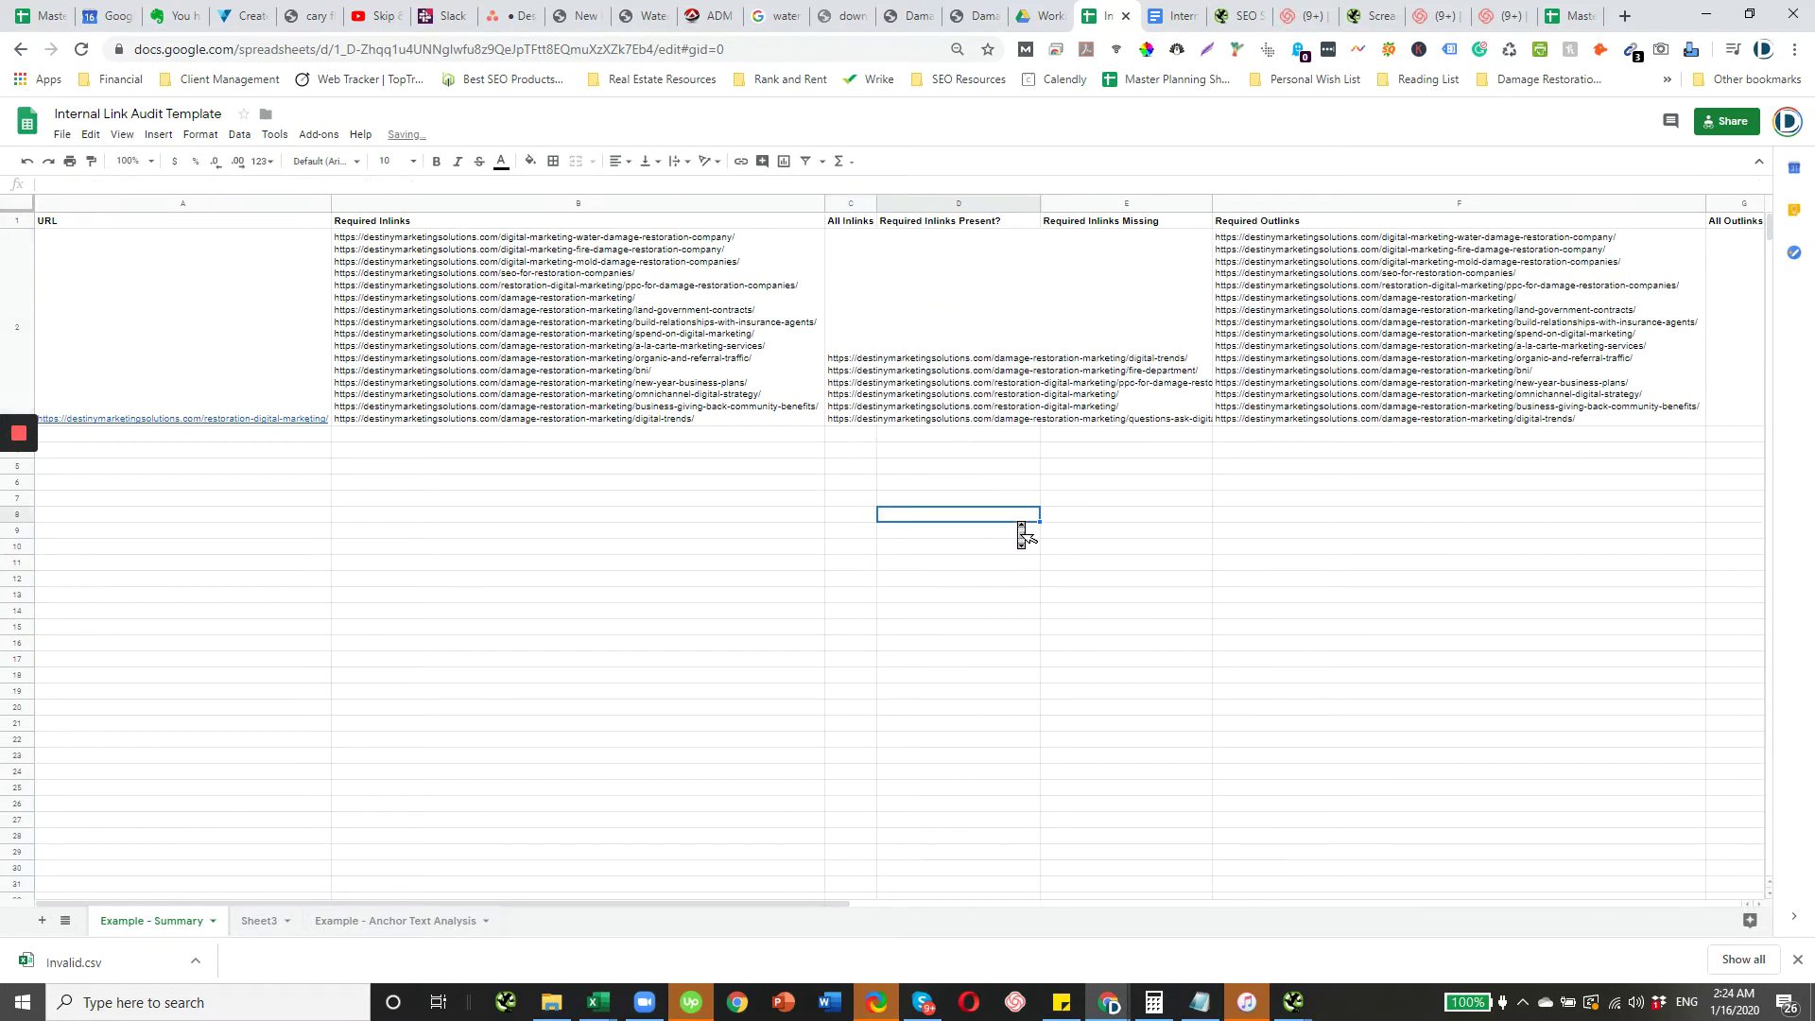
- Autofit column C to its URLs and align cell C2 to the top
double_click(877, 210)
click(1020, 382)
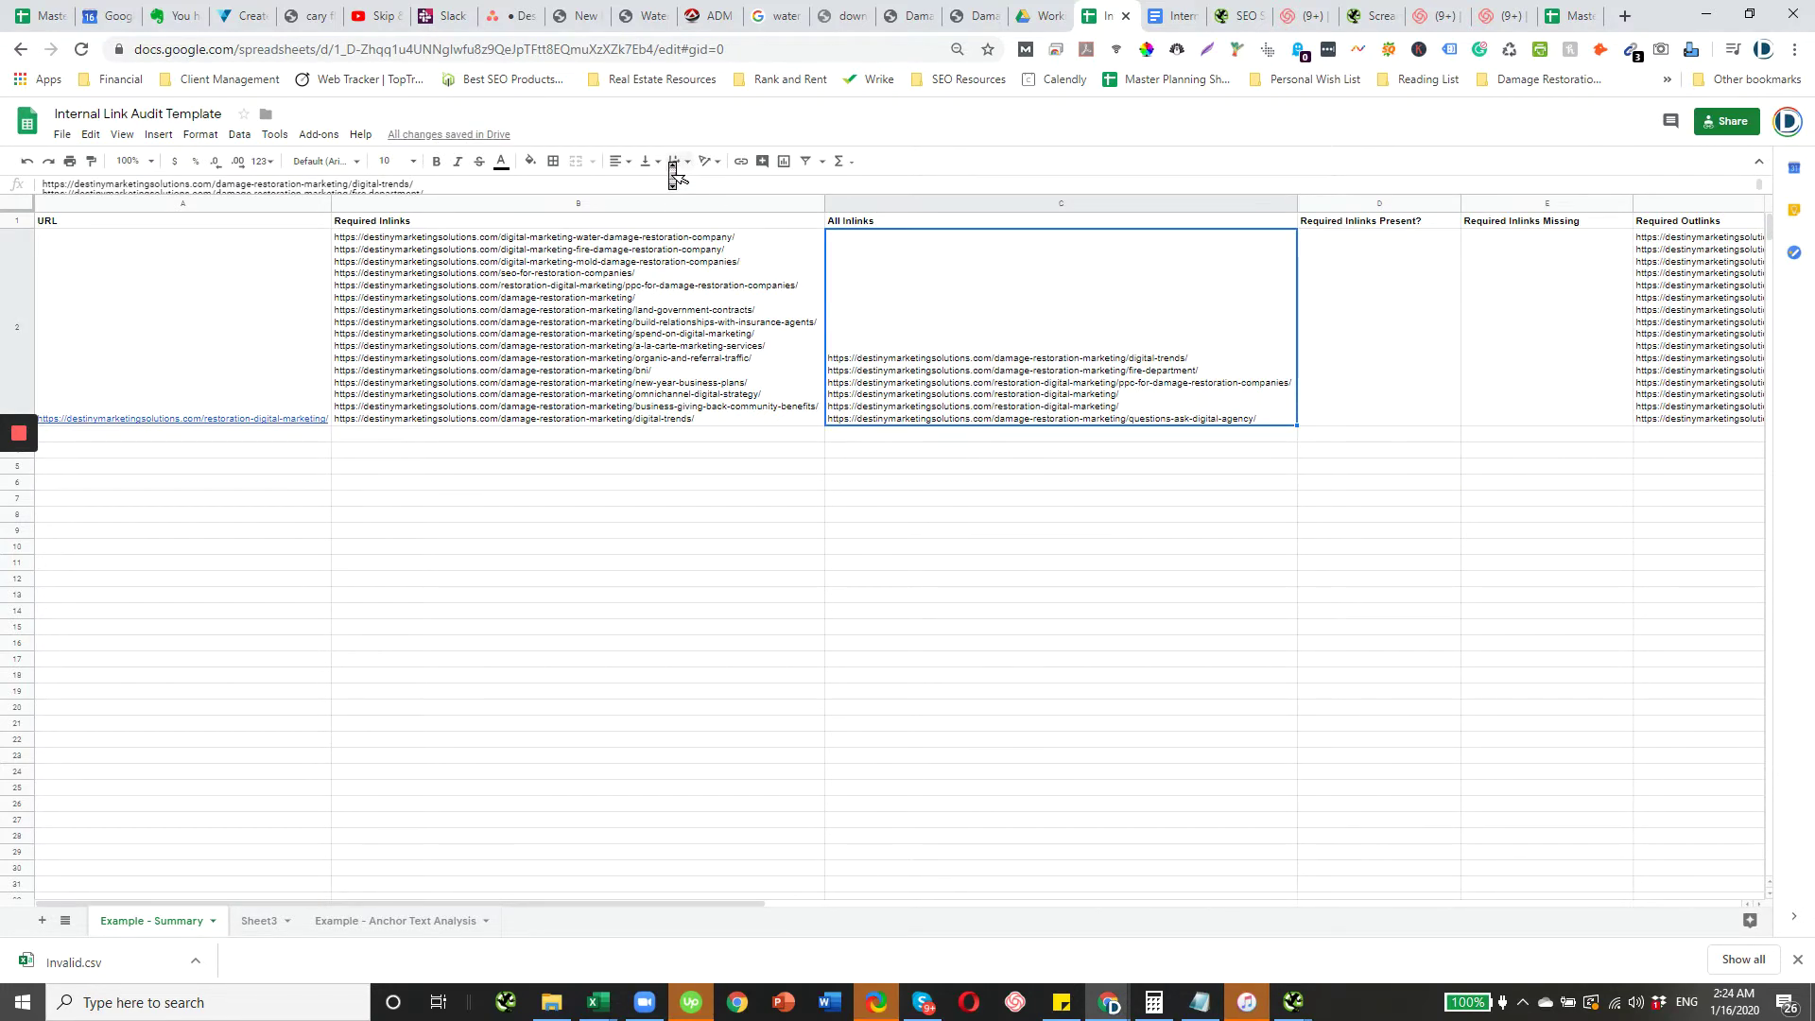
click(646, 161)
click(650, 187)
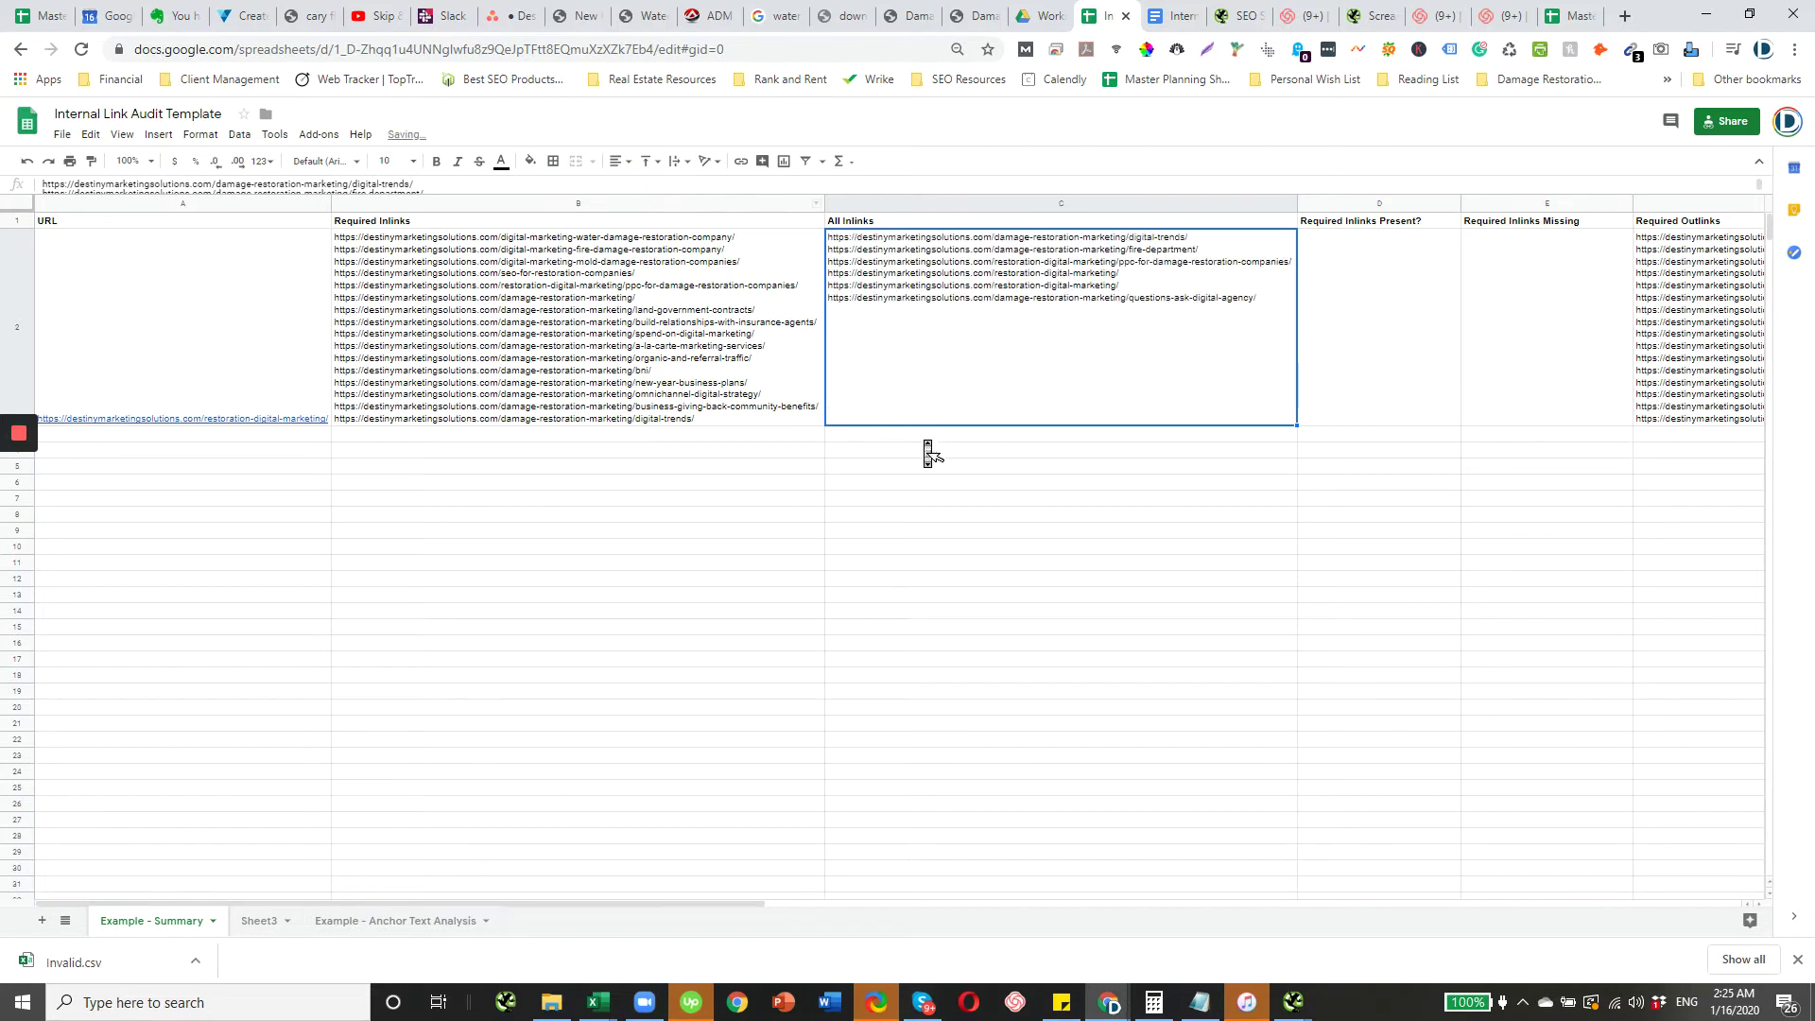
- Move the selection across the sheet to the All Outlinks cell G2
click(957, 484)
key(Right)
key(Right)
key(Right)
key(Left)
key(Left)
key(Left)
key(Left)
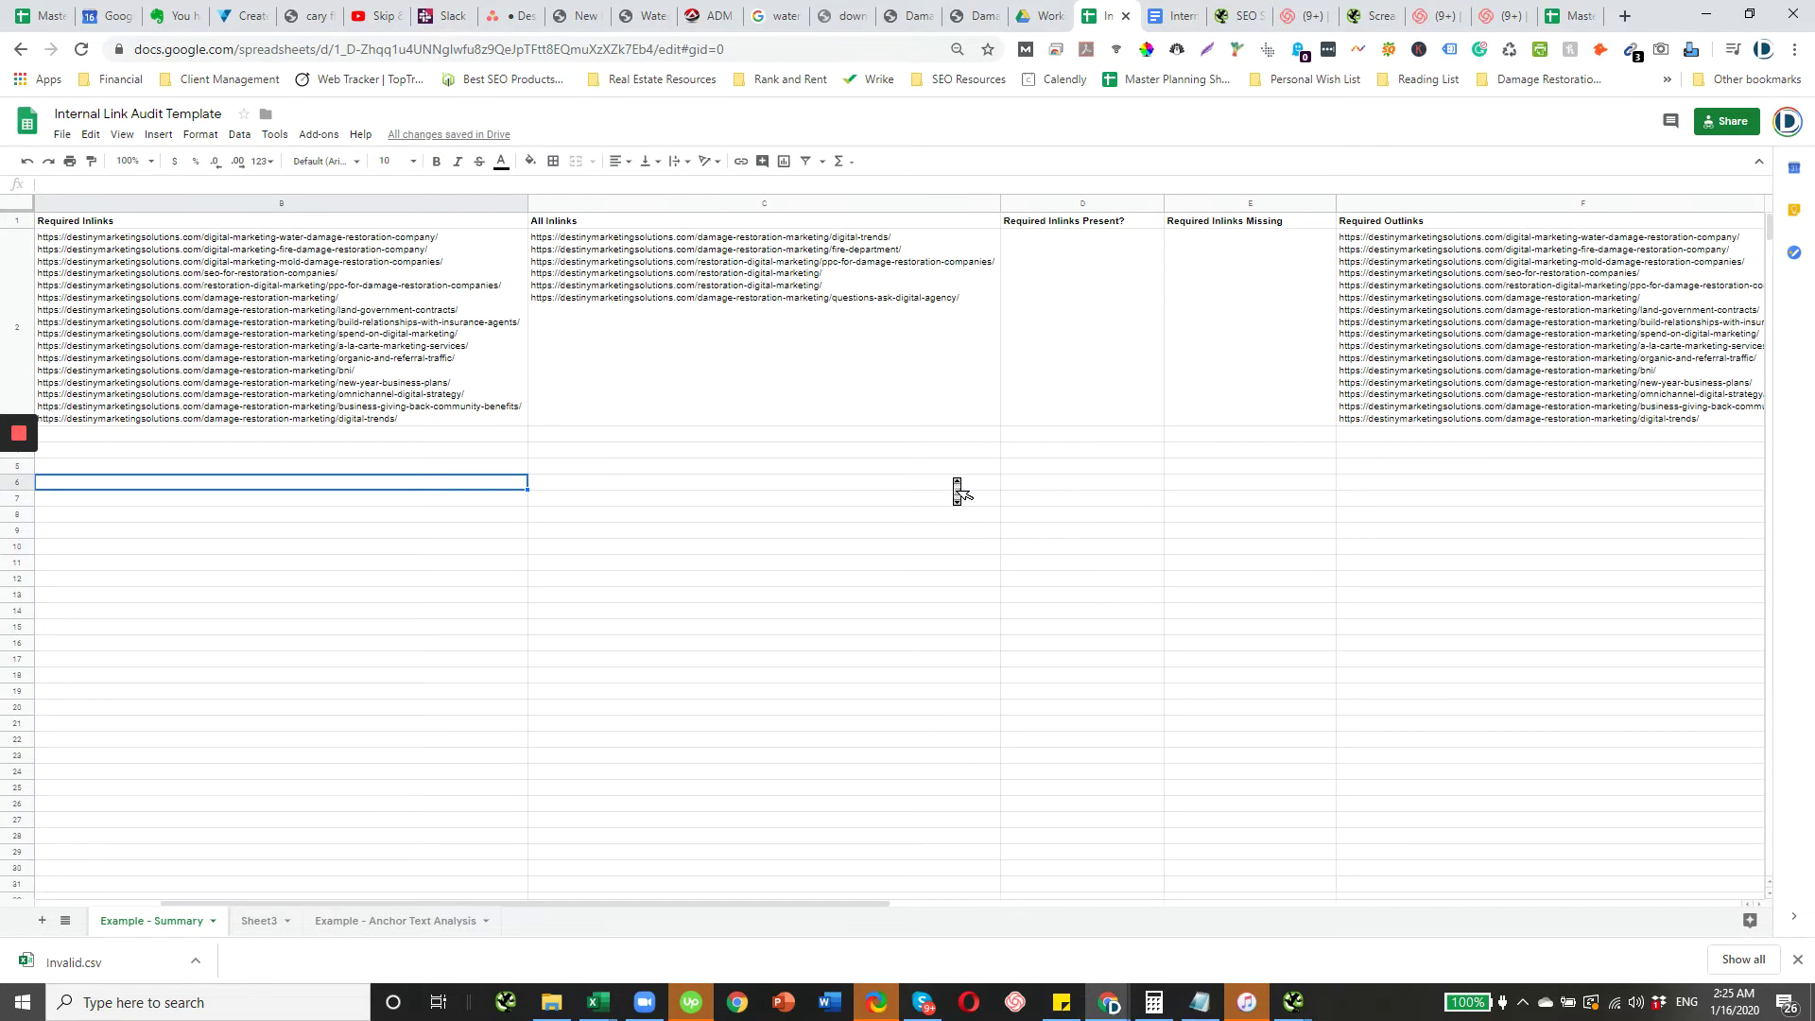
key(Left)
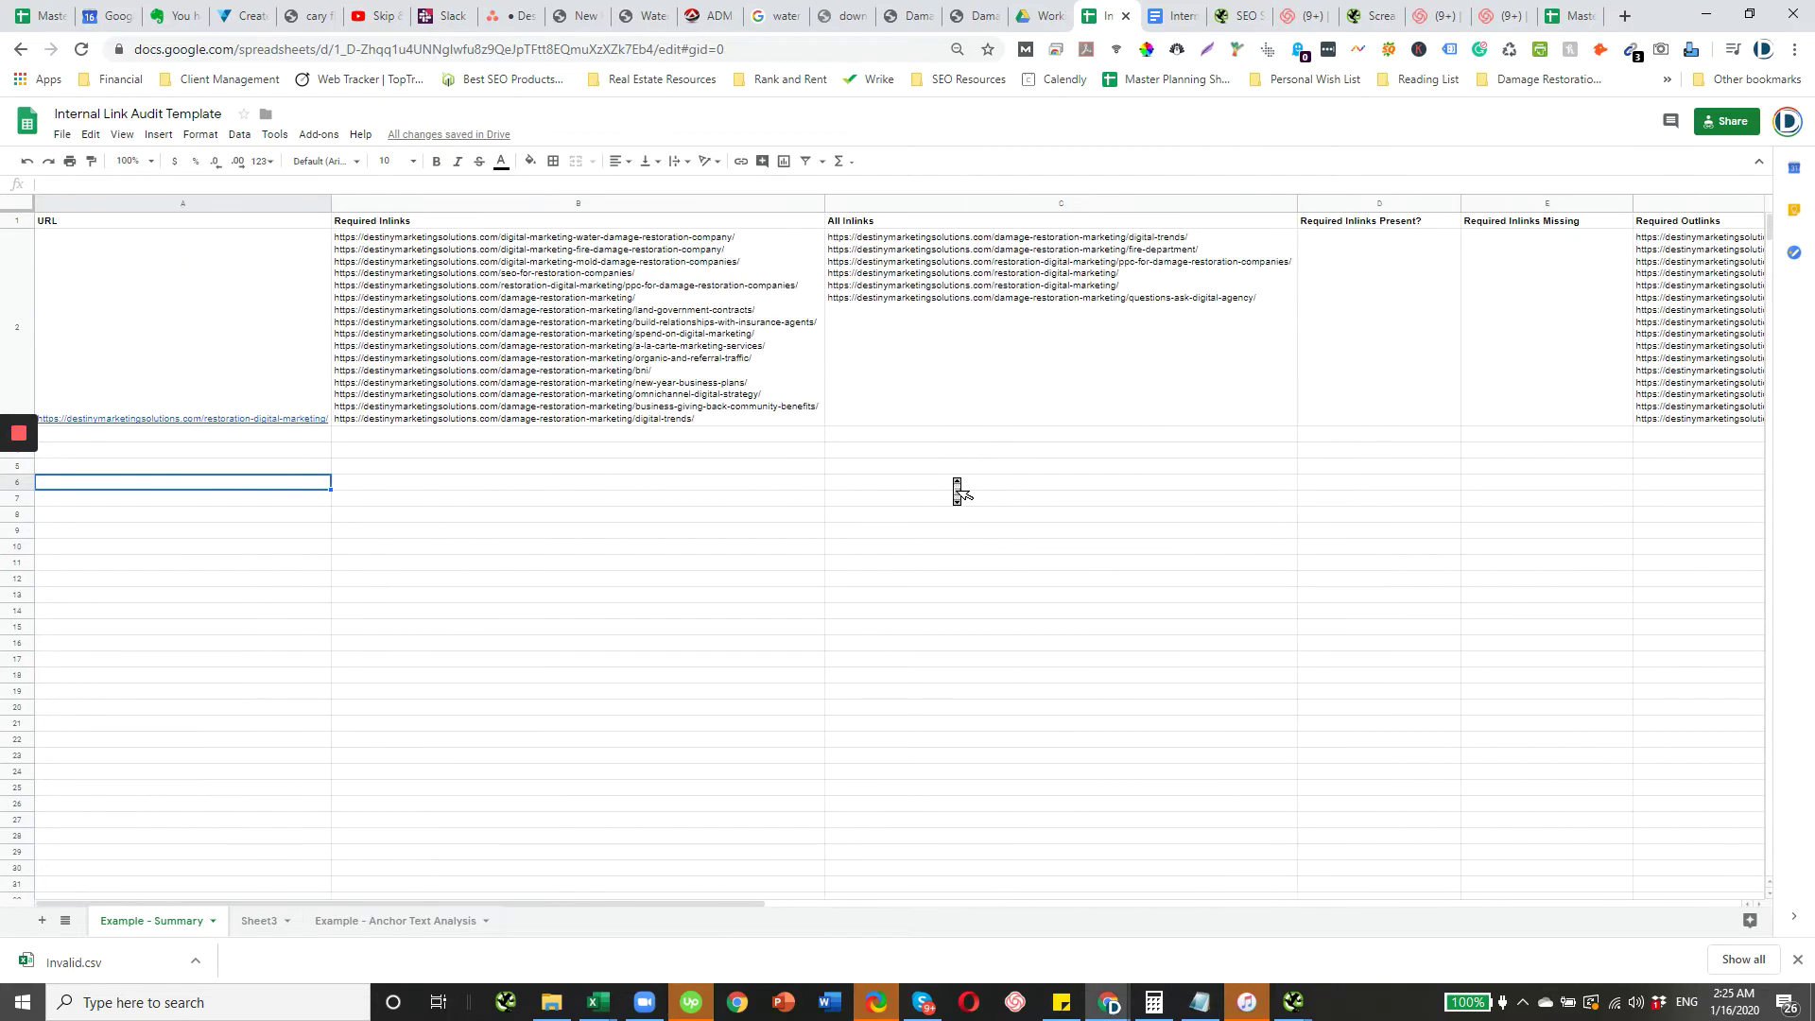
key(Up)
key(Up)
key(Up)
key(Up)
key(Right)
key(Right)
key(Right)
key(Right)
key(Right)
key(Right)
key(Right)
key(Right)
key(Right)
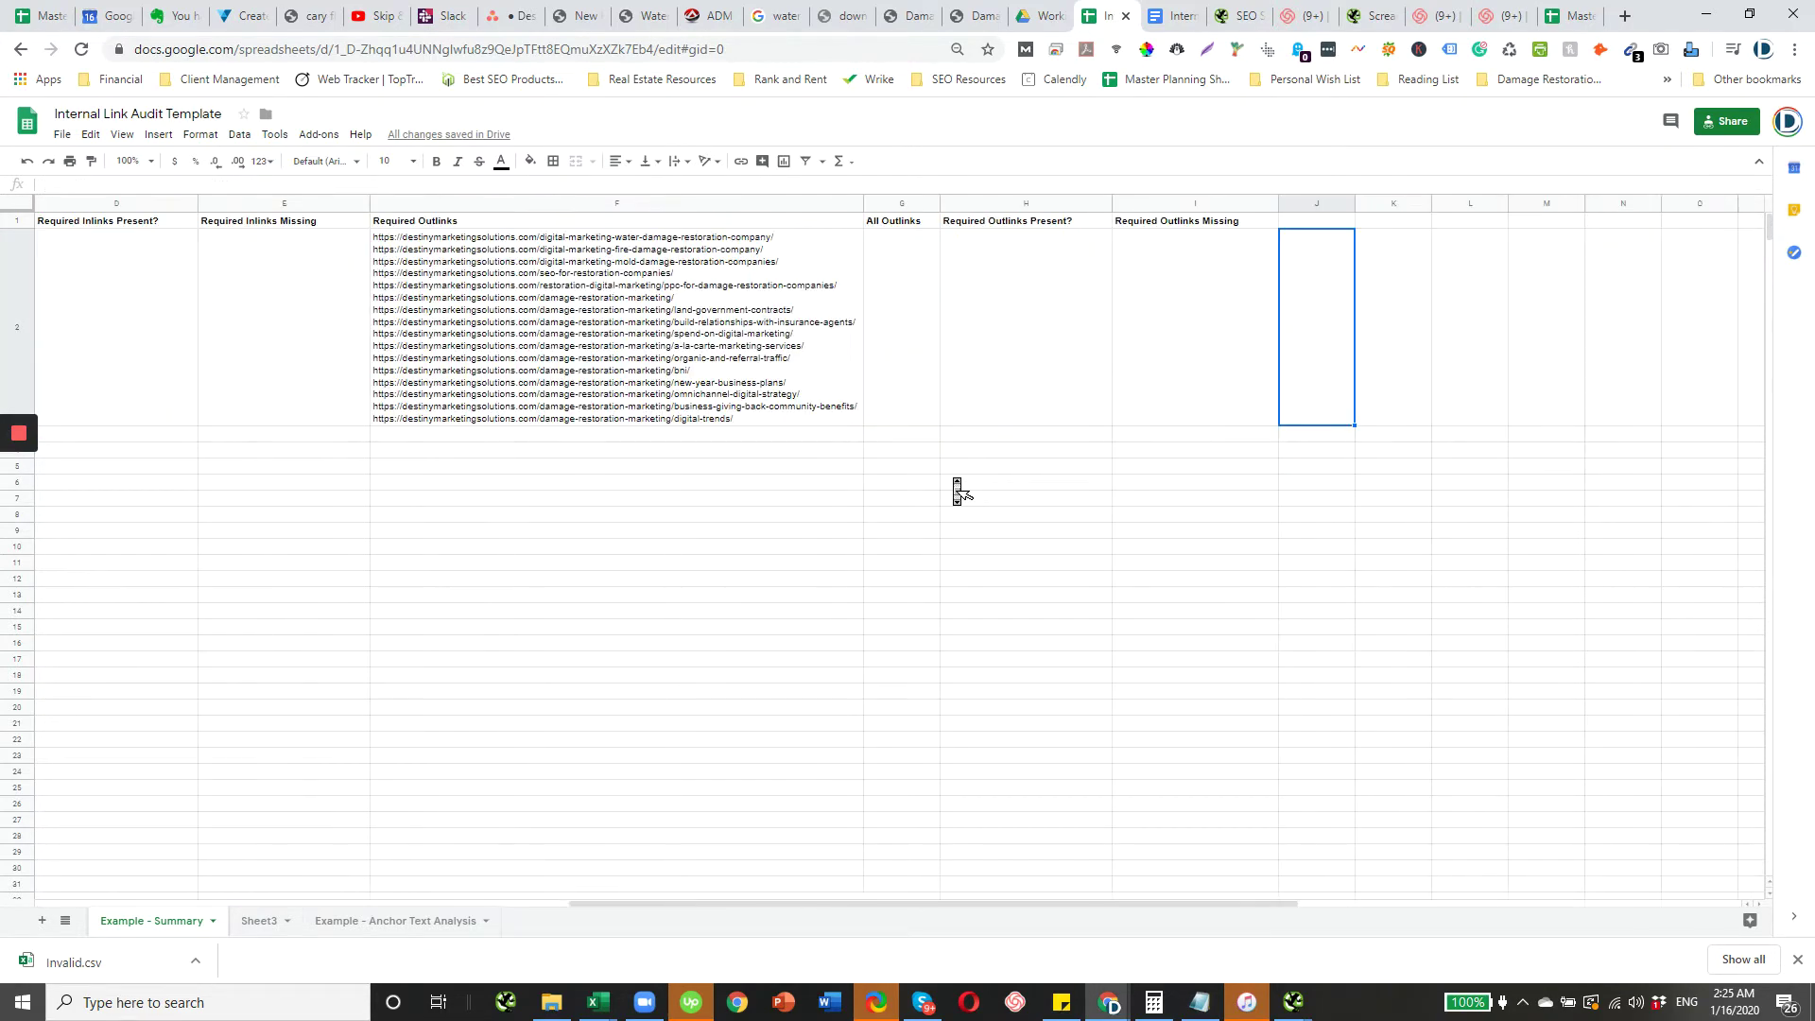
key(Left)
key(Left)
key(Left)
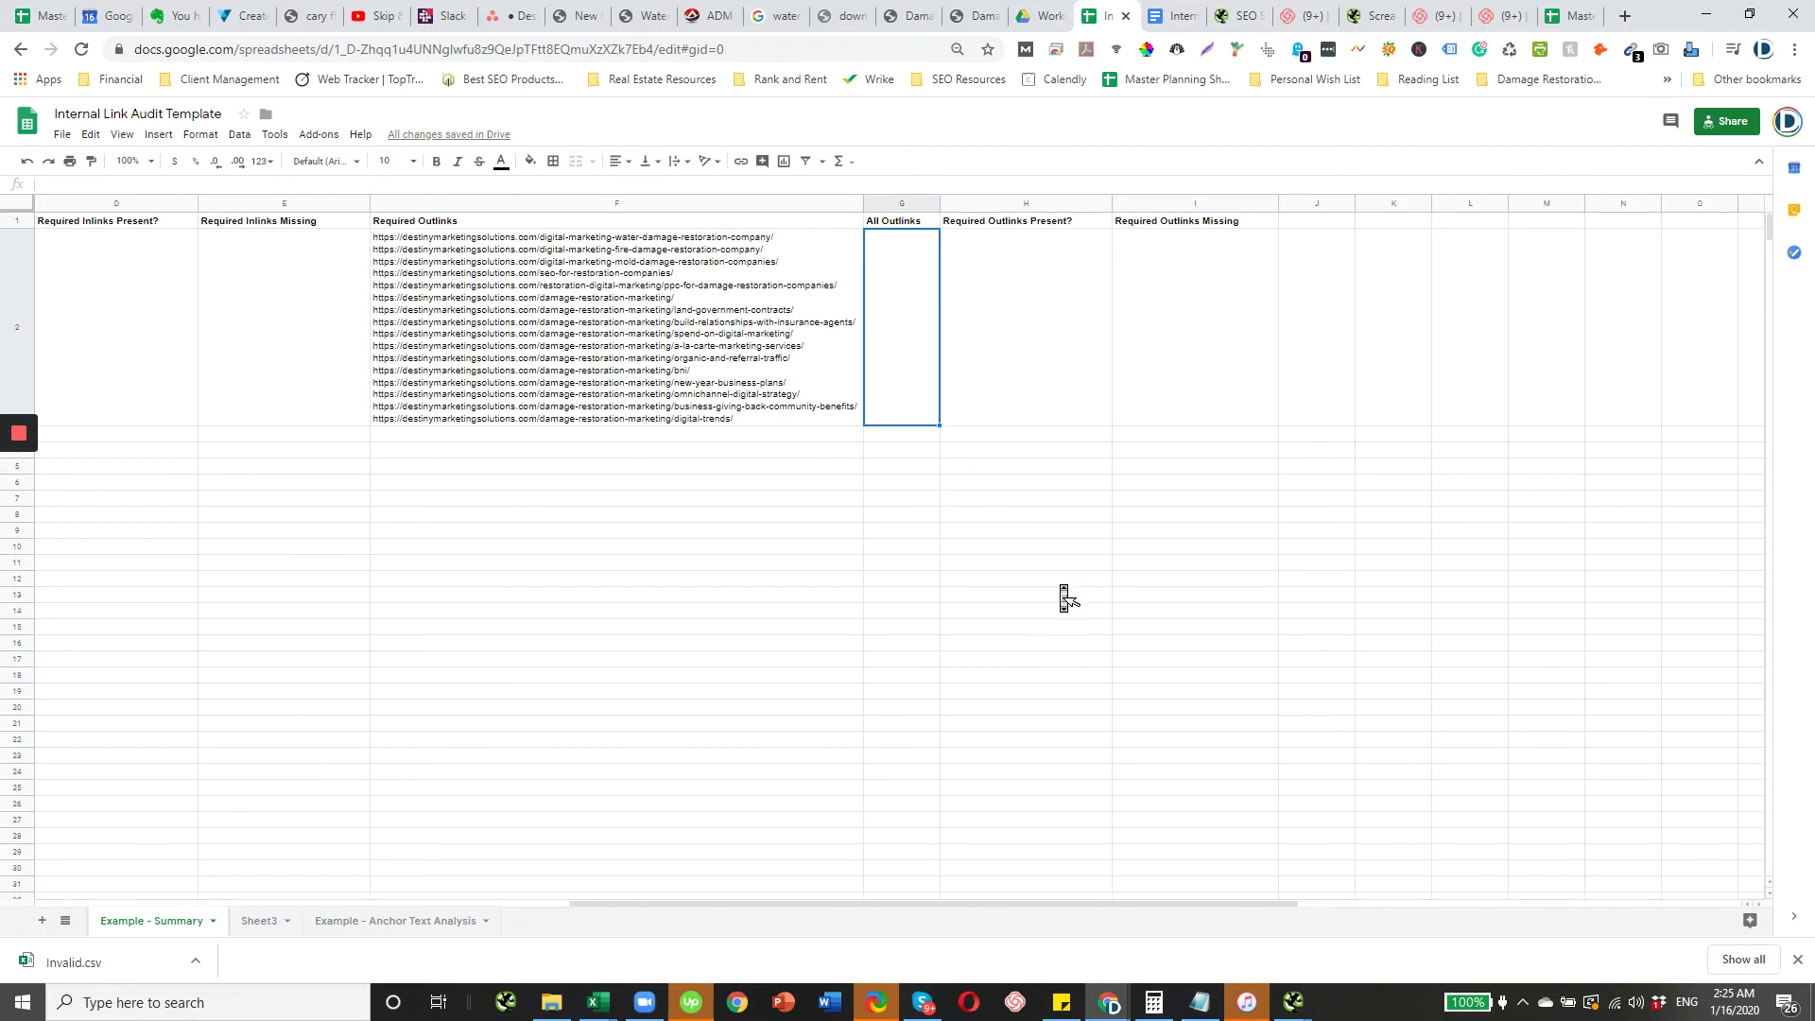
click(1269, 1003)
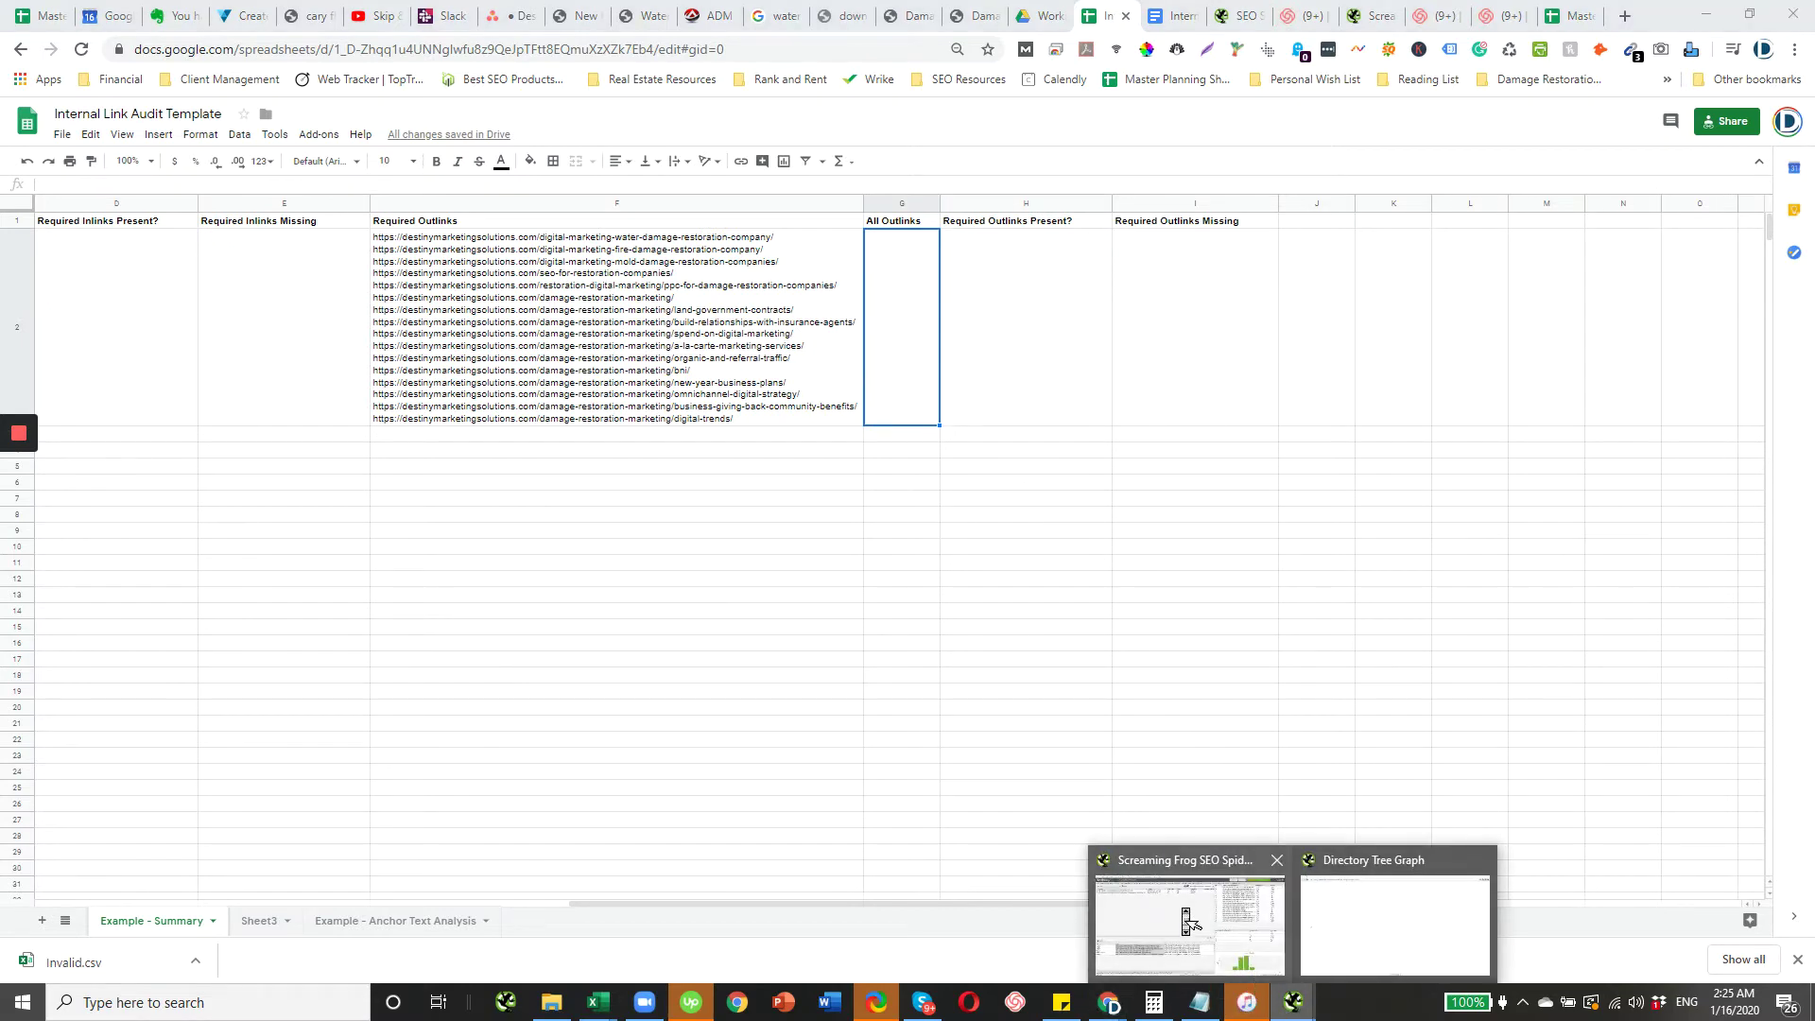
- Show the restoration page's outlinks and select rows down to just before the CSS entries
click(1183, 915)
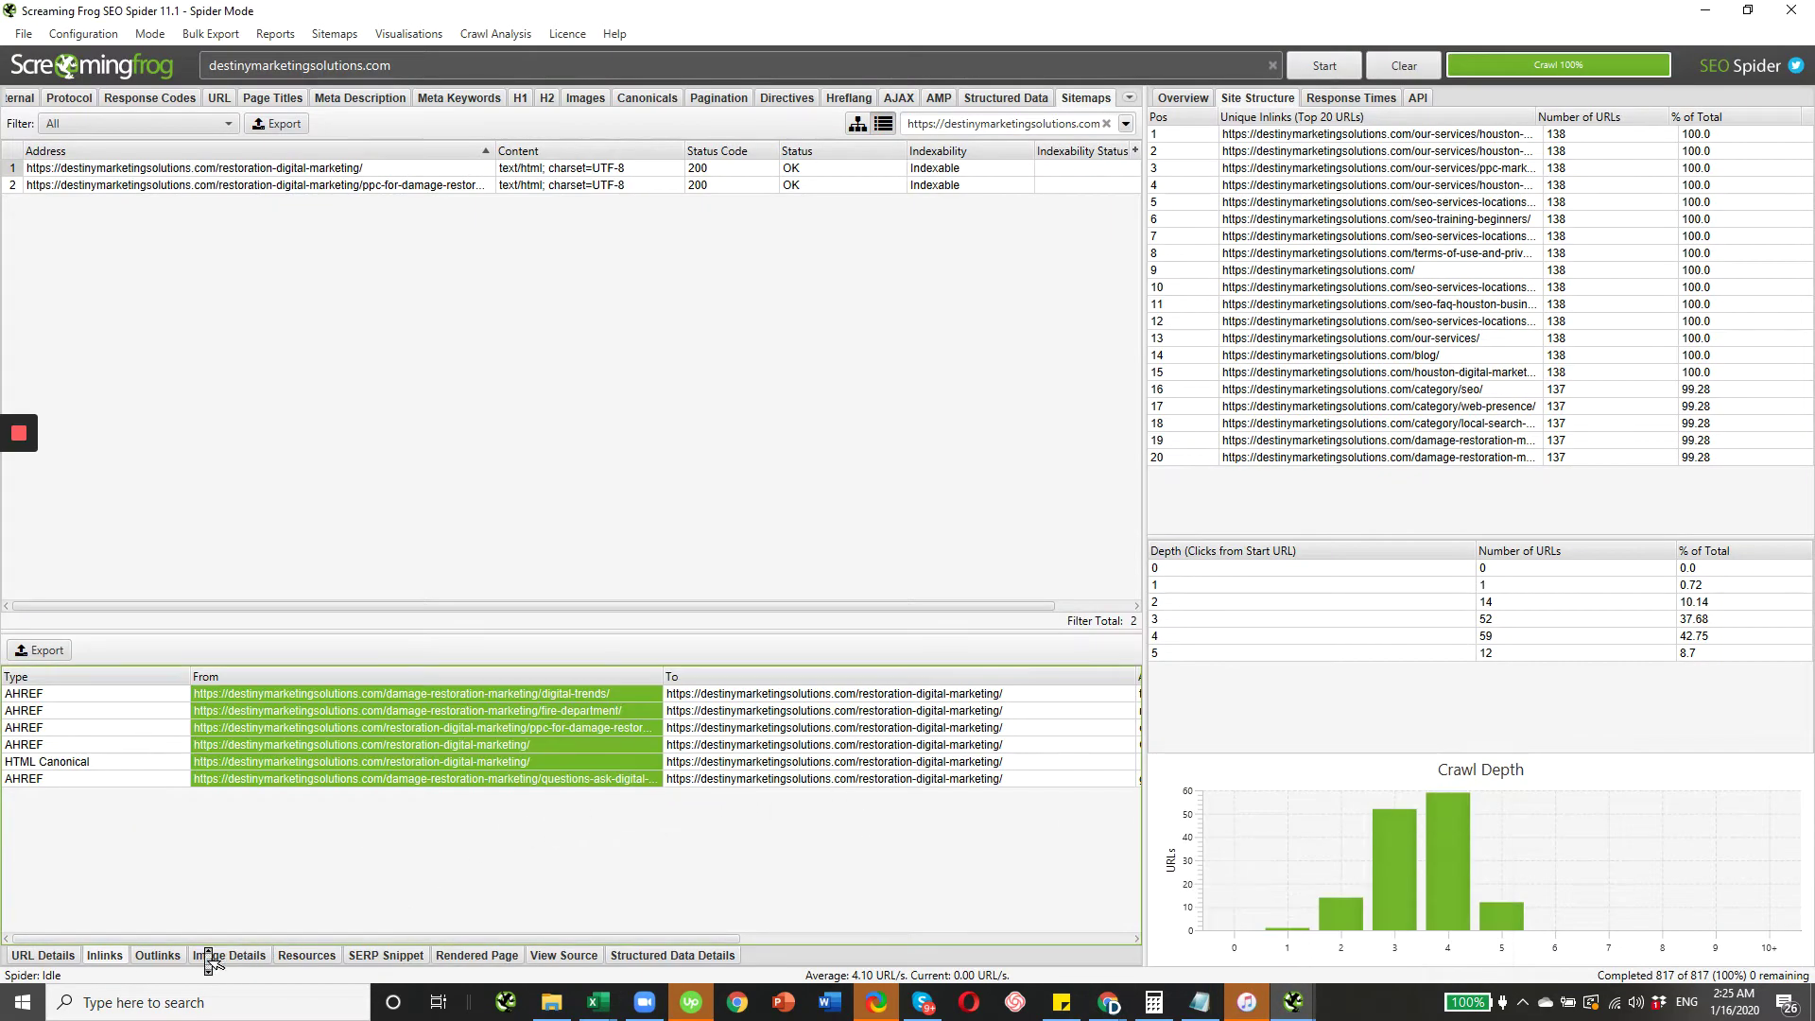
click(157, 957)
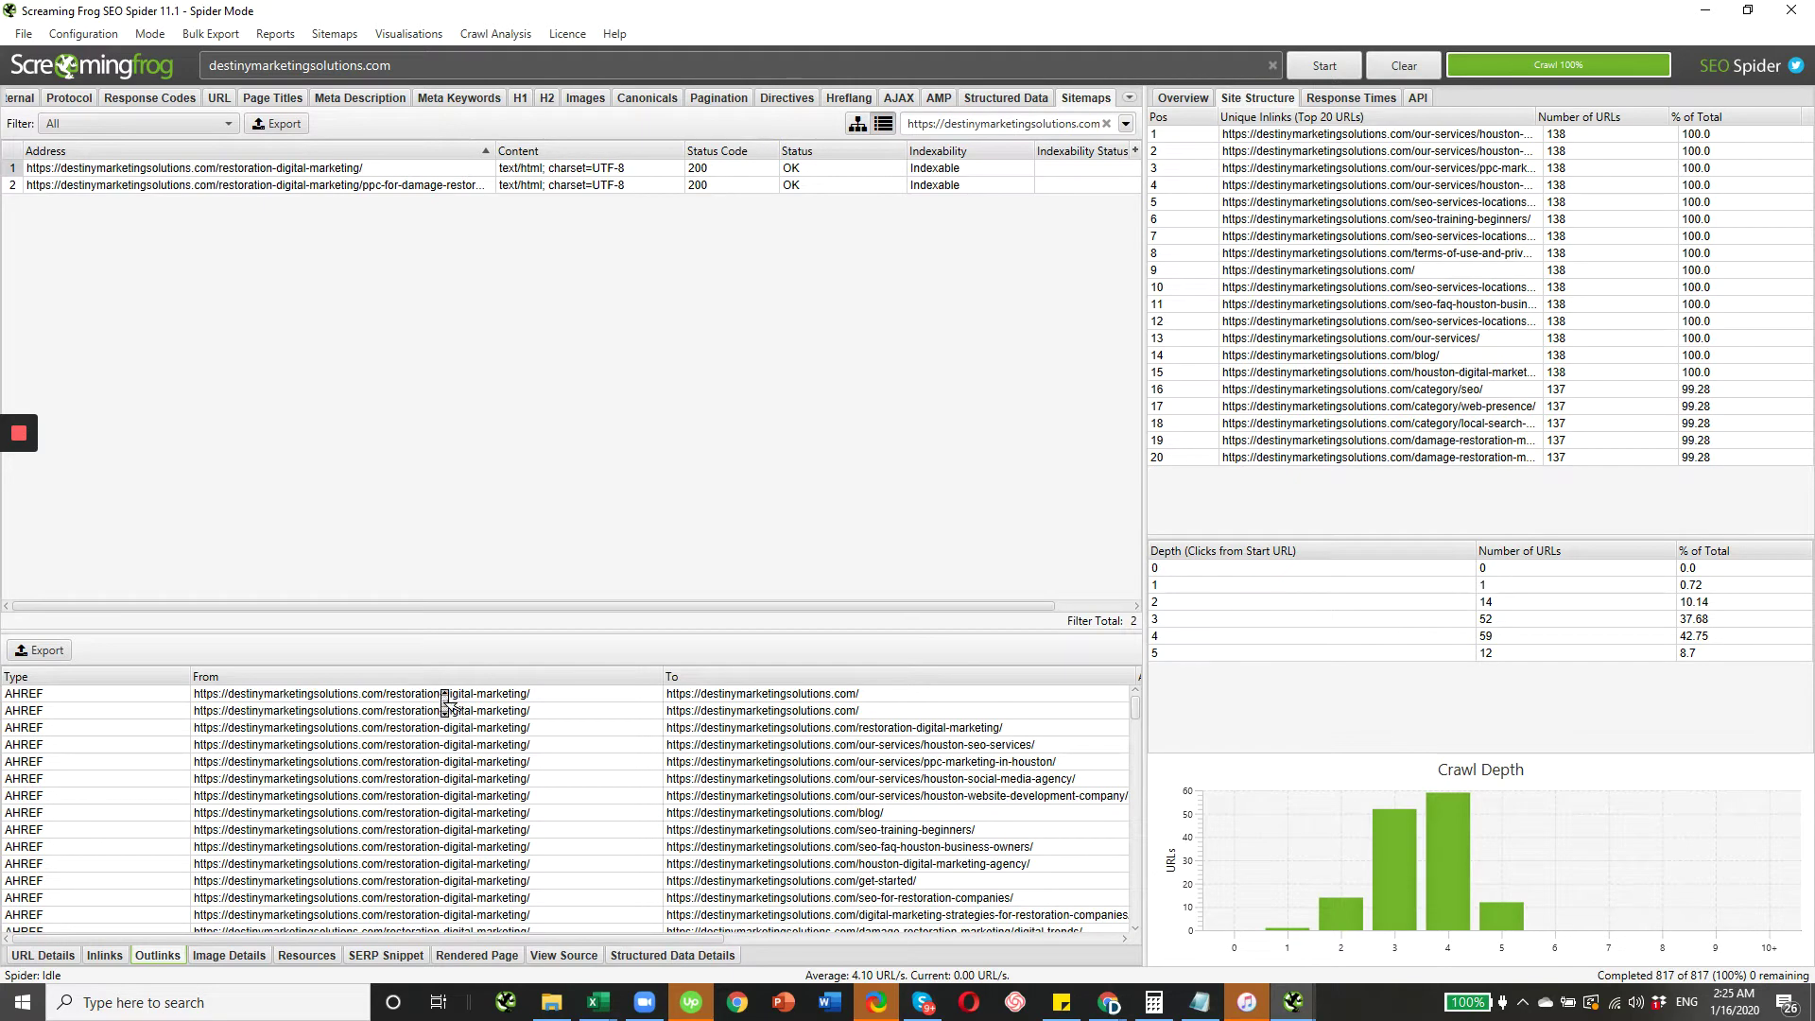
click(735, 697)
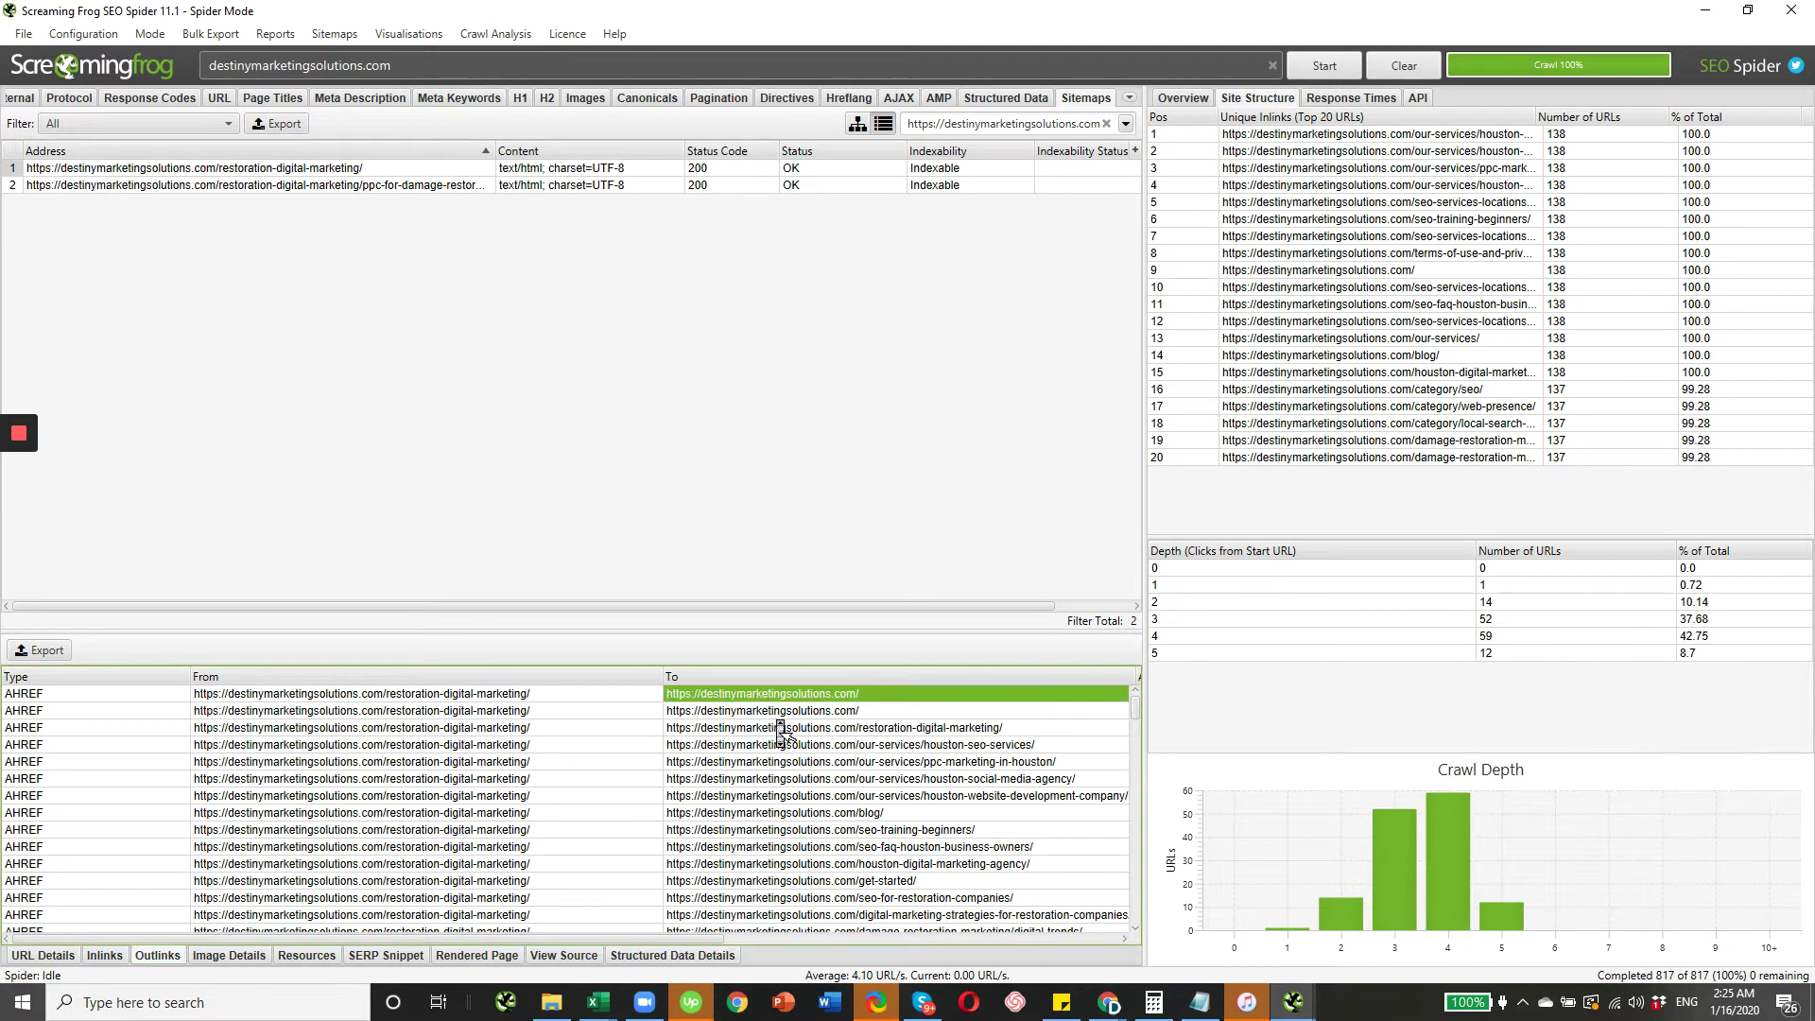
key(shift+Down)
key(shift+Down)
key(shift+Down)
key(shift+Down)
key(shift+Down)
key(shift+Down)
key(shift+Down)
key(shift+Down)
key(shift+Down)
key(shift+Down)
key(shift+Down)
key(shift+Down)
key(shift+Down)
key(shift+Down)
key(shift+Down)
key(shift+Down)
key(shift+Down)
key(shift+Down)
key(shift+Down)
key(shift+Down)
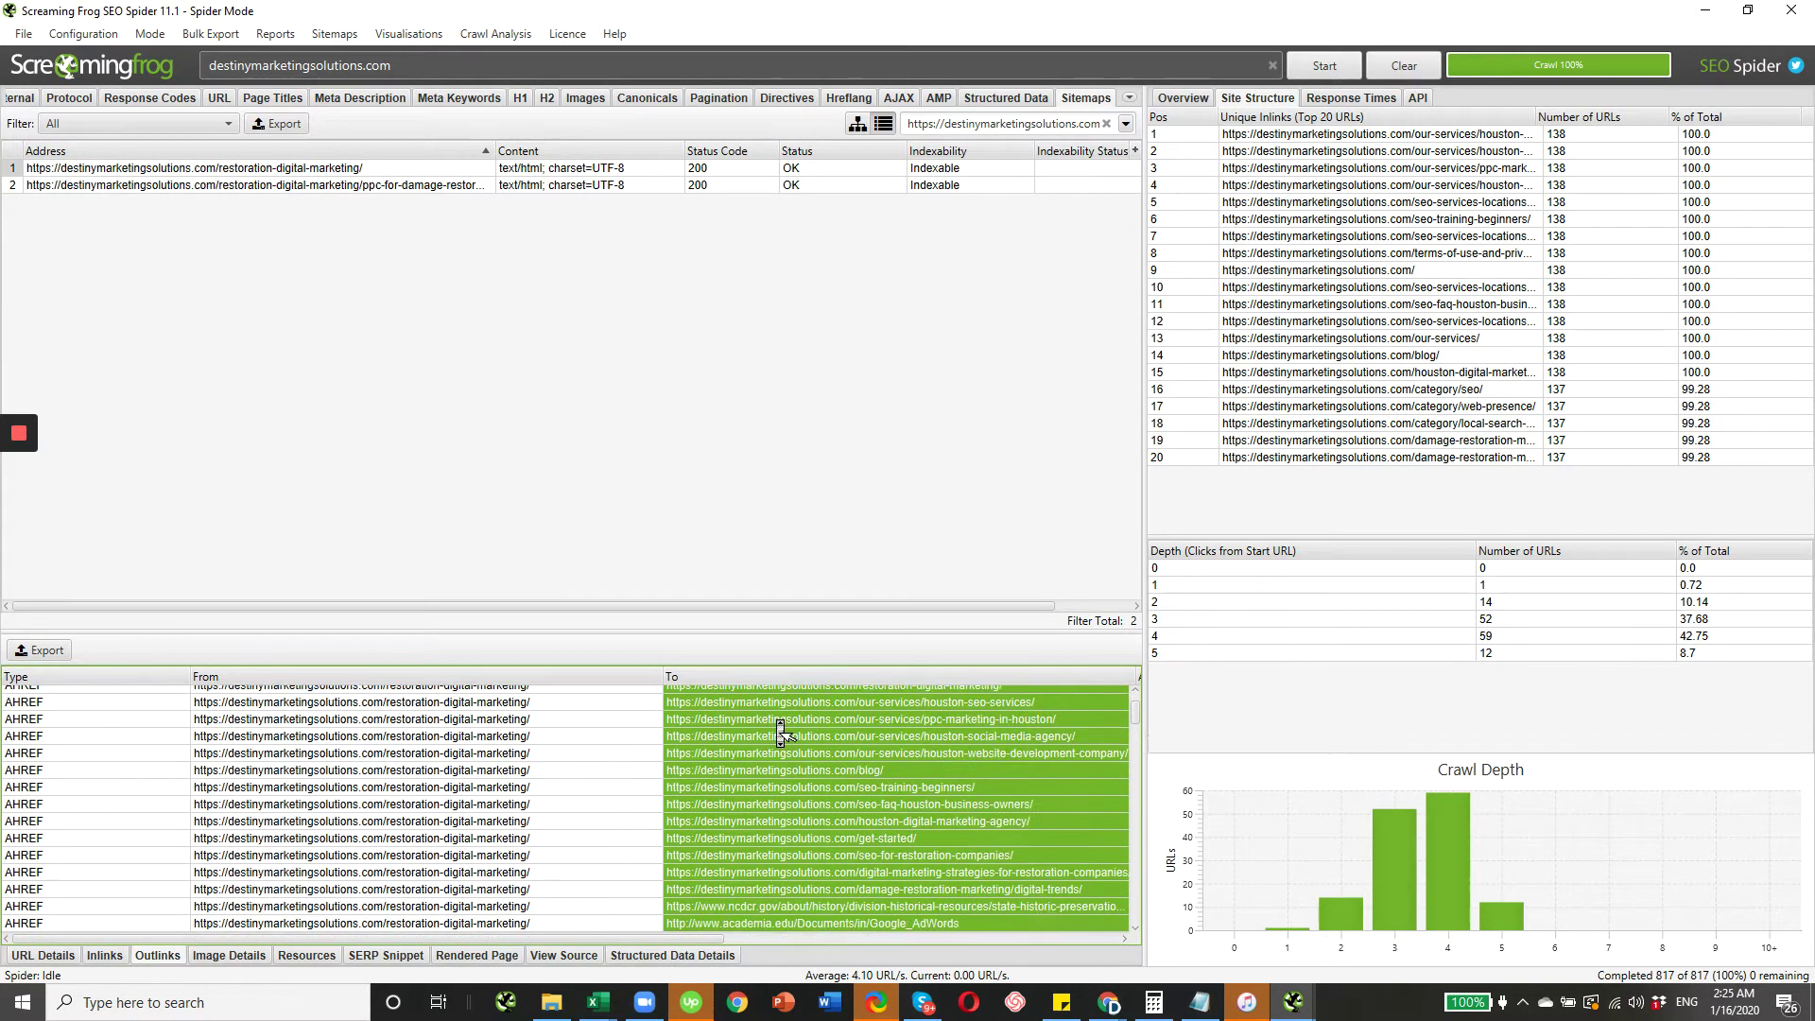
key(shift+Down)
key(shift+Down)
key(shift+Down)
key(shift+Down)
key(shift+Down)
key(shift+Down)
key(shift+Down)
key(shift+Down)
key(shift+Down)
key(shift+Down)
key(shift+Down)
key(shift+Down)
key(shift+Down)
key(shift+Down)
key(shift+Down)
key(shift+Down)
key(shift+Down)
key(shift+Down)
key(shift+Down)
key(shift+Down)
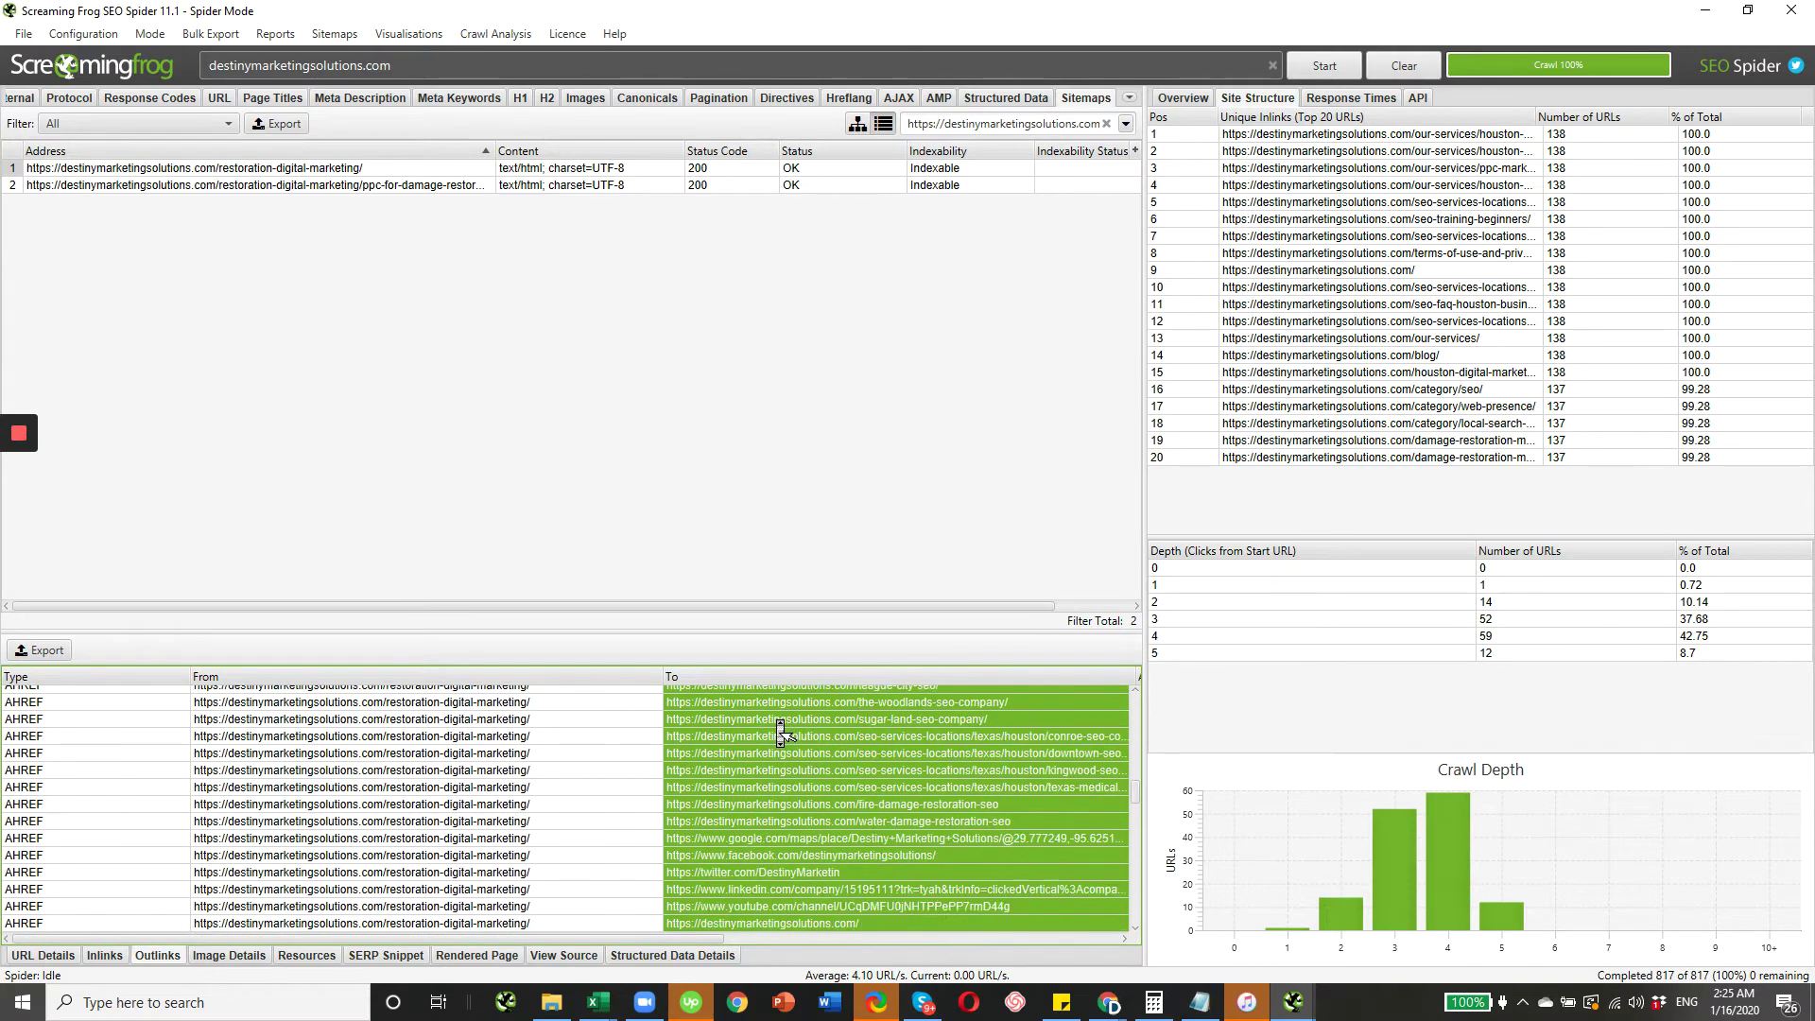
key(shift+Down)
key(shift+Down)
key(shift+Down)
key(shift+Down)
key(shift+Down)
key(shift+Down)
key(shift+Down)
key(shift+Down)
key(shift+Down)
key(shift+Down)
key(shift+Down)
key(shift+Down)
key(shift+Down)
key(shift+Down)
key(shift+Down)
key(shift+Down)
key(shift+Down)
key(shift+Down)
key(shift+Down)
key(shift+Down)
key(shift+Down)
key(shift+Down)
key(shift+Down)
key(shift+Down)
key(shift+Down)
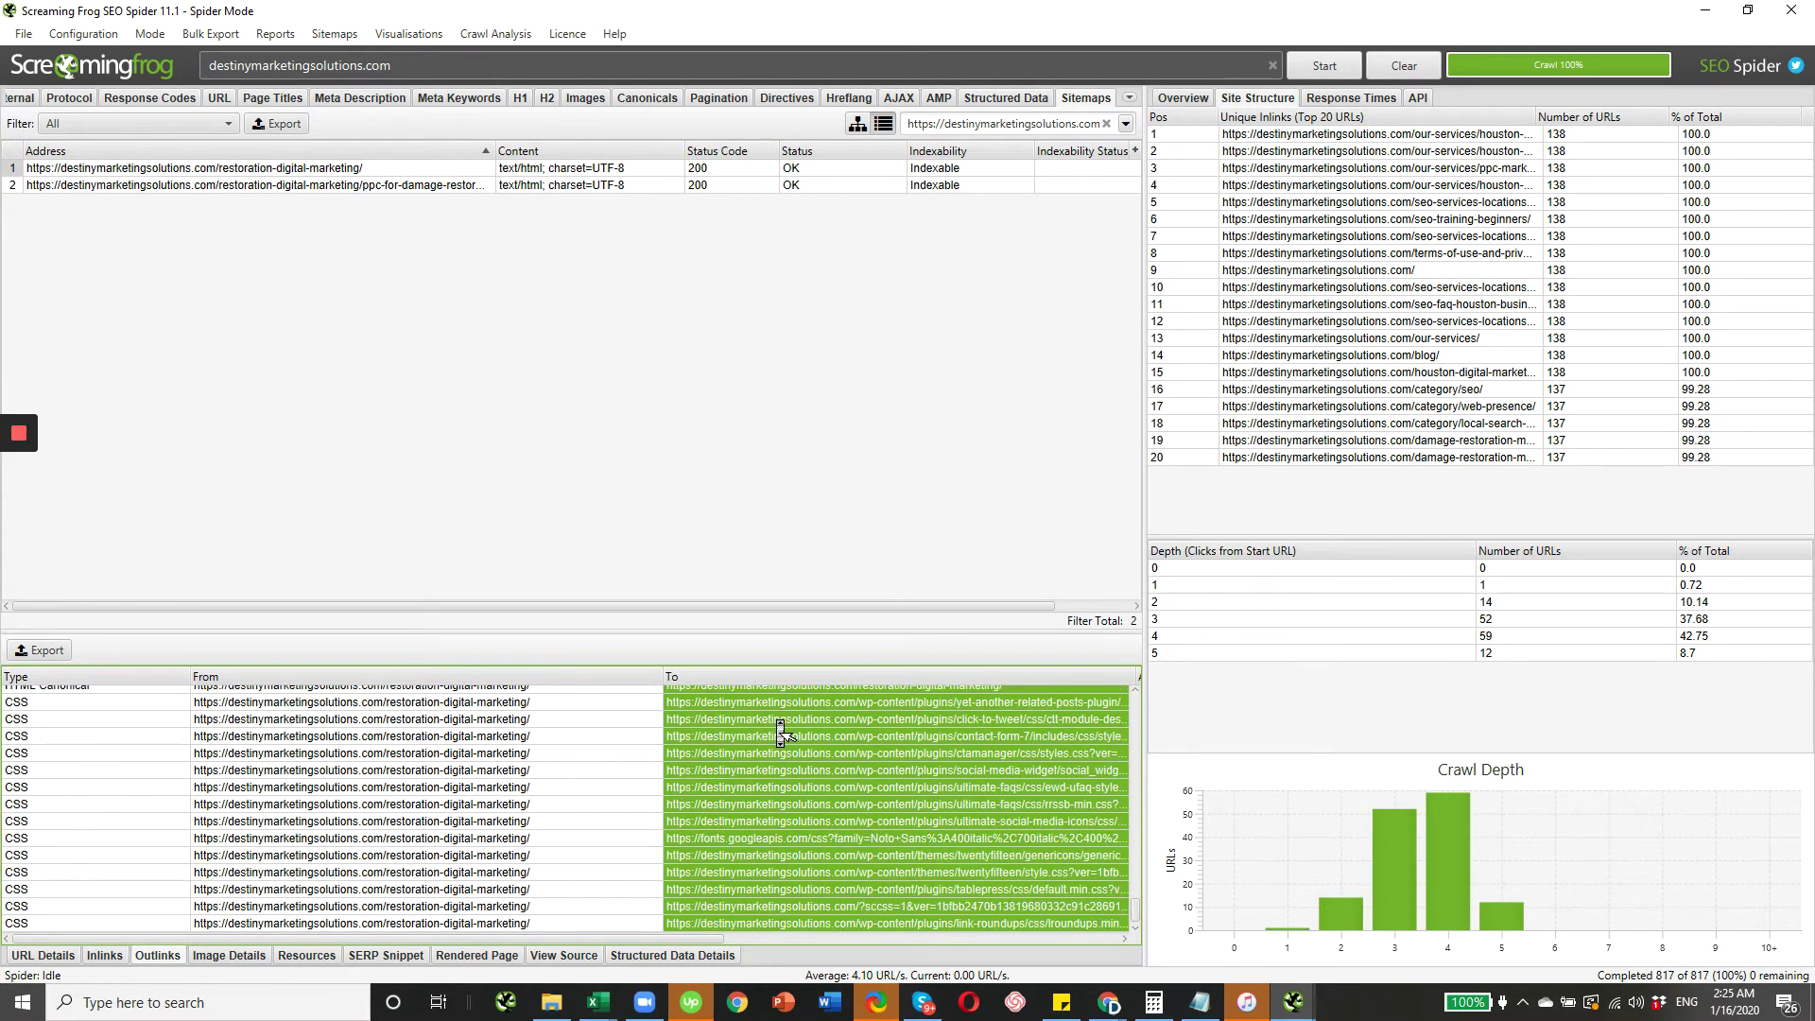
key(shift+Up)
key(shift+Up)
key(shift+Up)
key(shift+Up)
key(shift+Up)
key(shift+Up)
key(shift+Up)
key(shift+Up)
key(shift+Up)
key(shift+Up)
key(shift+Up)
key(shift+Up)
key(shift+Up)
key(shift+Up)
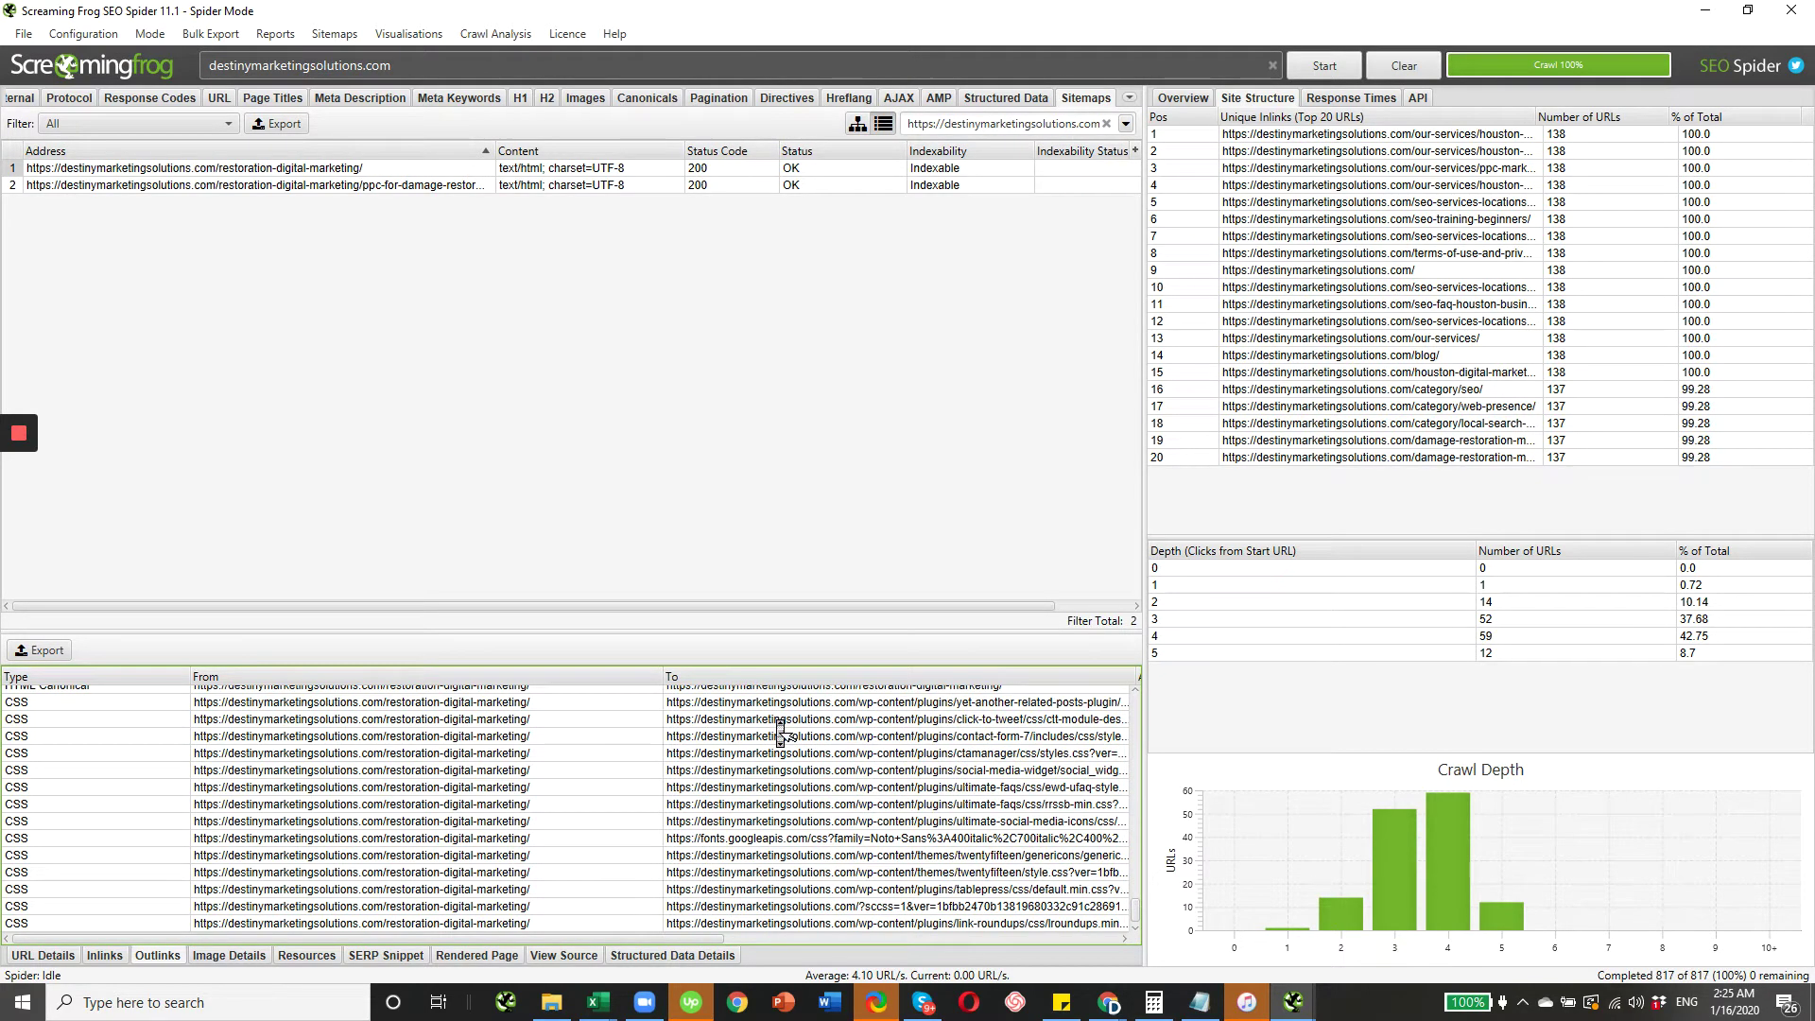
- Reselect outlinks from the first To URL down to the terms-of-use-and-privacy-policy link
scroll(780, 851, up, 5)
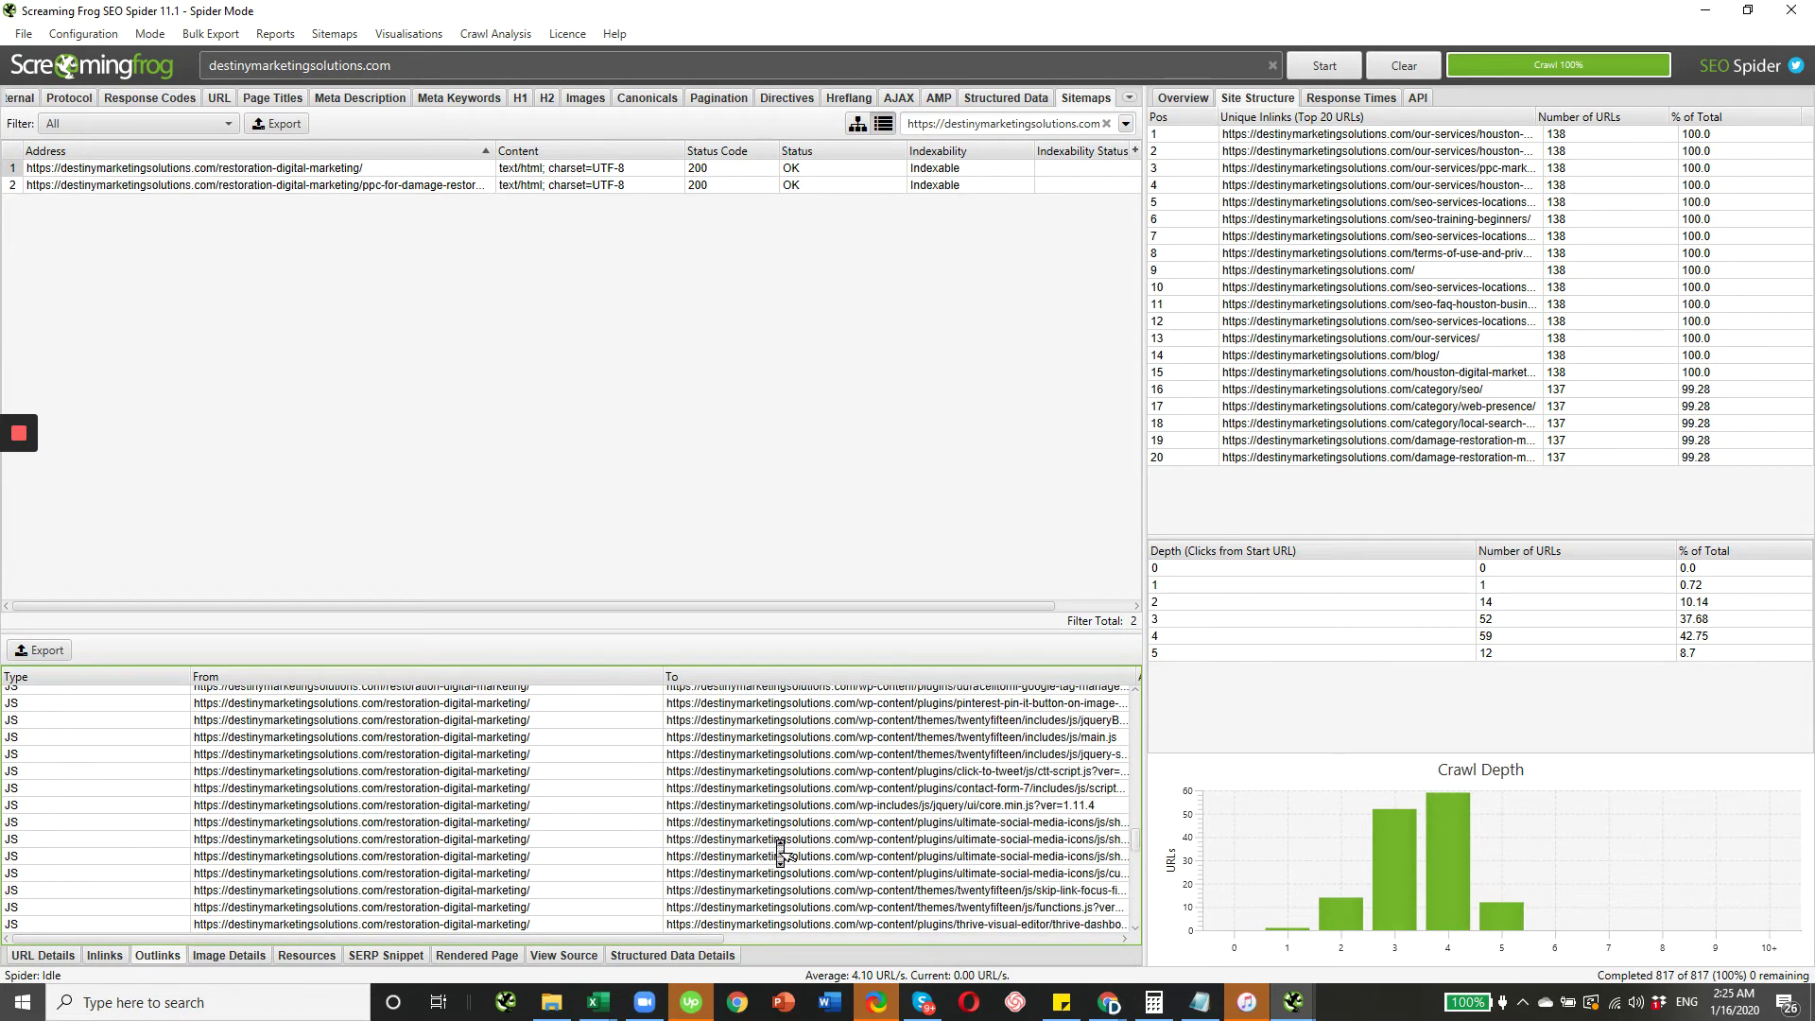
scroll(779, 851, up, 3)
scroll(776, 860, down, 5)
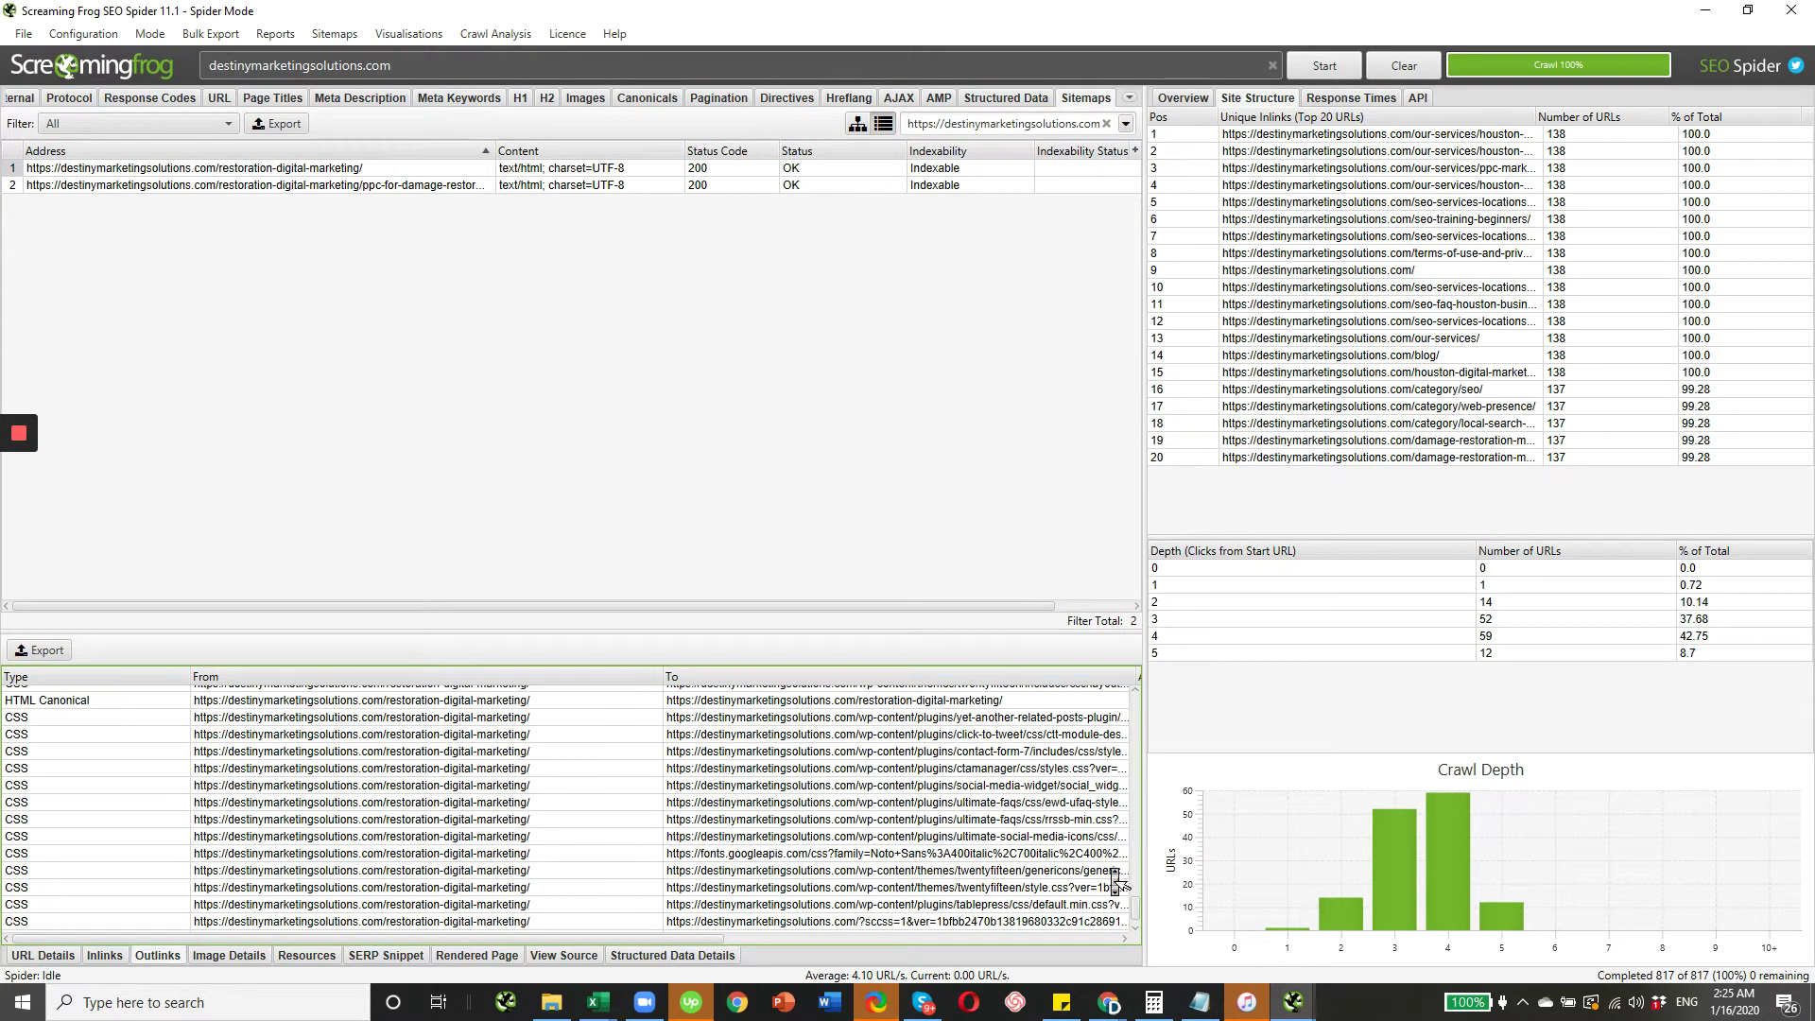
drag(1134, 909, 1139, 709)
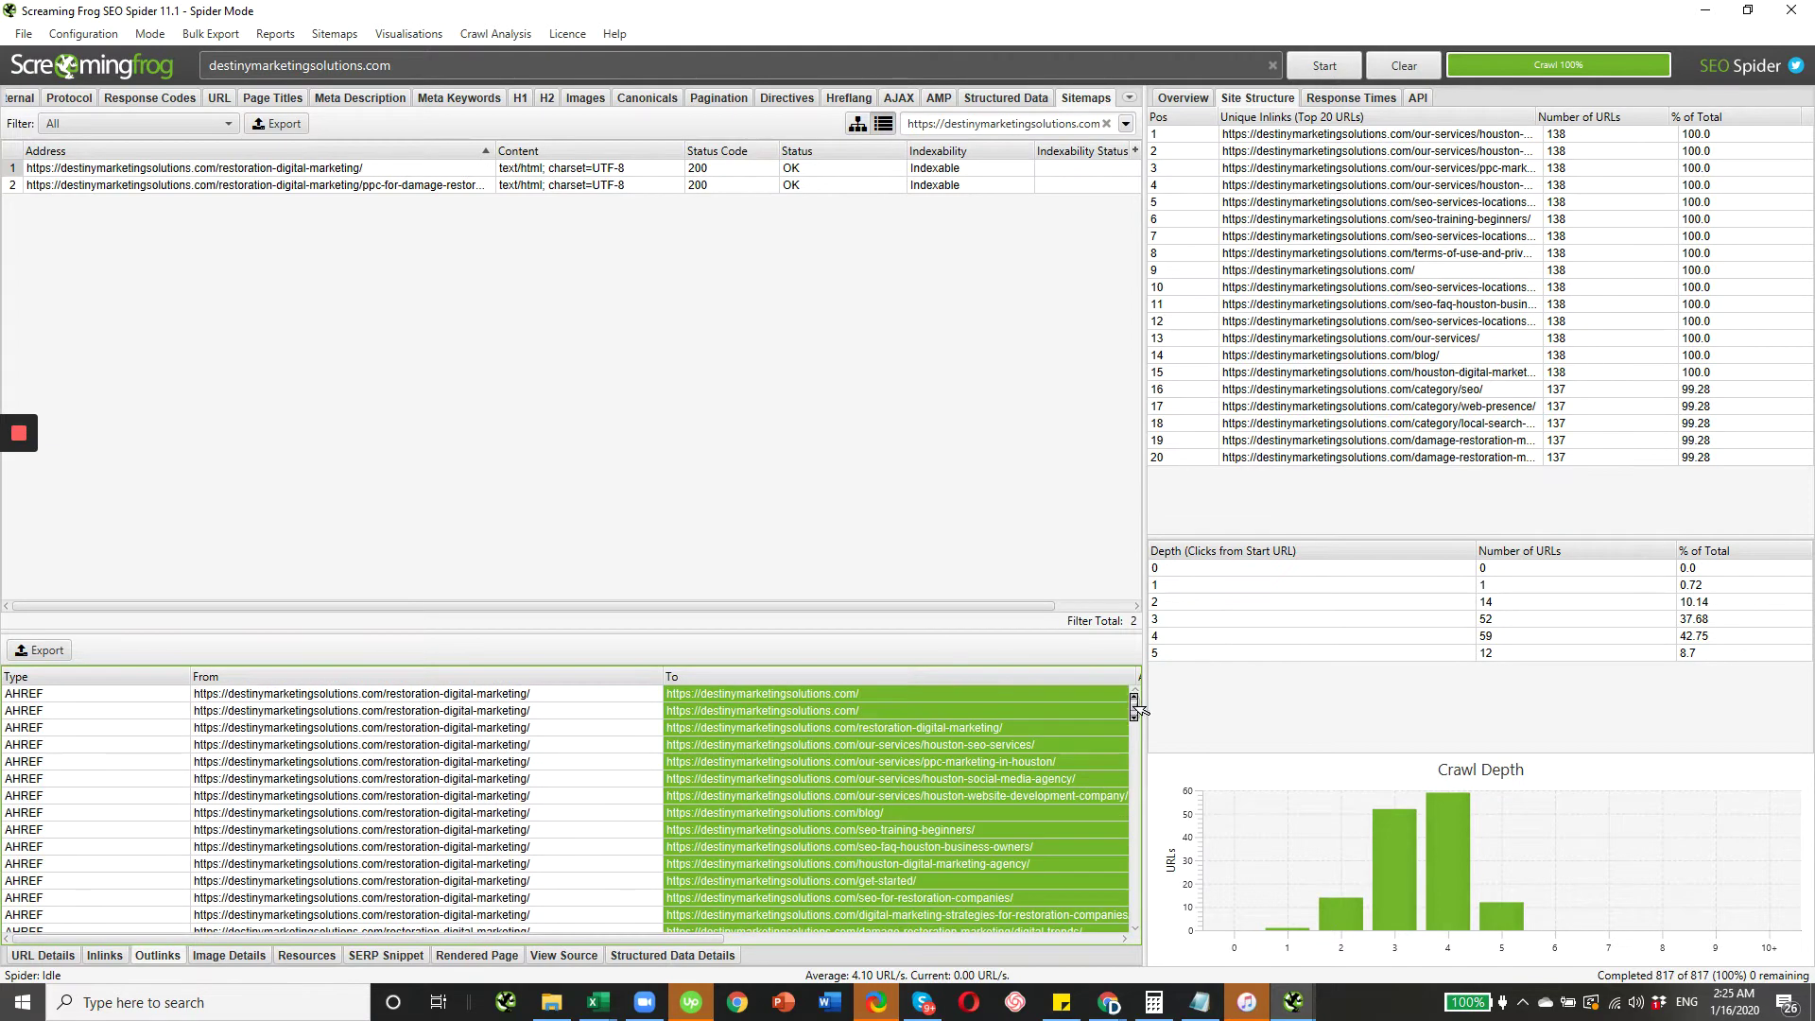
click(1022, 699)
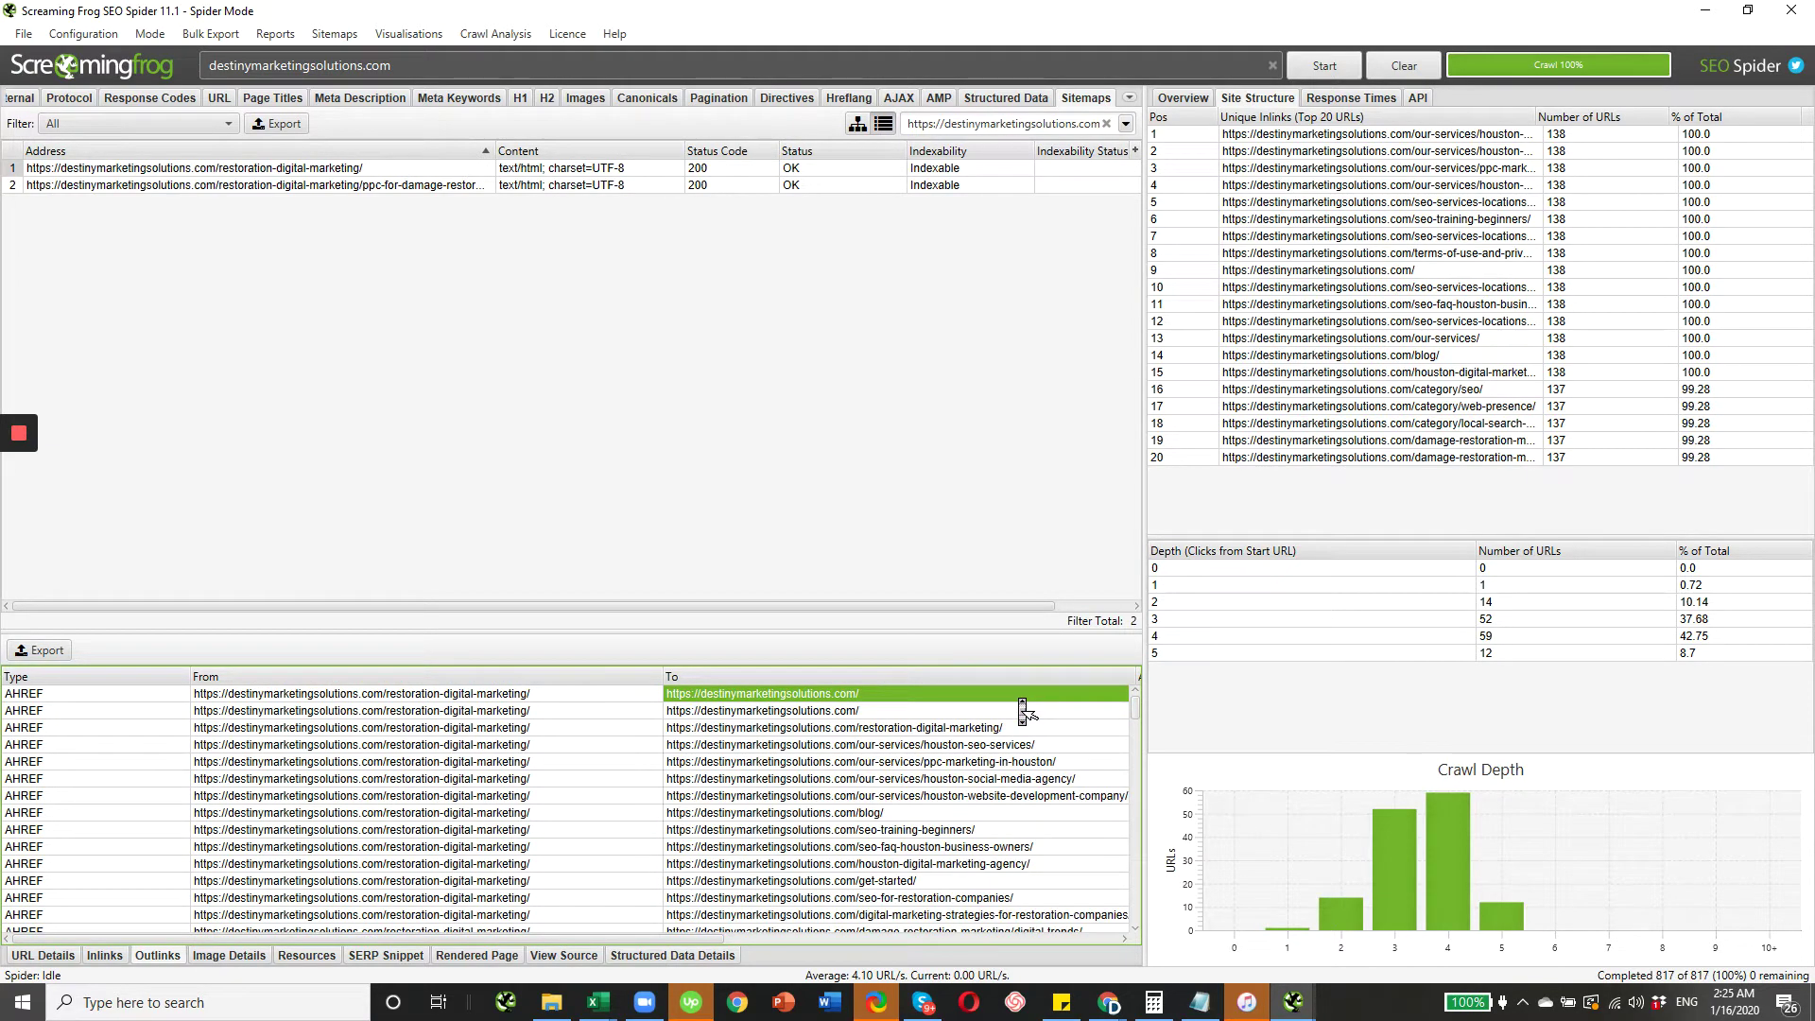
key(shift+Down)
key(shift+Down)
key(shift+Down)
key(shift+Down)
key(shift+Down)
key(shift+Down)
key(shift+Down)
key(shift+Down)
key(shift+Down)
key(shift+Down)
key(shift+Down)
key(shift+Down)
key(shift+Down)
key(shift+Down)
key(shift+Down)
key(shift+Down)
key(shift+Down)
key(shift+Down)
key(shift+Down)
key(shift+Down)
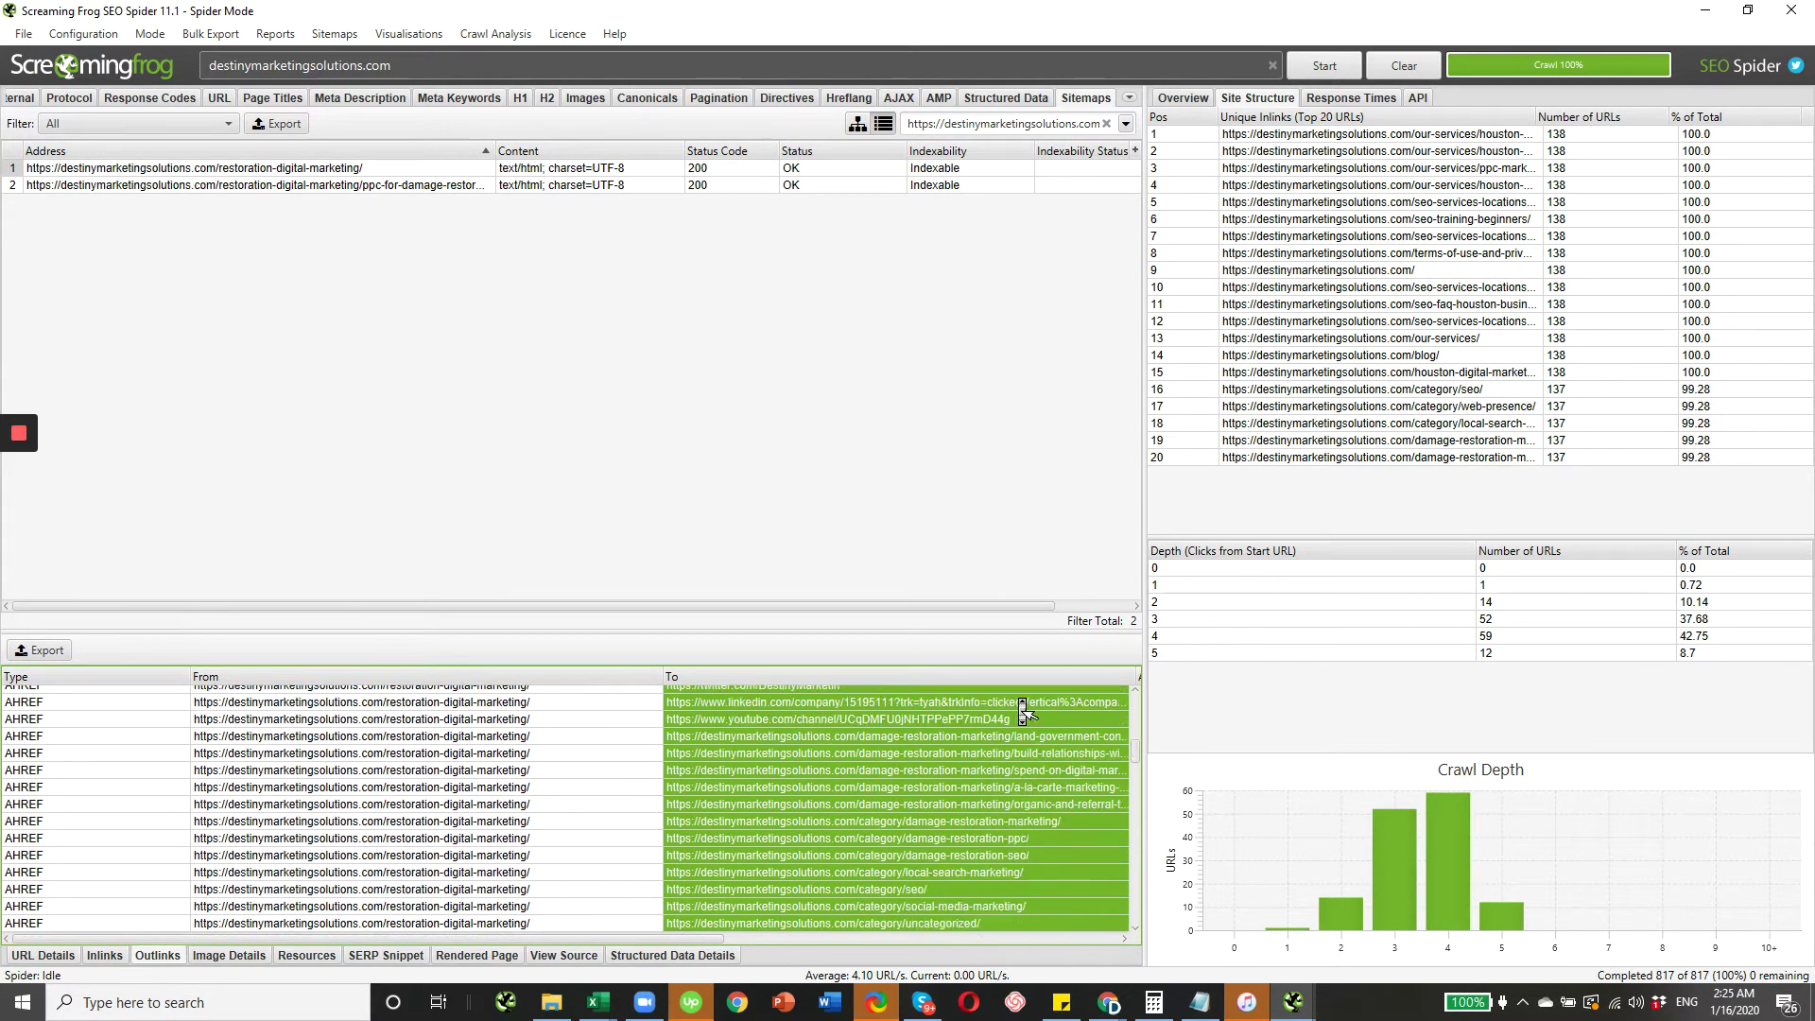
key(shift+Down)
key(shift+Down)
key(shift+Down)
key(shift+Down)
key(shift+Down)
key(shift+Down)
key(shift+Down)
key(shift+Down)
key(shift+Down)
key(shift+Down)
key(shift+Down)
key(shift+Down)
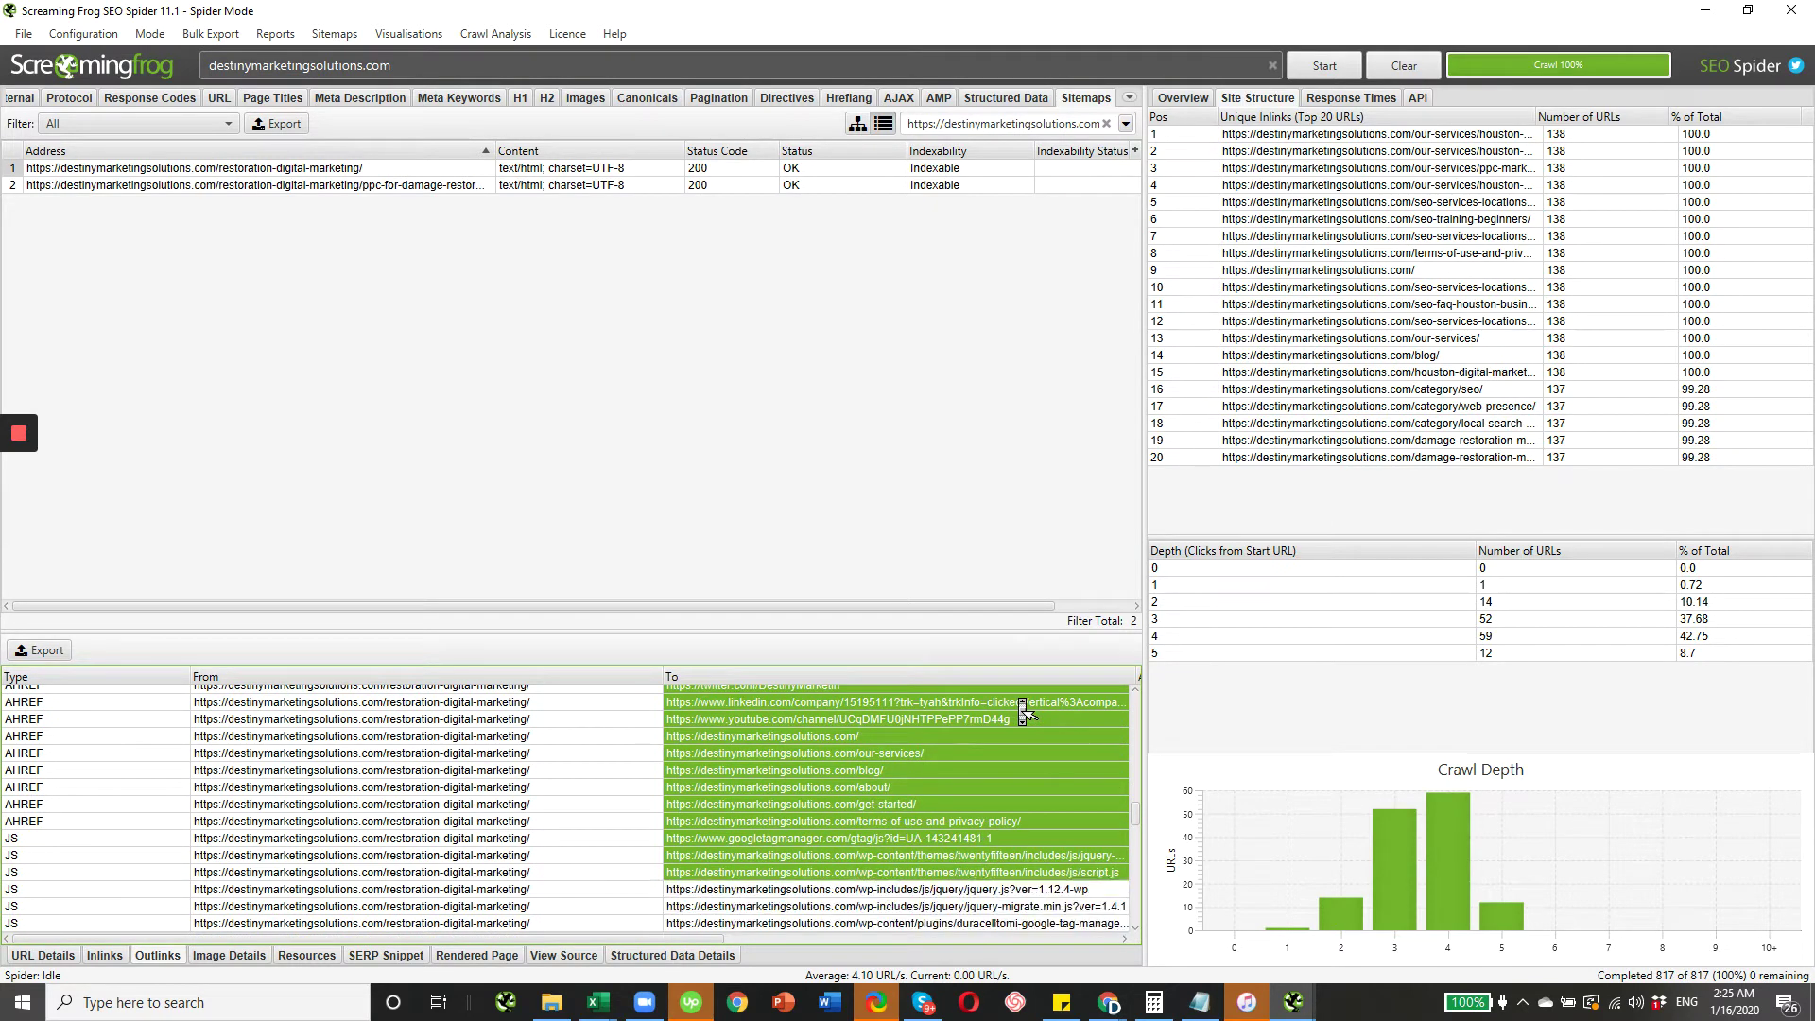
key(shift+Up)
key(shift+Up)
key(shift+Up)
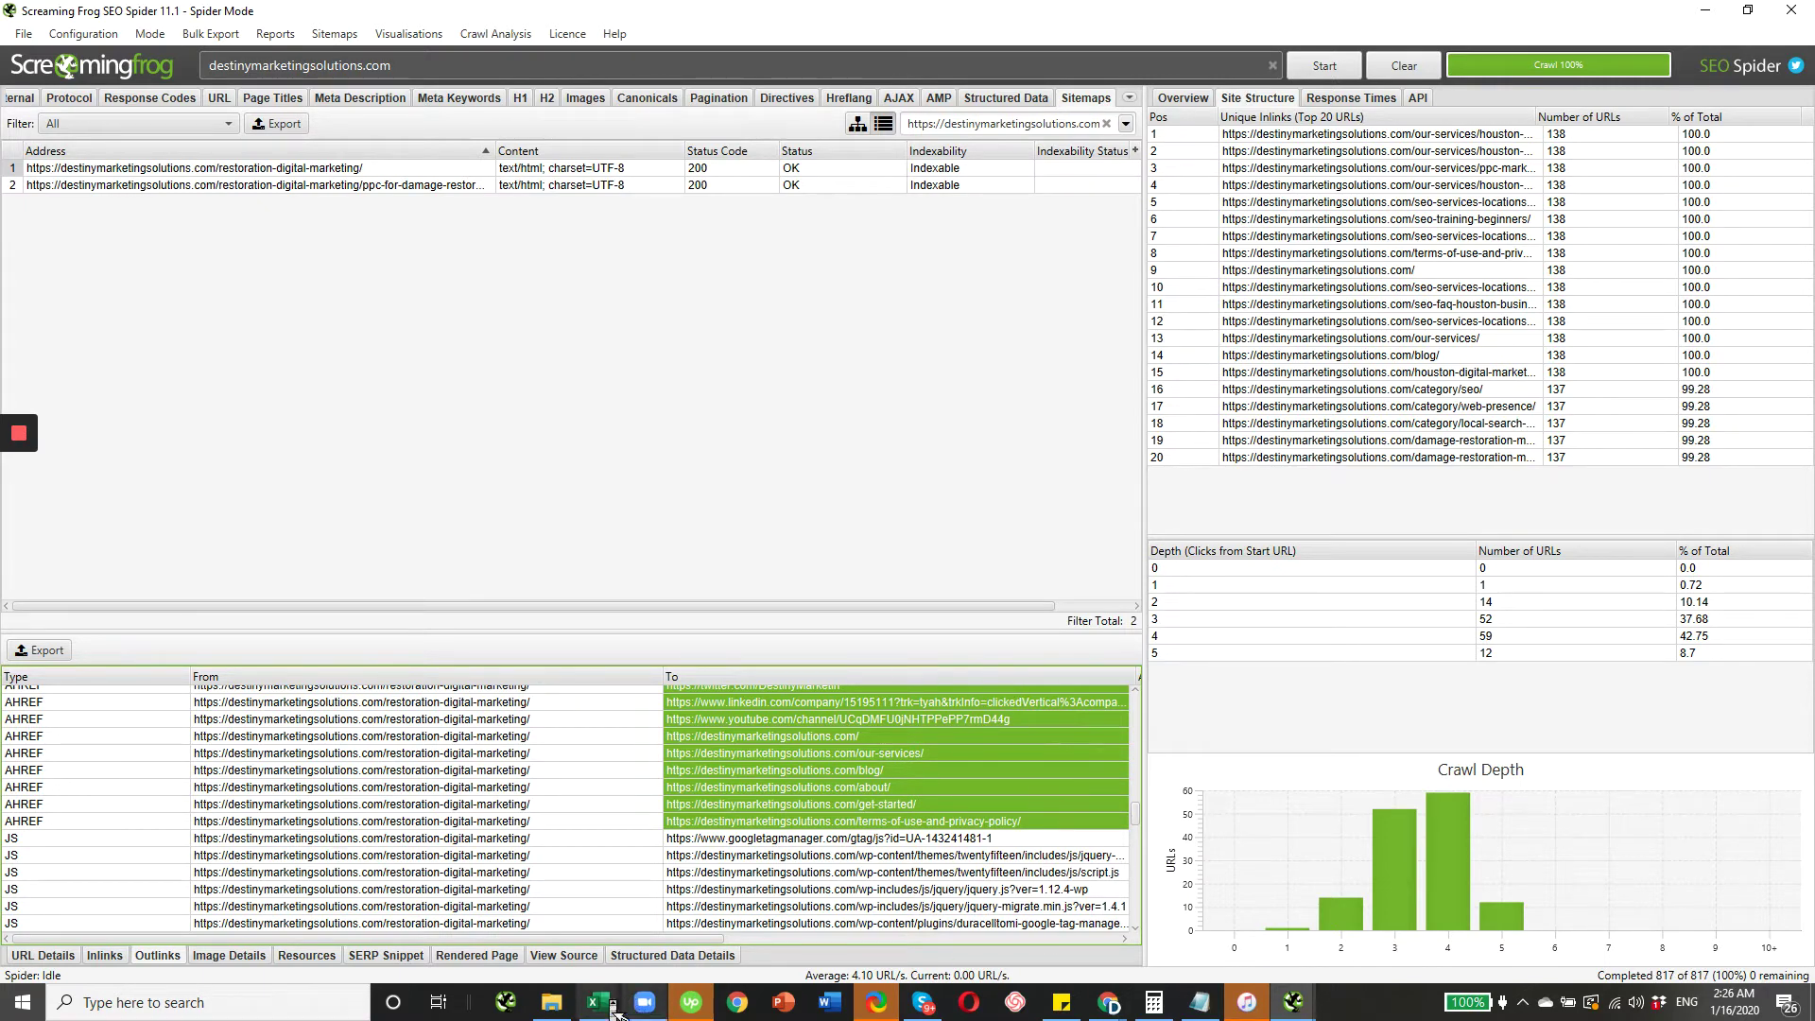
- Paste the copied outlink URLs into All Outlinks cell G2, then select column G
mouse_move(1111, 1004)
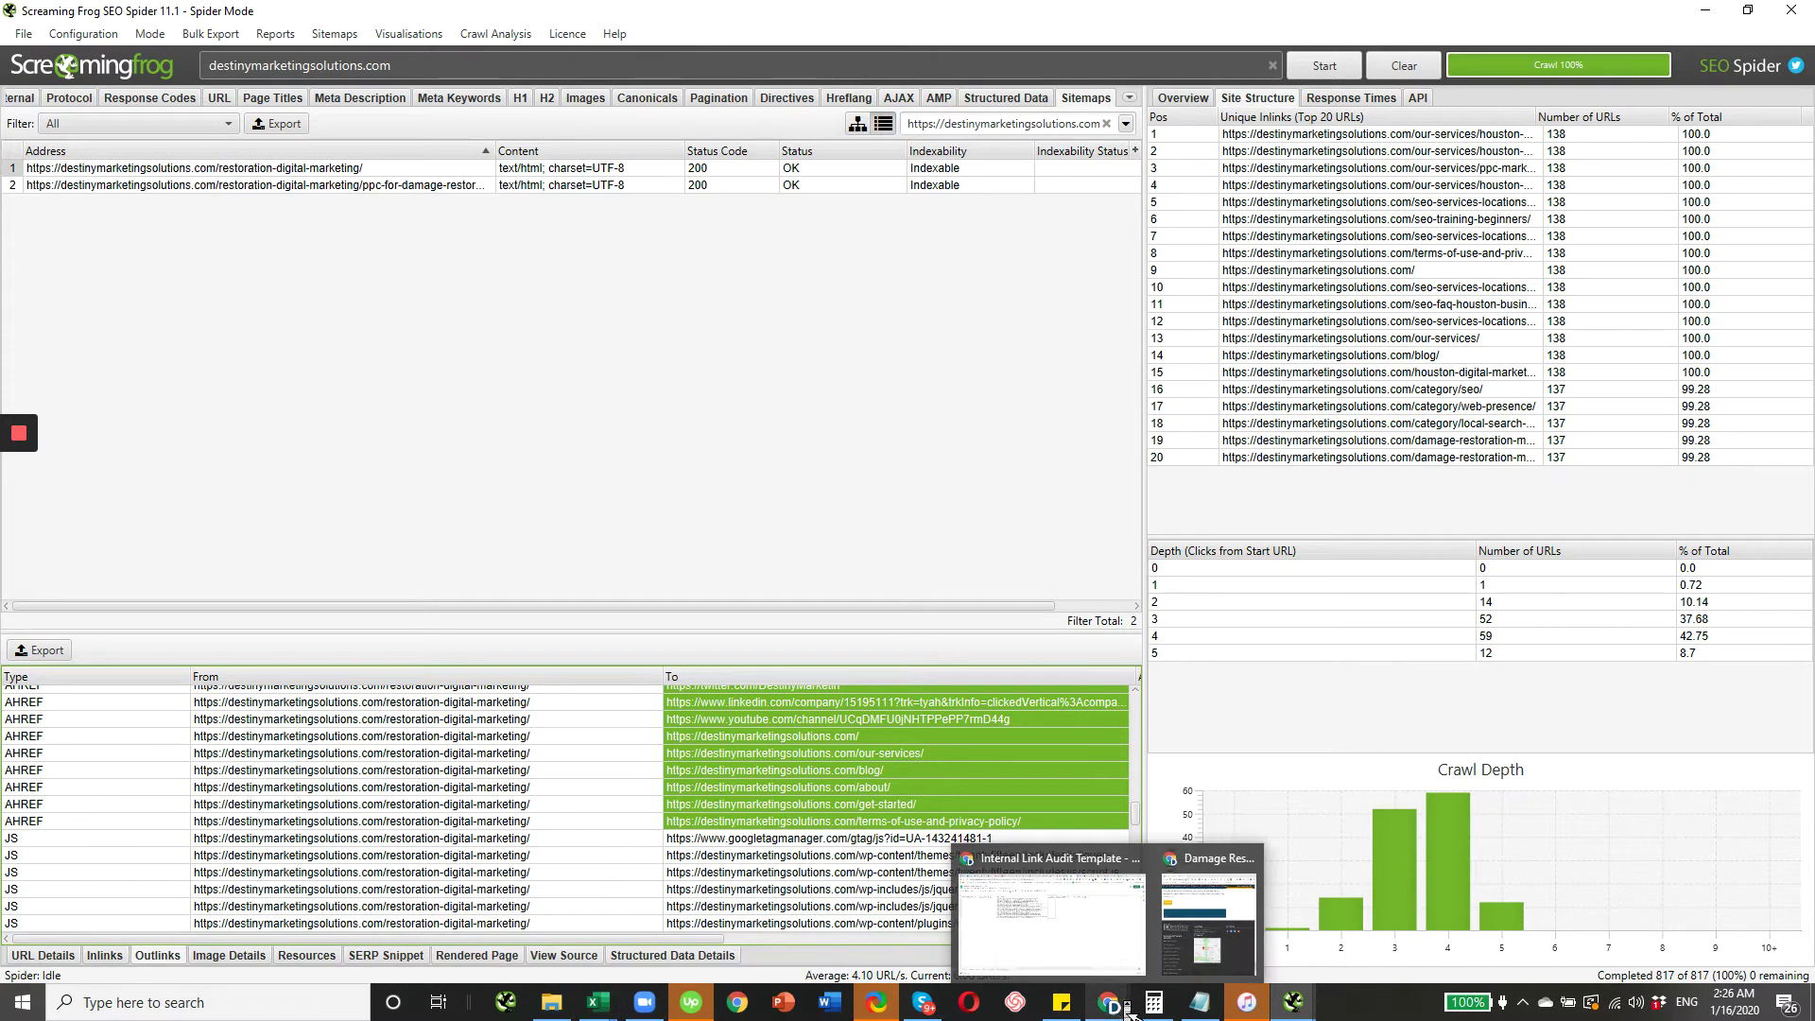
click(1099, 958)
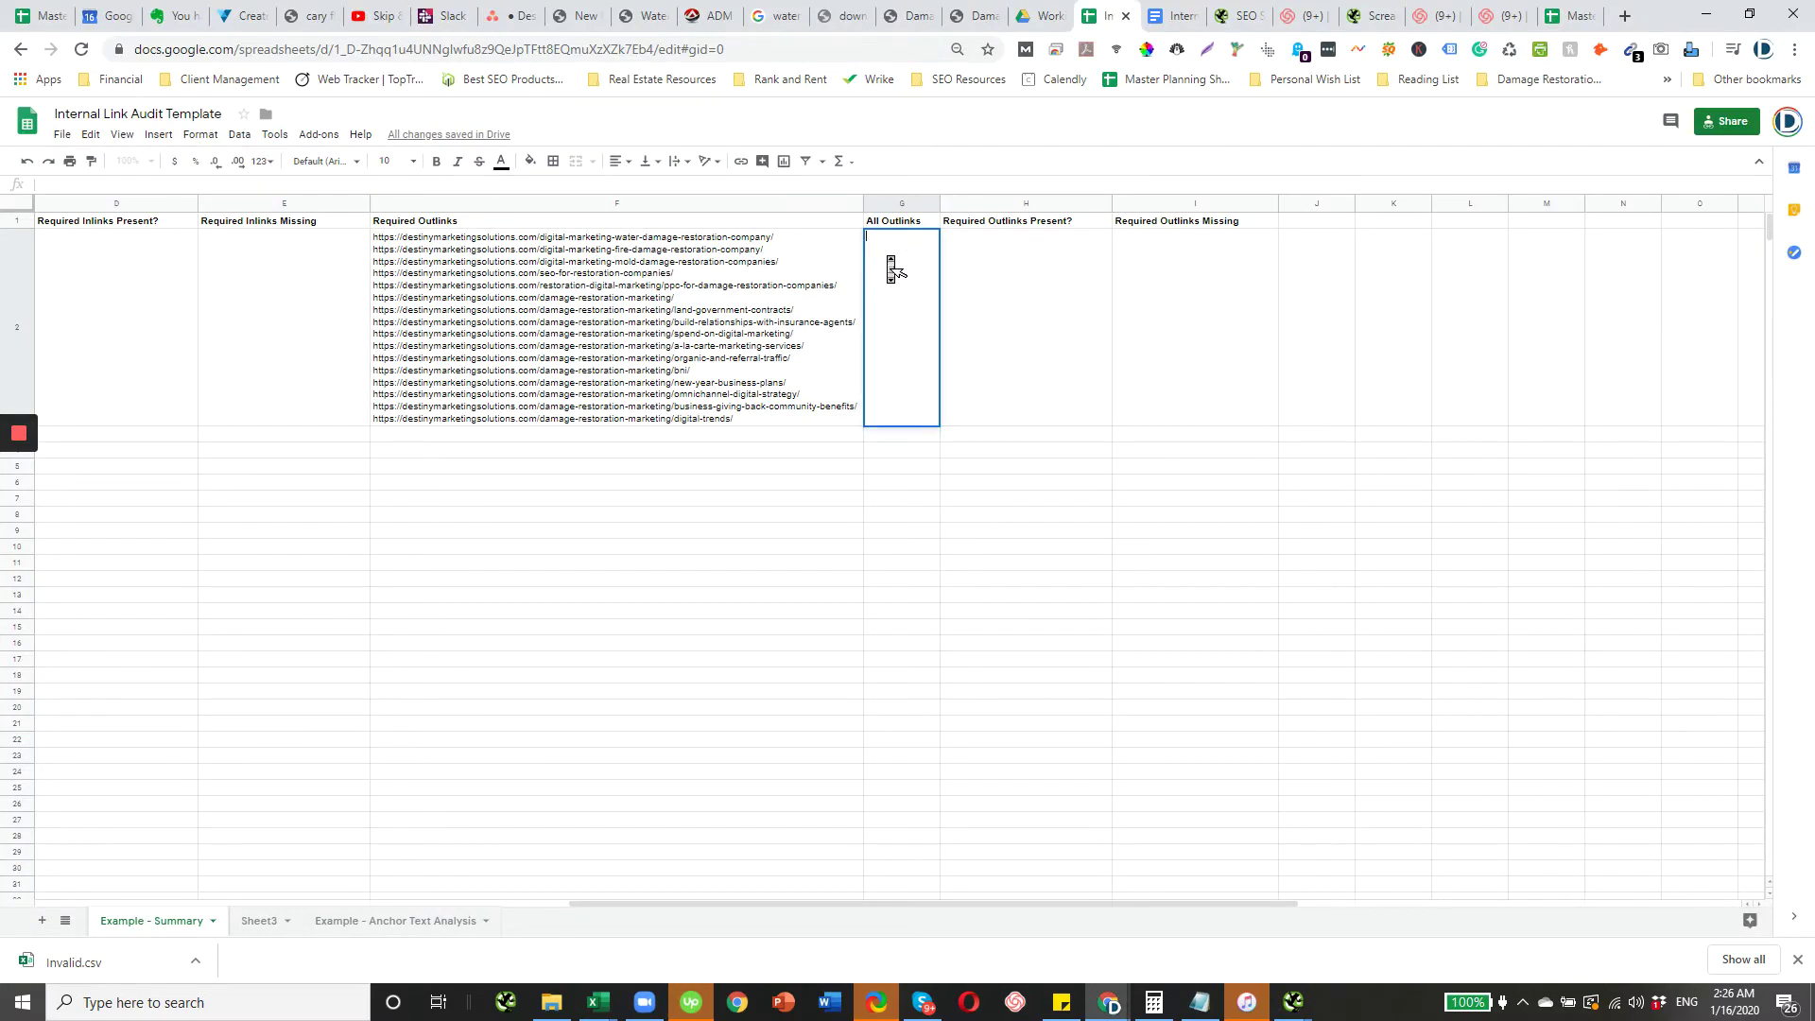
double_click(892, 257)
key(ctrl+v)
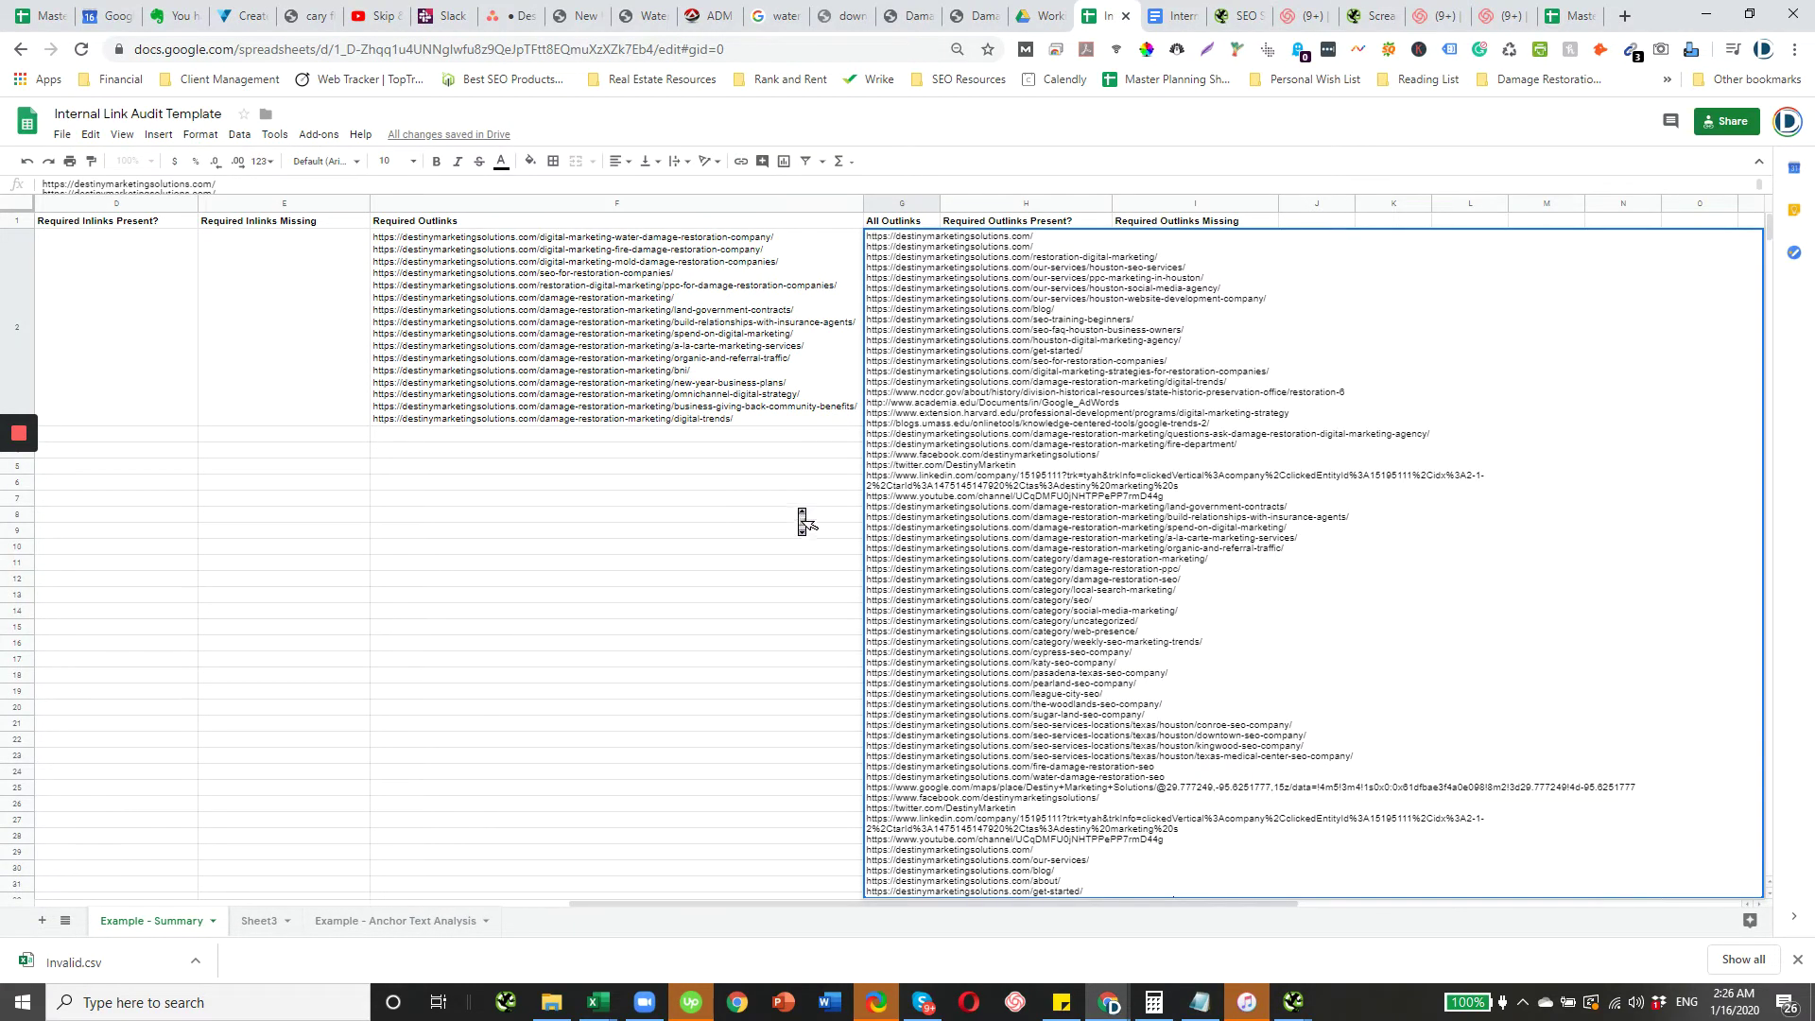
click(836, 491)
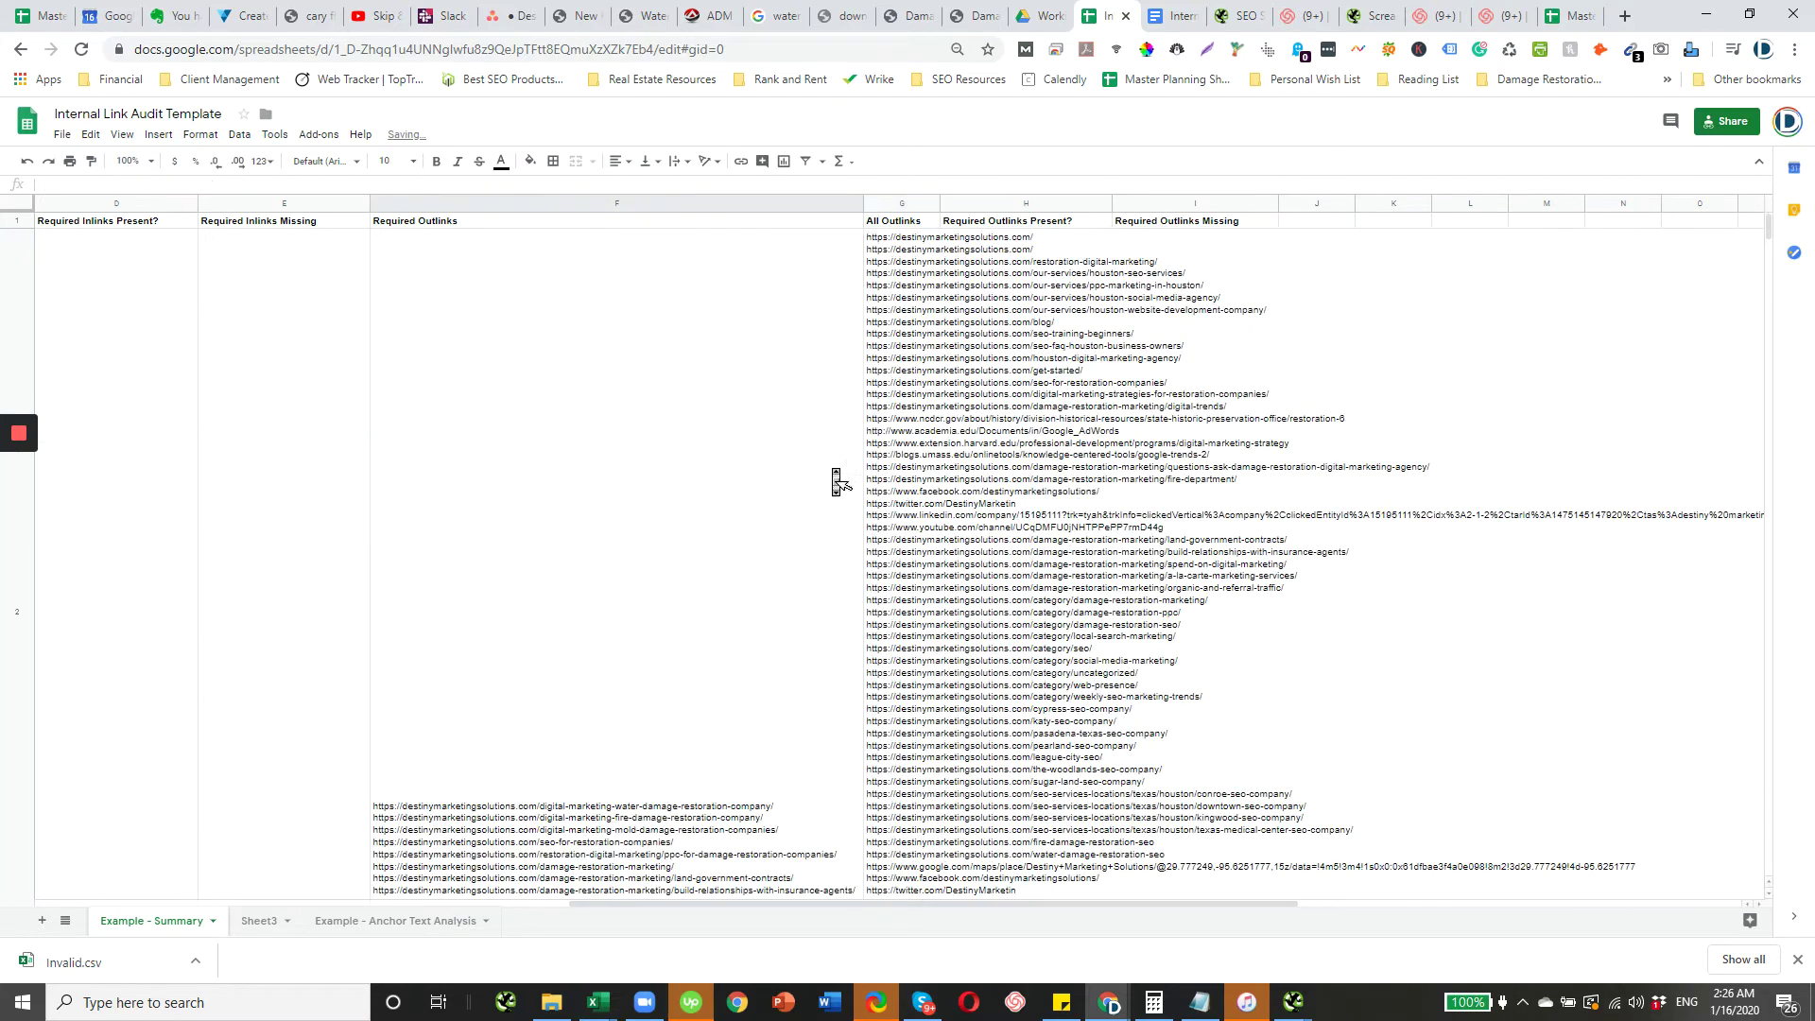
click(942, 210)
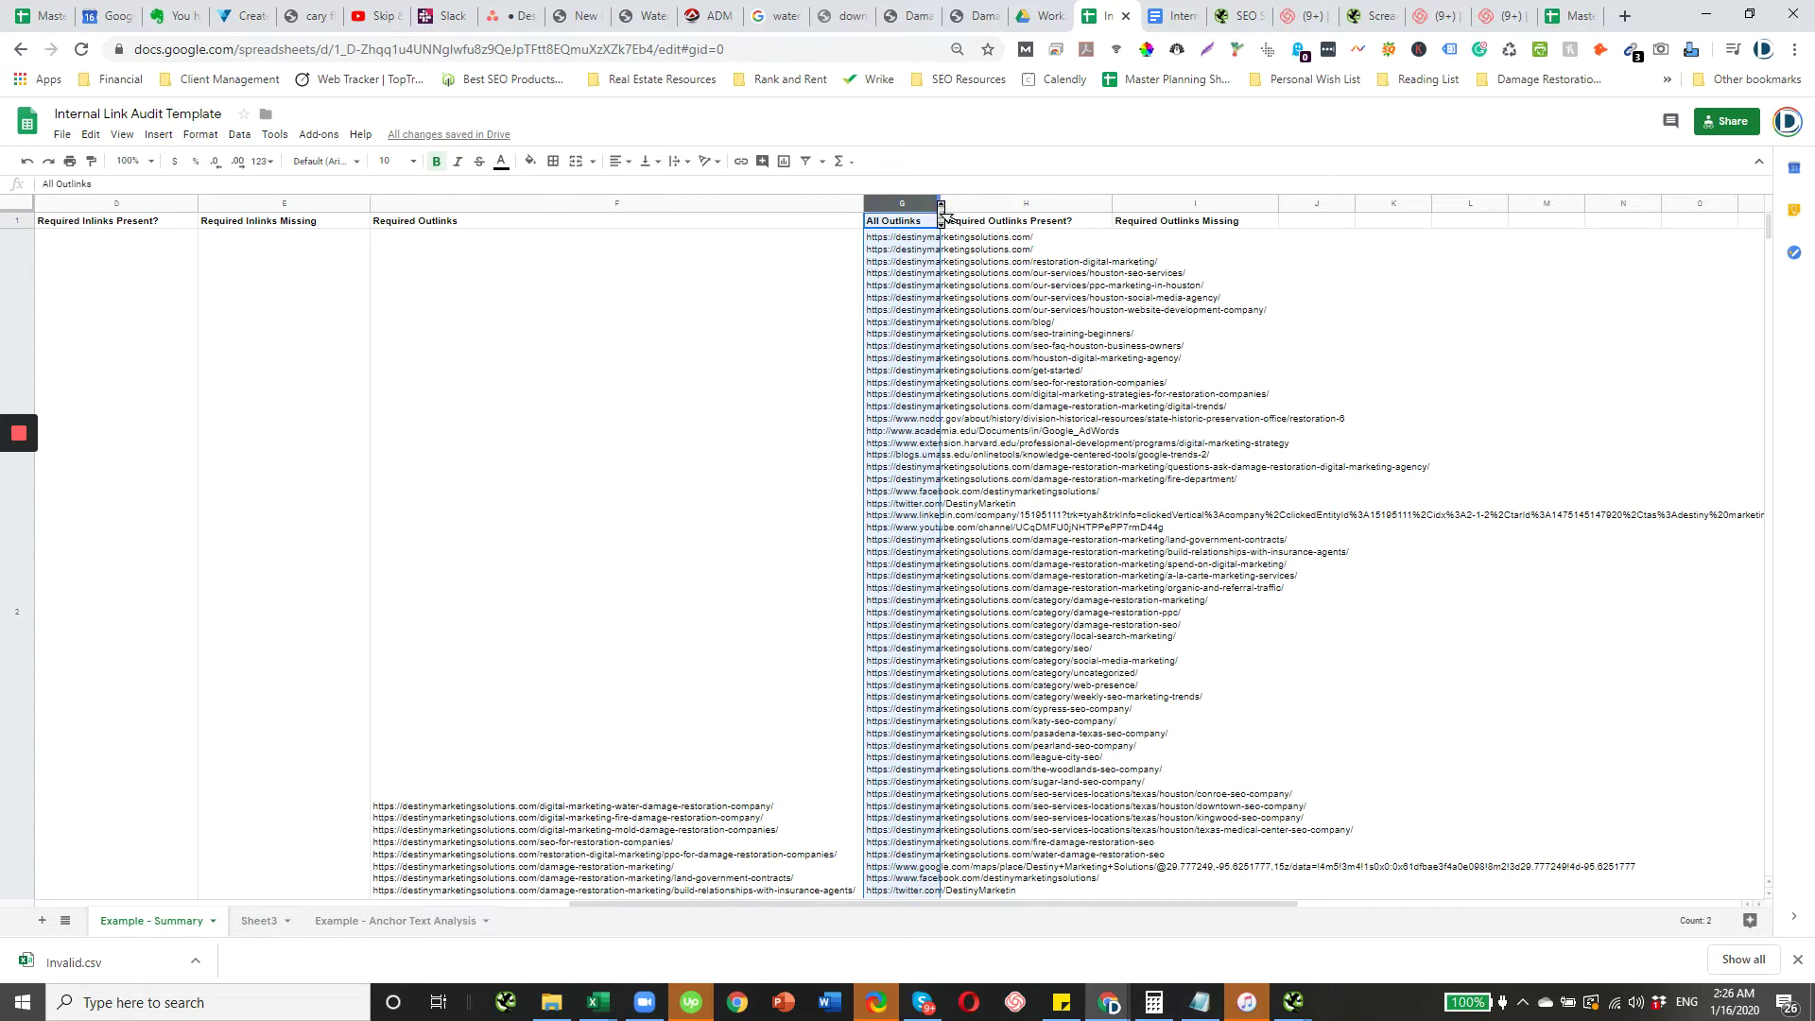
- Rename the Sheet3 tab to 'Example - Working Sheet', fixing a typo in the name
double_click(264, 930)
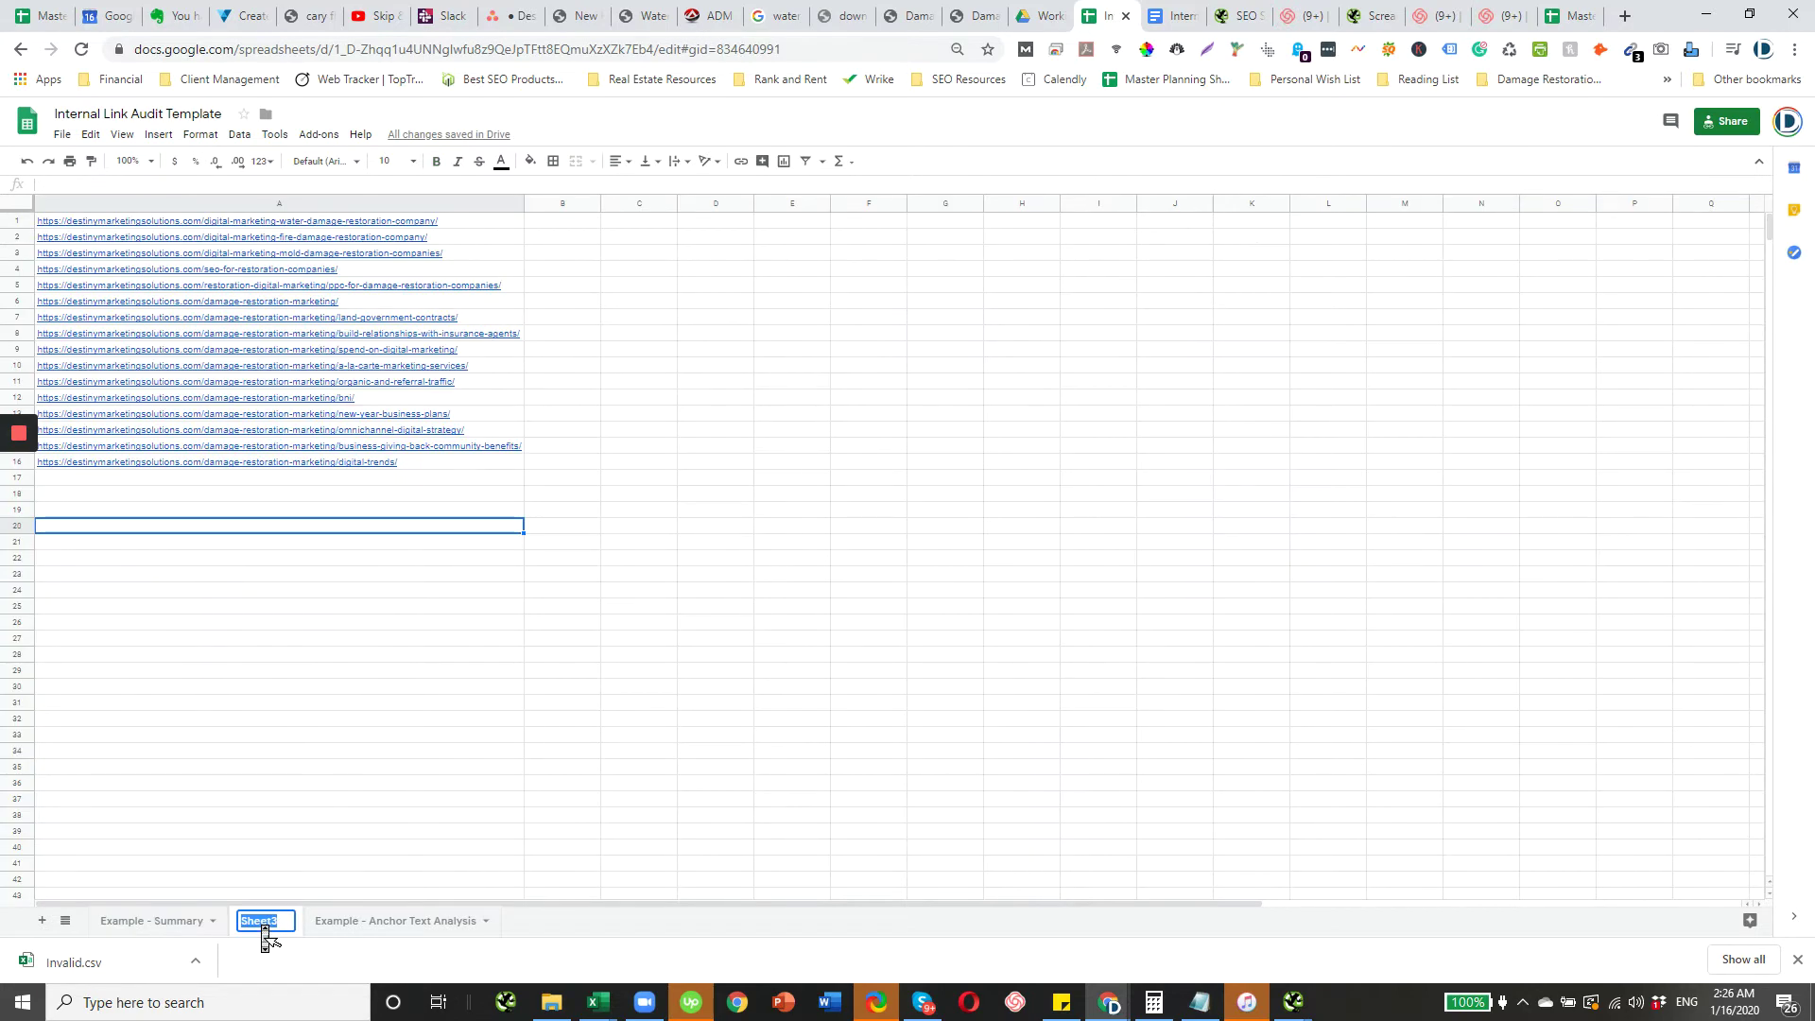
text(Example - Wo)
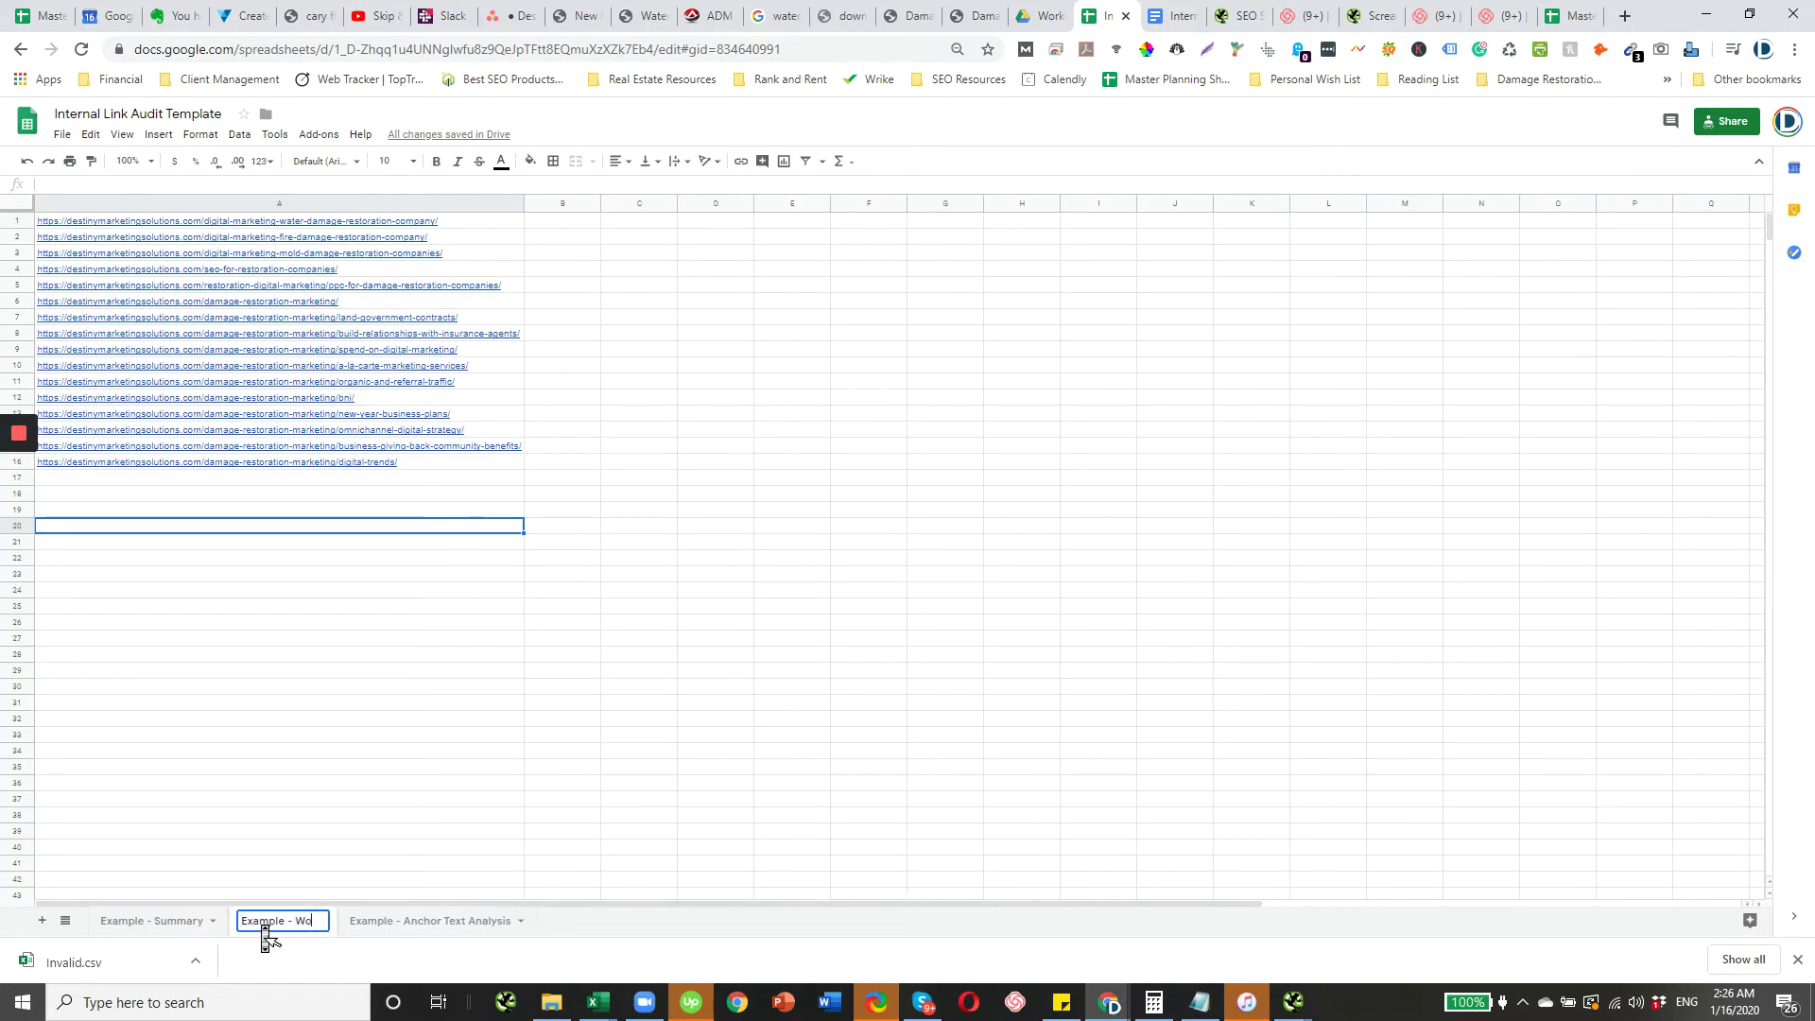
text(rkshe)
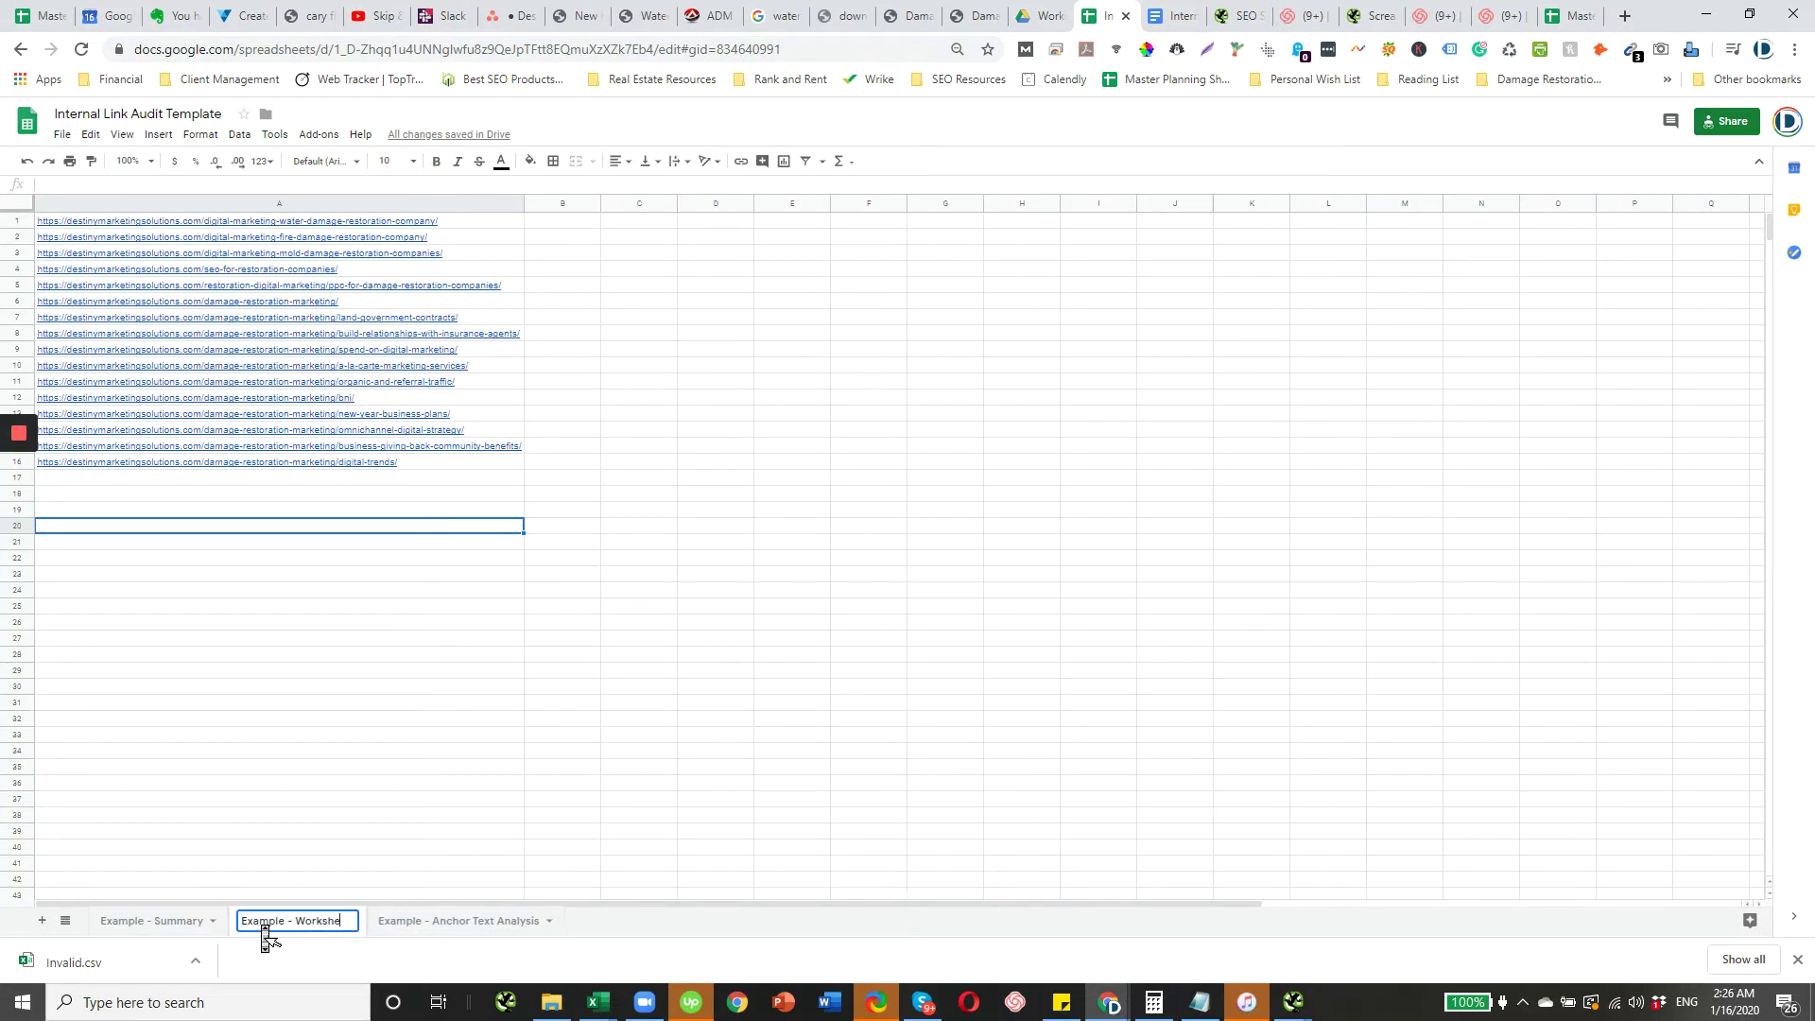
key(BackSpace)
key(BackSpace)
key(BackSpace)
text(ing Sheet)
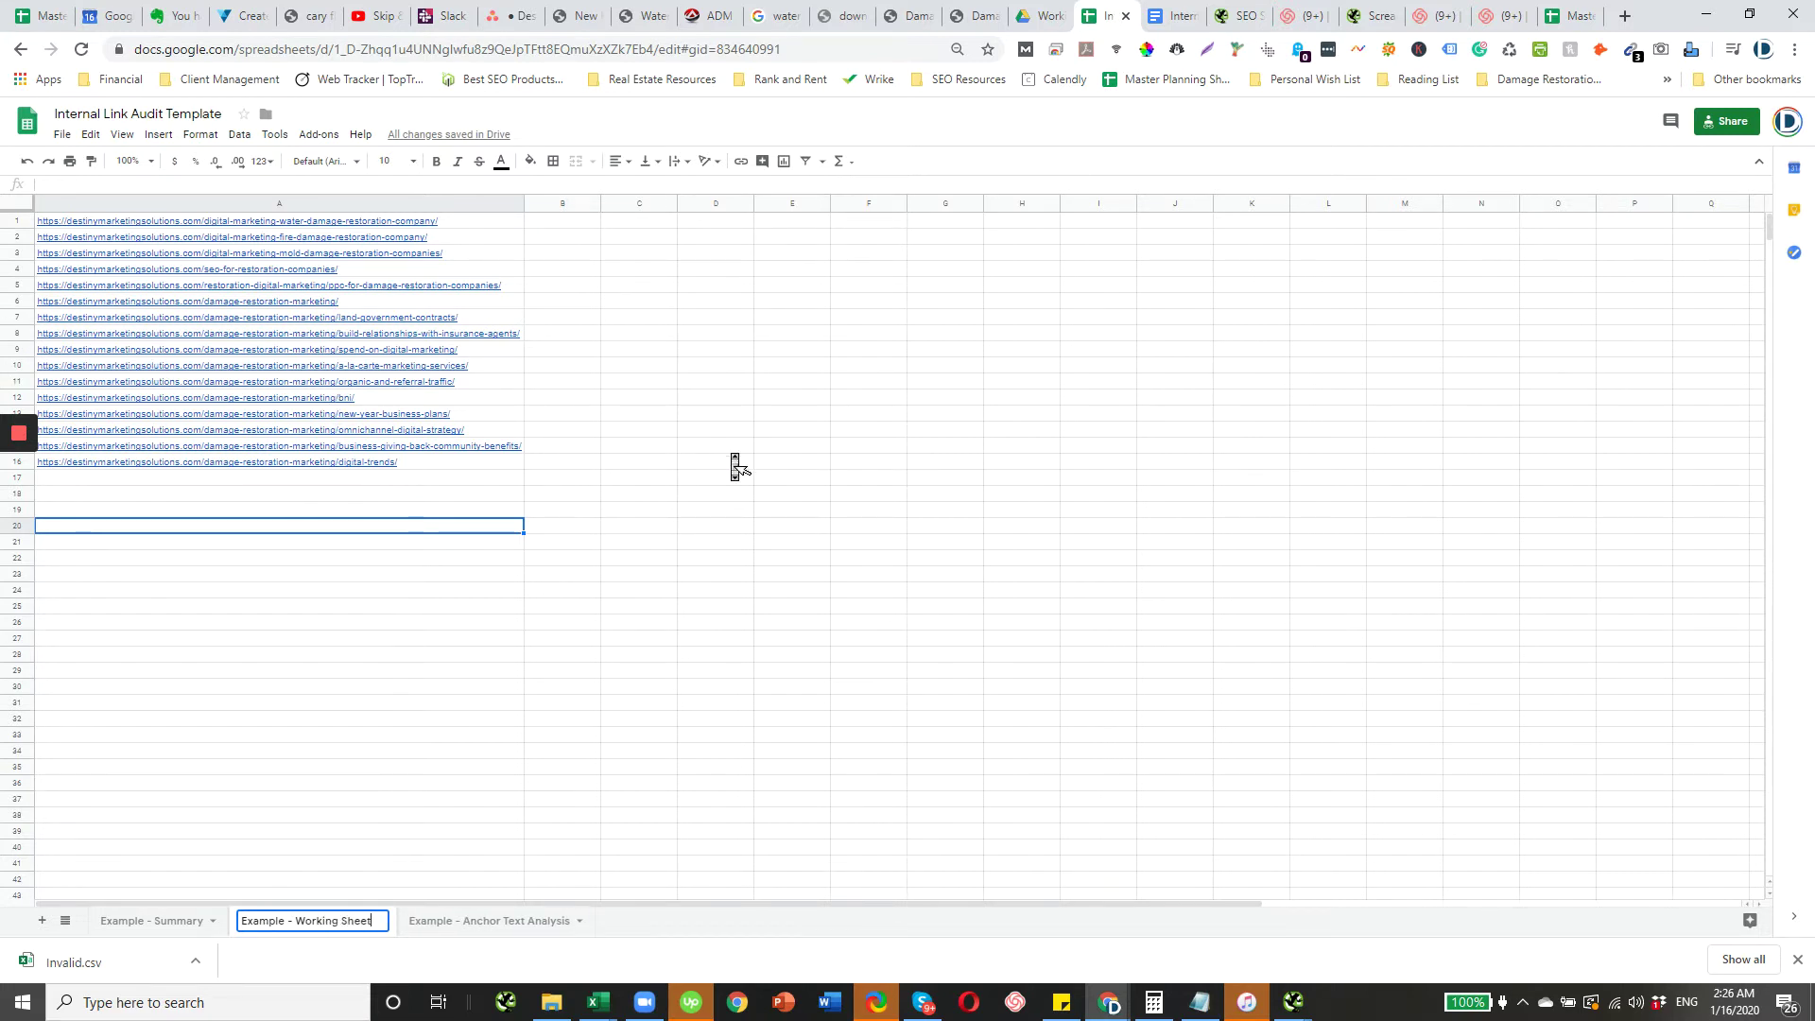
click(729, 457)
- Paste the outlinks over column A and remove 8 duplicate rows, keeping 55 unique URLs
click(448, 202)
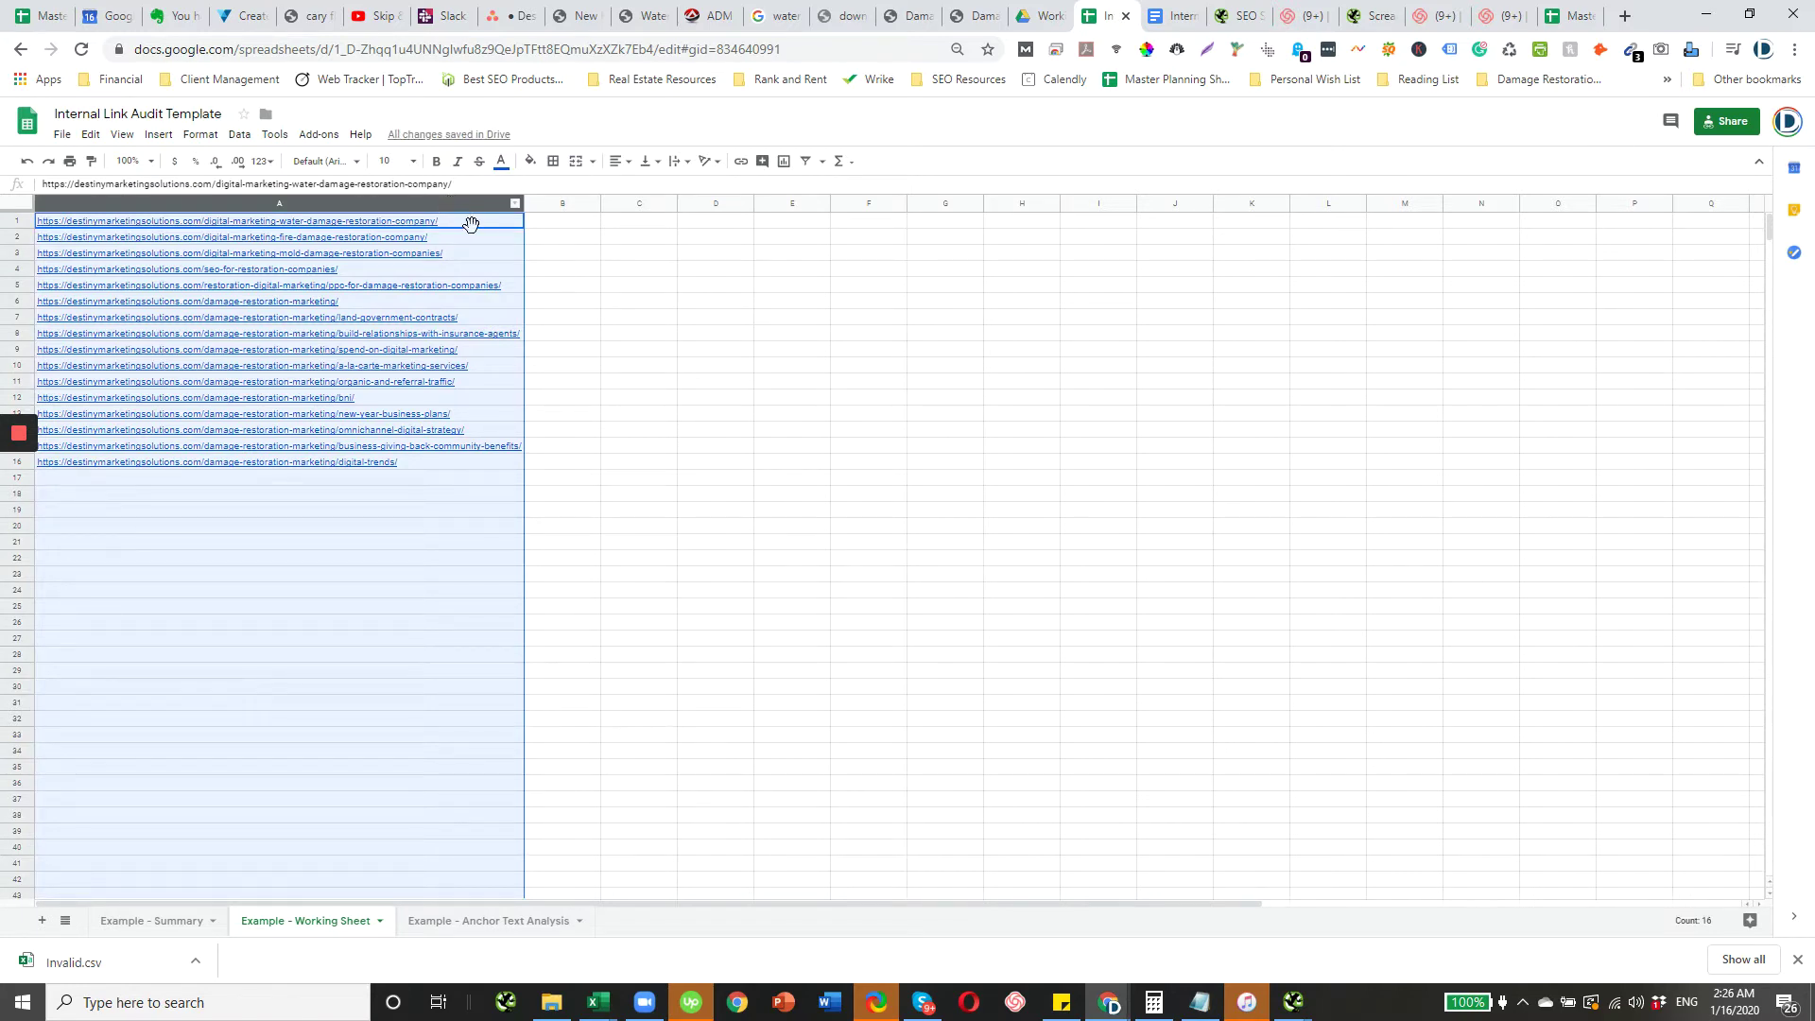
key(ctrl+v)
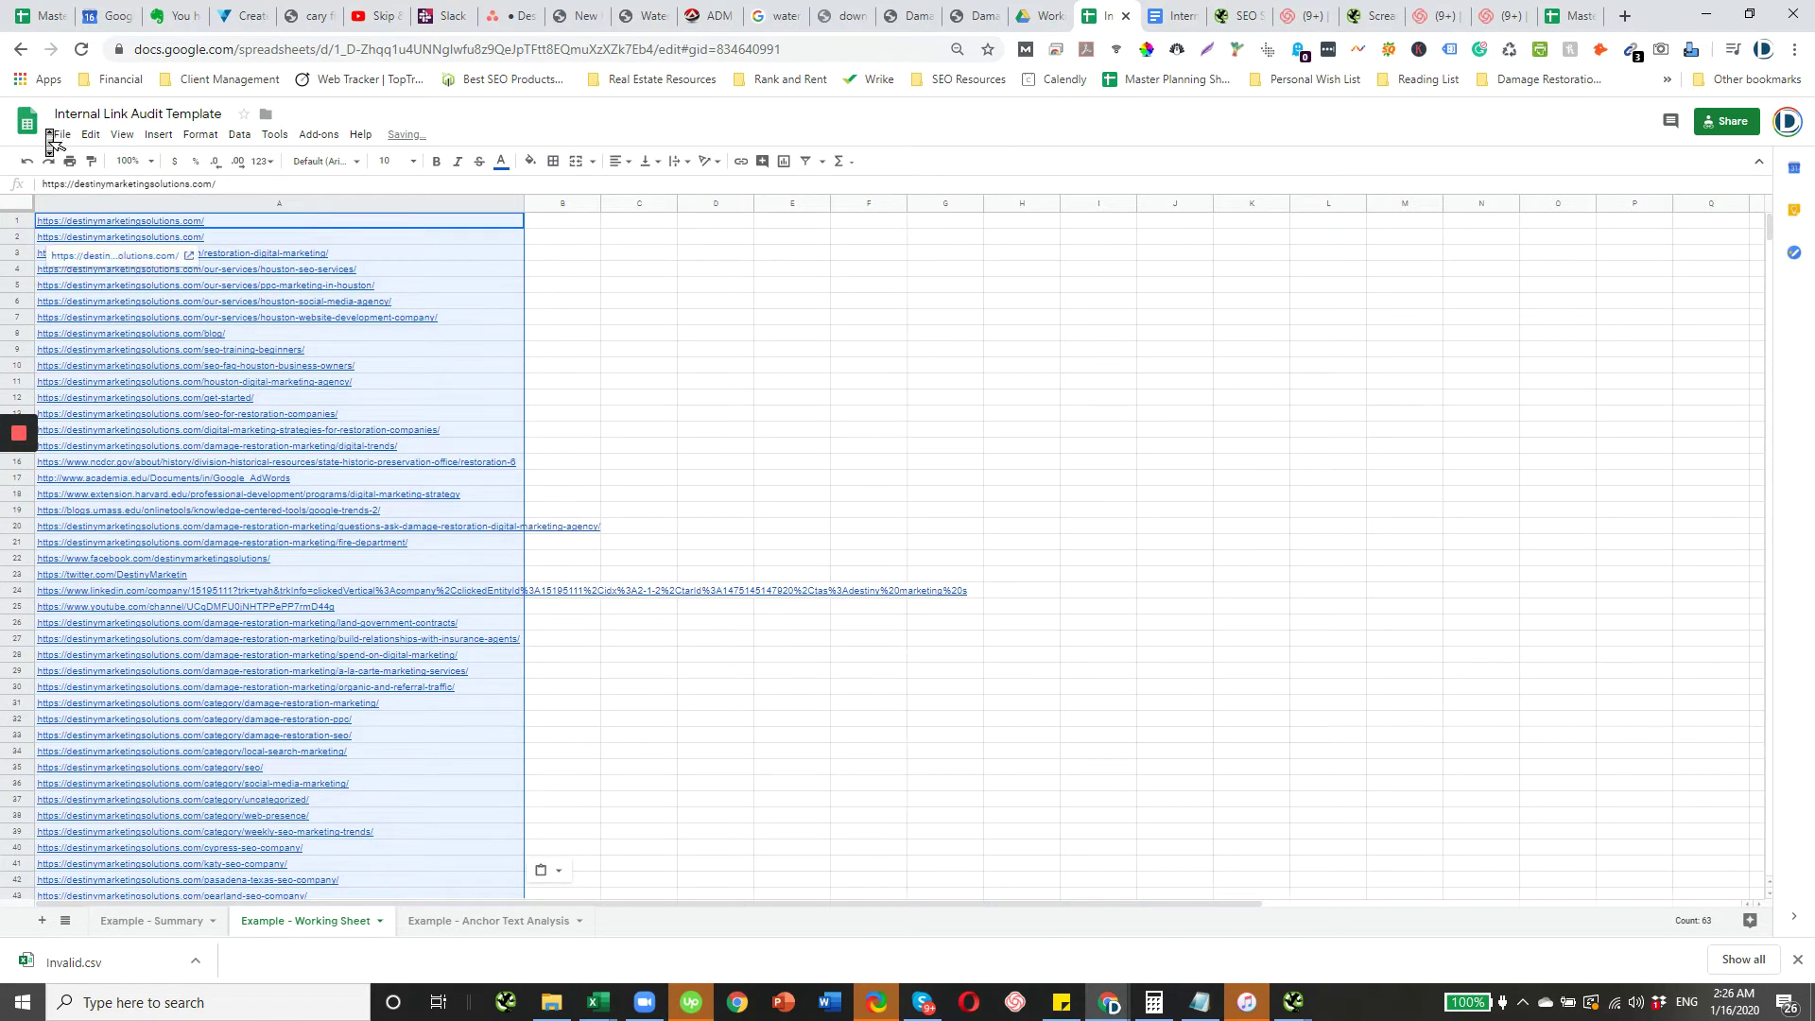
click(239, 136)
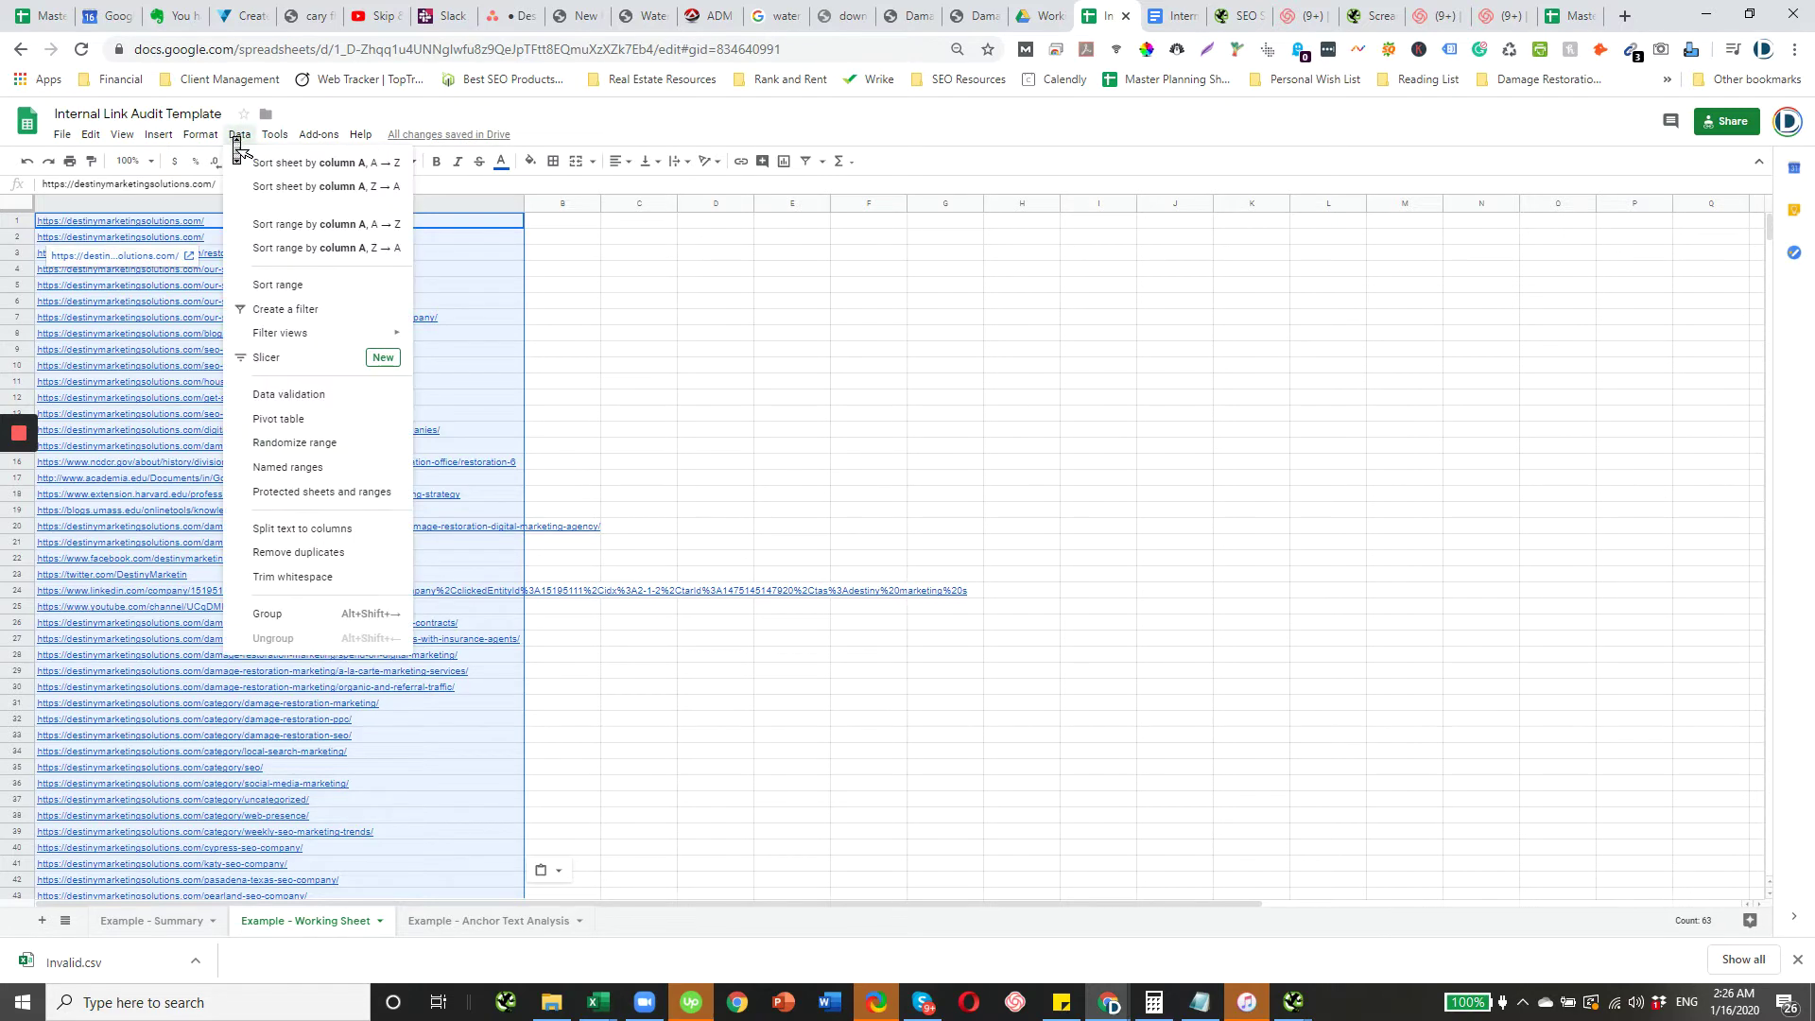
click(347, 558)
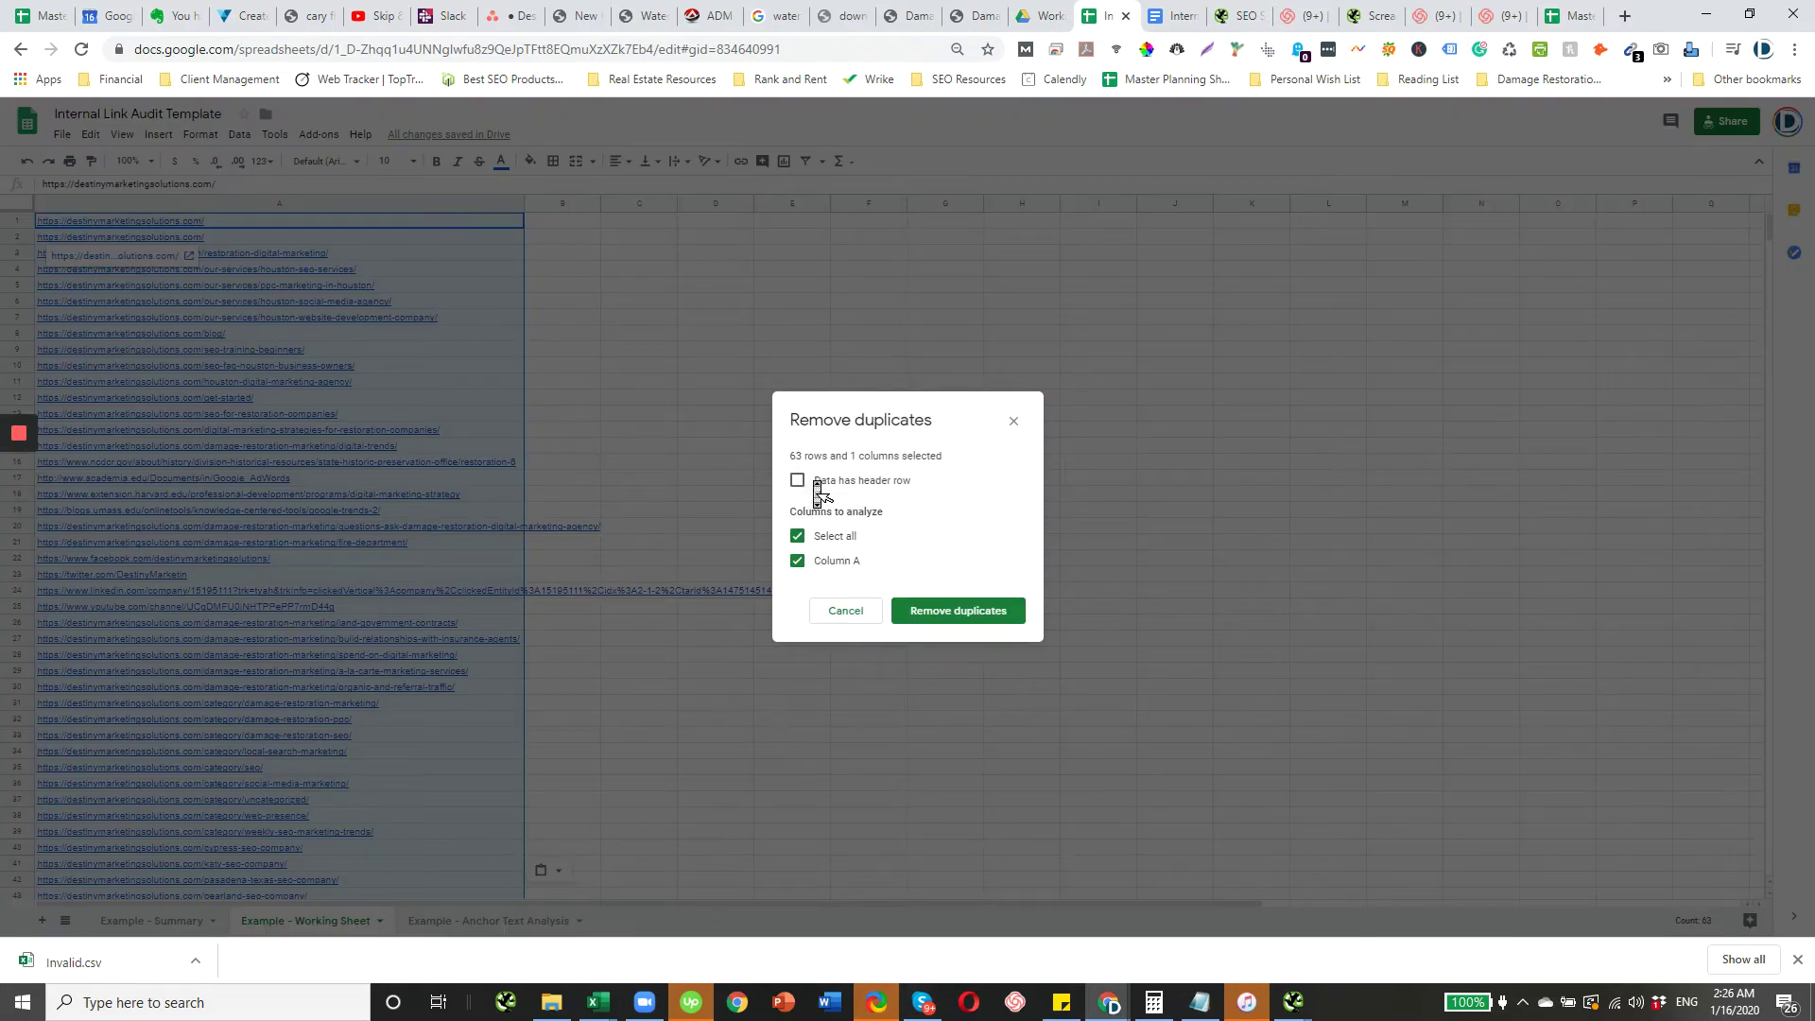
click(929, 611)
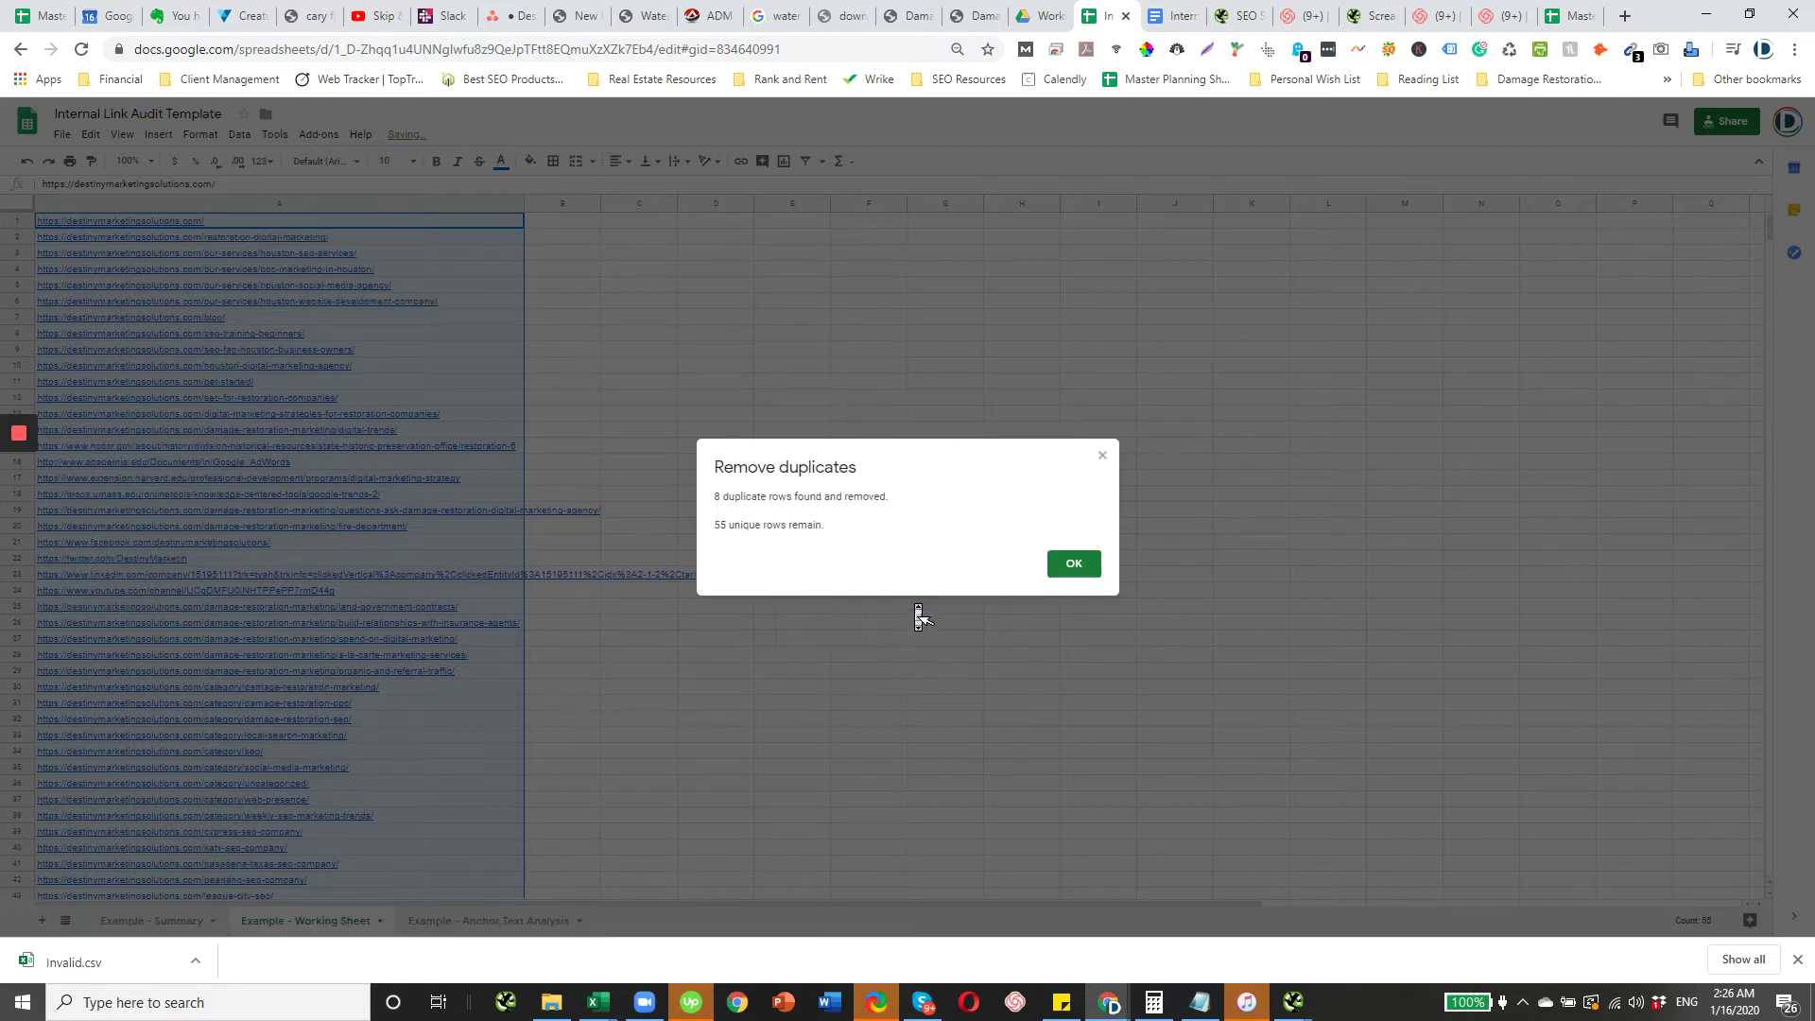
click(1072, 565)
- Select the 55 unique URLs in A1:A55 on the working sheet
click(799, 430)
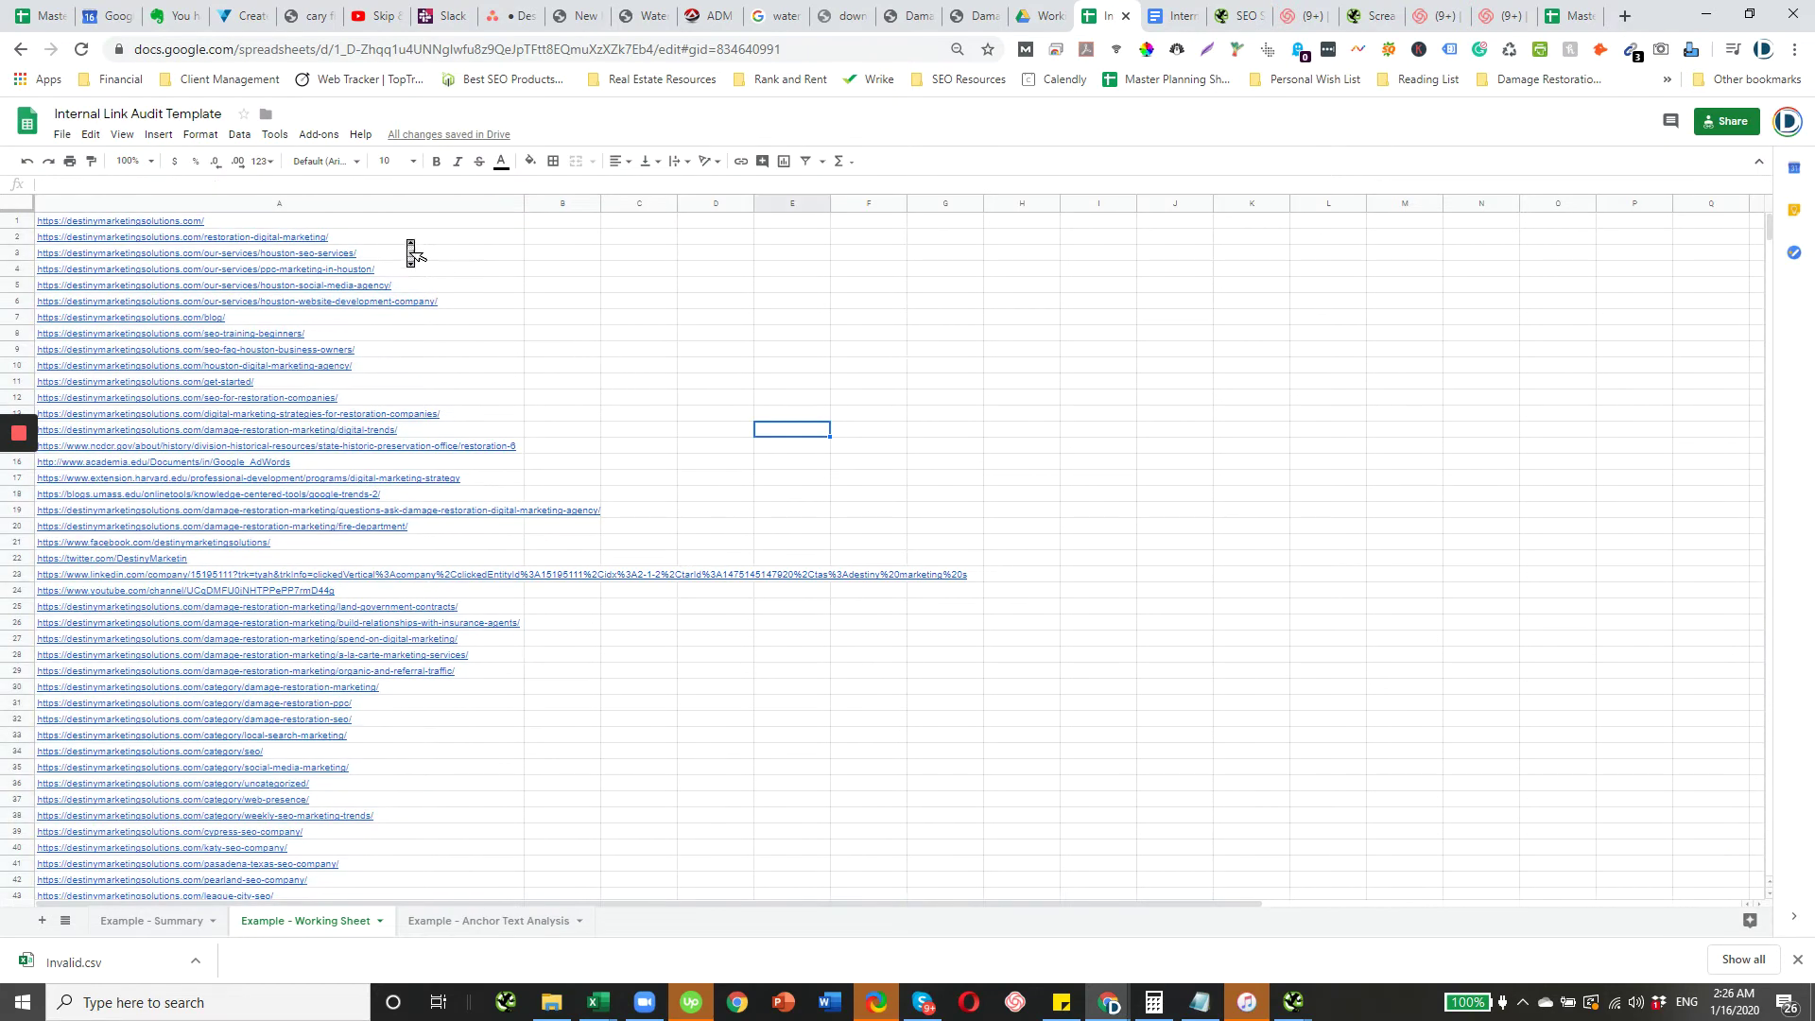
drag(397, 226, 357, 563)
scroll(355, 624, up, 5)
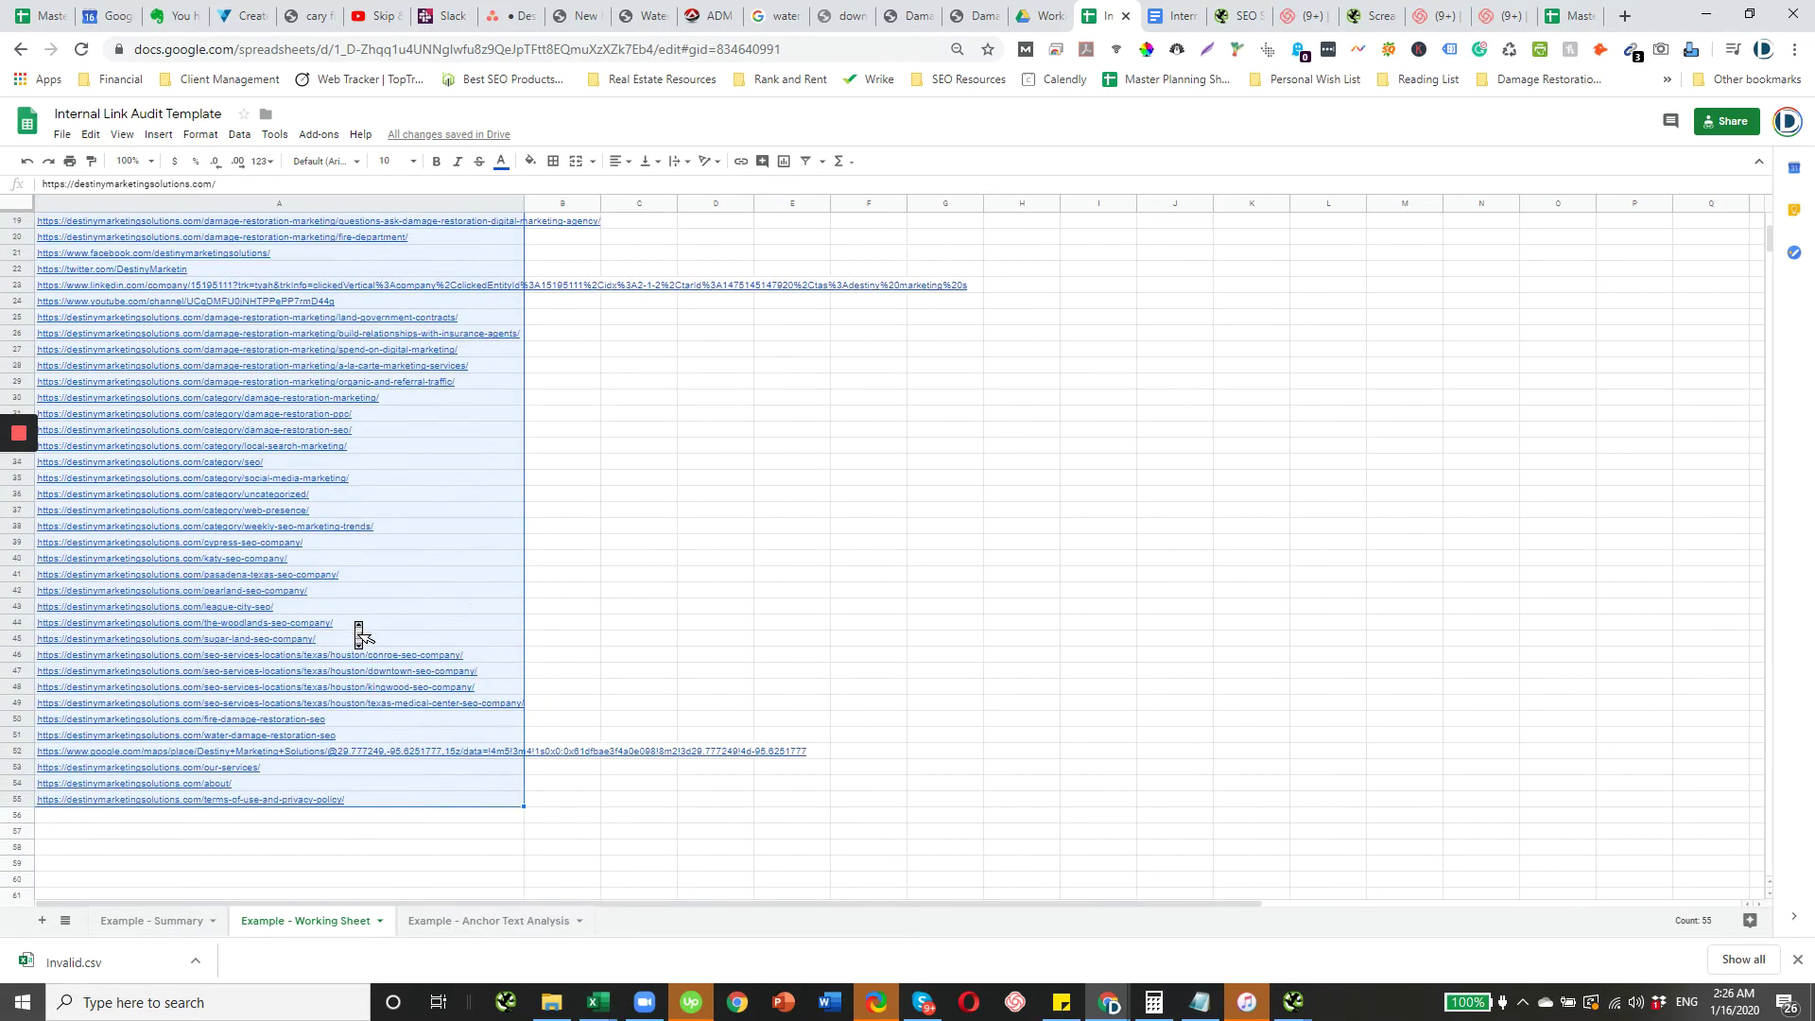
scroll(349, 694, up, 5)
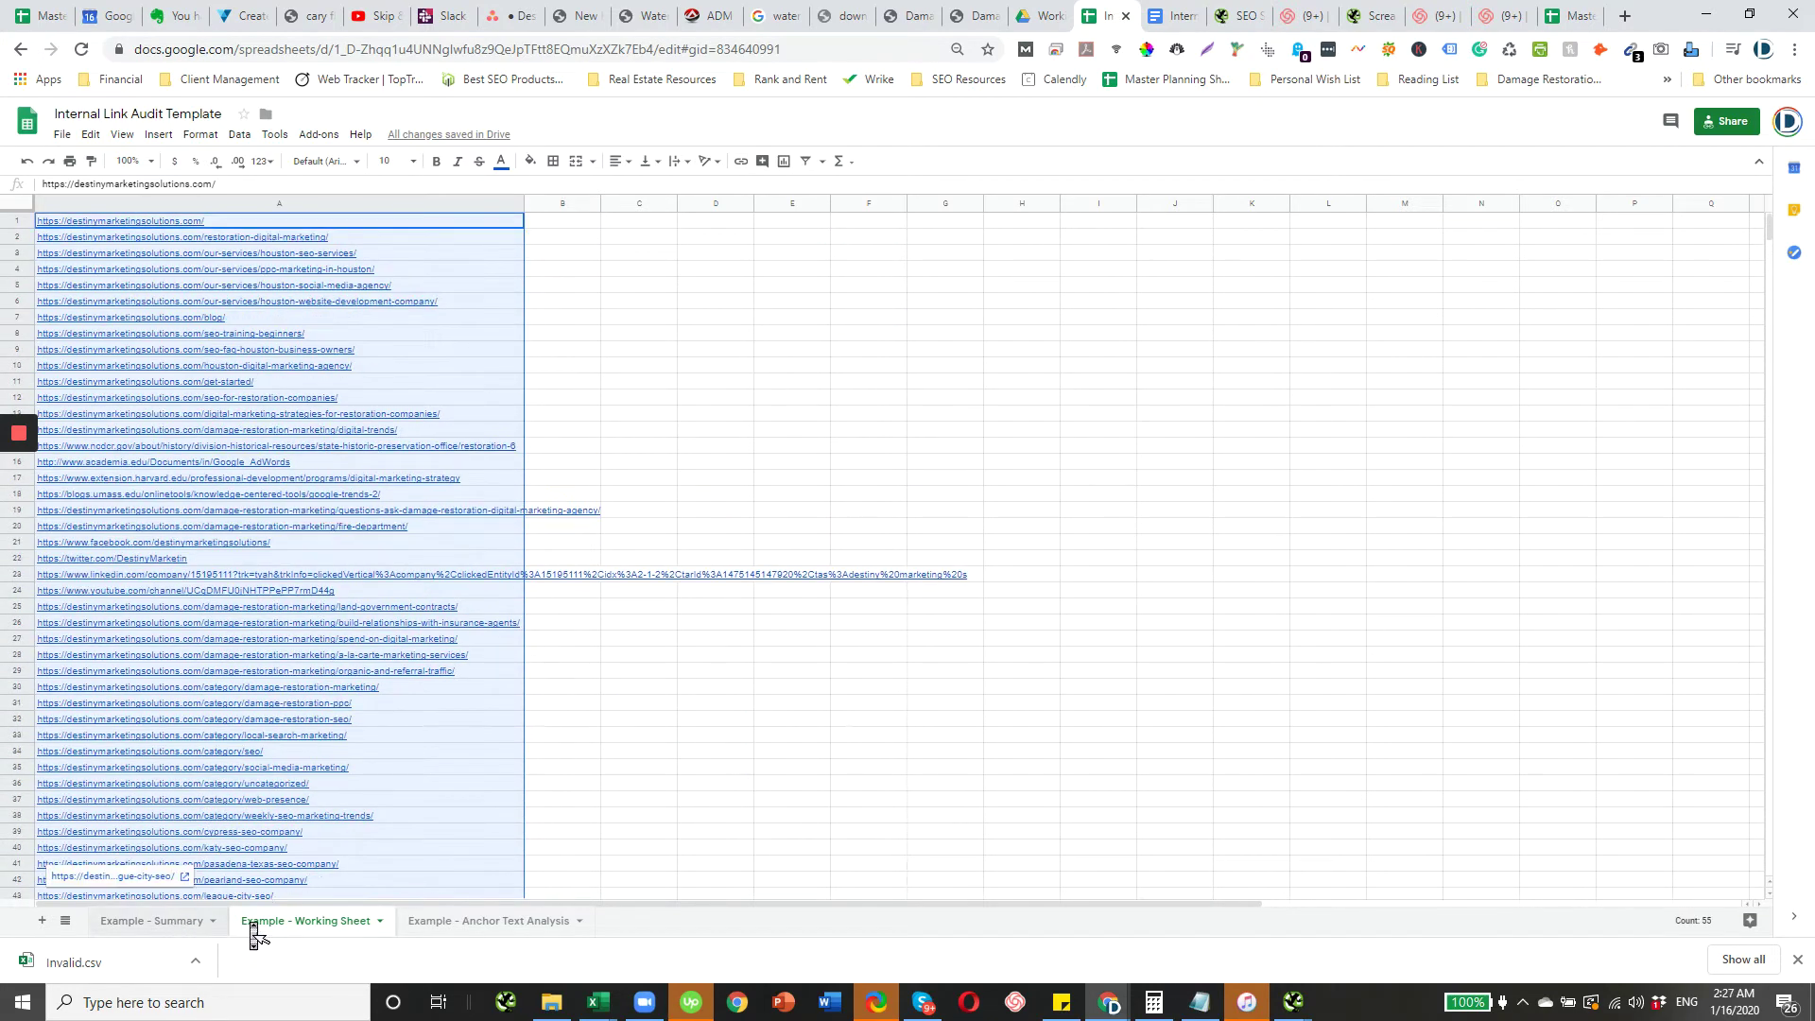
- Review the Required Outlinks list in cell F2 of the Example - Summary sheet
click(173, 922)
click(570, 673)
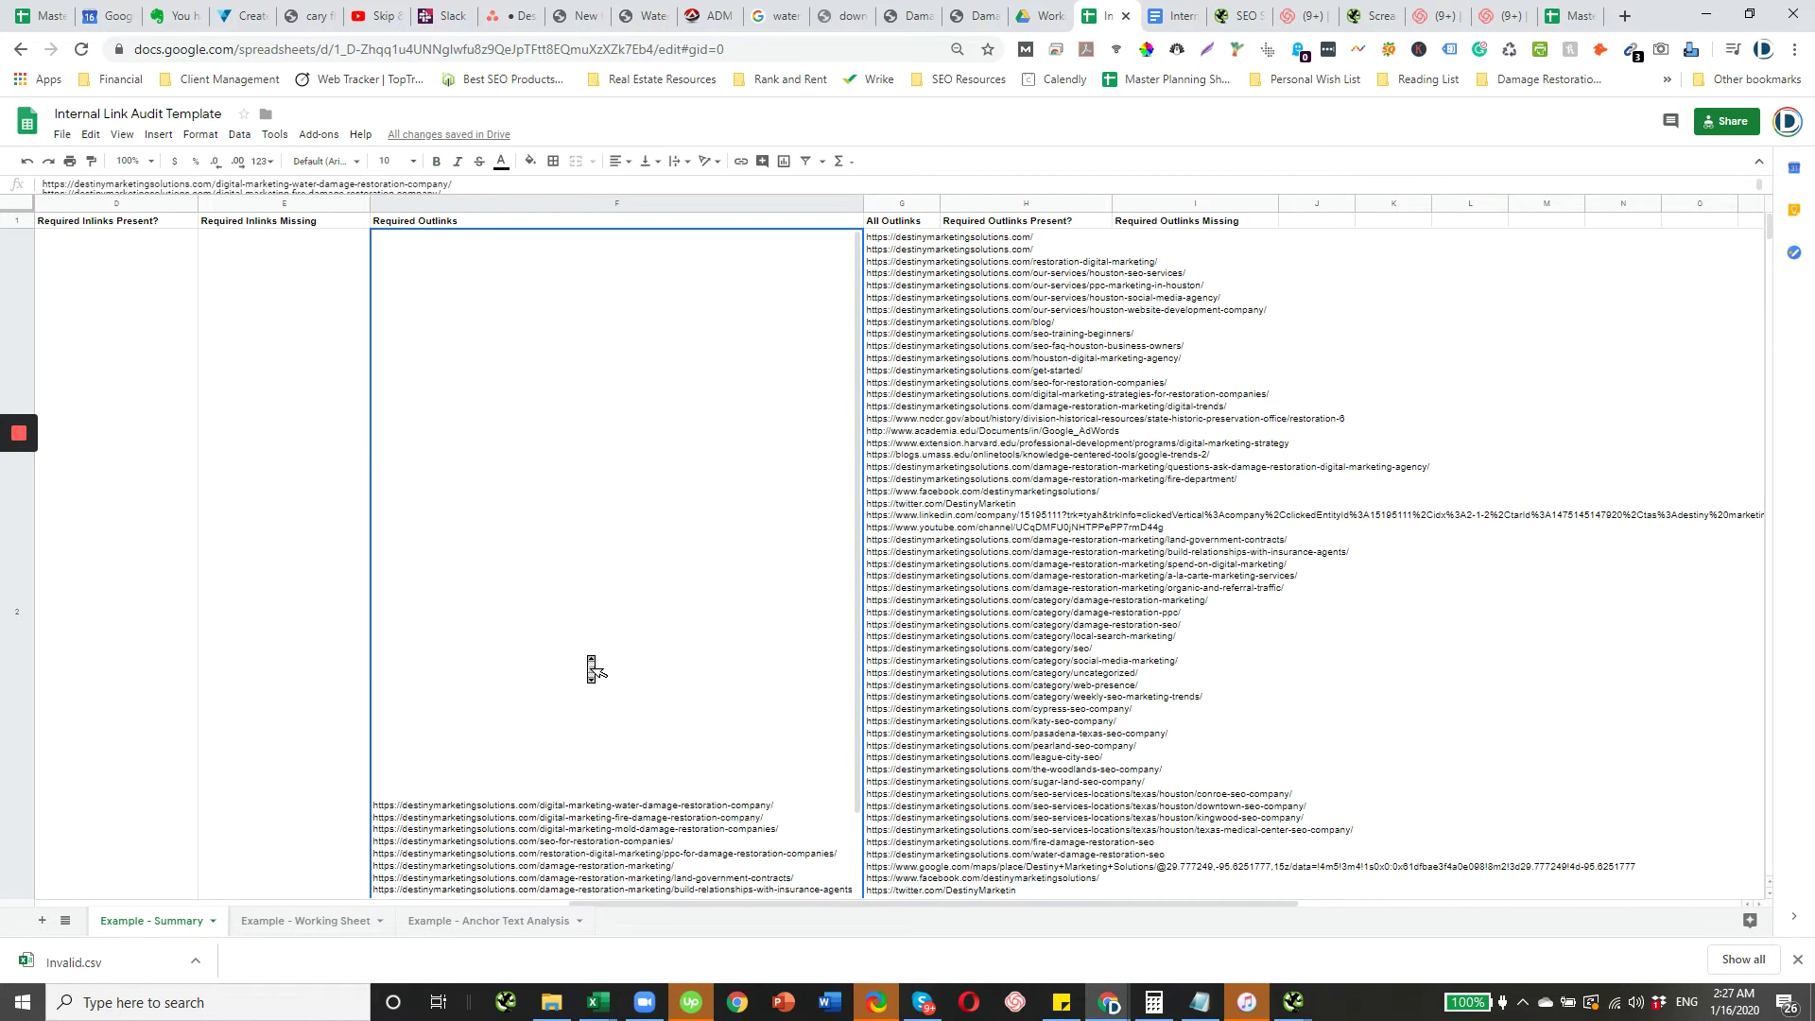
key(Down)
key(Up)
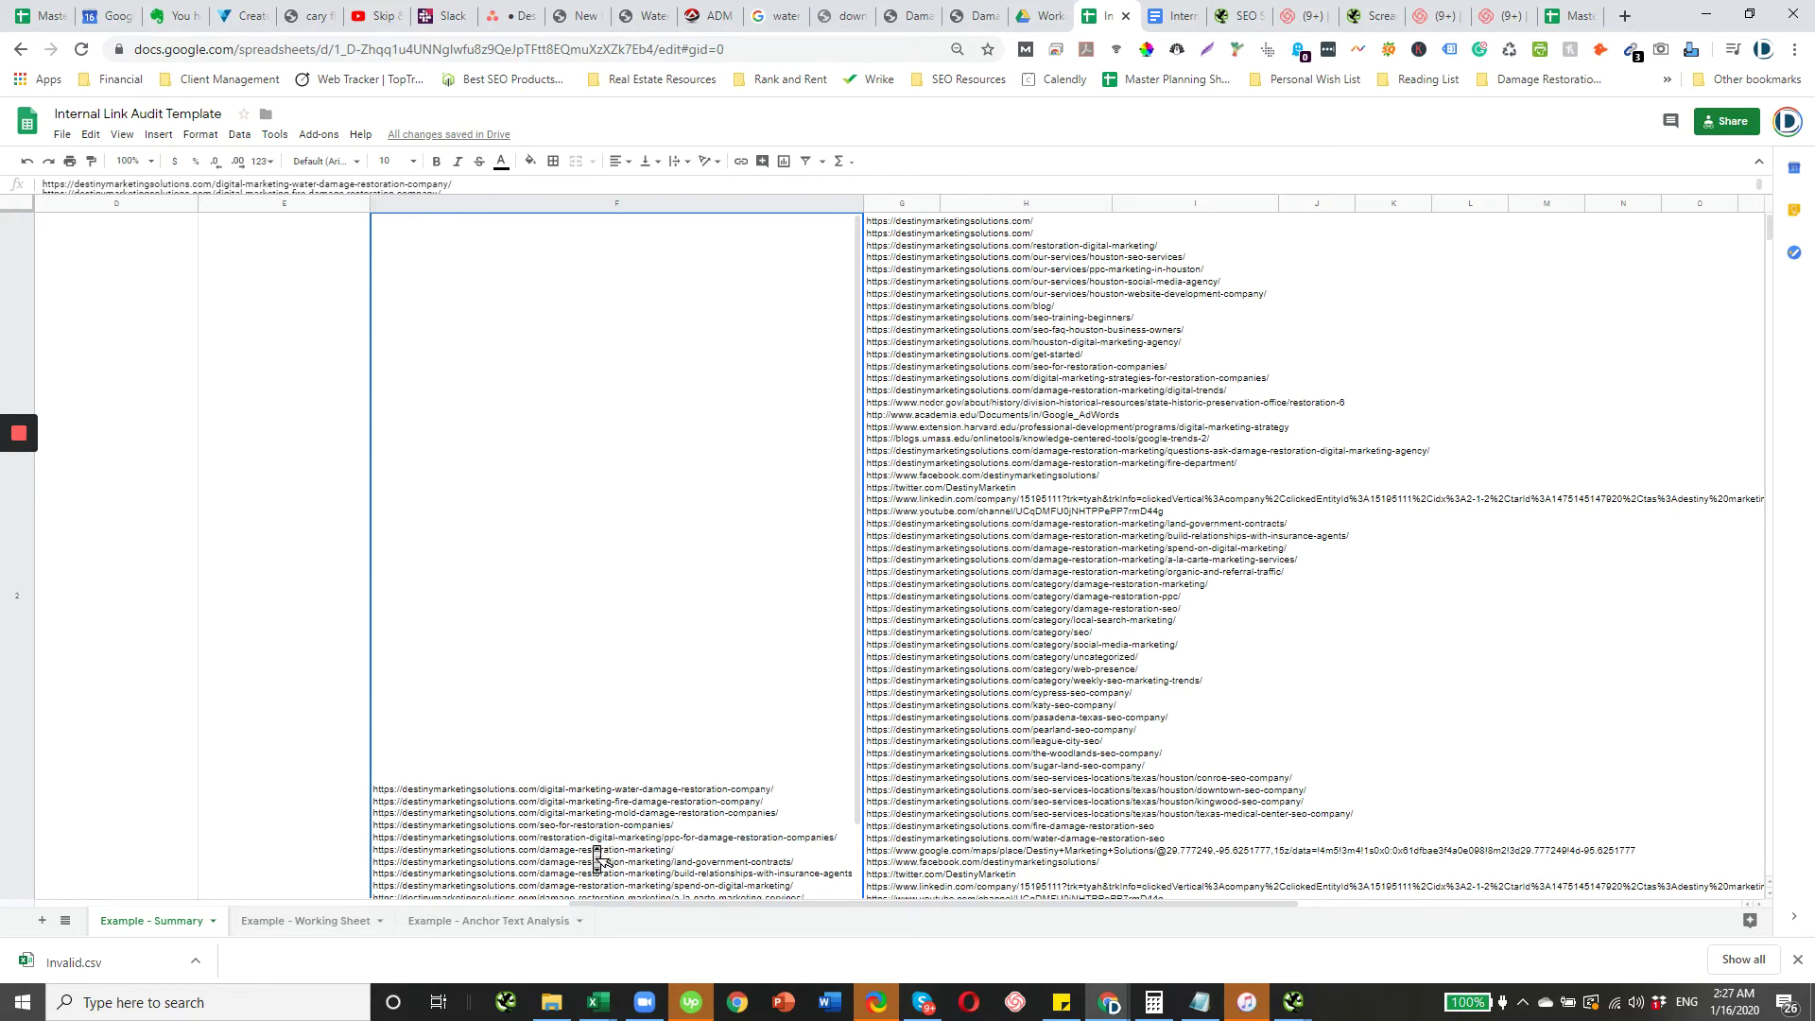
drag(859, 815, 859, 903)
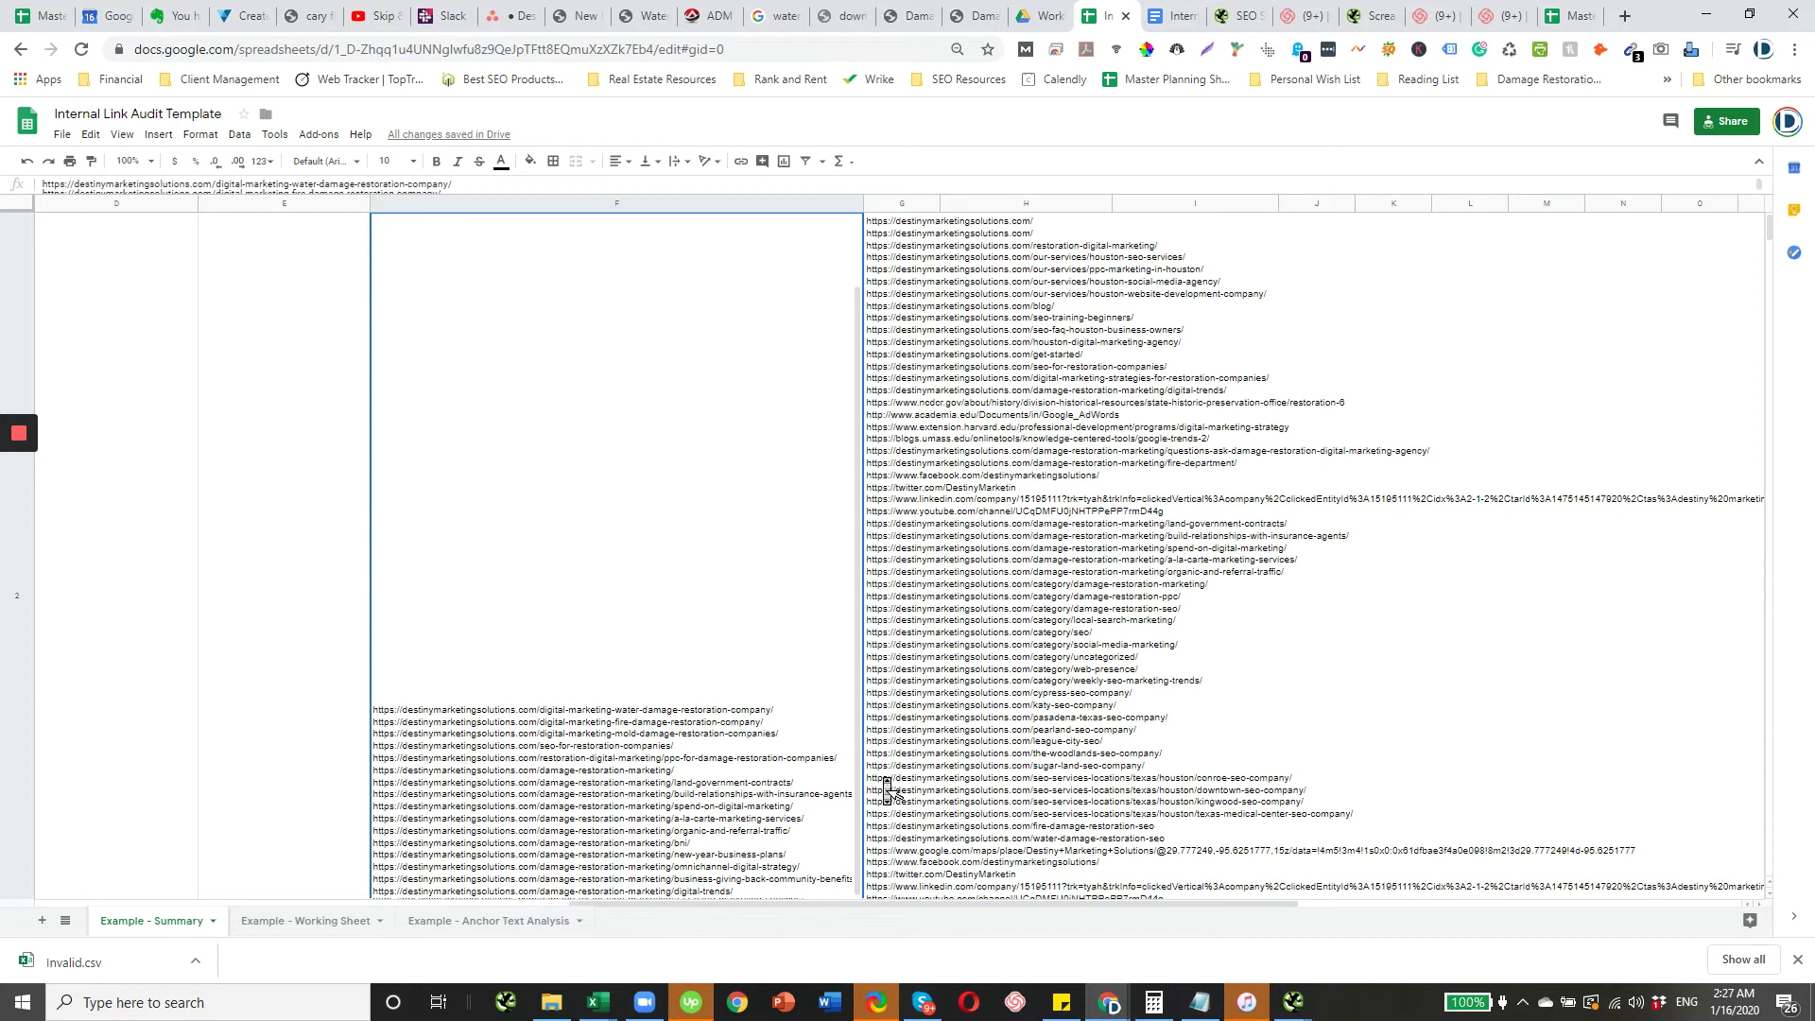
scroll(861, 794, up, 1)
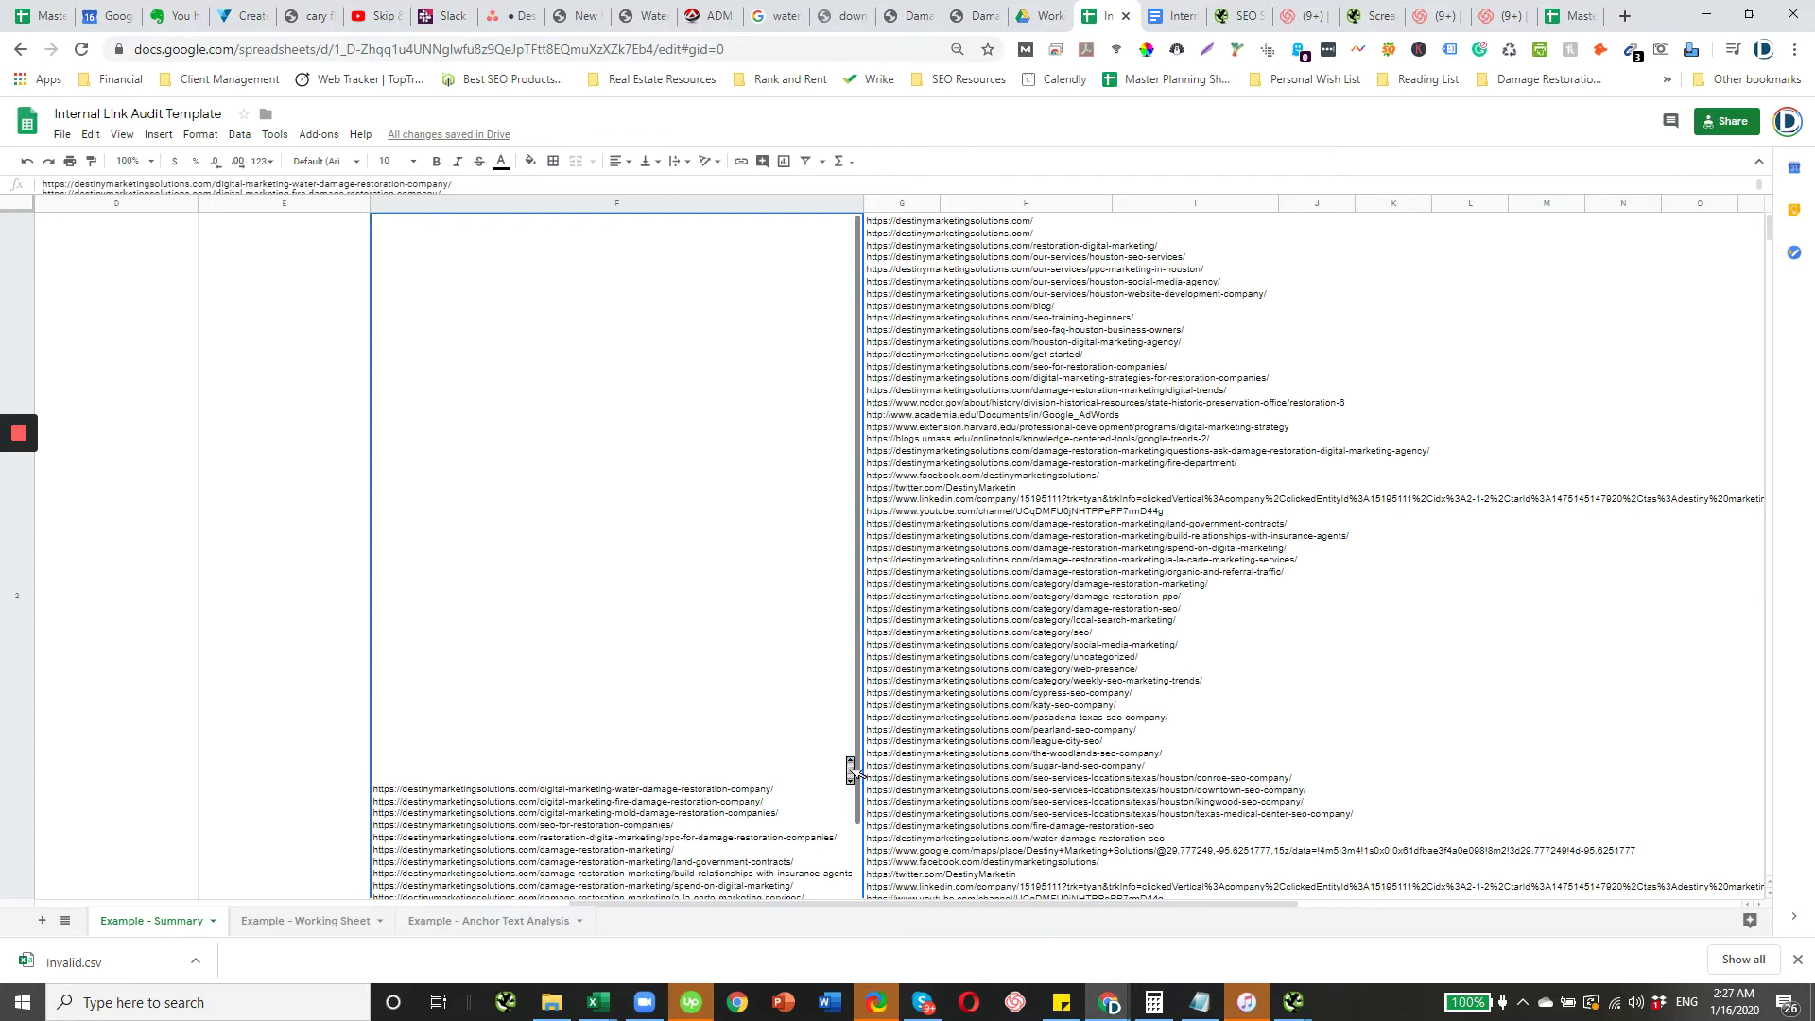
- Add a filter to the Example - Working Sheet's columns
click(331, 922)
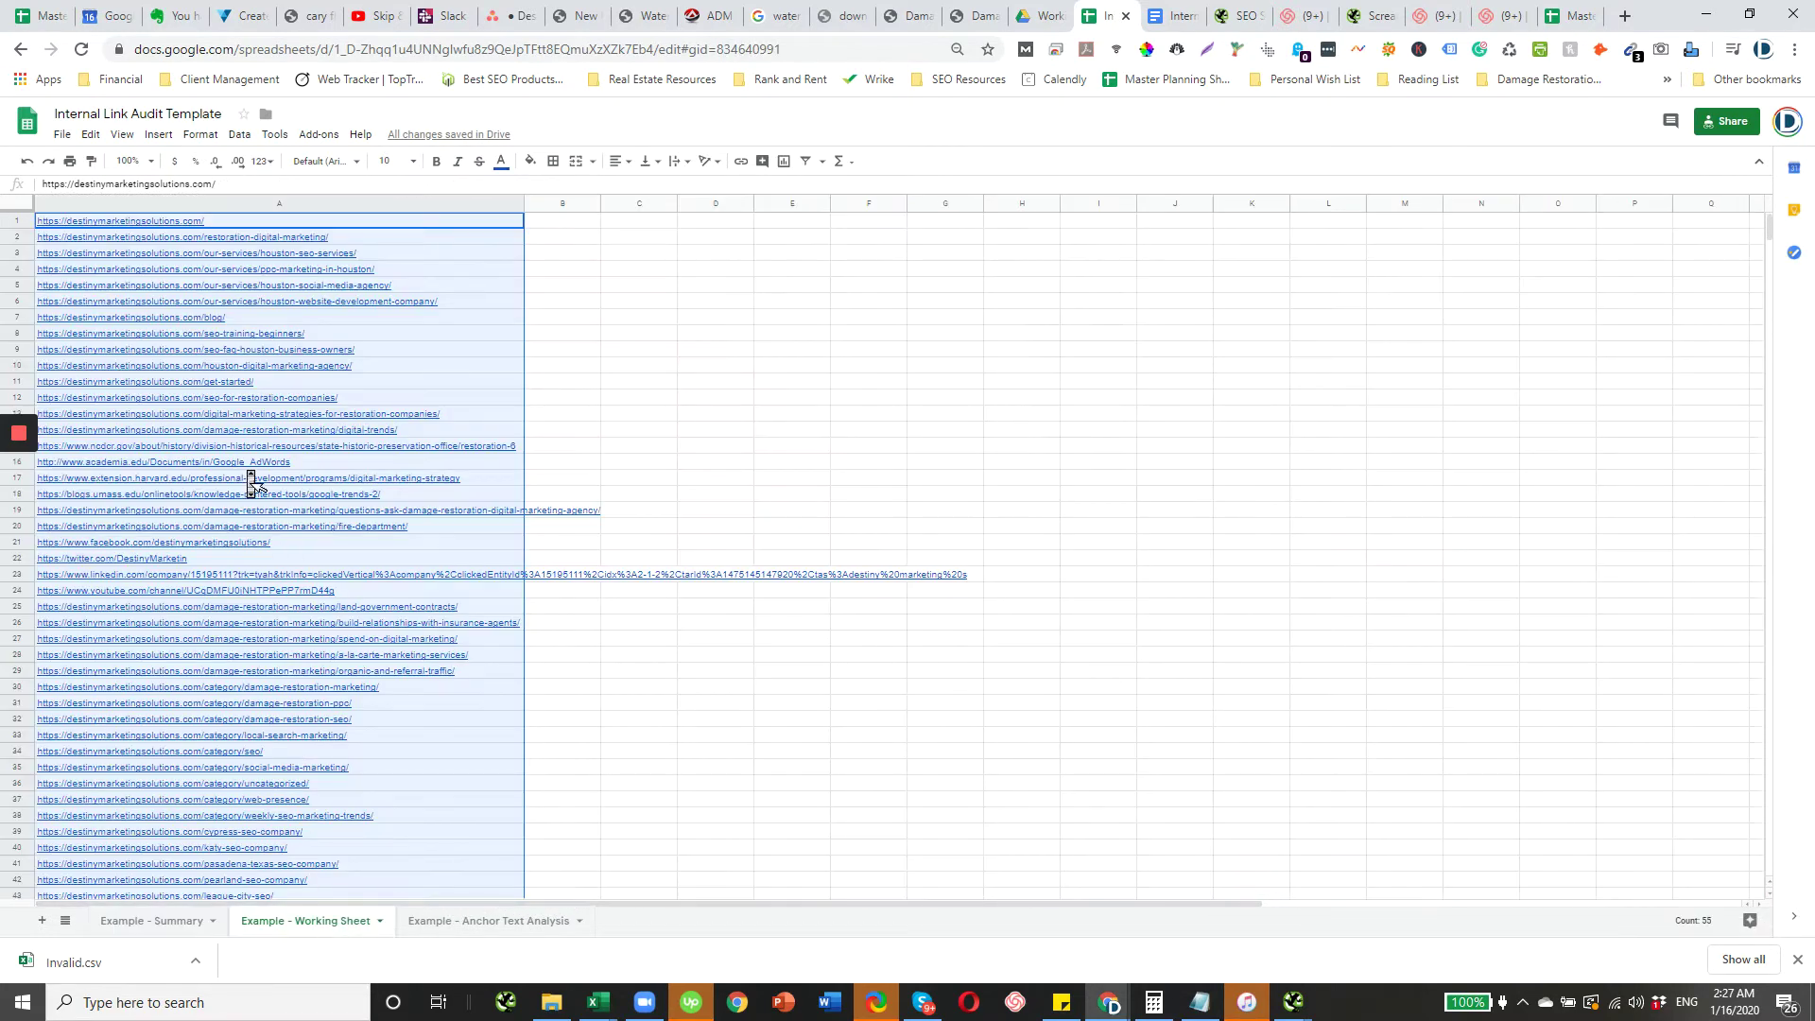
right_click(523, 216)
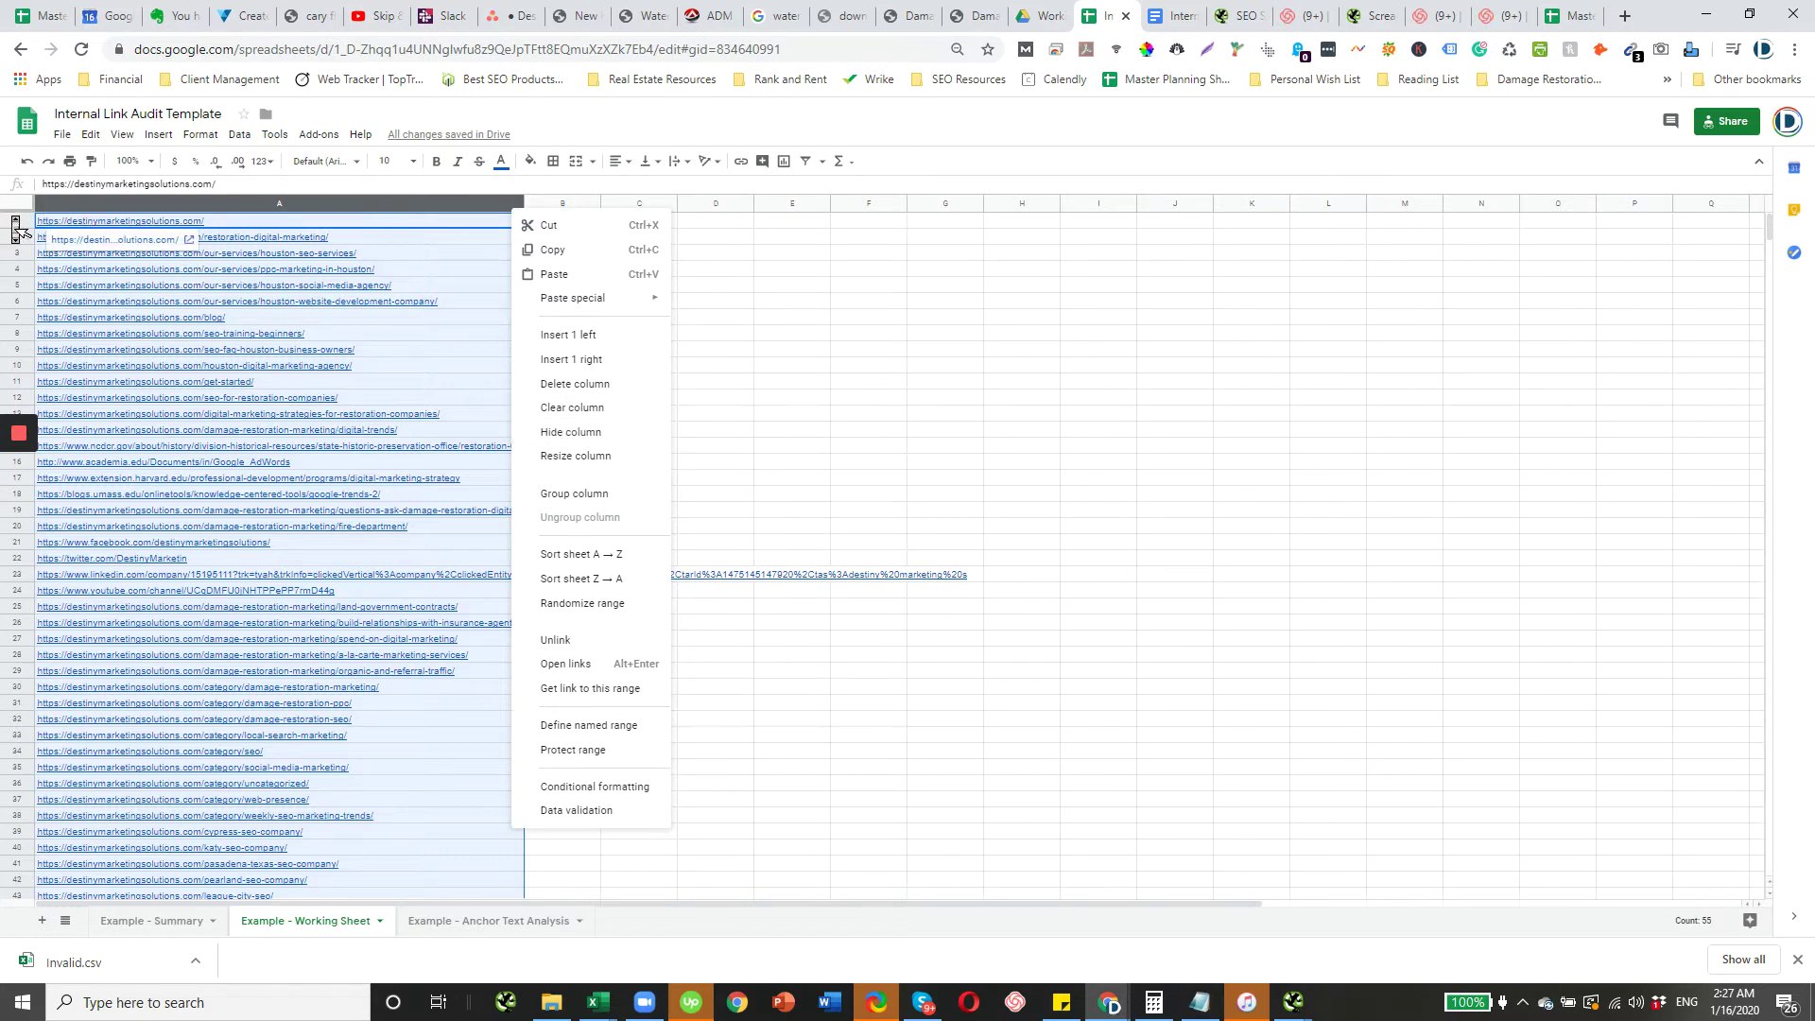
click(17, 223)
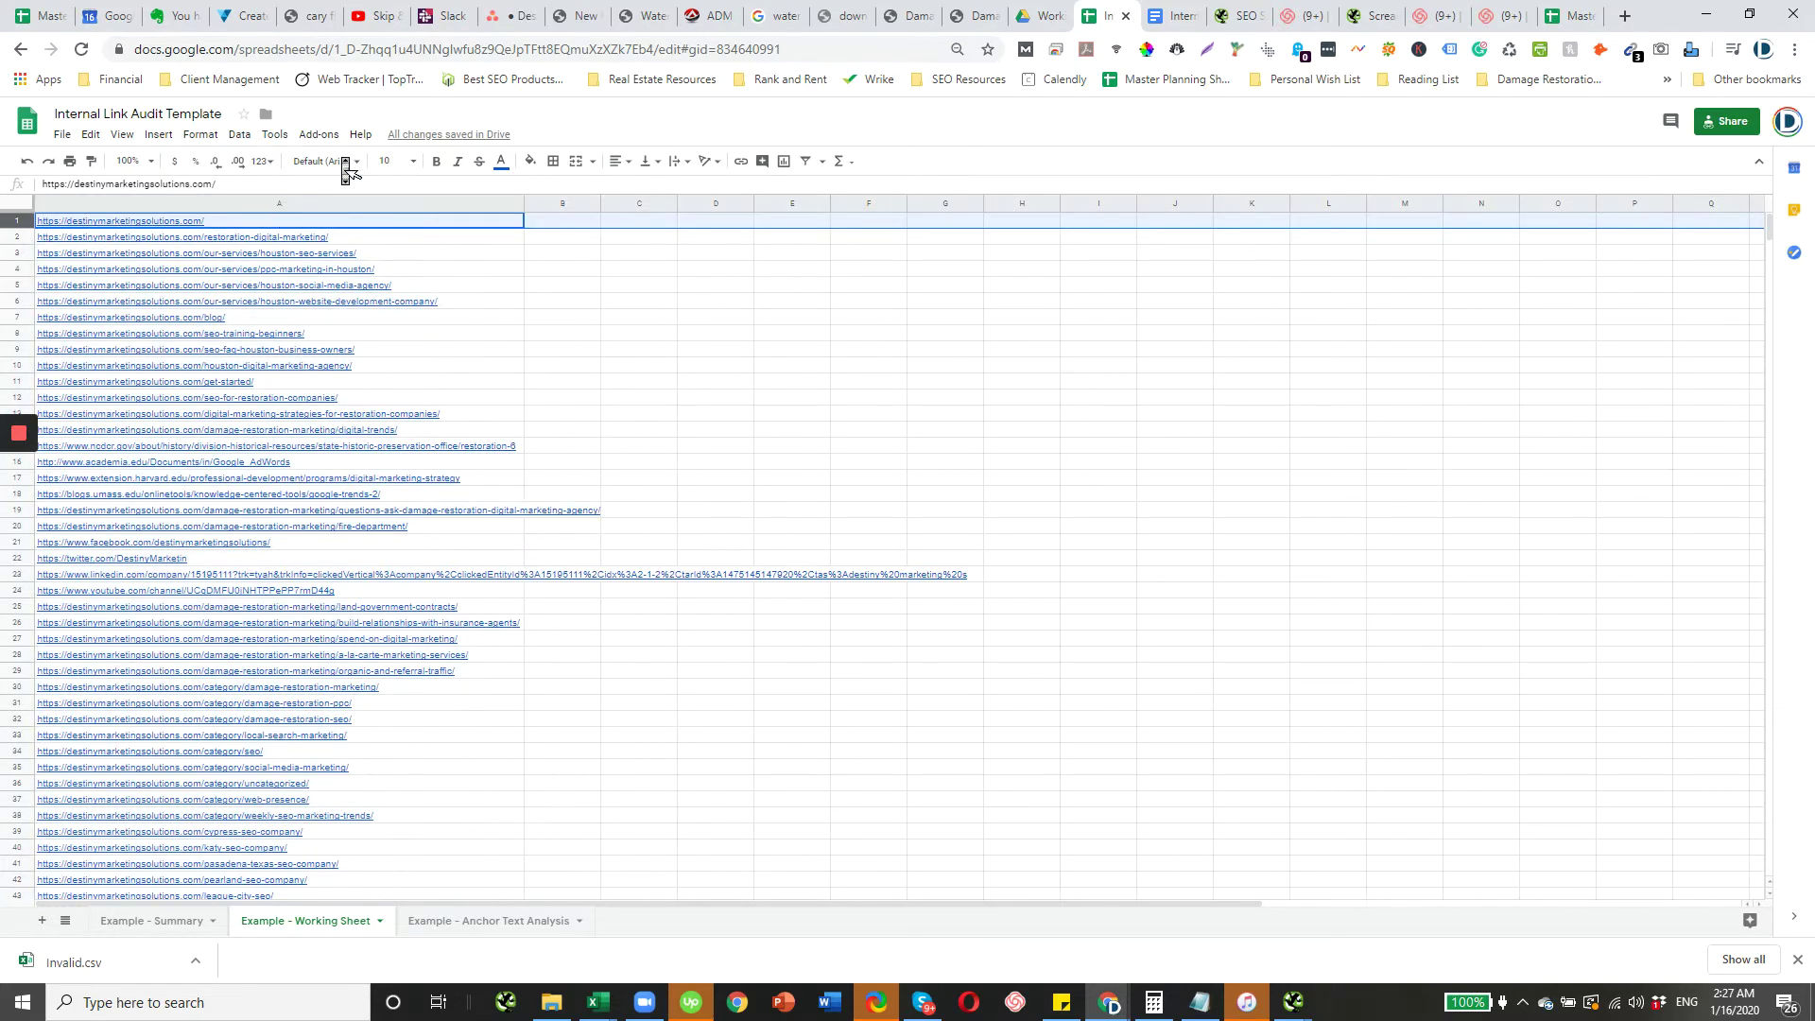
click(244, 138)
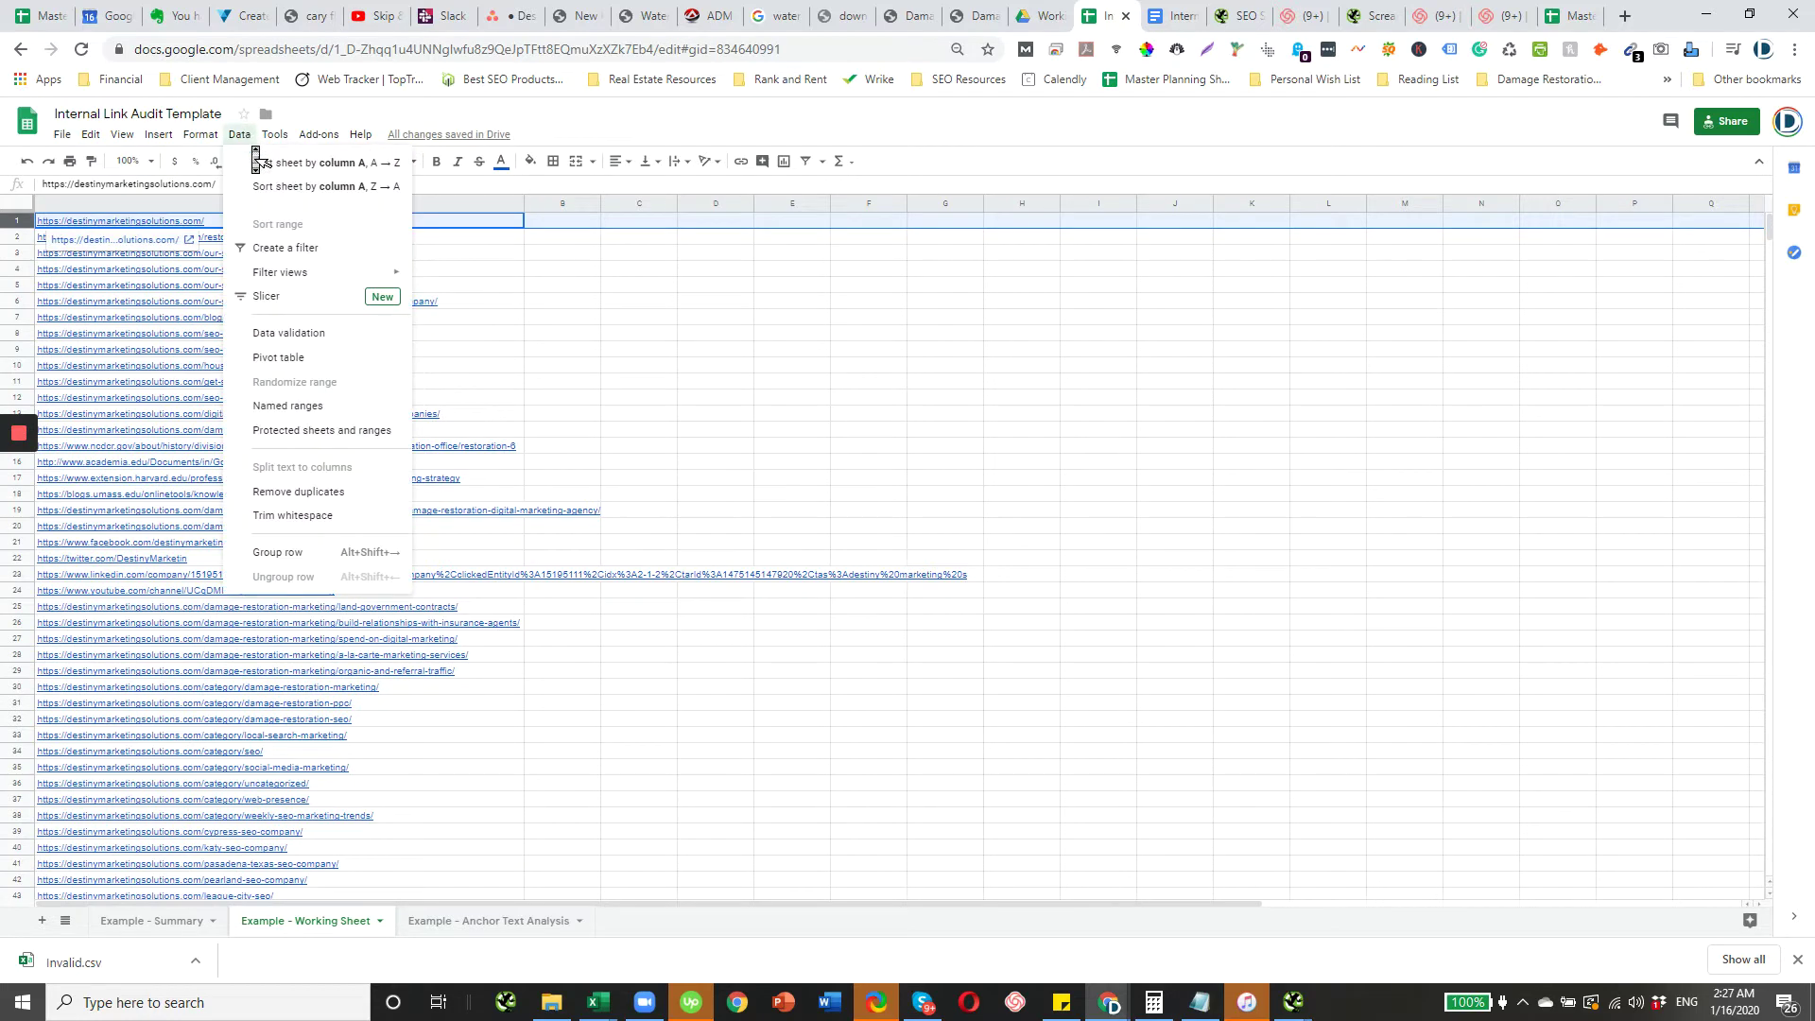
click(272, 248)
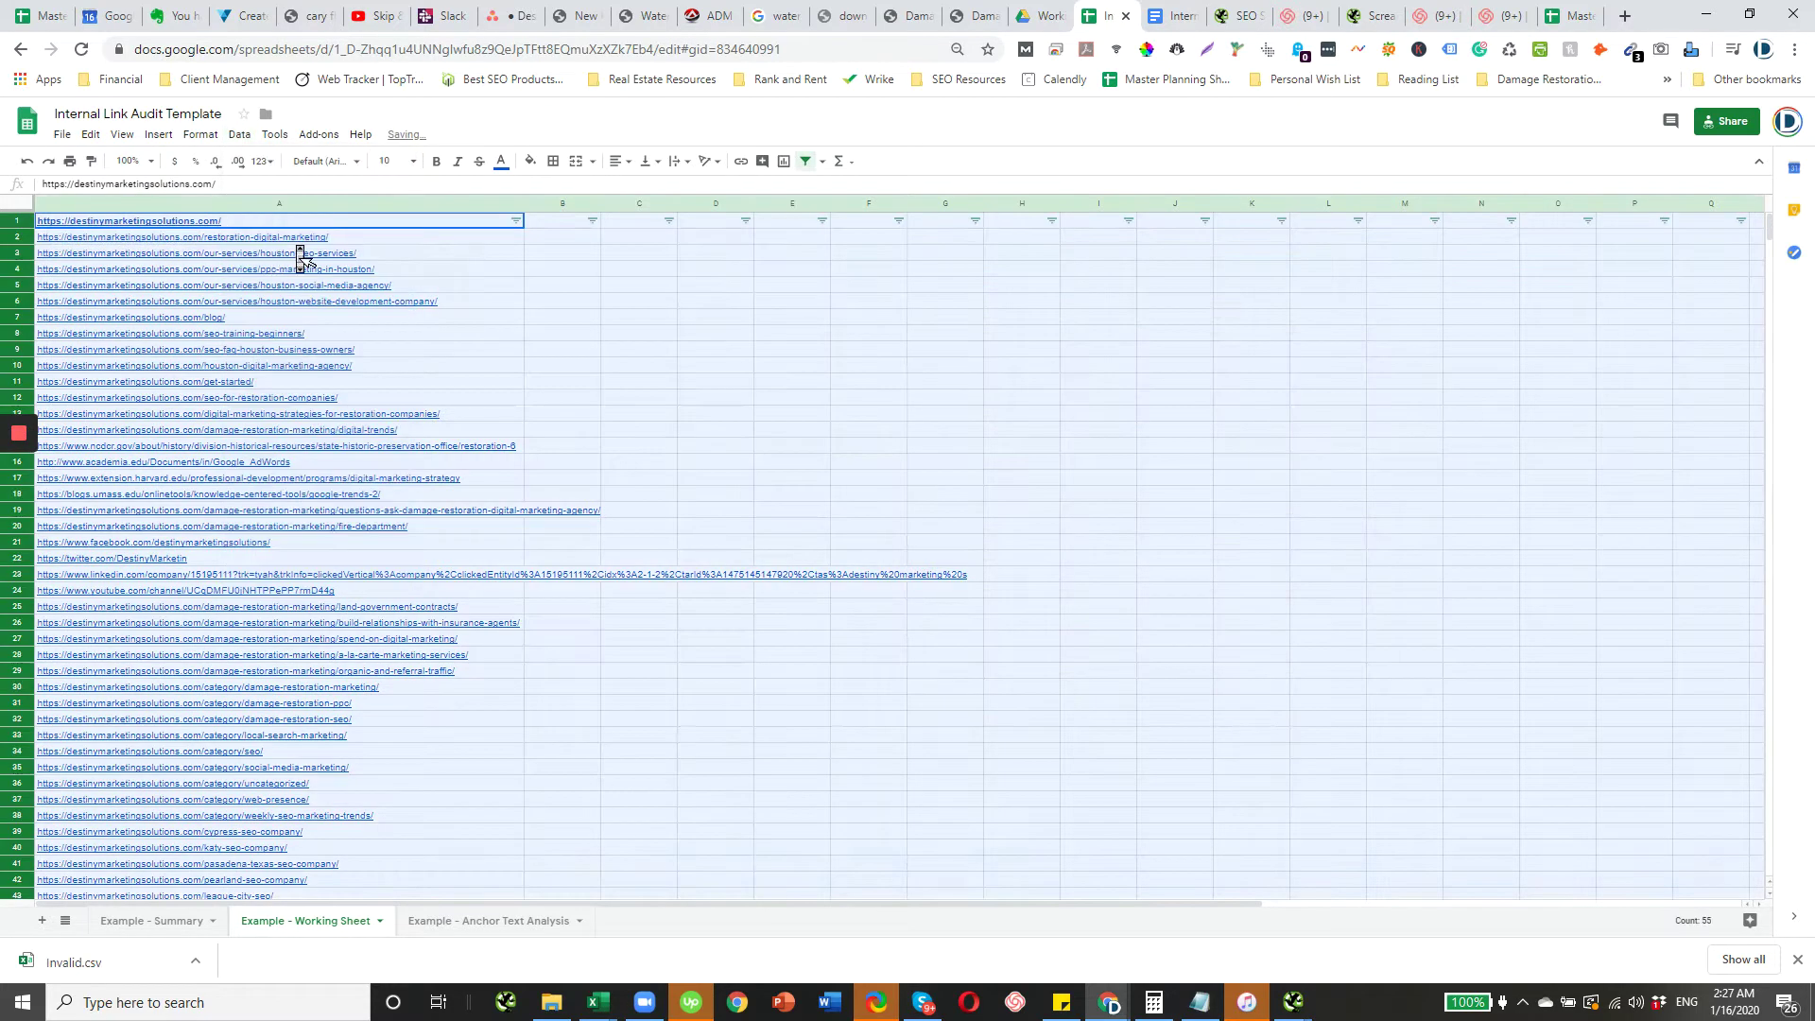
click(665, 272)
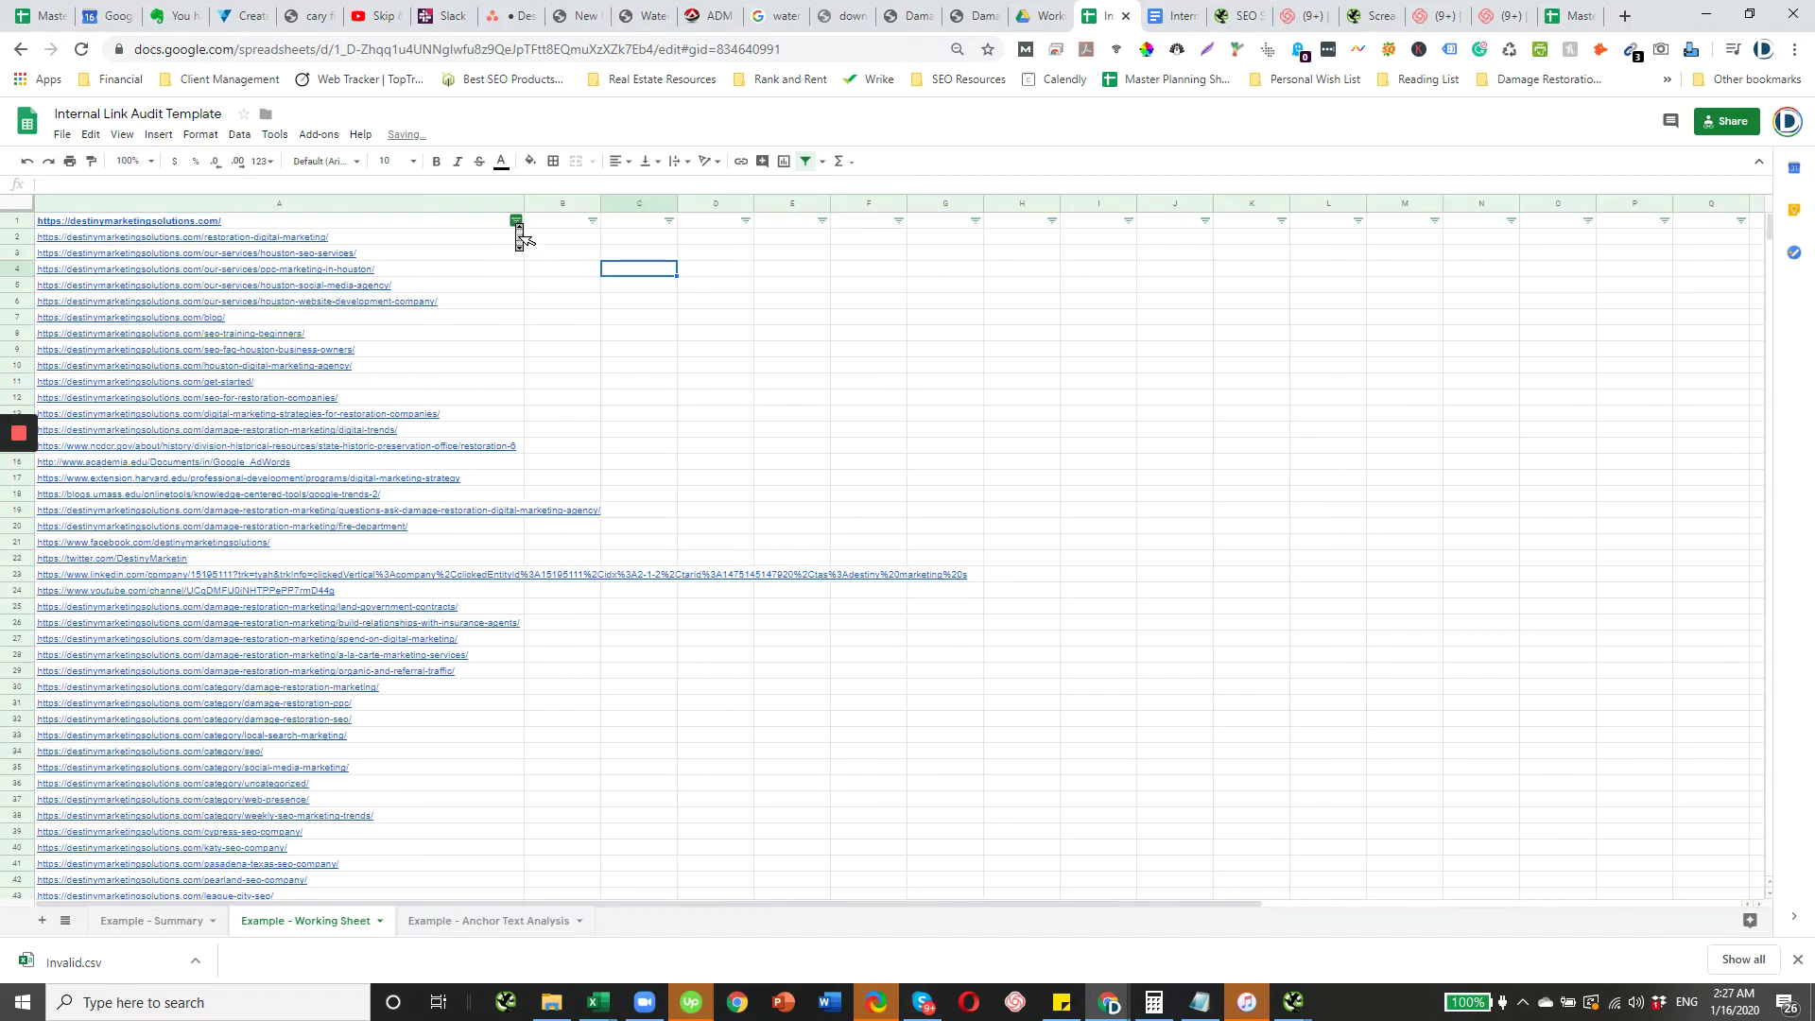
- Filter column A by condition 'Text contains' restoration
click(516, 223)
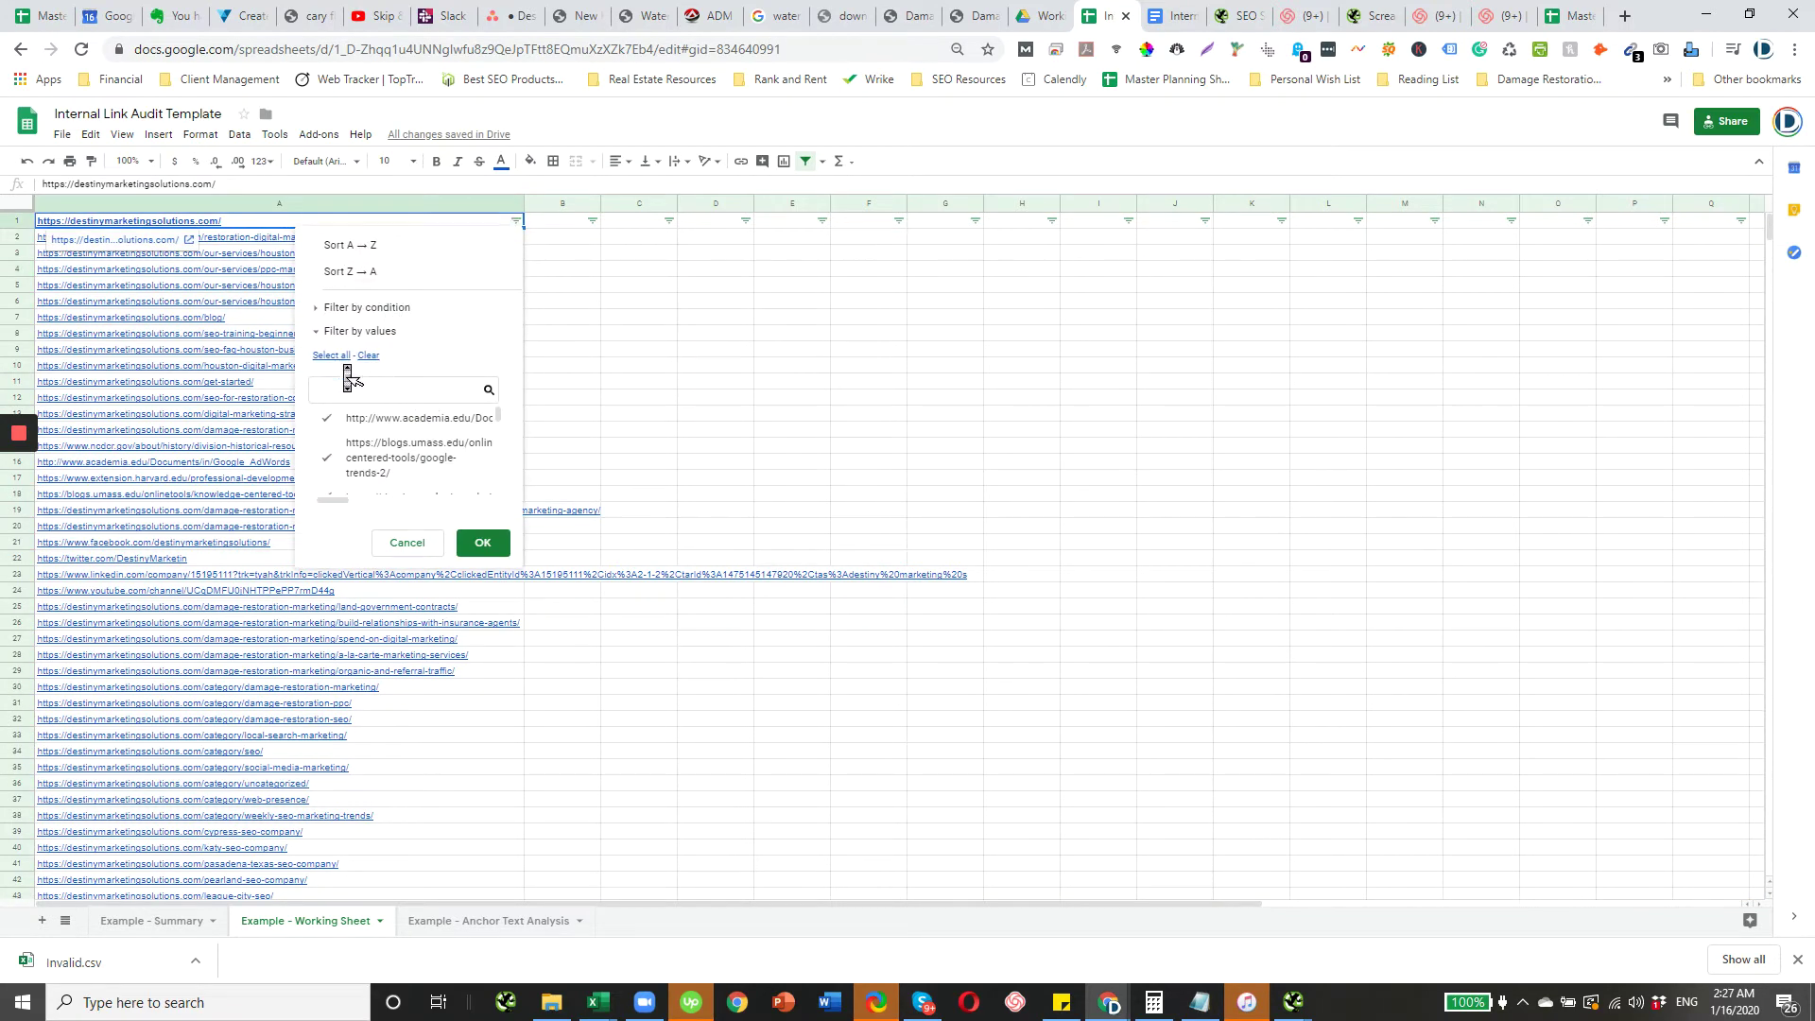
click(321, 309)
click(360, 340)
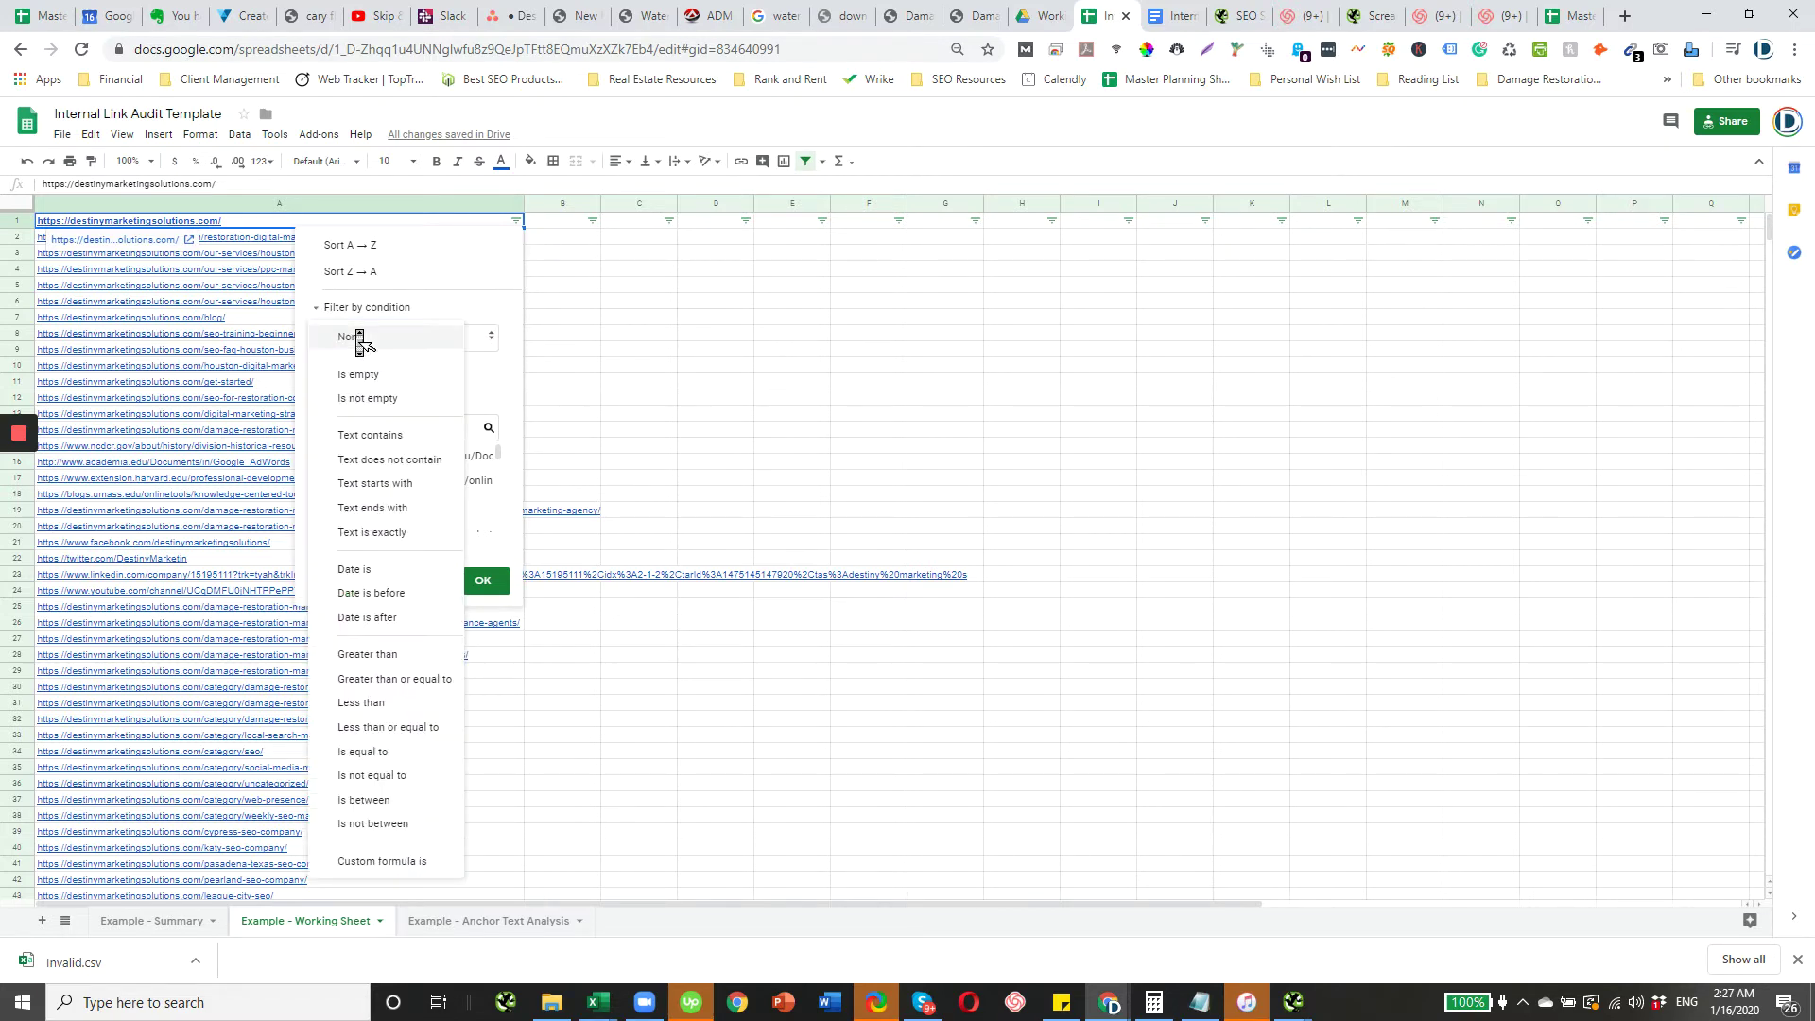
click(389, 447)
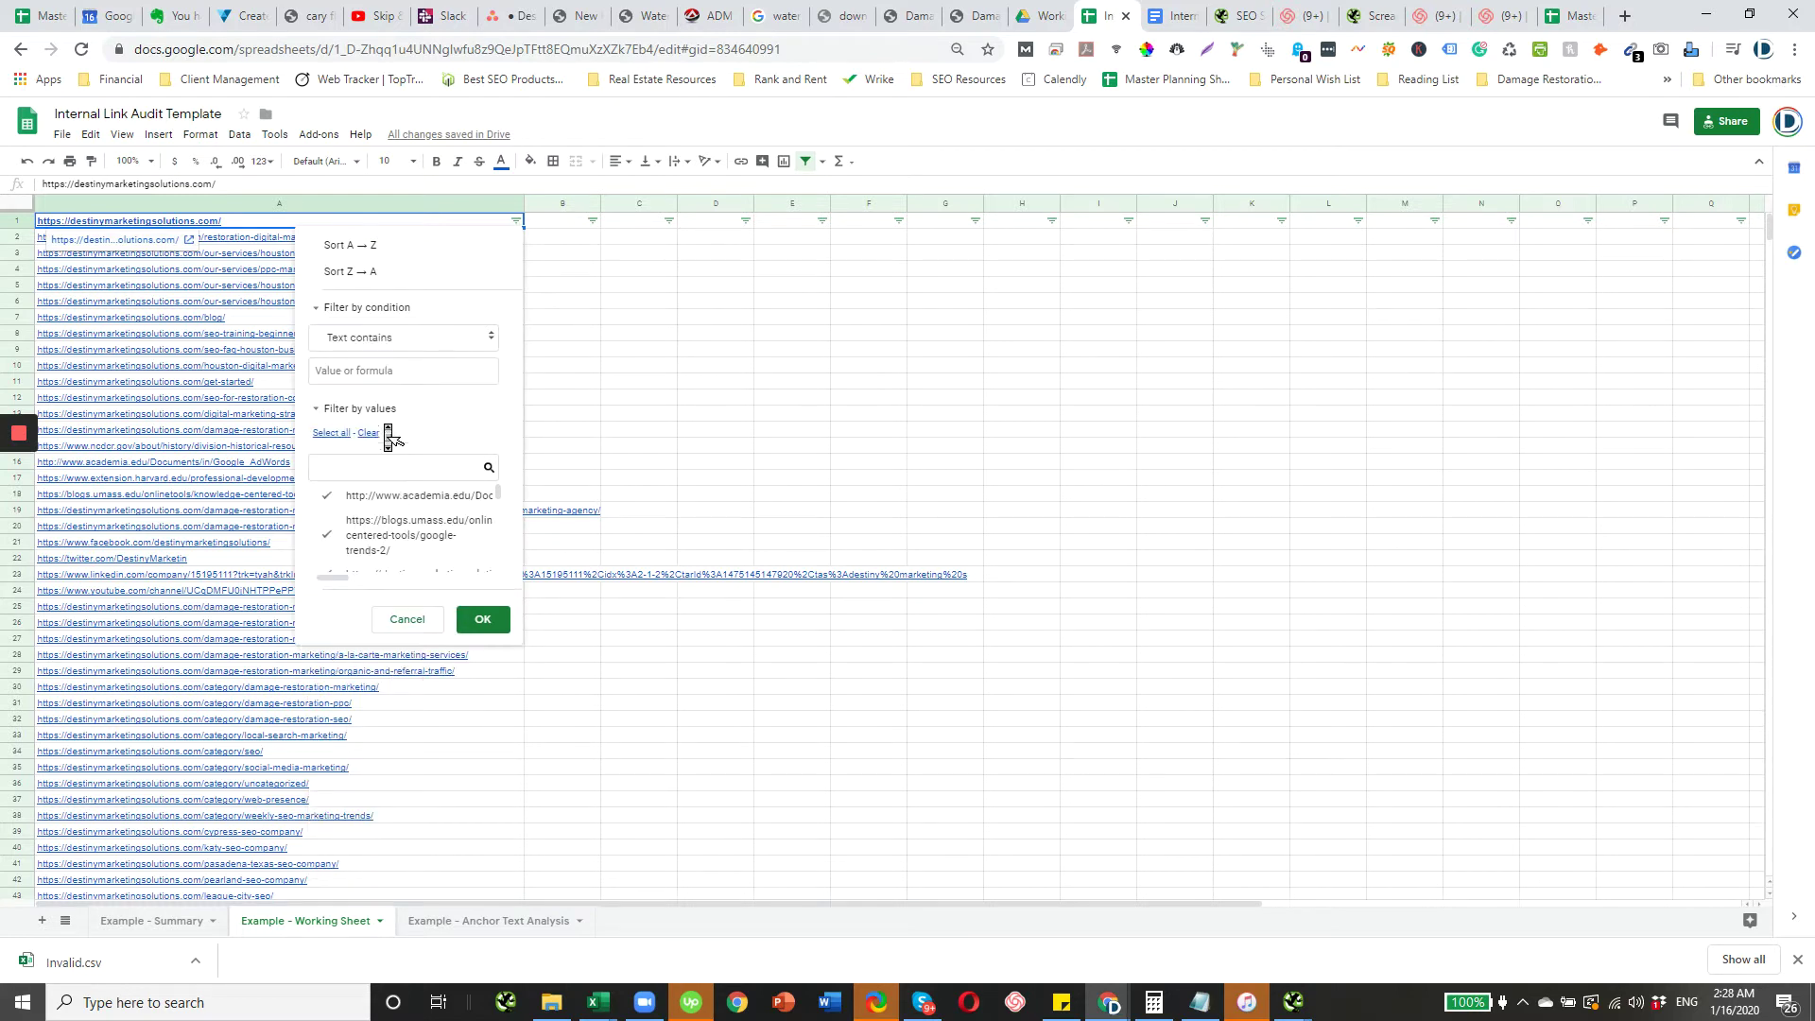
click(395, 376)
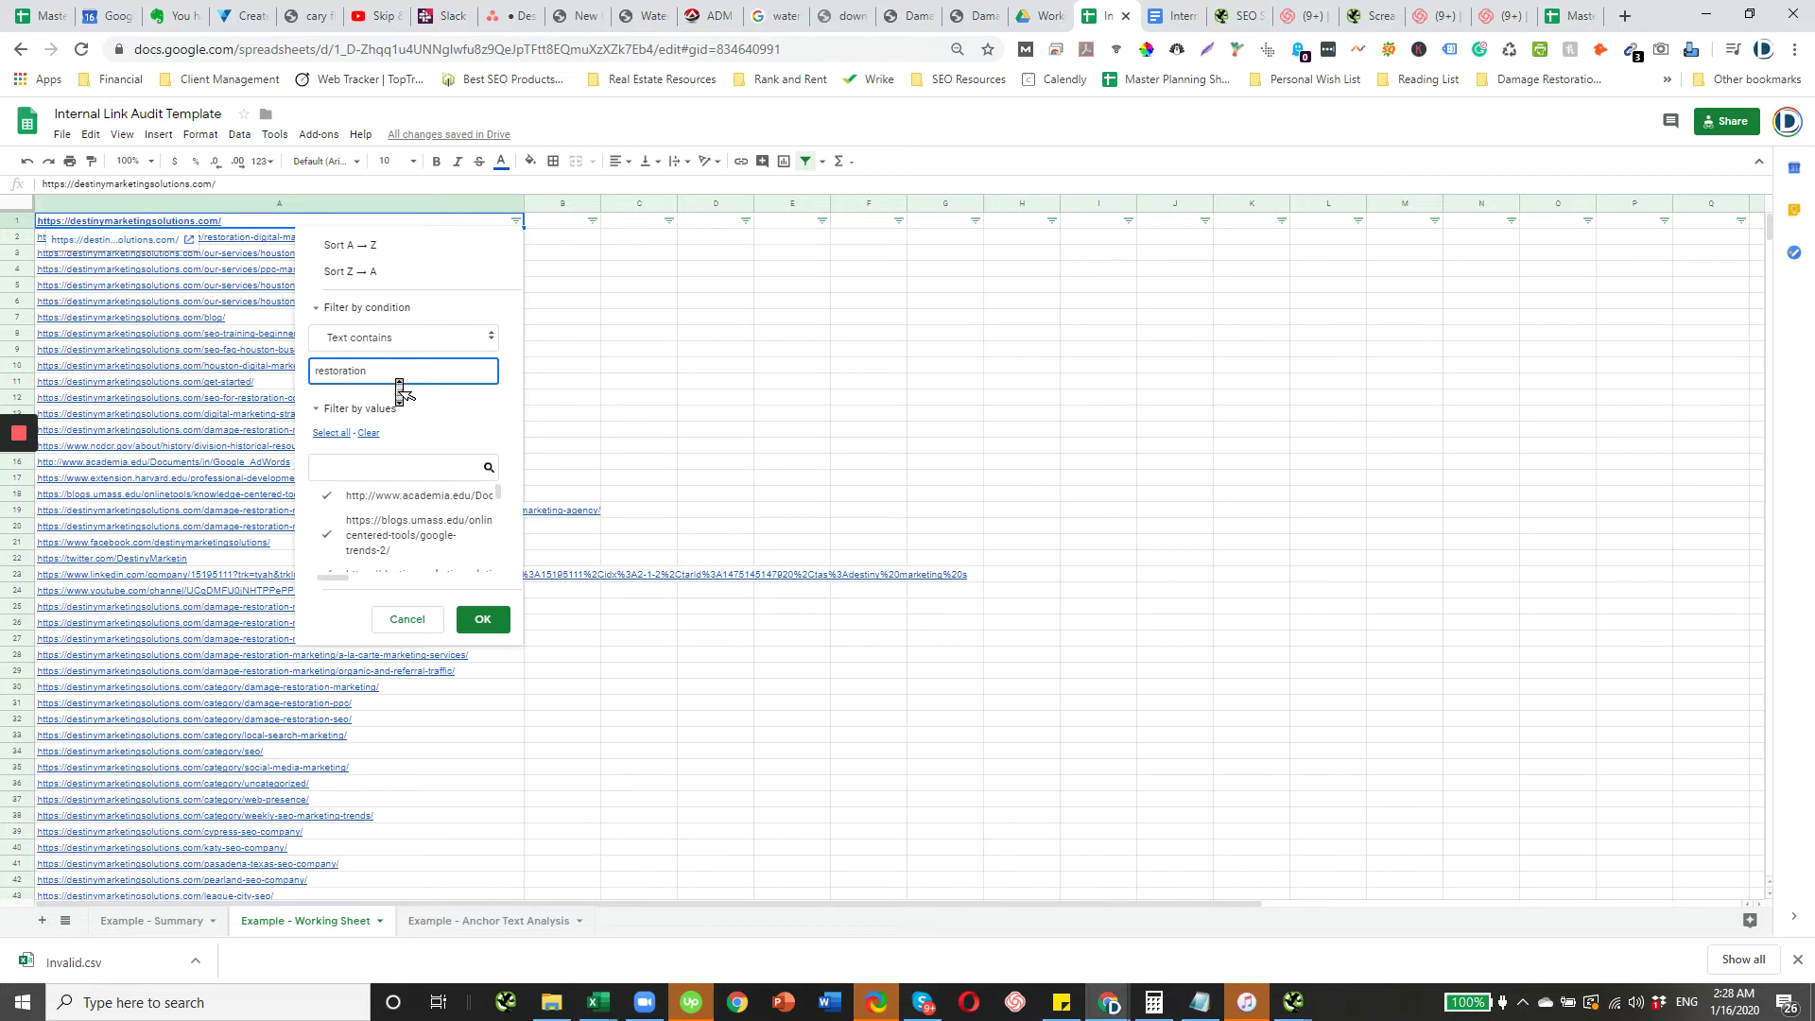
click(482, 619)
click(480, 609)
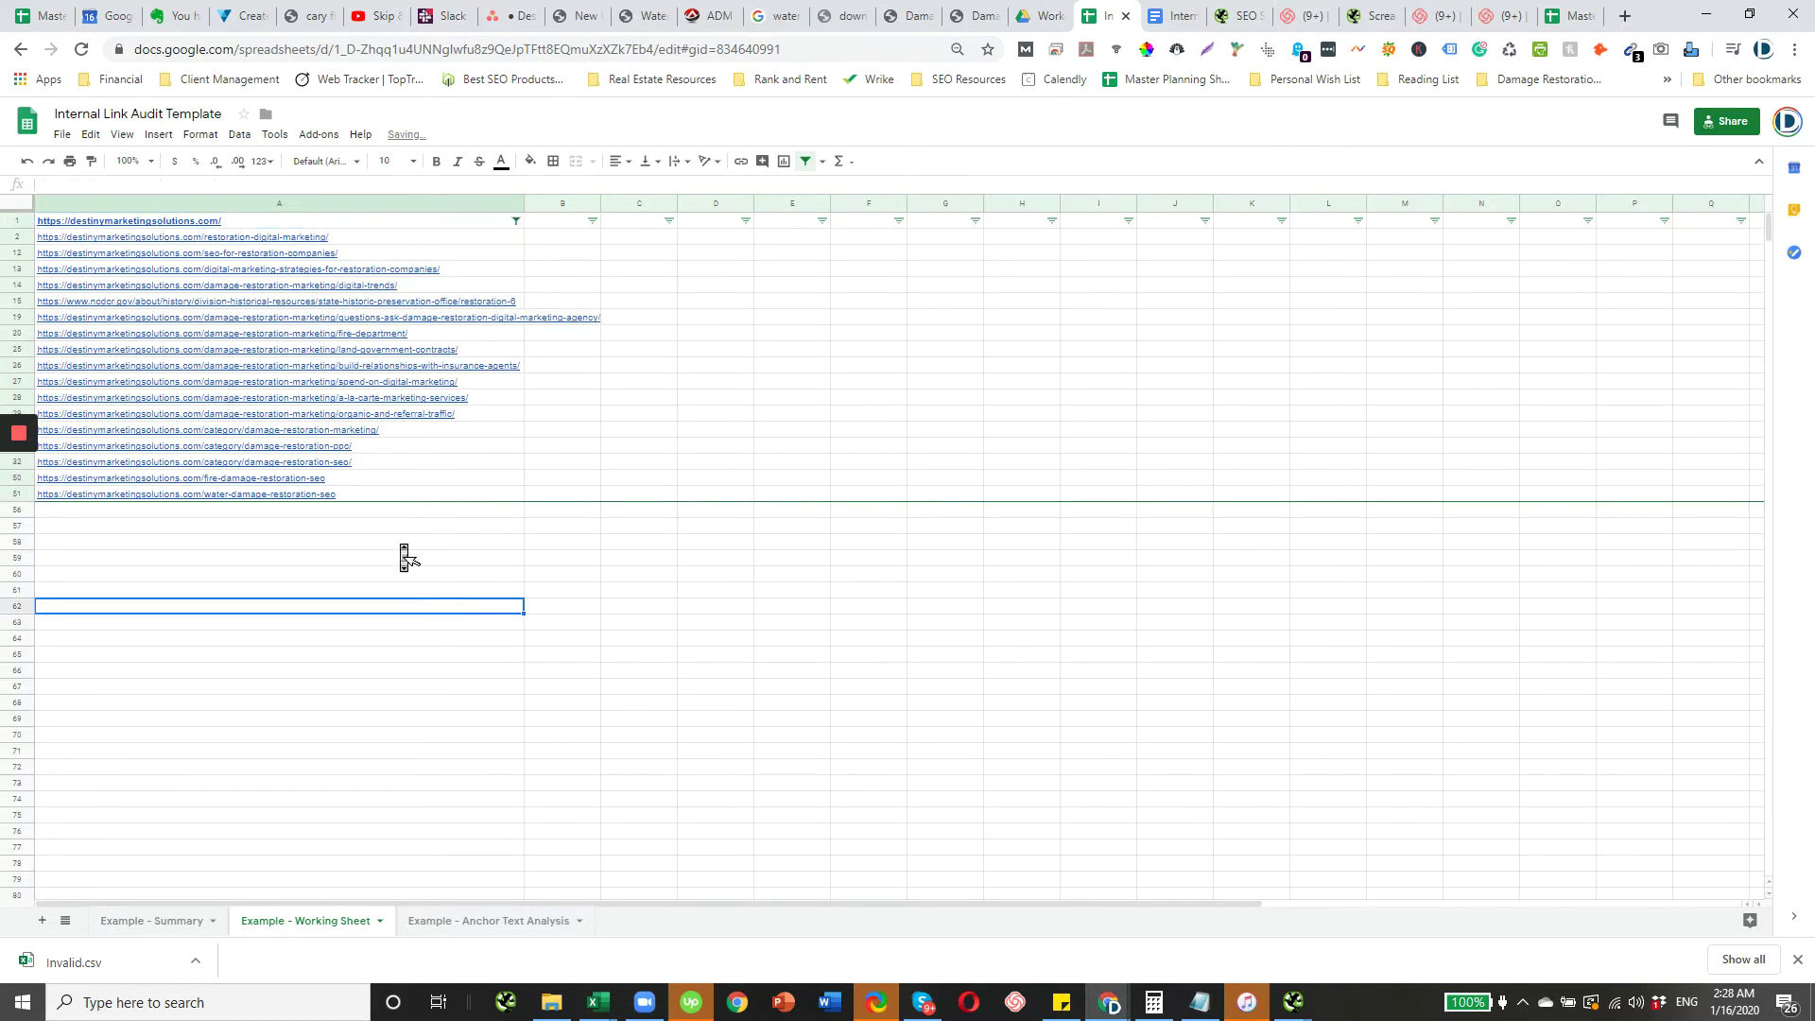
- Insert a blank row above the URL list on the working sheet
click(17, 219)
right_click(17, 219)
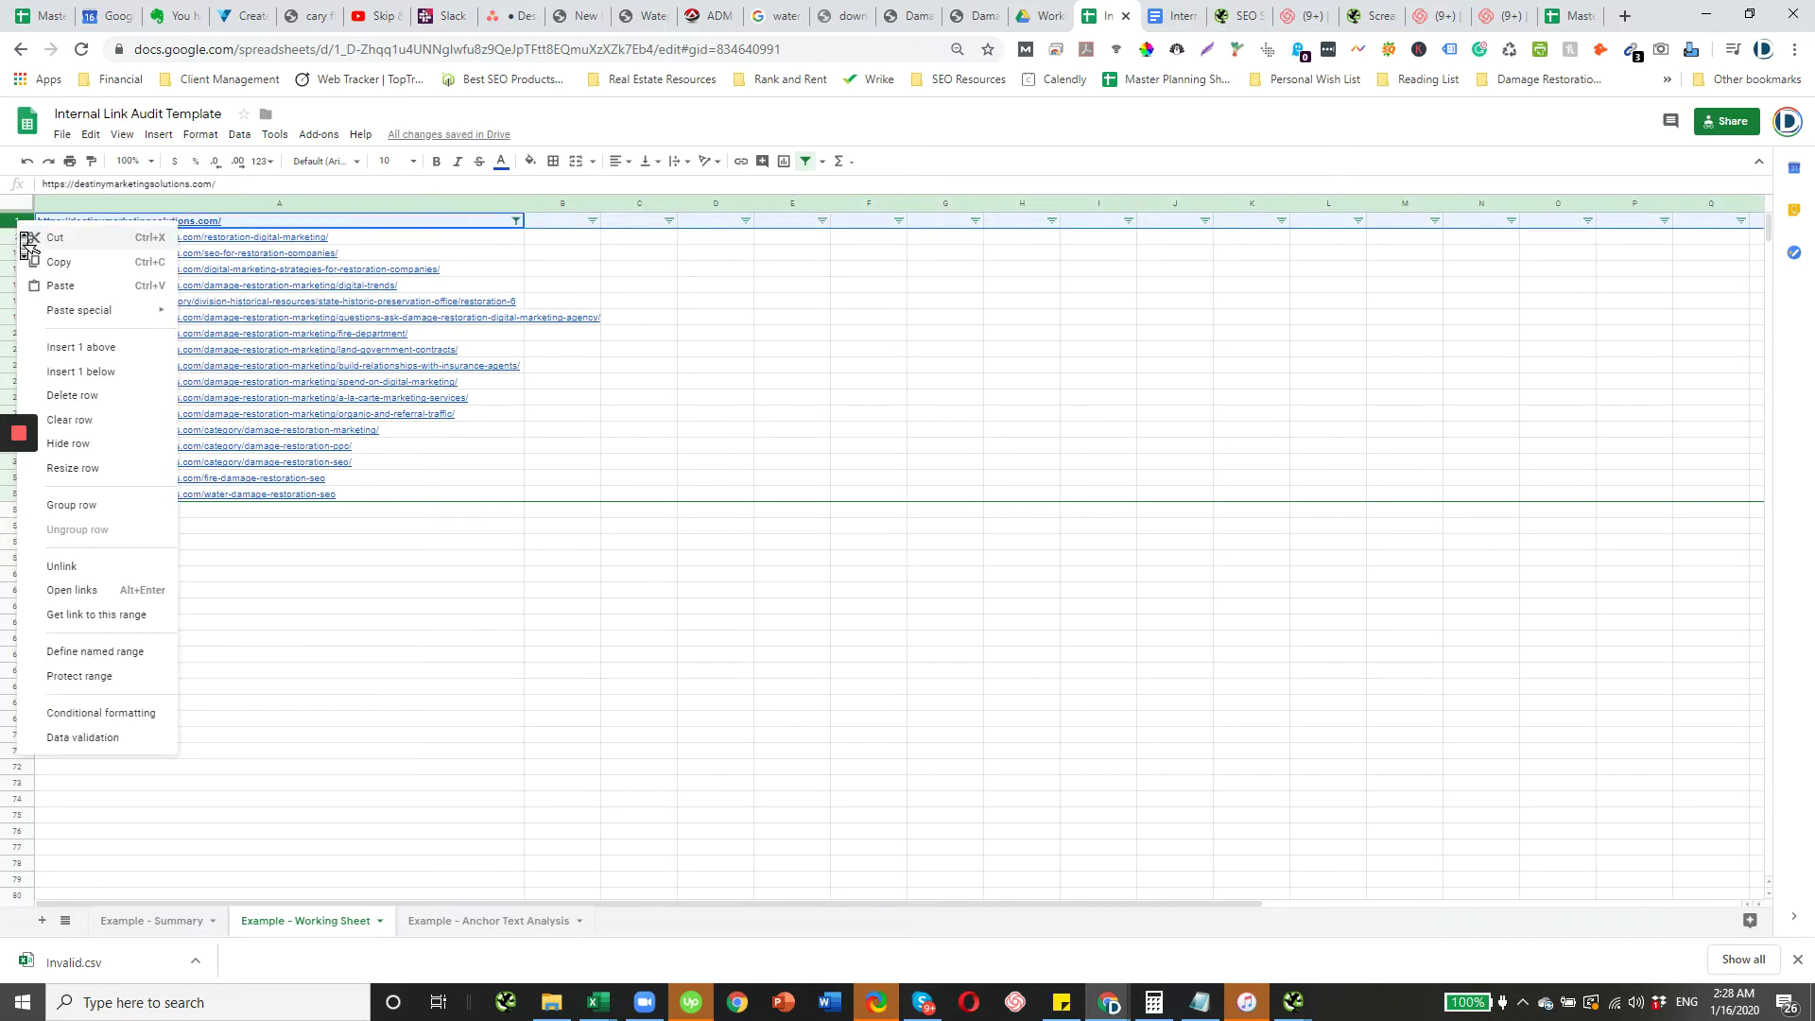
click(67, 349)
click(421, 576)
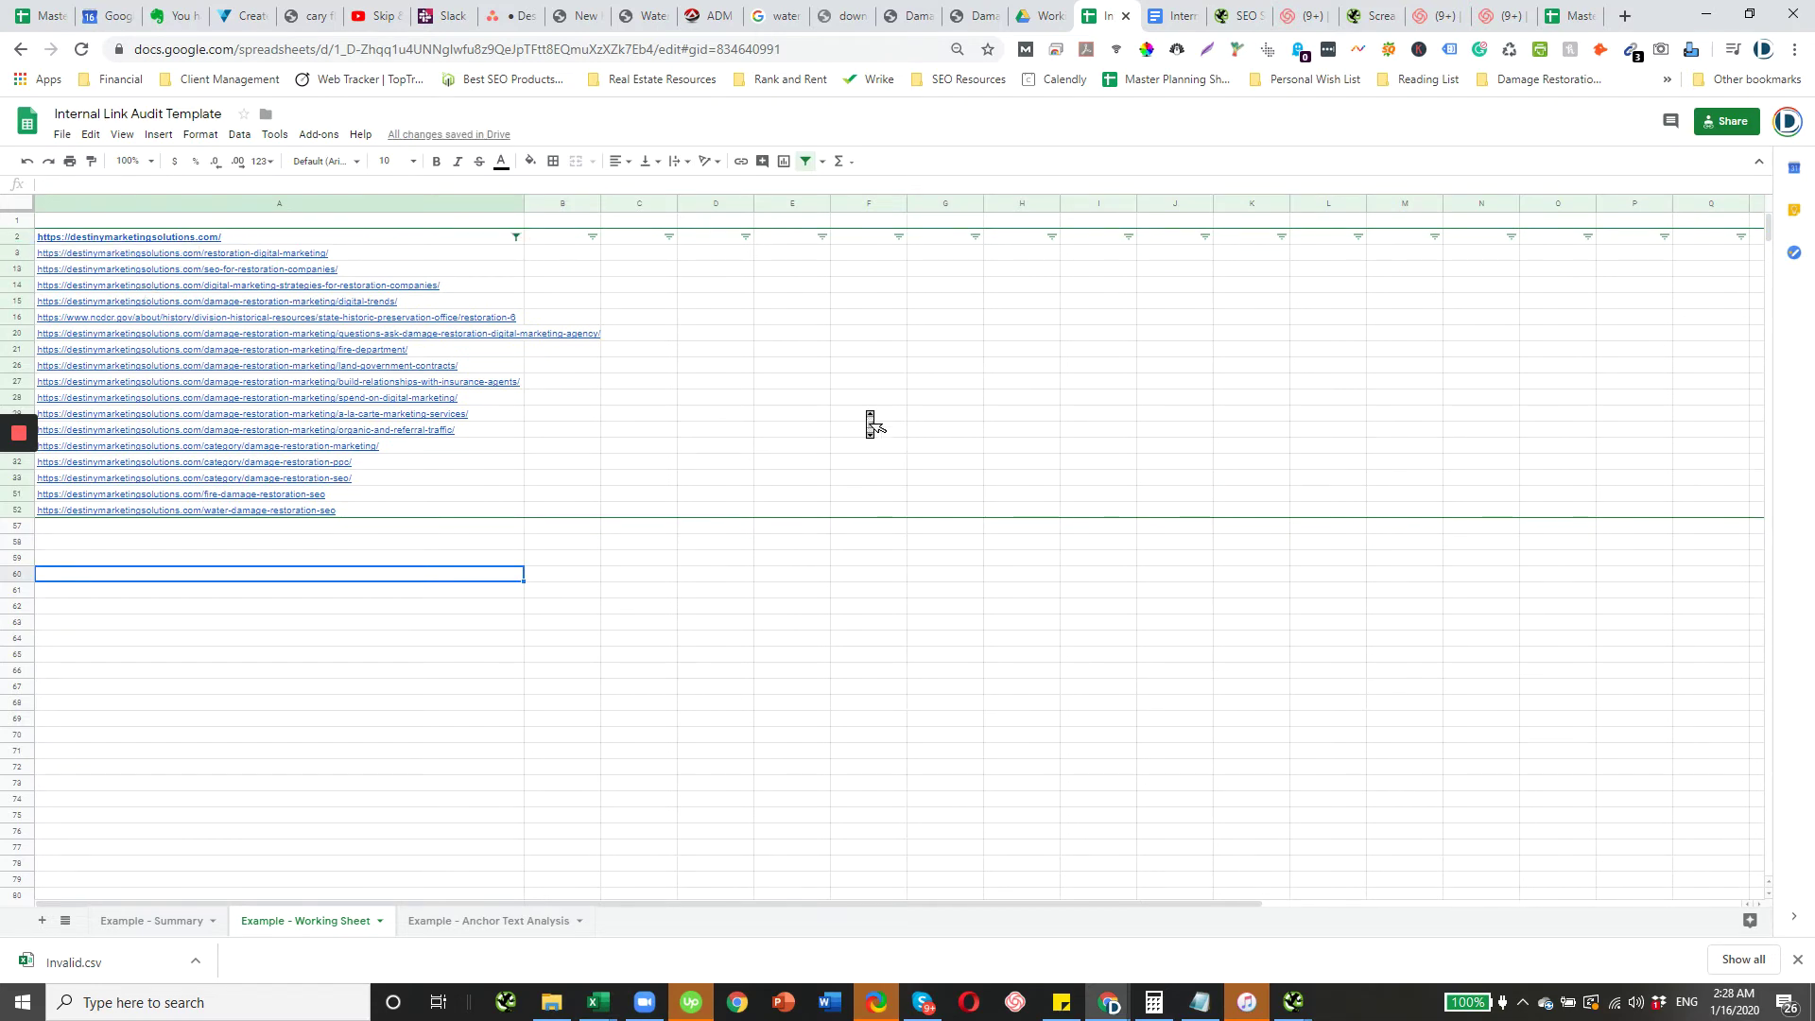
key(ctrl+z)
key(ctrl+z)
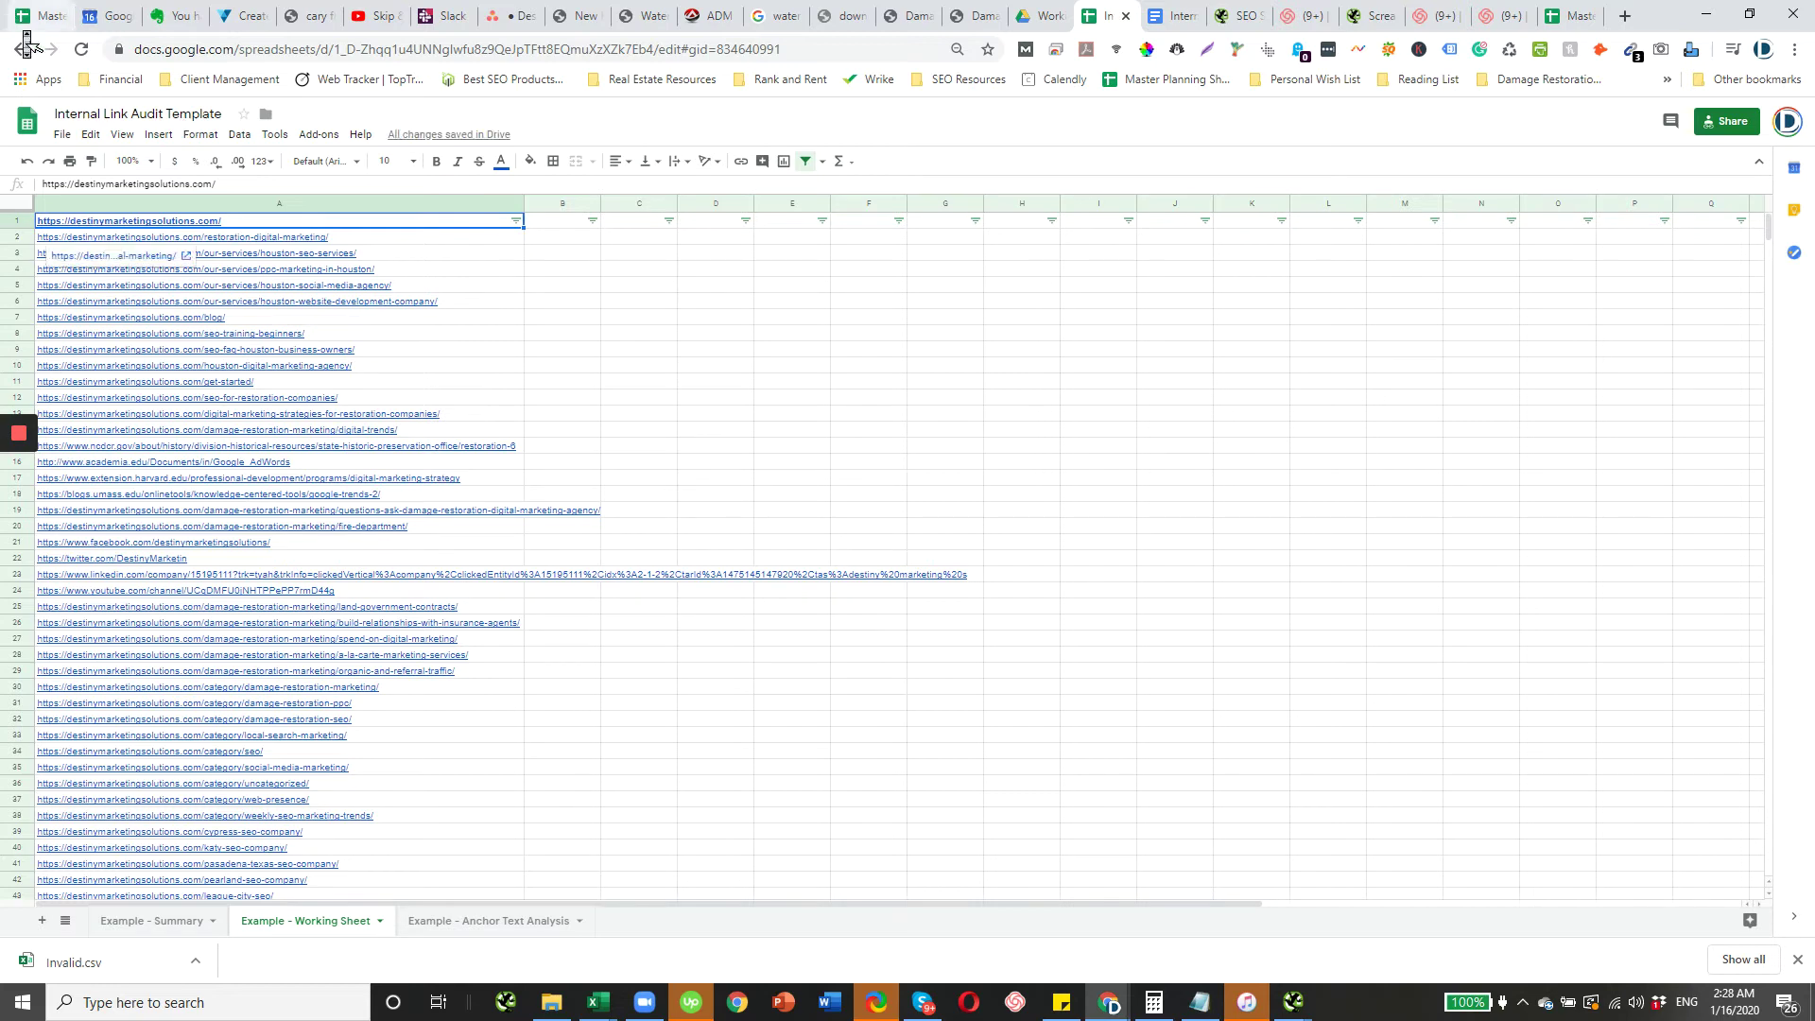
click(20, 219)
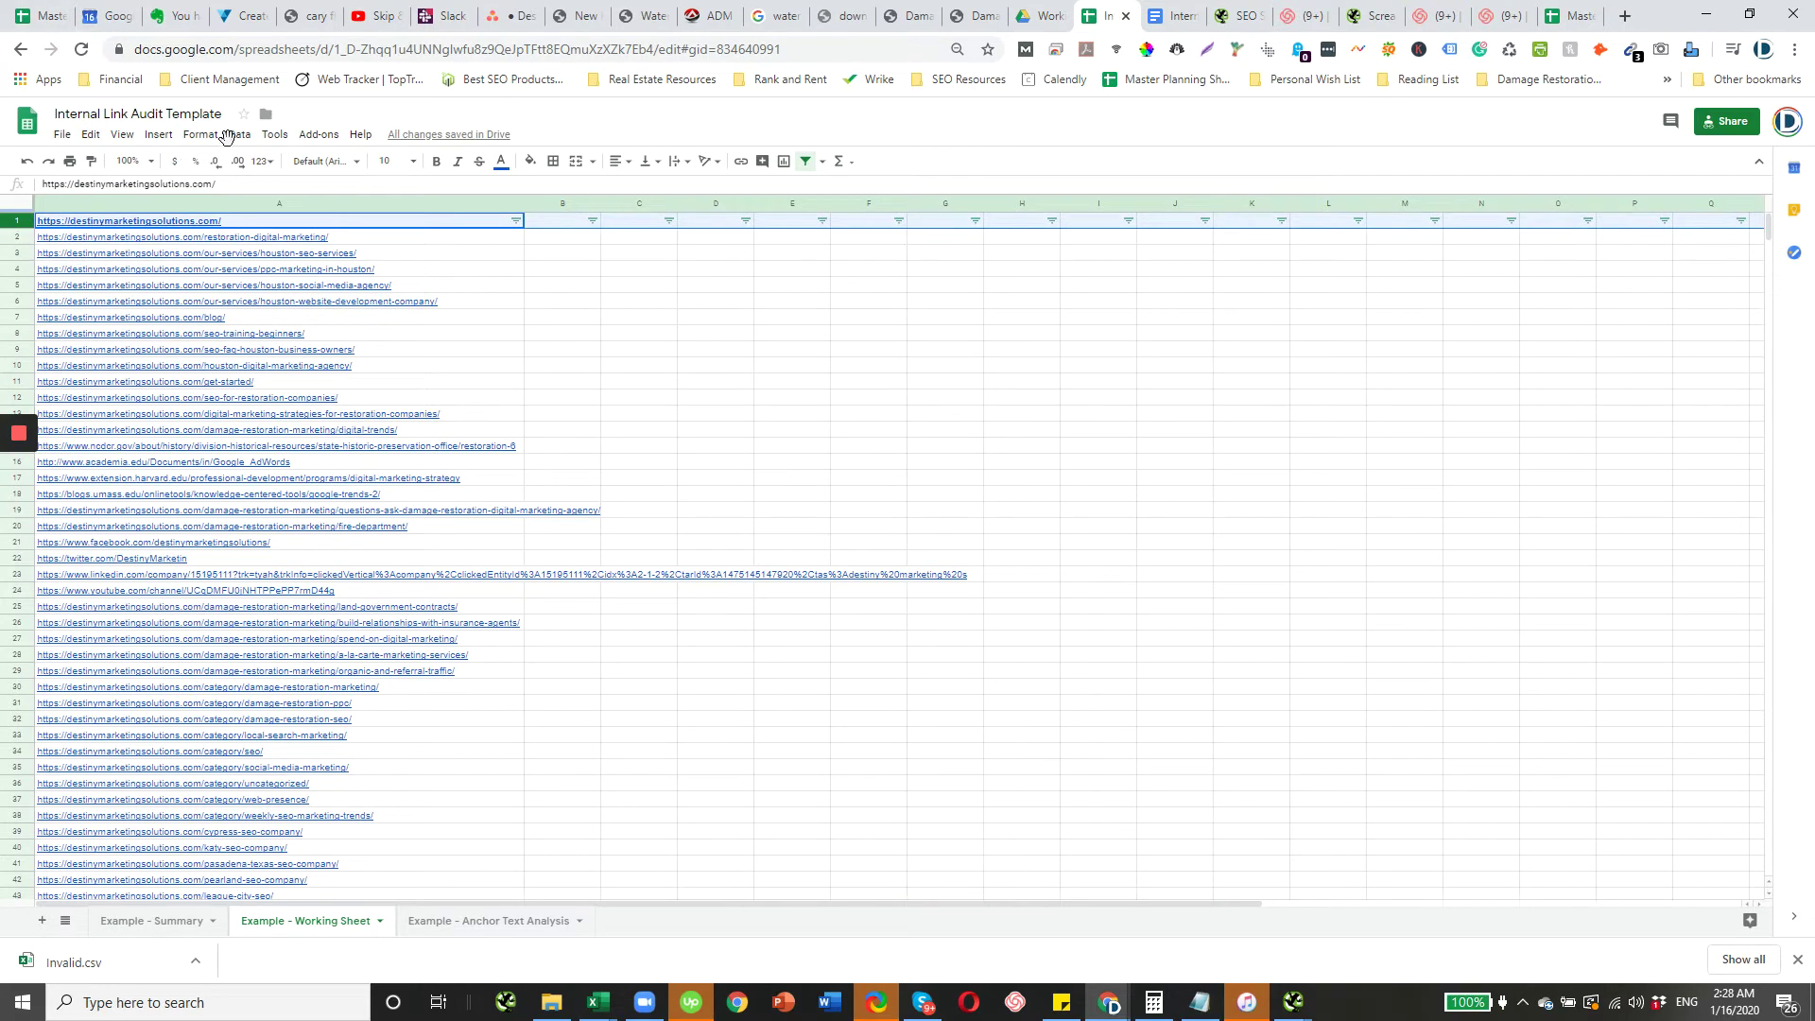
right_click(18, 221)
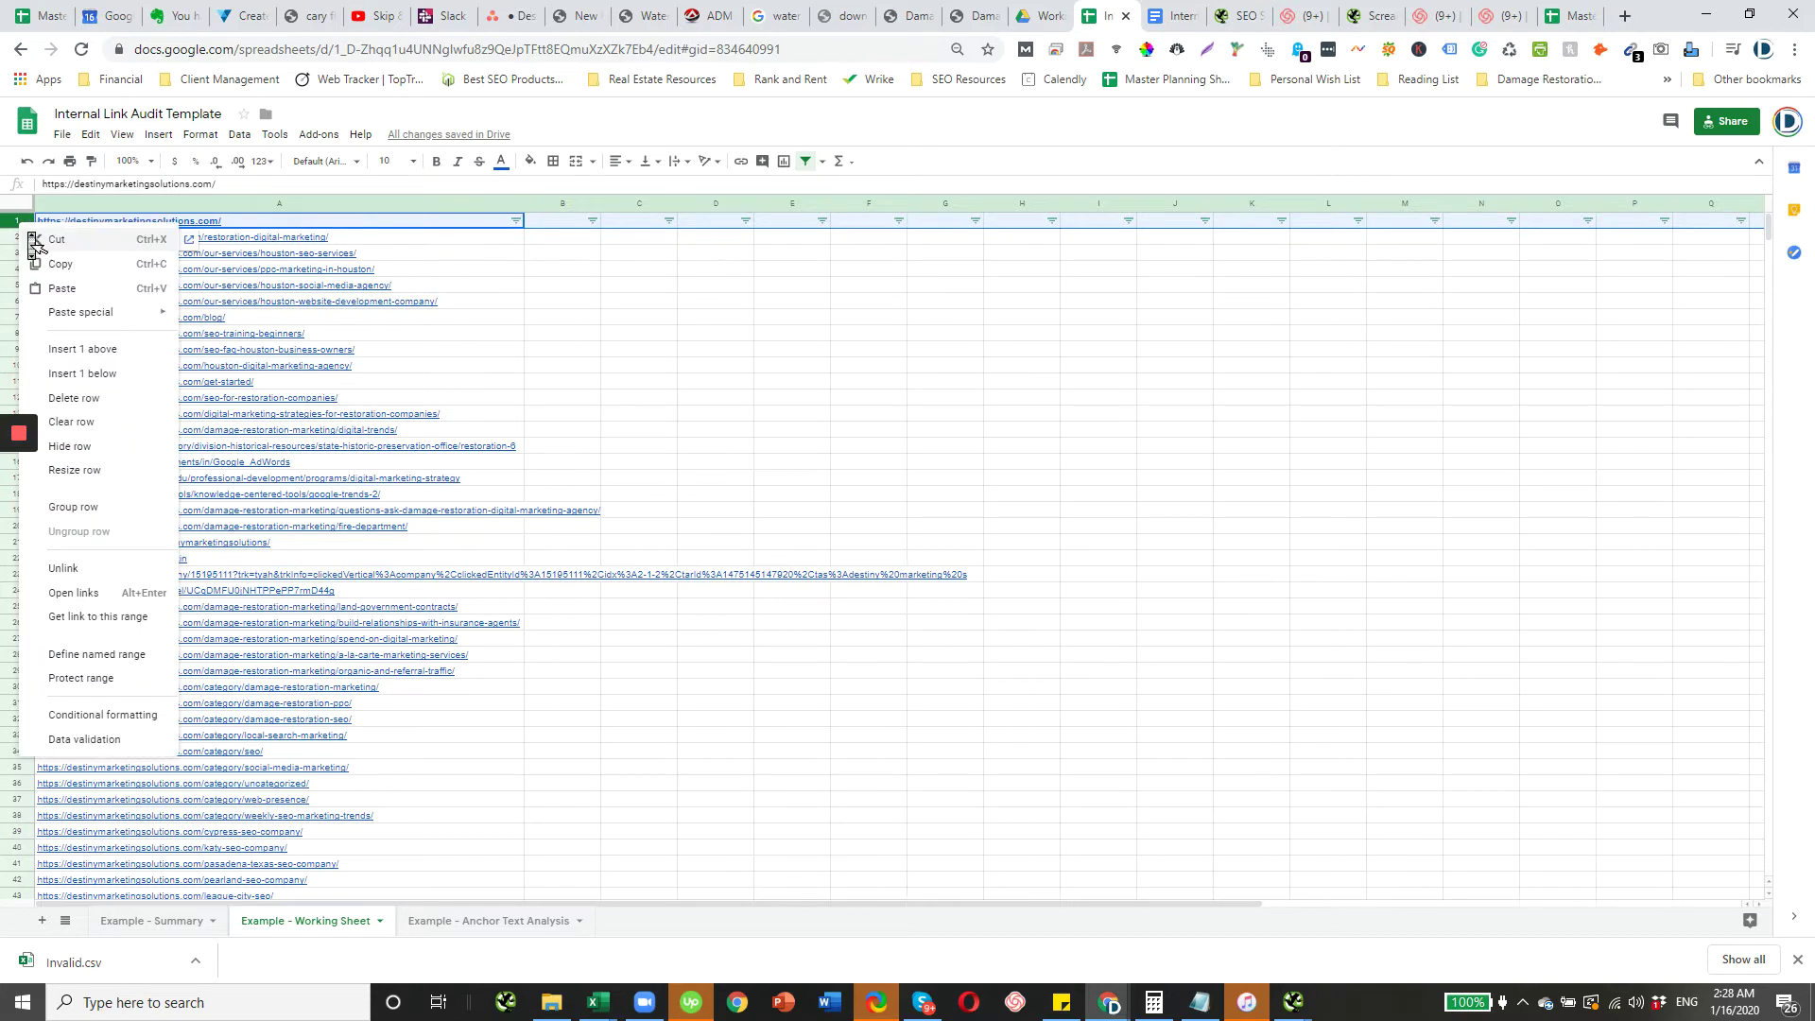
click(97, 355)
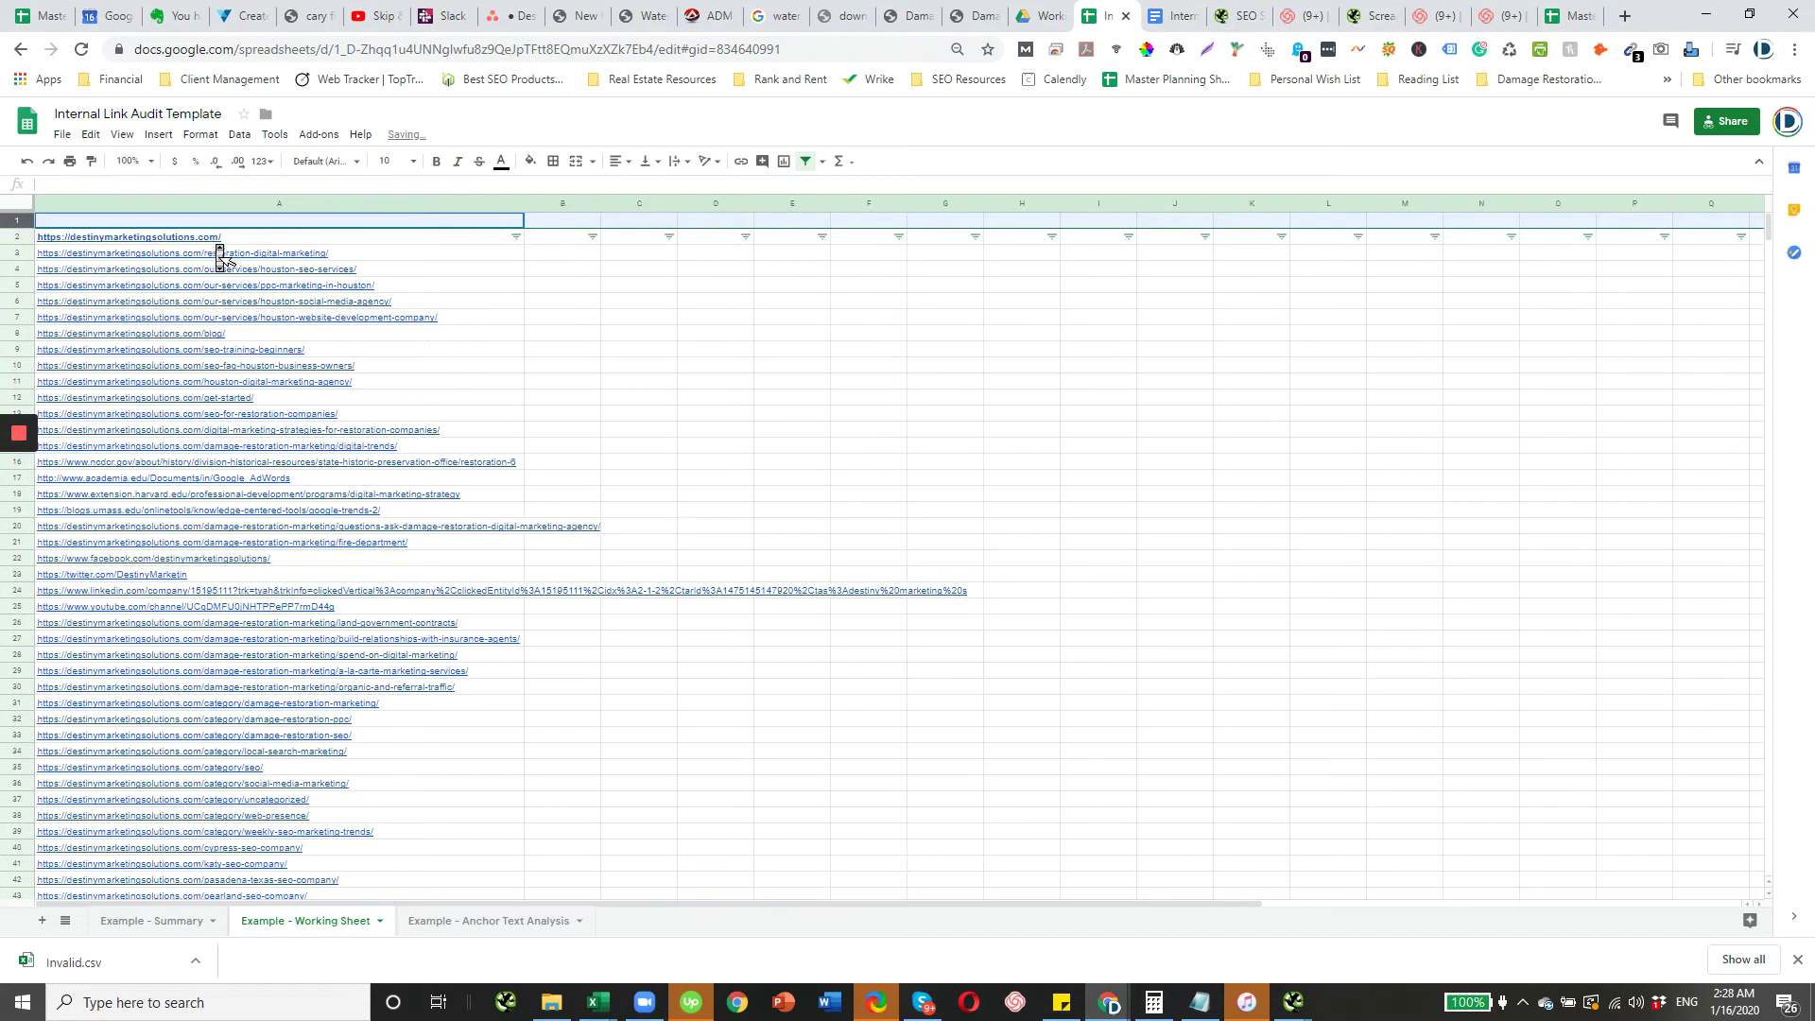
click(8, 235)
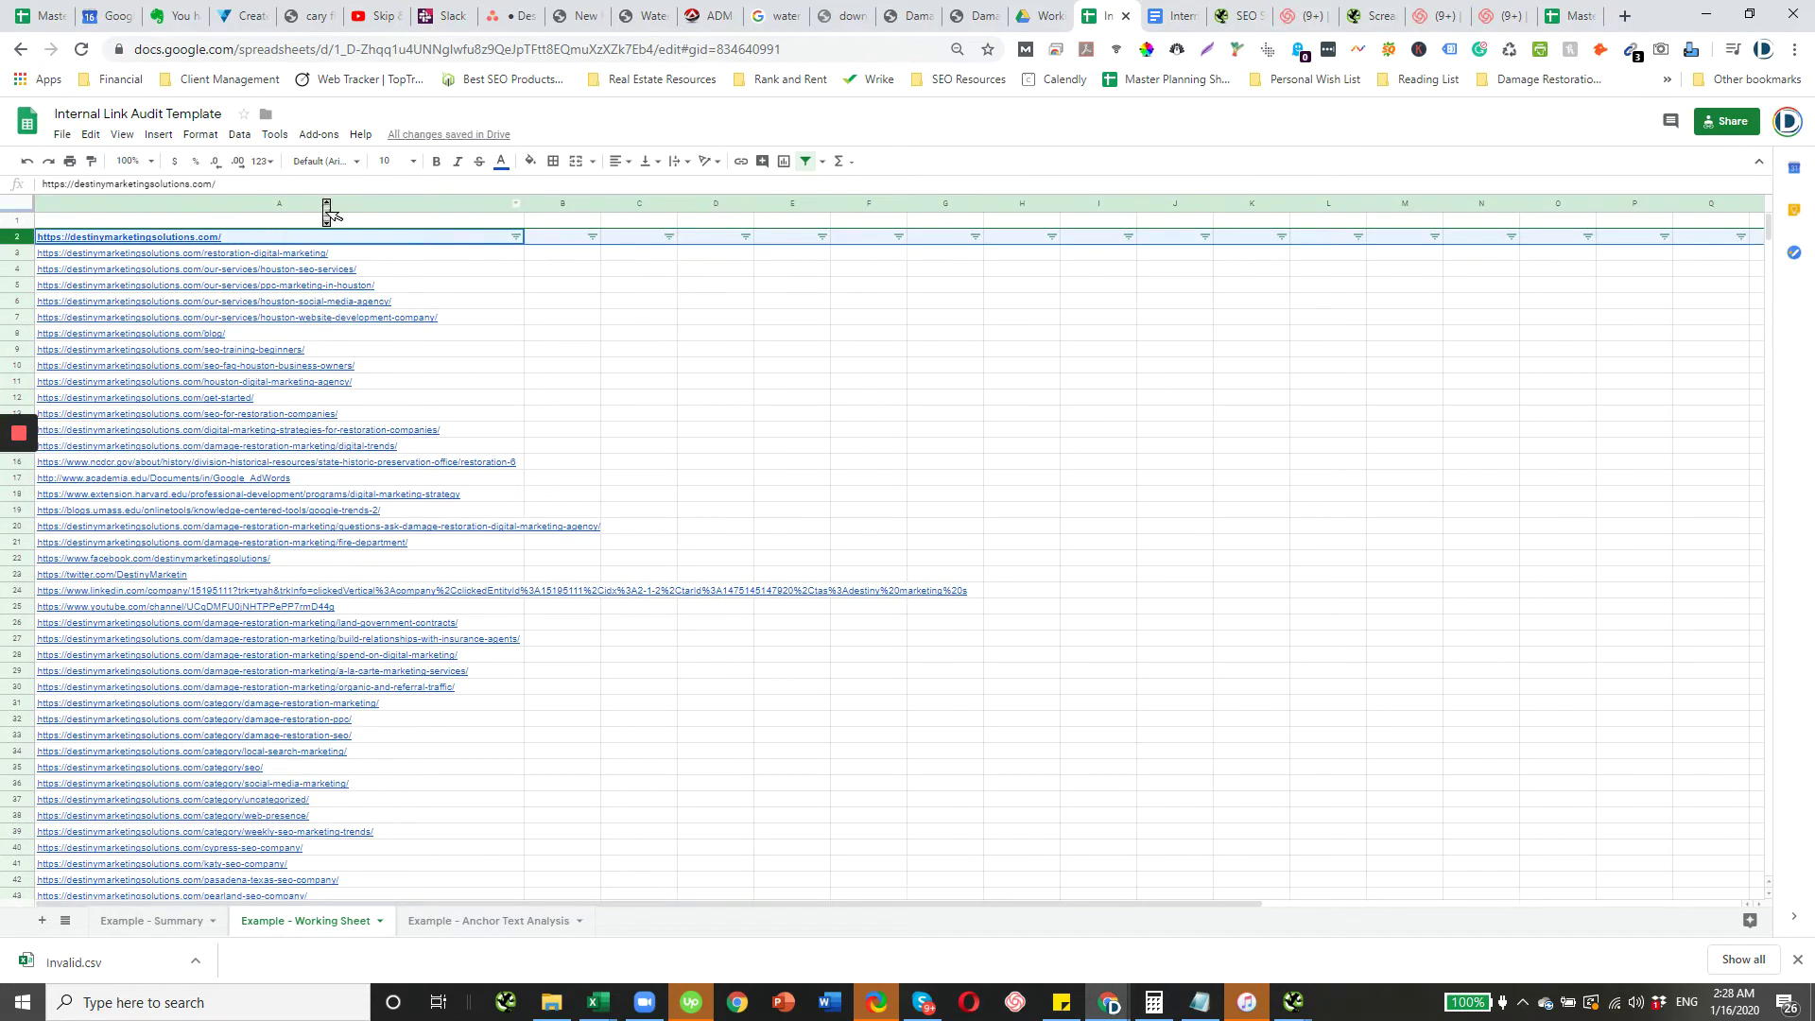
- Remove the old filter and create a new one using the blank top row as header
click(248, 137)
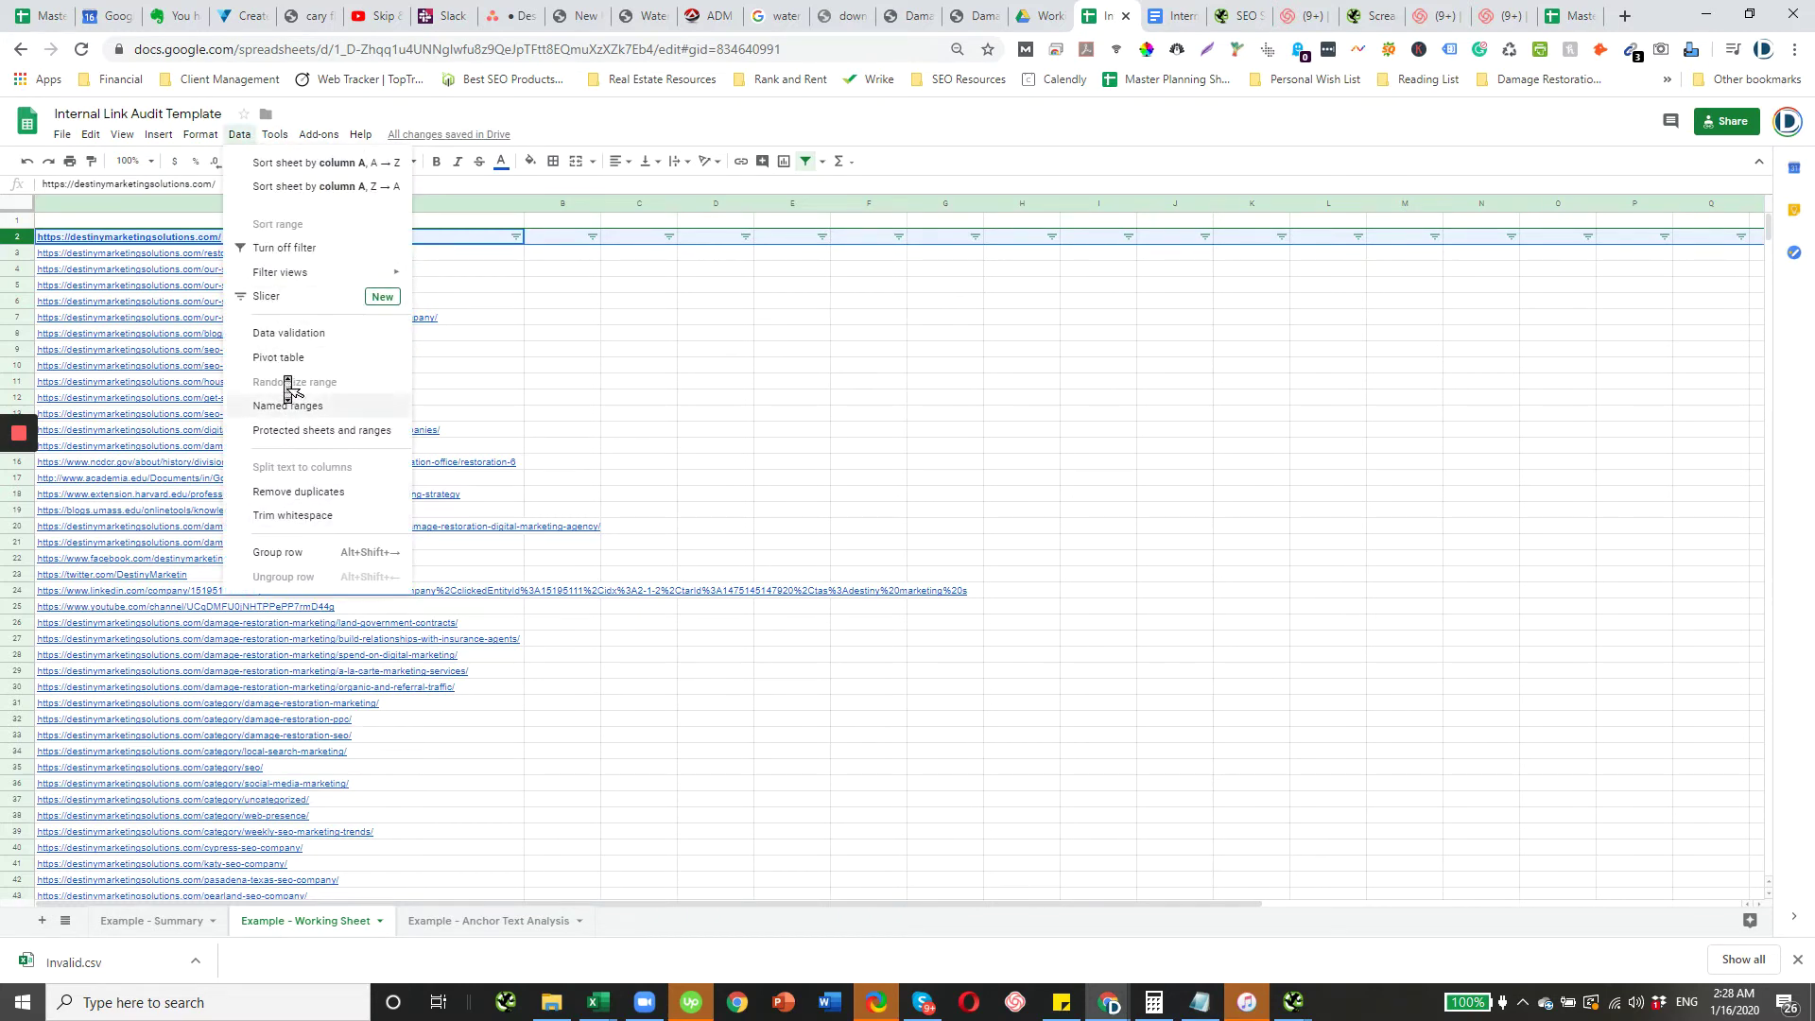
click(274, 247)
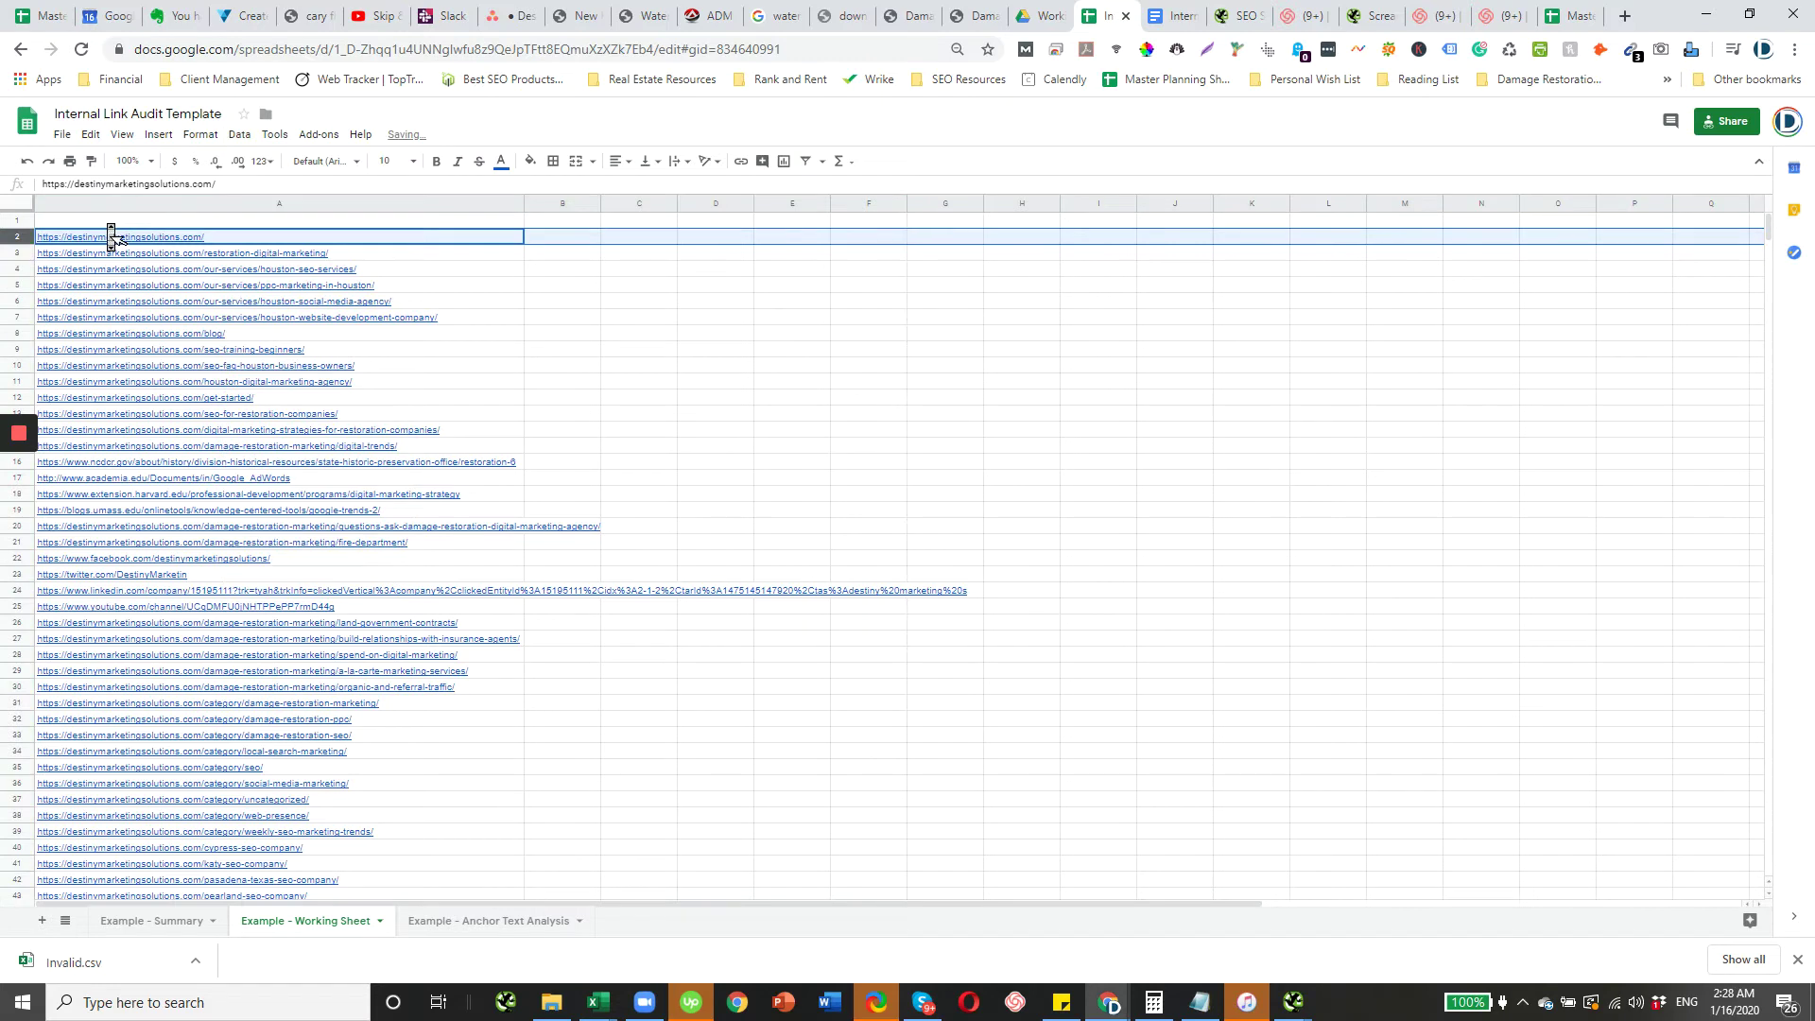
click(12, 223)
click(239, 134)
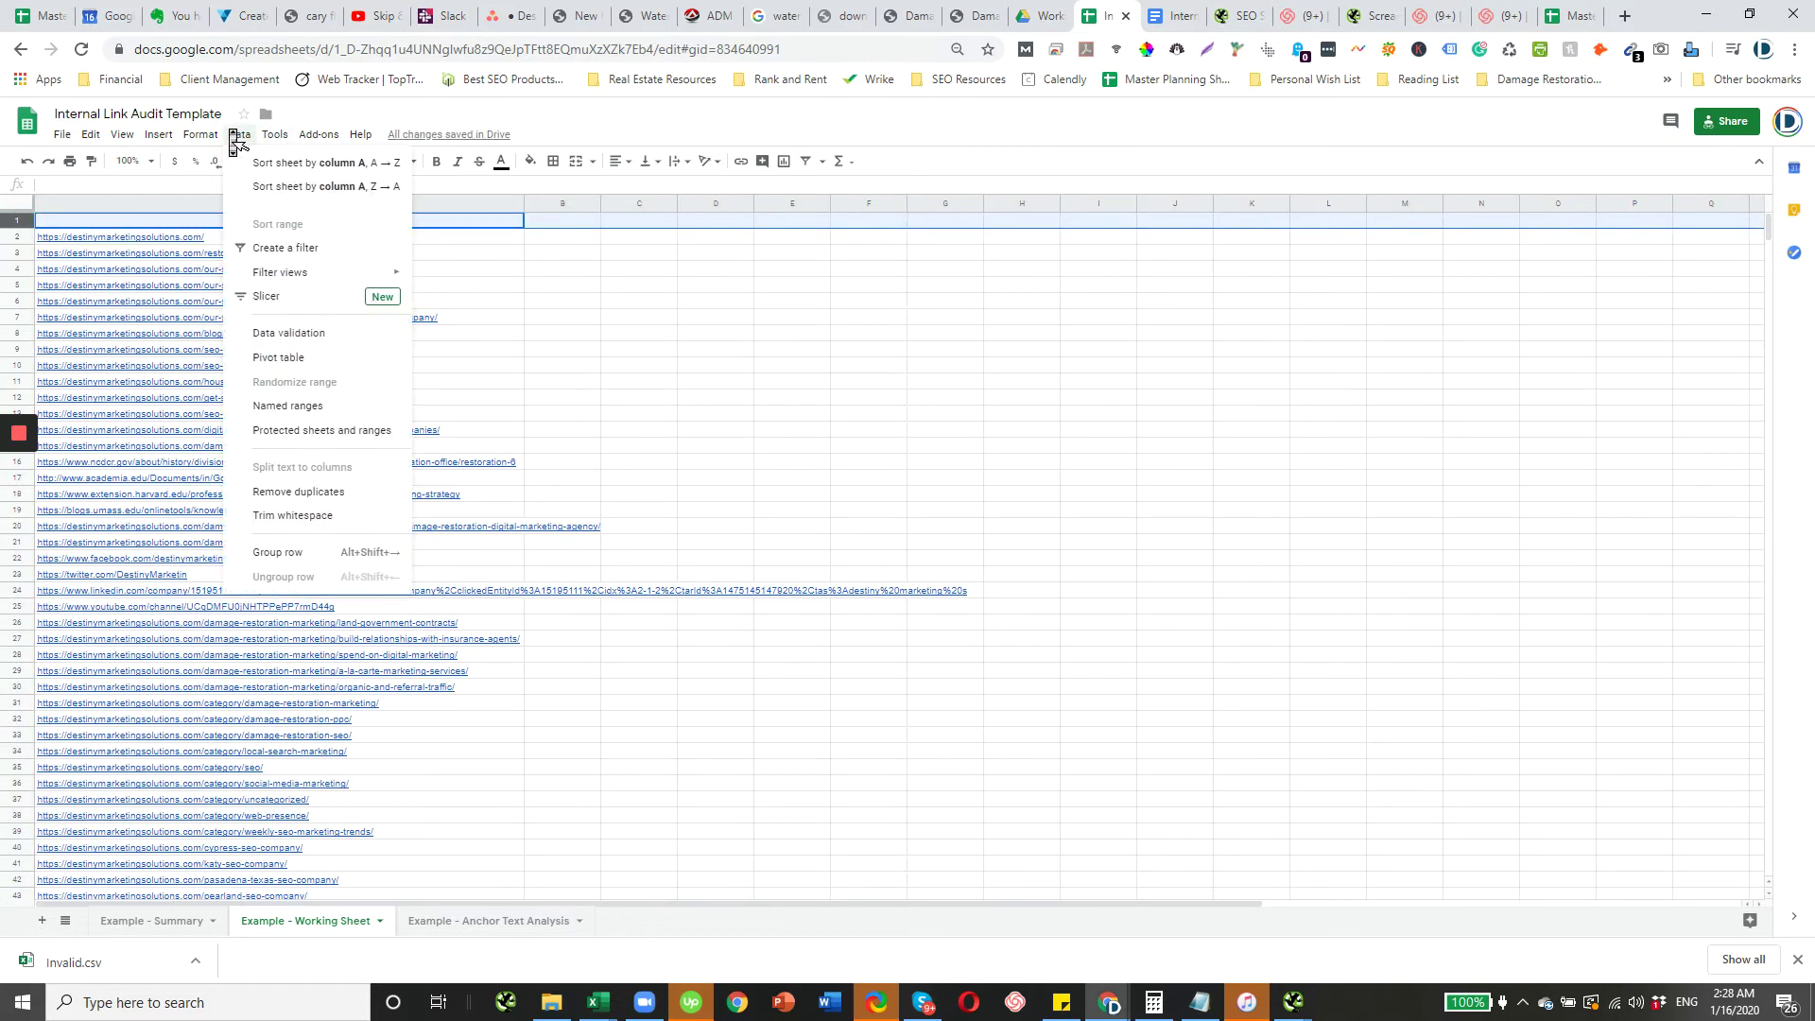
click(283, 248)
click(646, 287)
- Filter column A to rows whose text contains 'restoration'
click(516, 221)
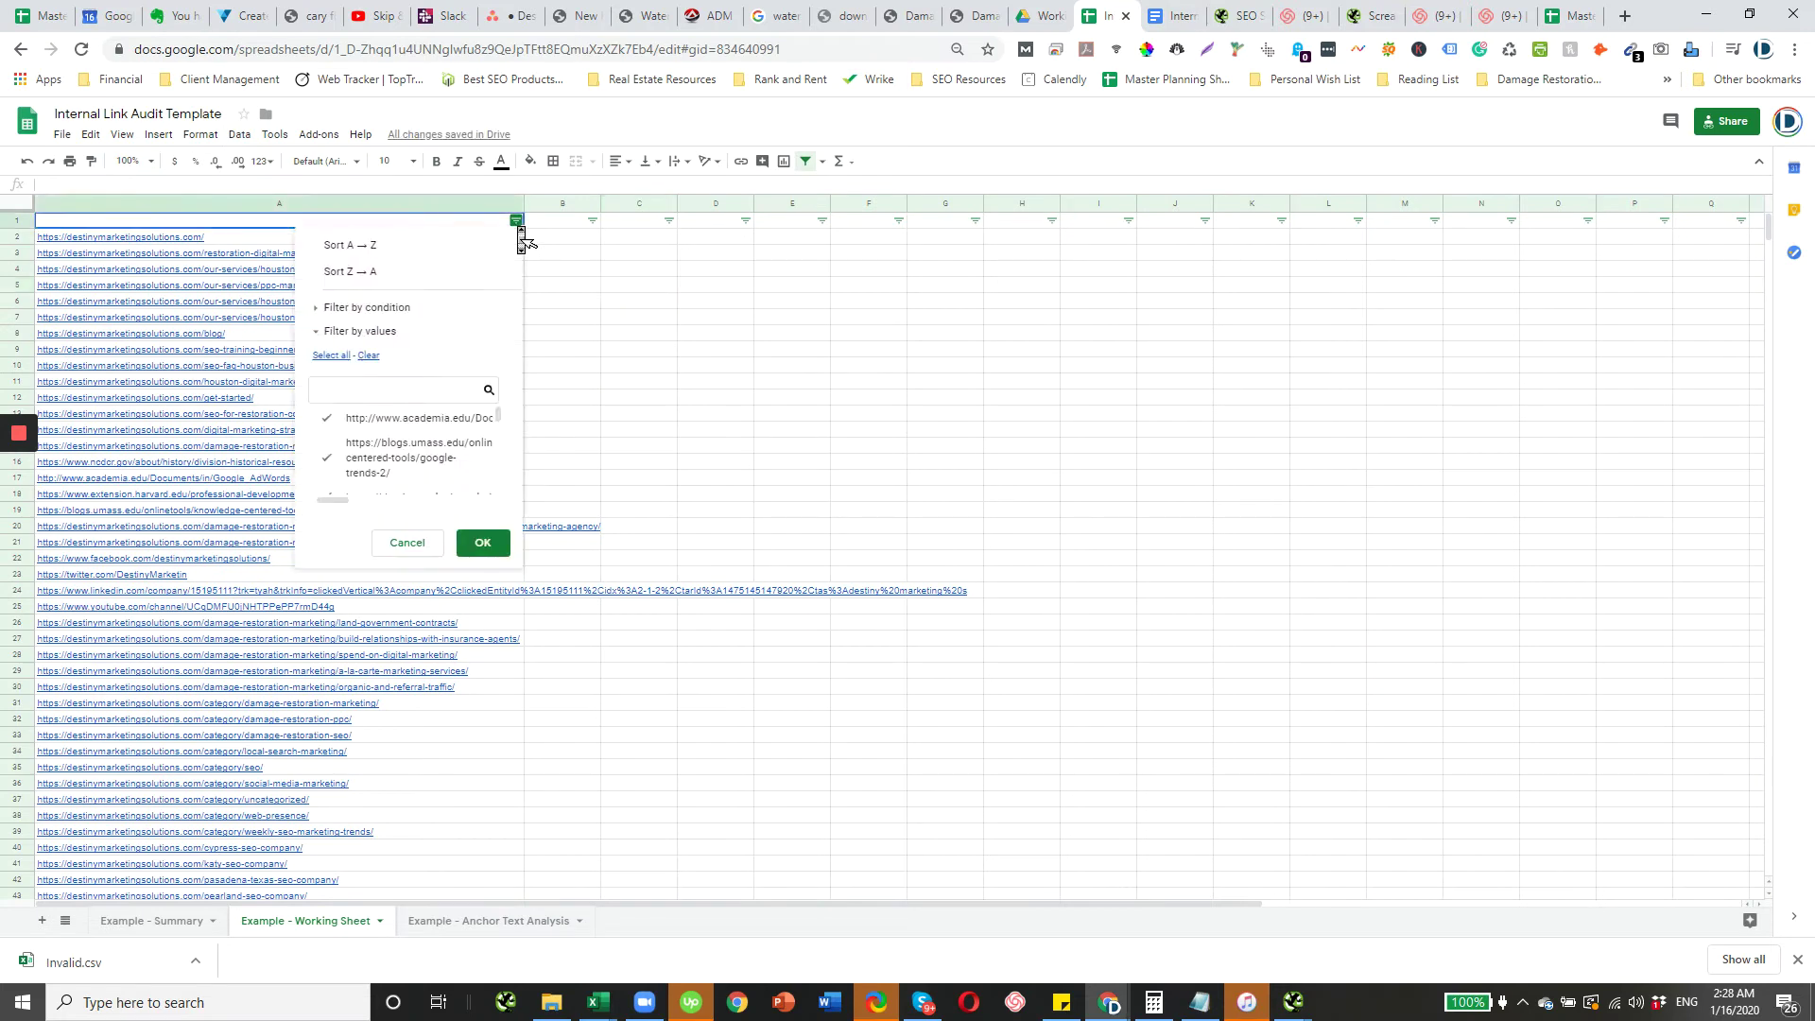
click(365, 310)
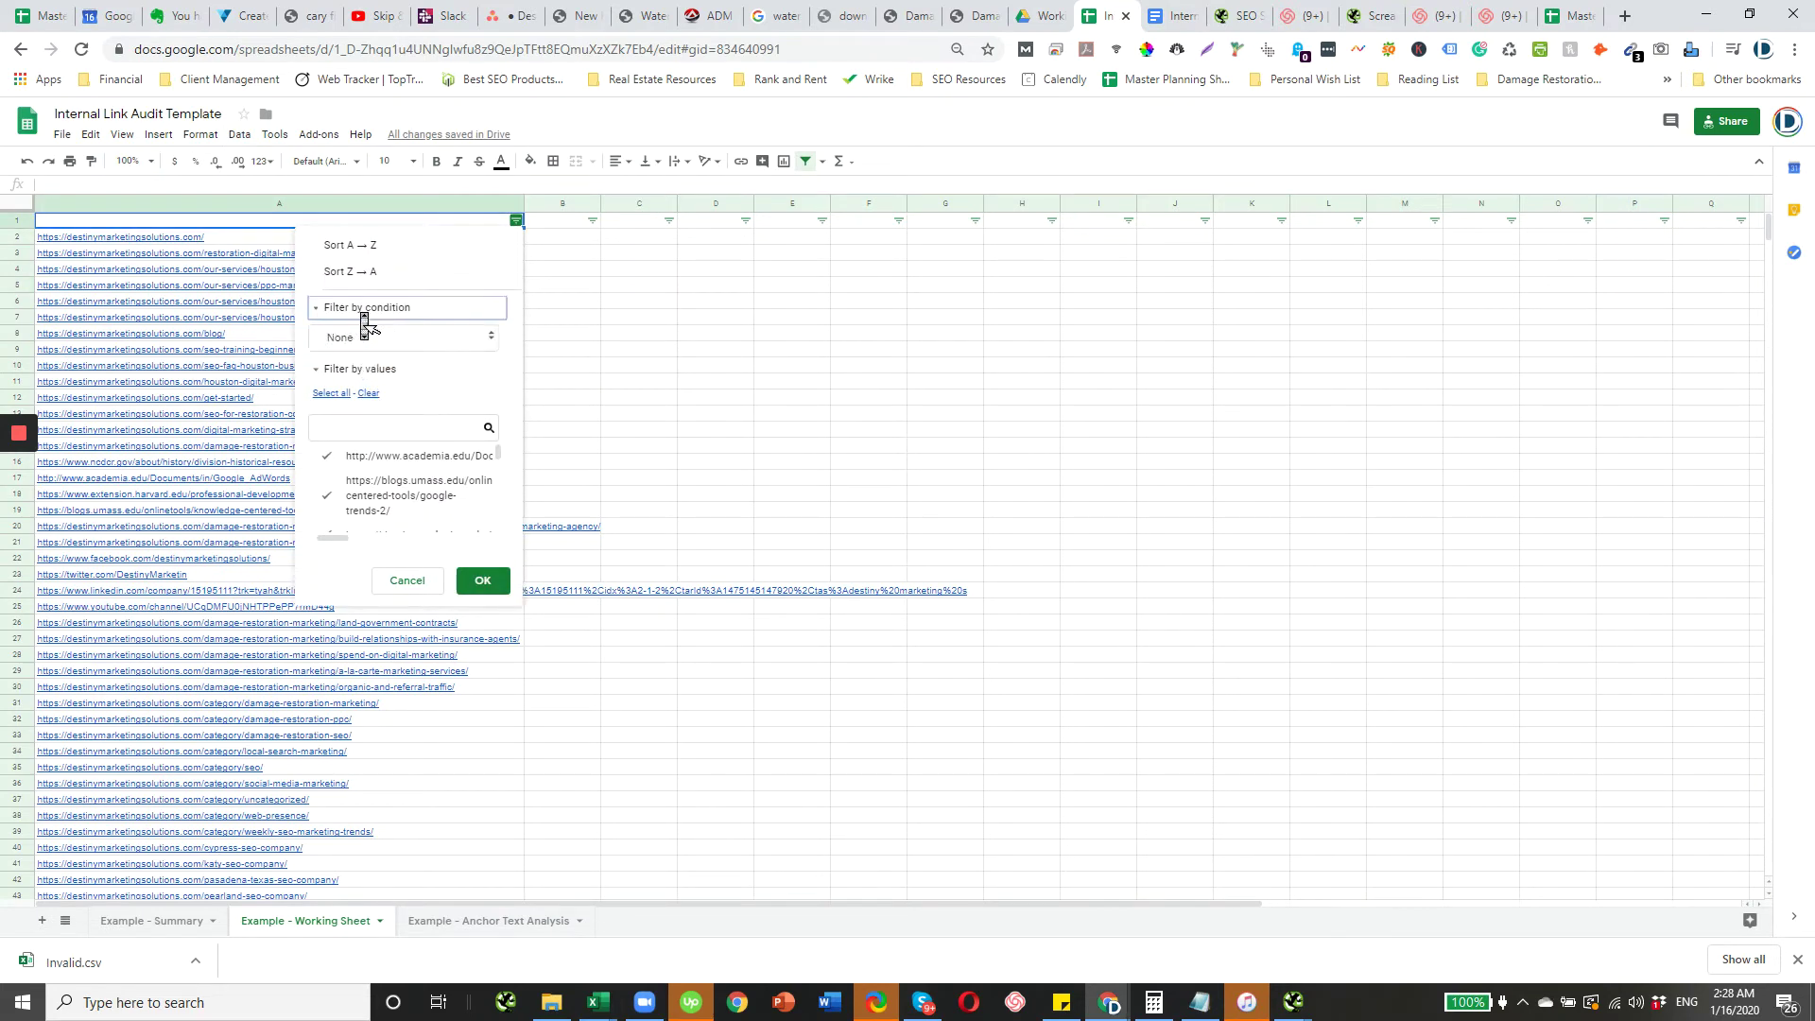
click(370, 340)
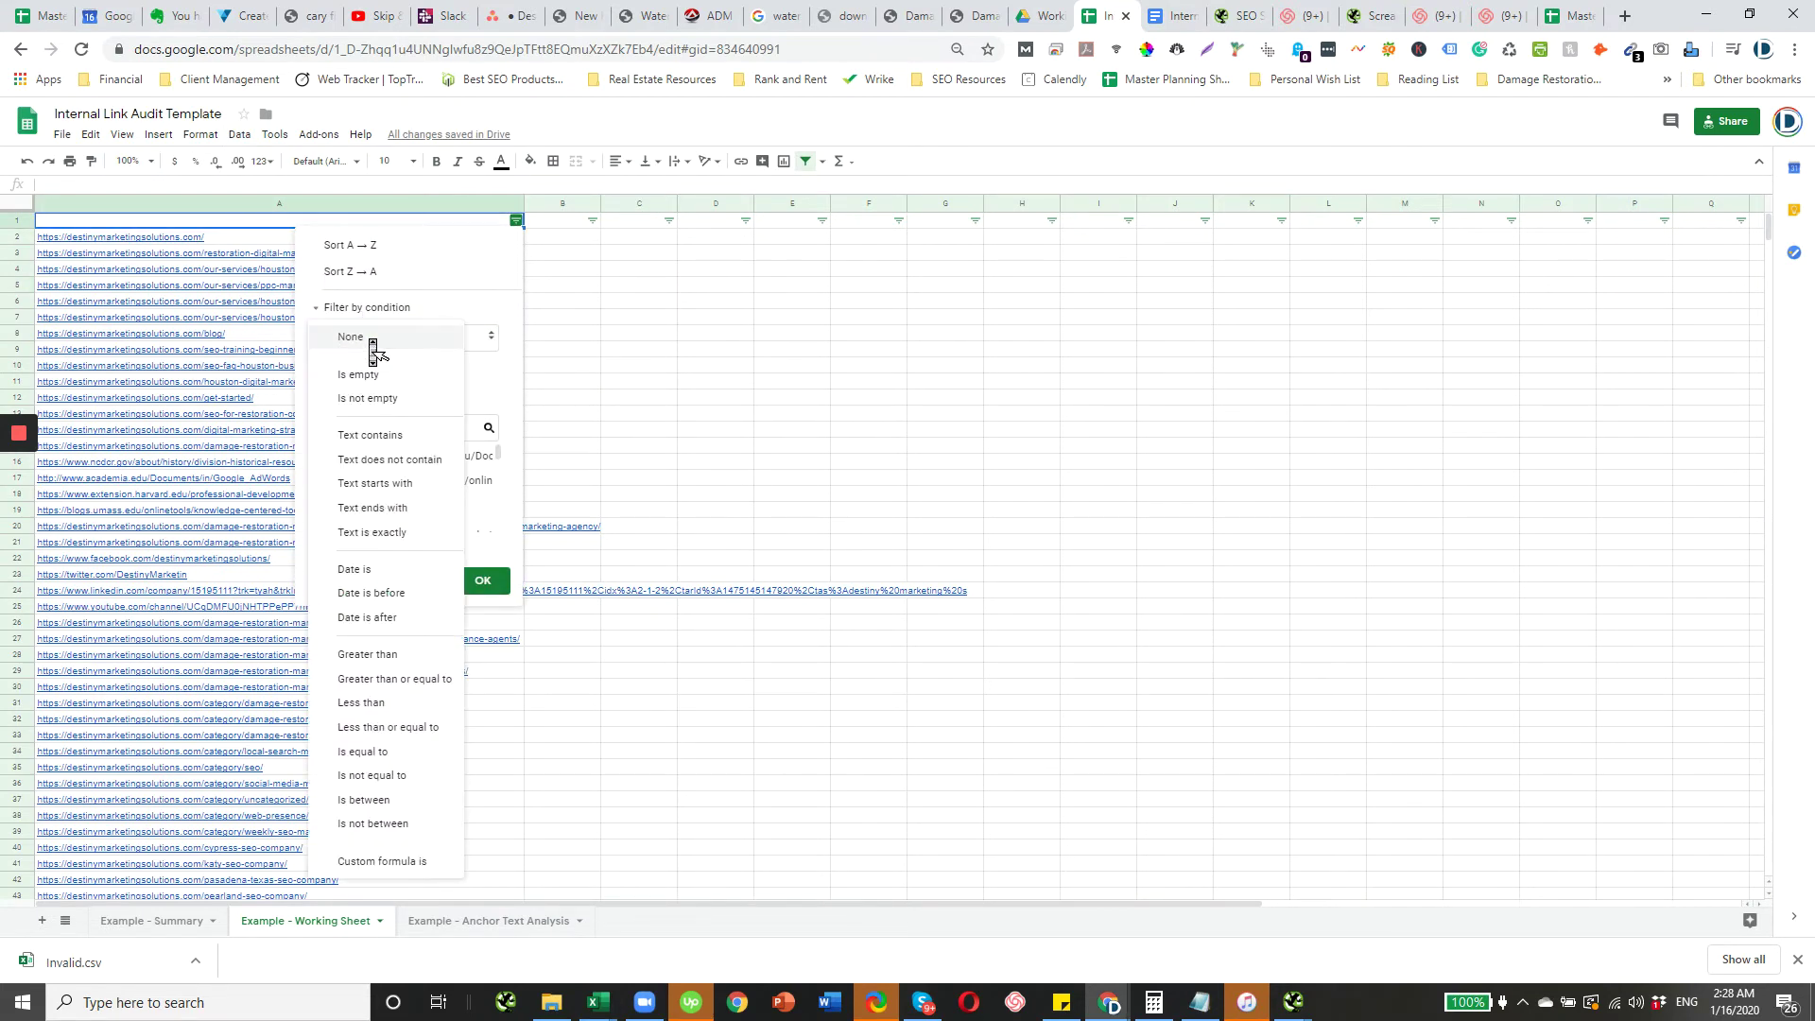
click(390, 442)
click(396, 381)
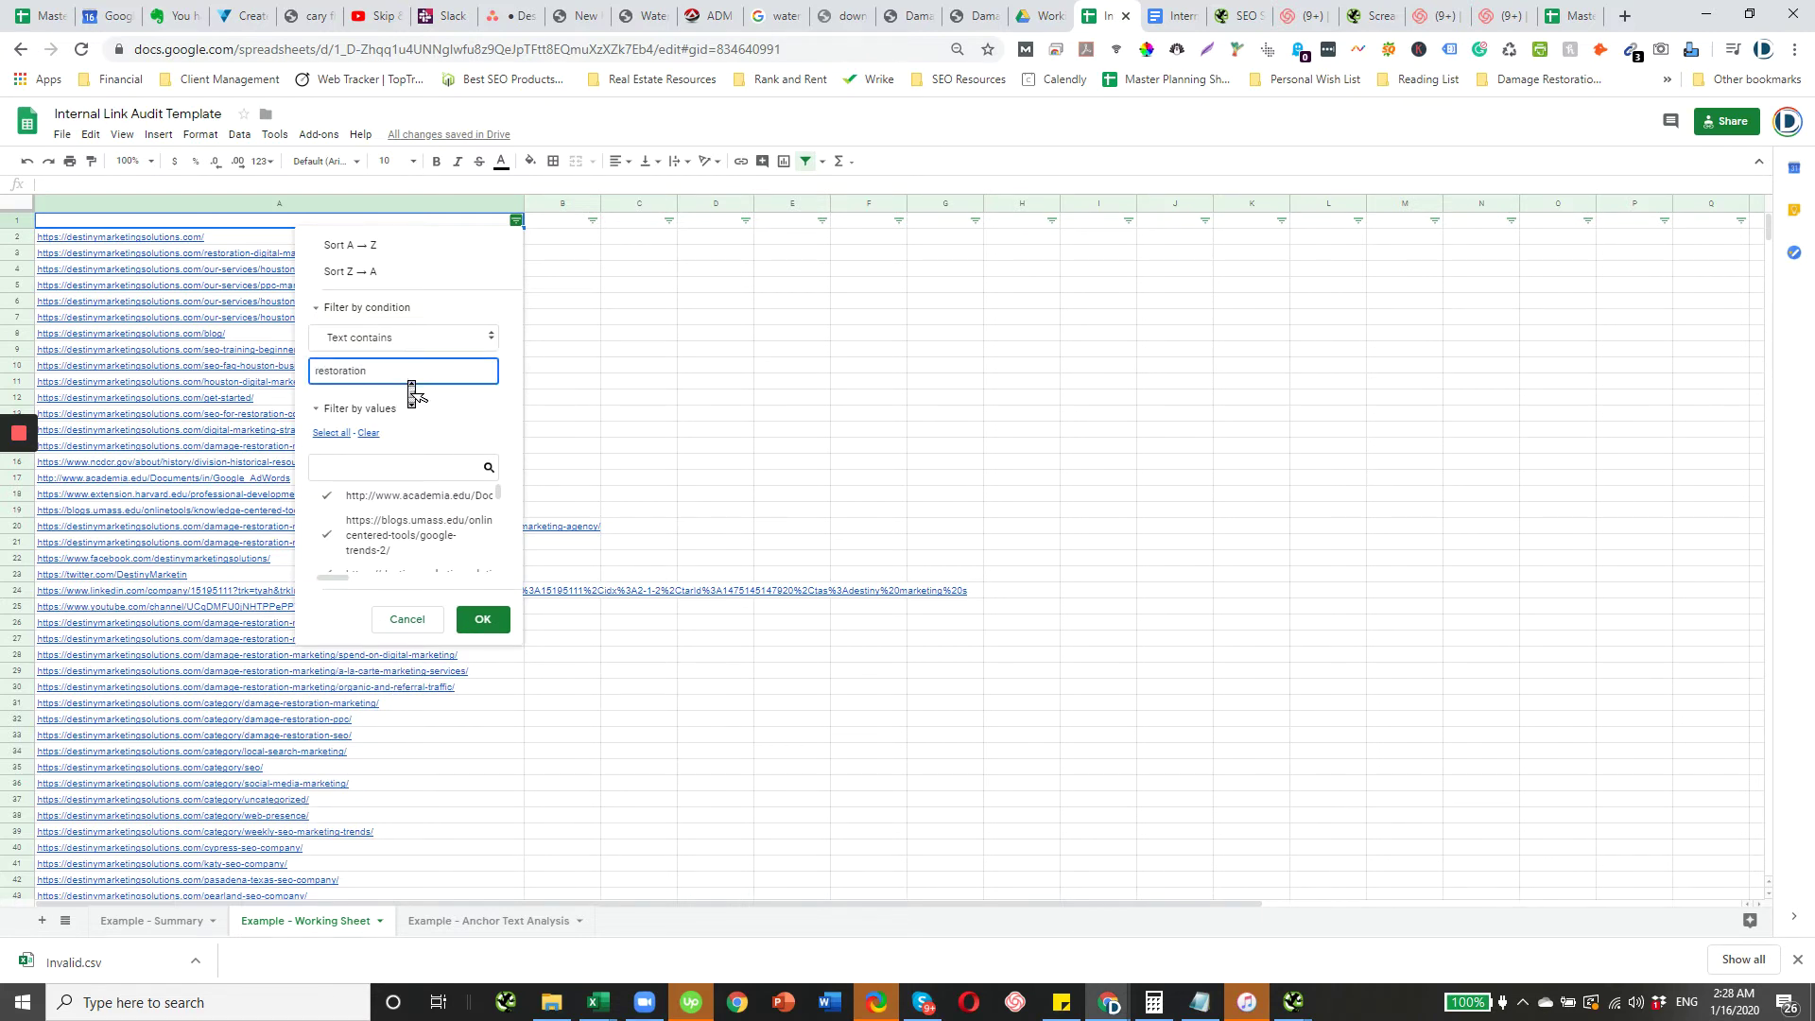
click(484, 620)
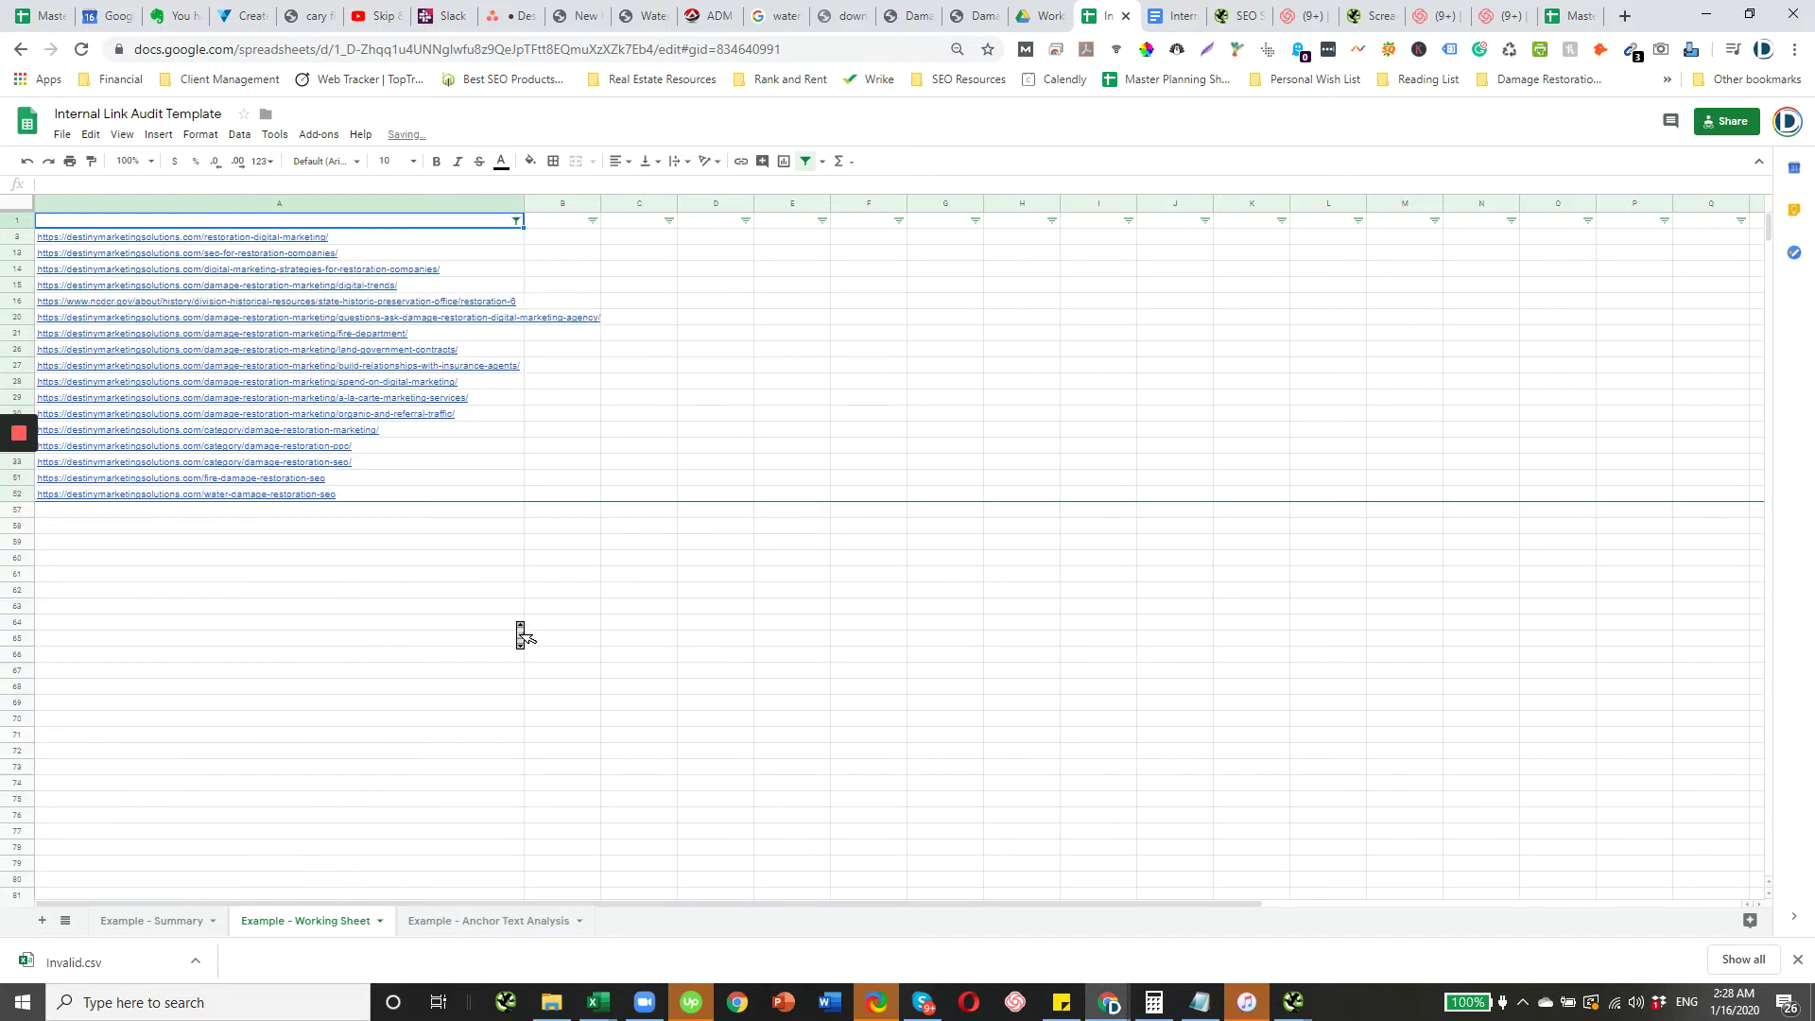
- Select the 17 filtered restoration links, then go to the Example - Summary sheet
click(561, 624)
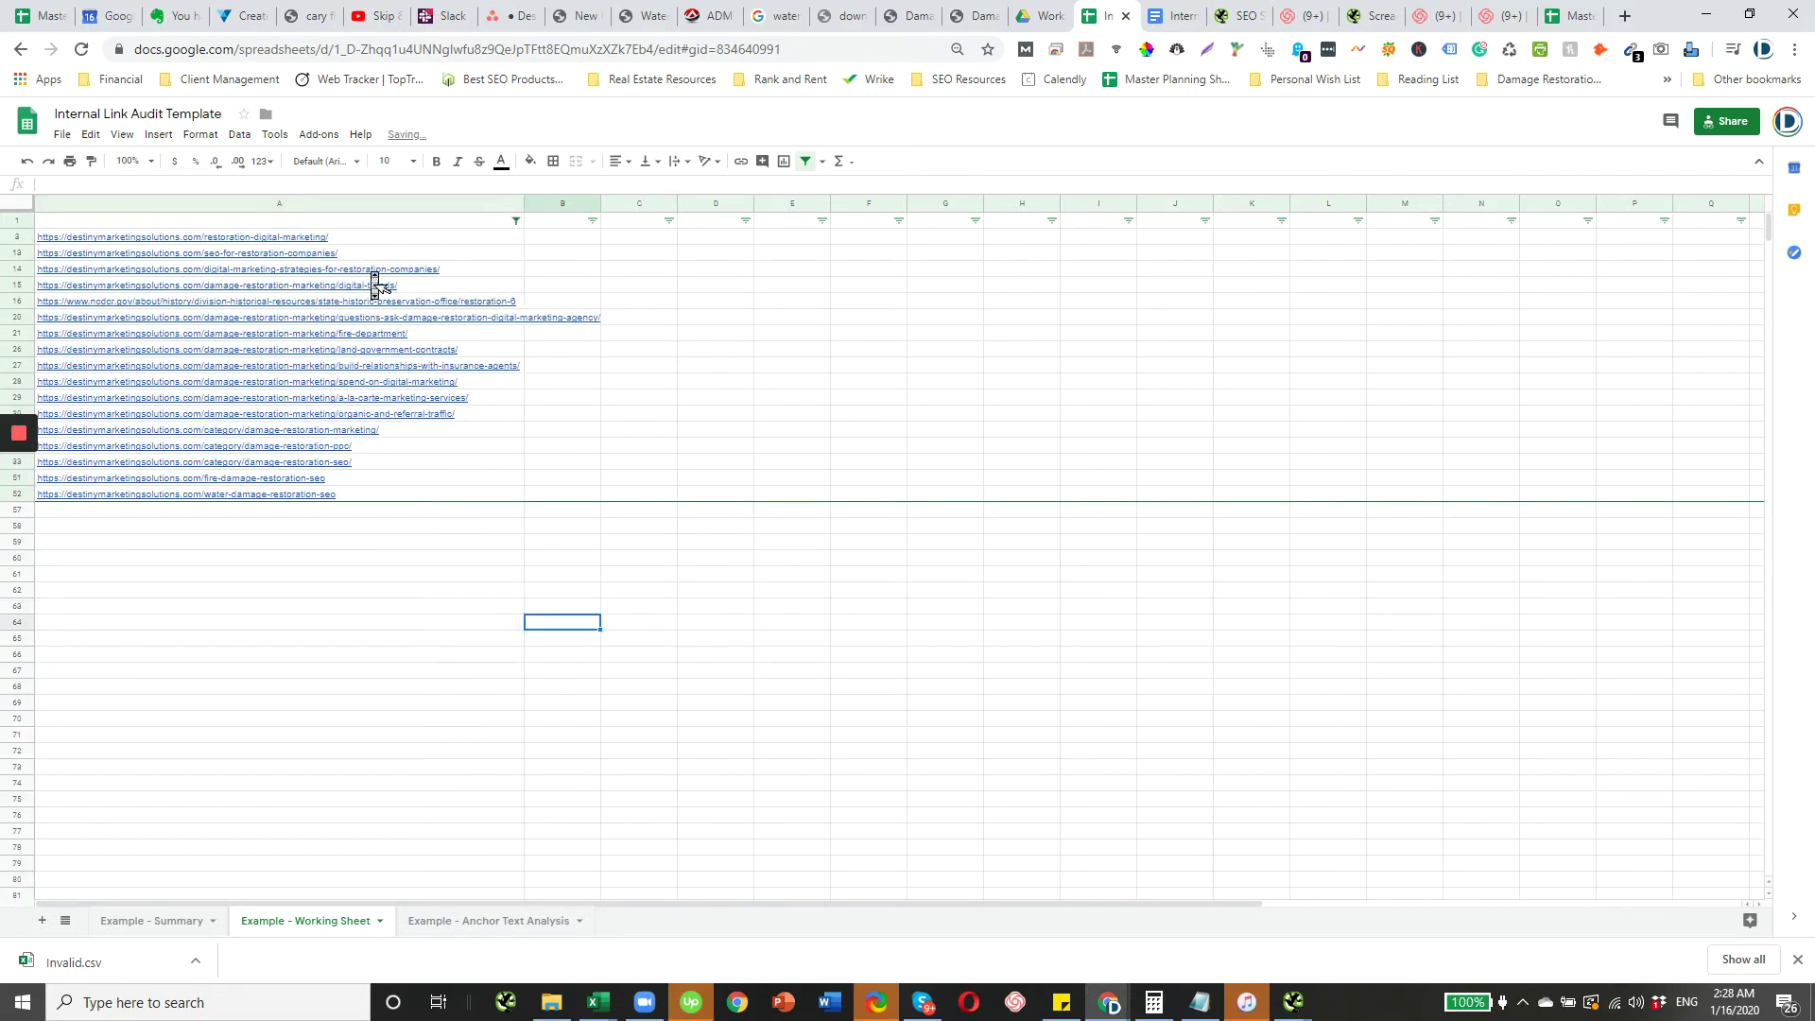
click(399, 240)
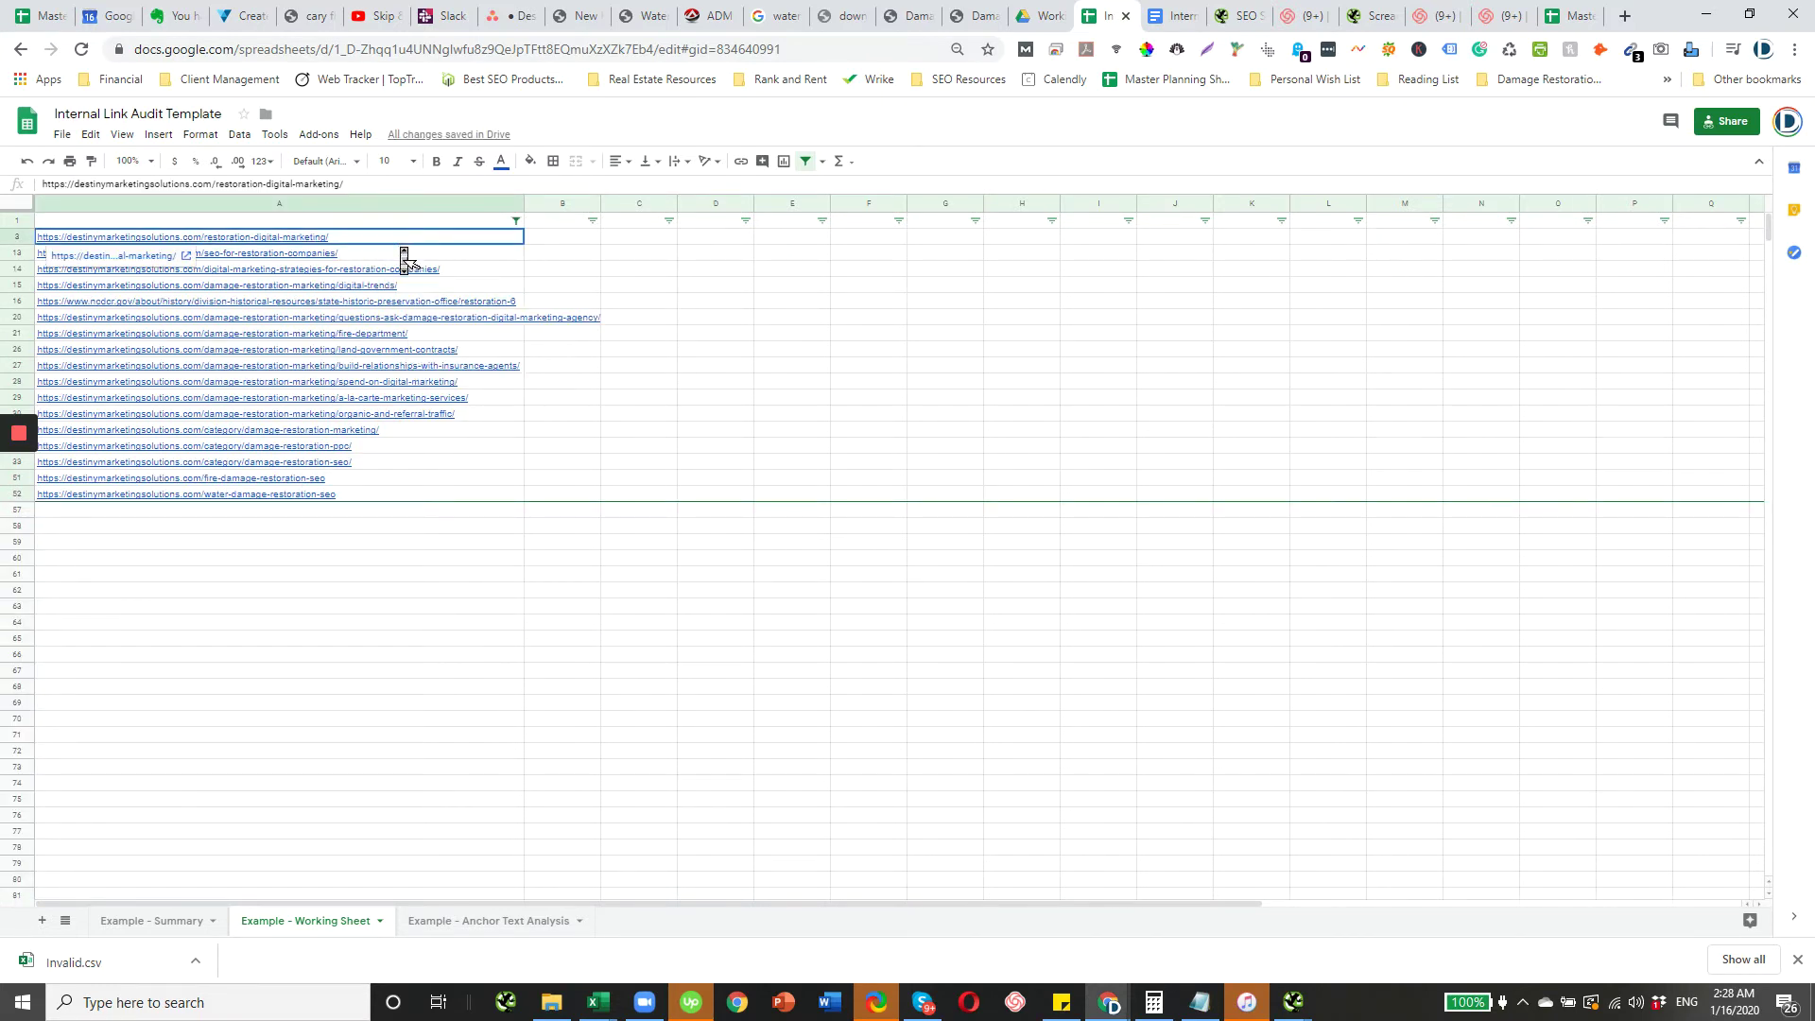
drag(404, 260, 380, 510)
key(ctrl+c)
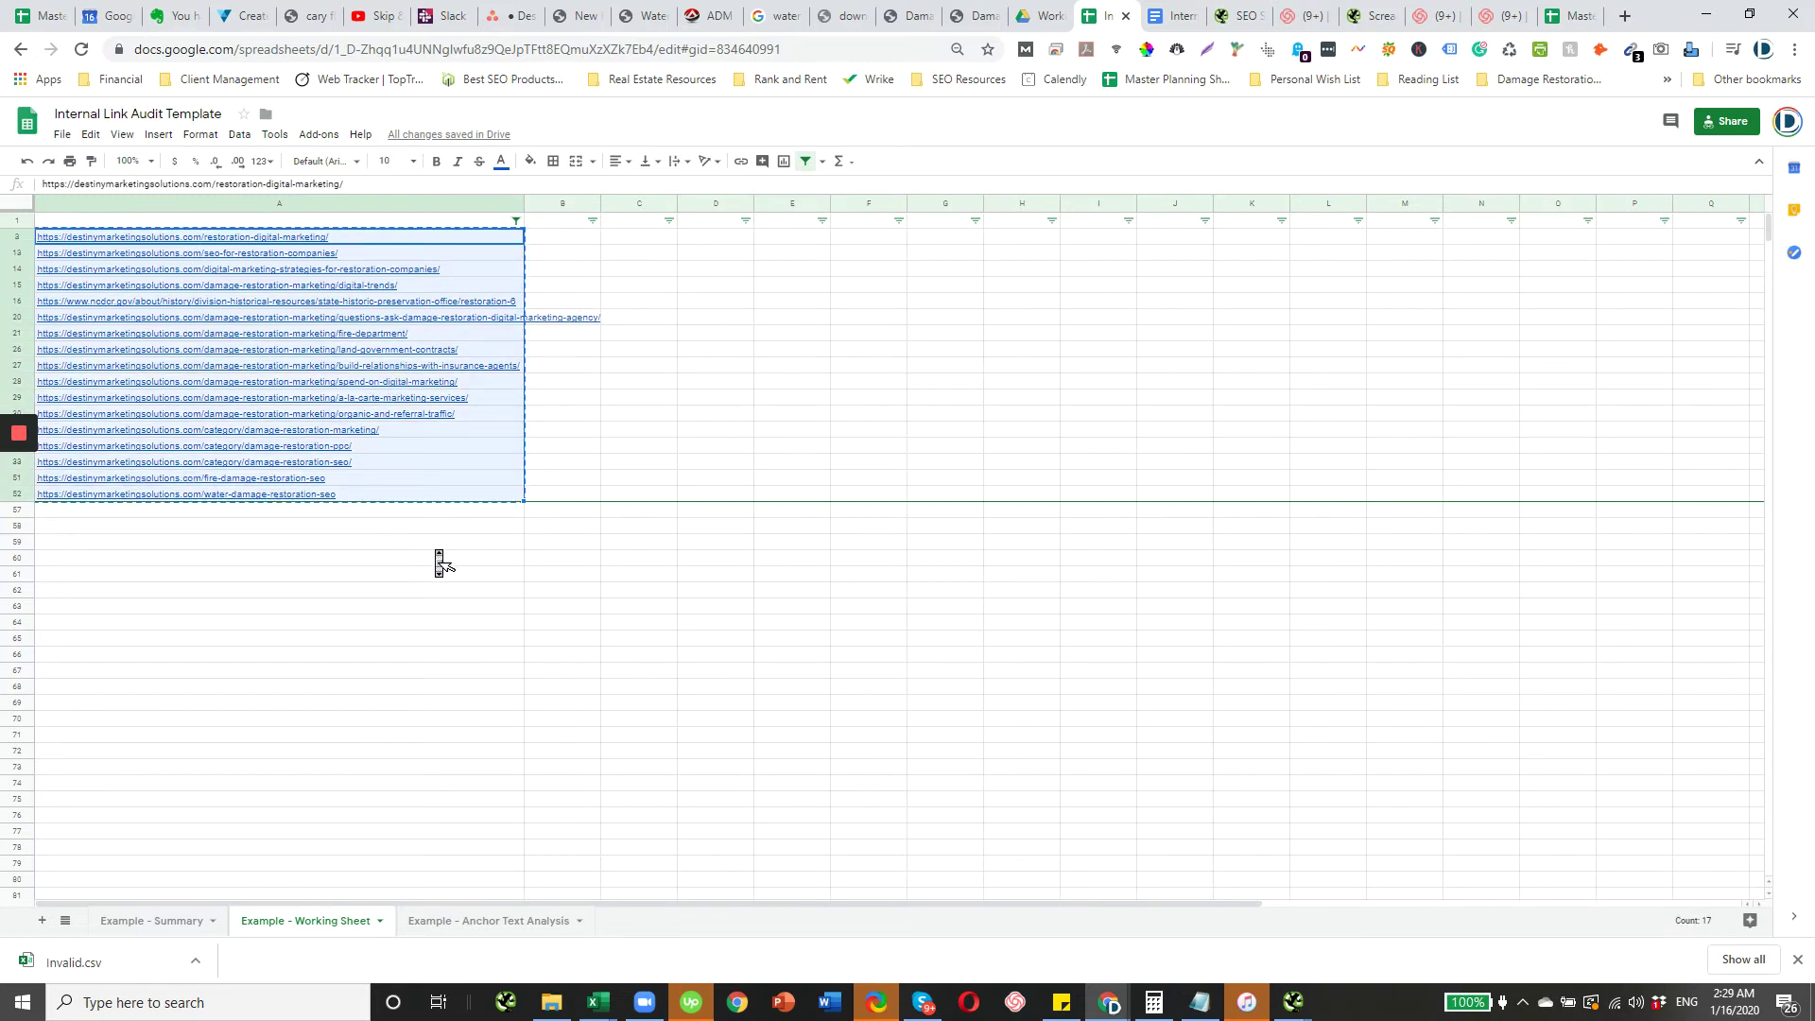
click(156, 921)
- Replace the old URL list in All Outlinks cell G2 with the 17 restoration links
click(1007, 679)
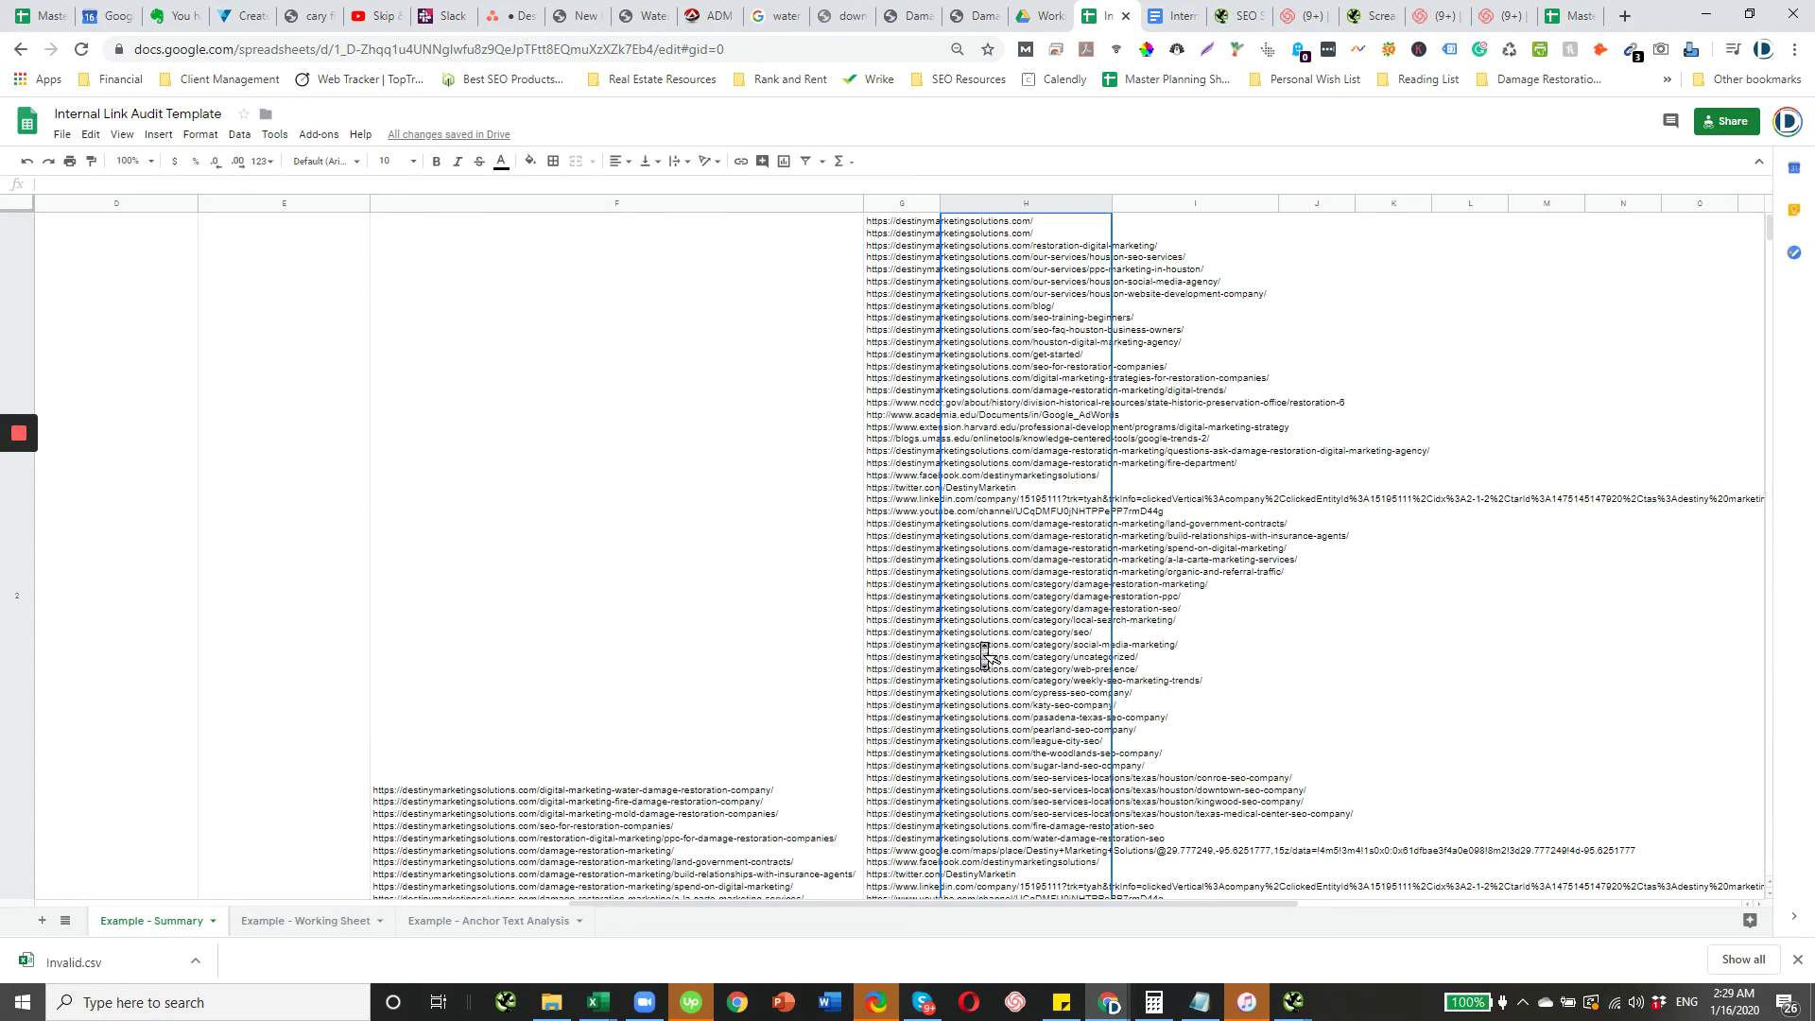
click(913, 605)
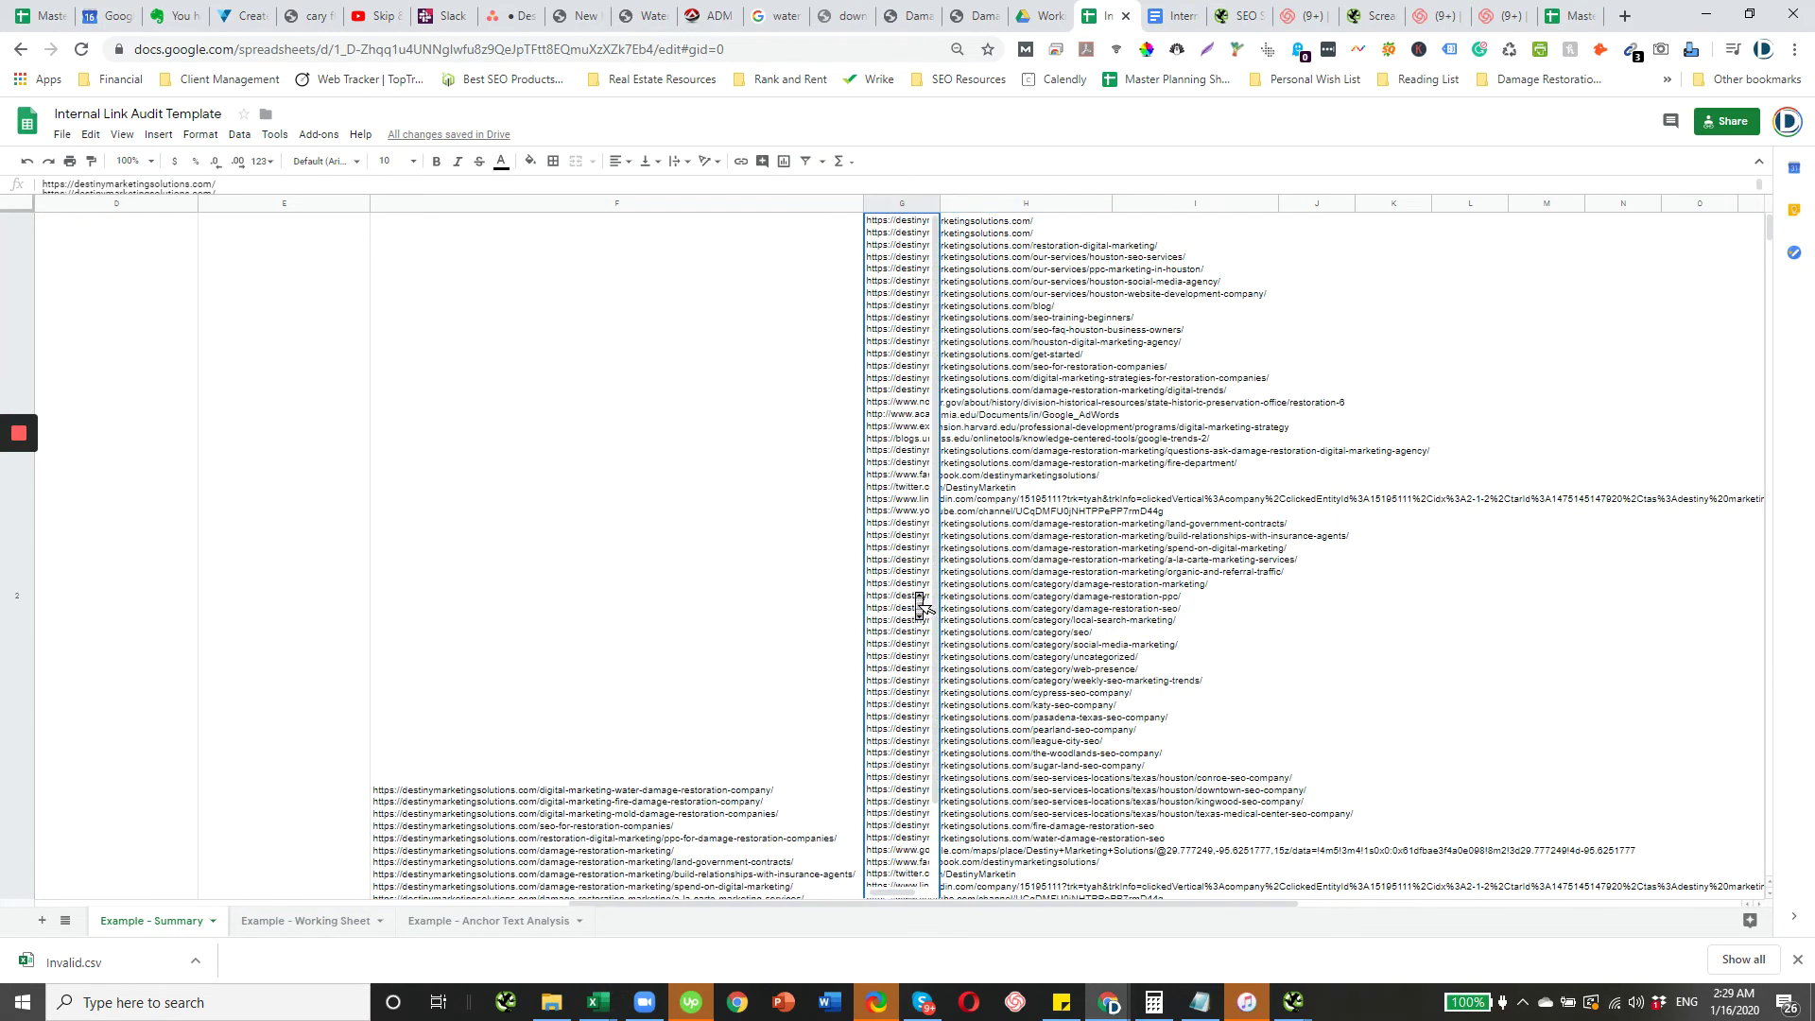
key(Delete)
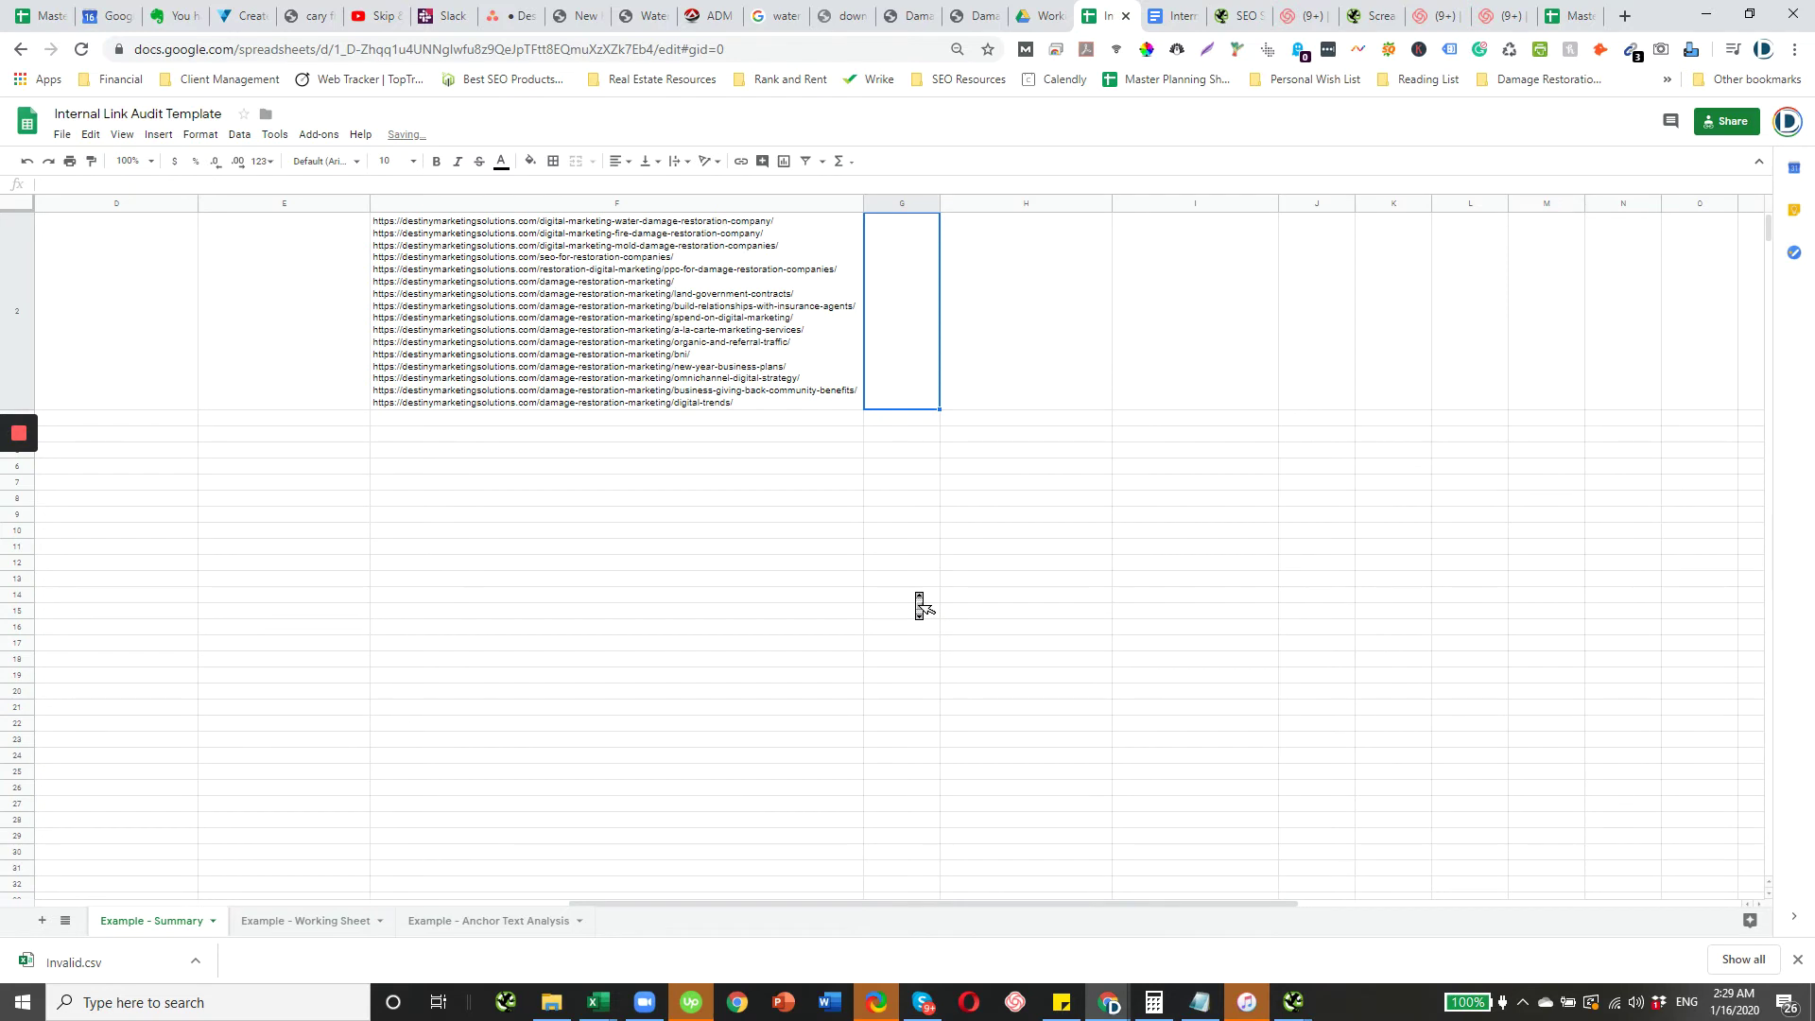
double_click(913, 255)
key(ctrl+v)
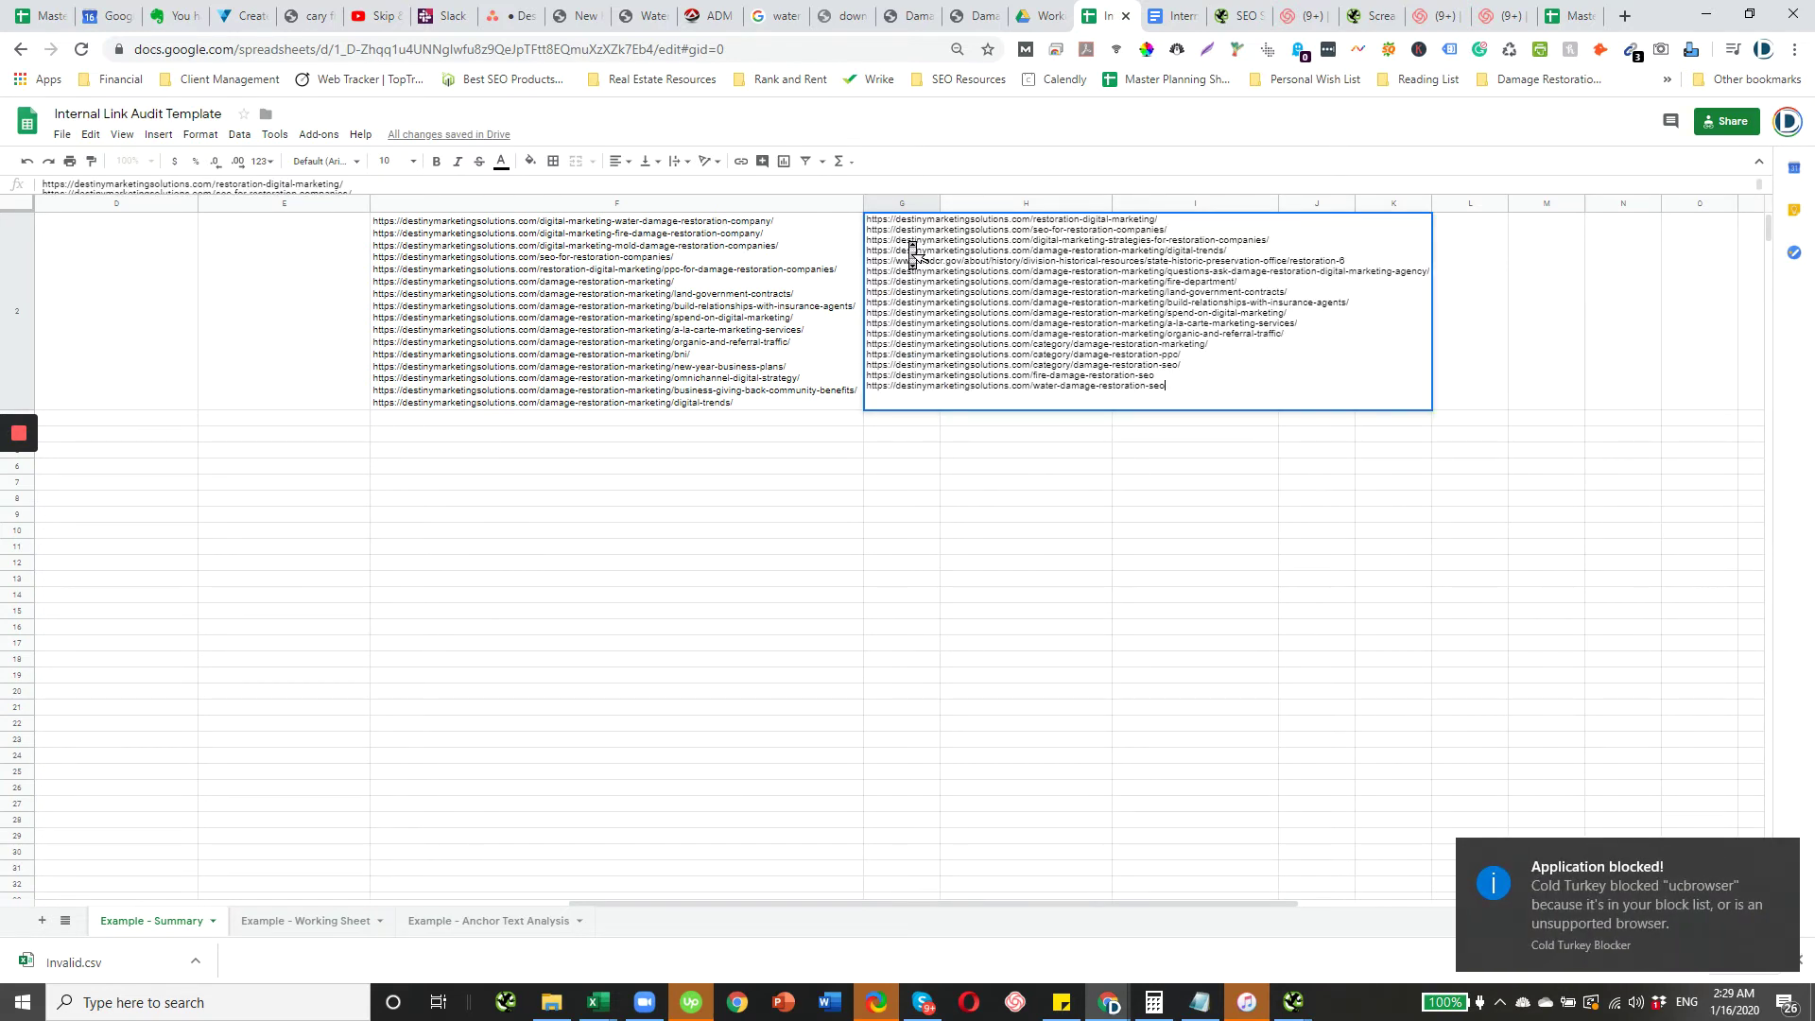
click(924, 480)
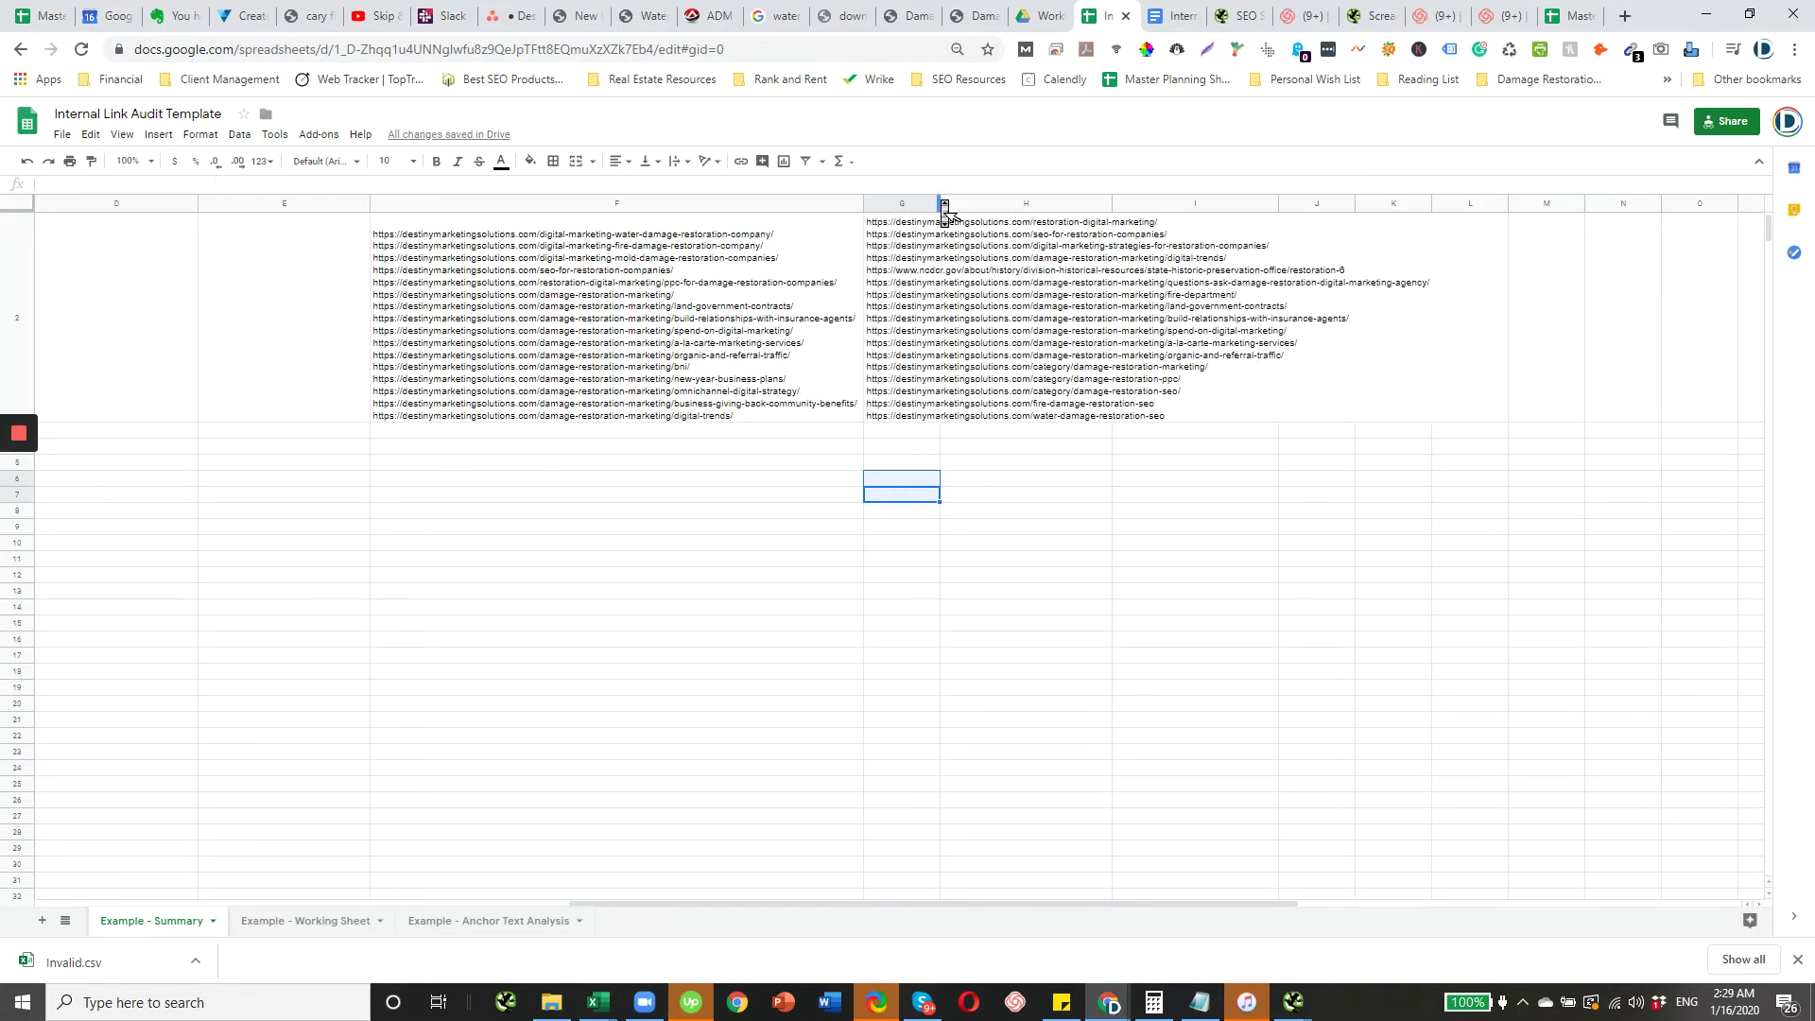
- Auto-fit column G's width so the full outlink URLs fit
click(942, 204)
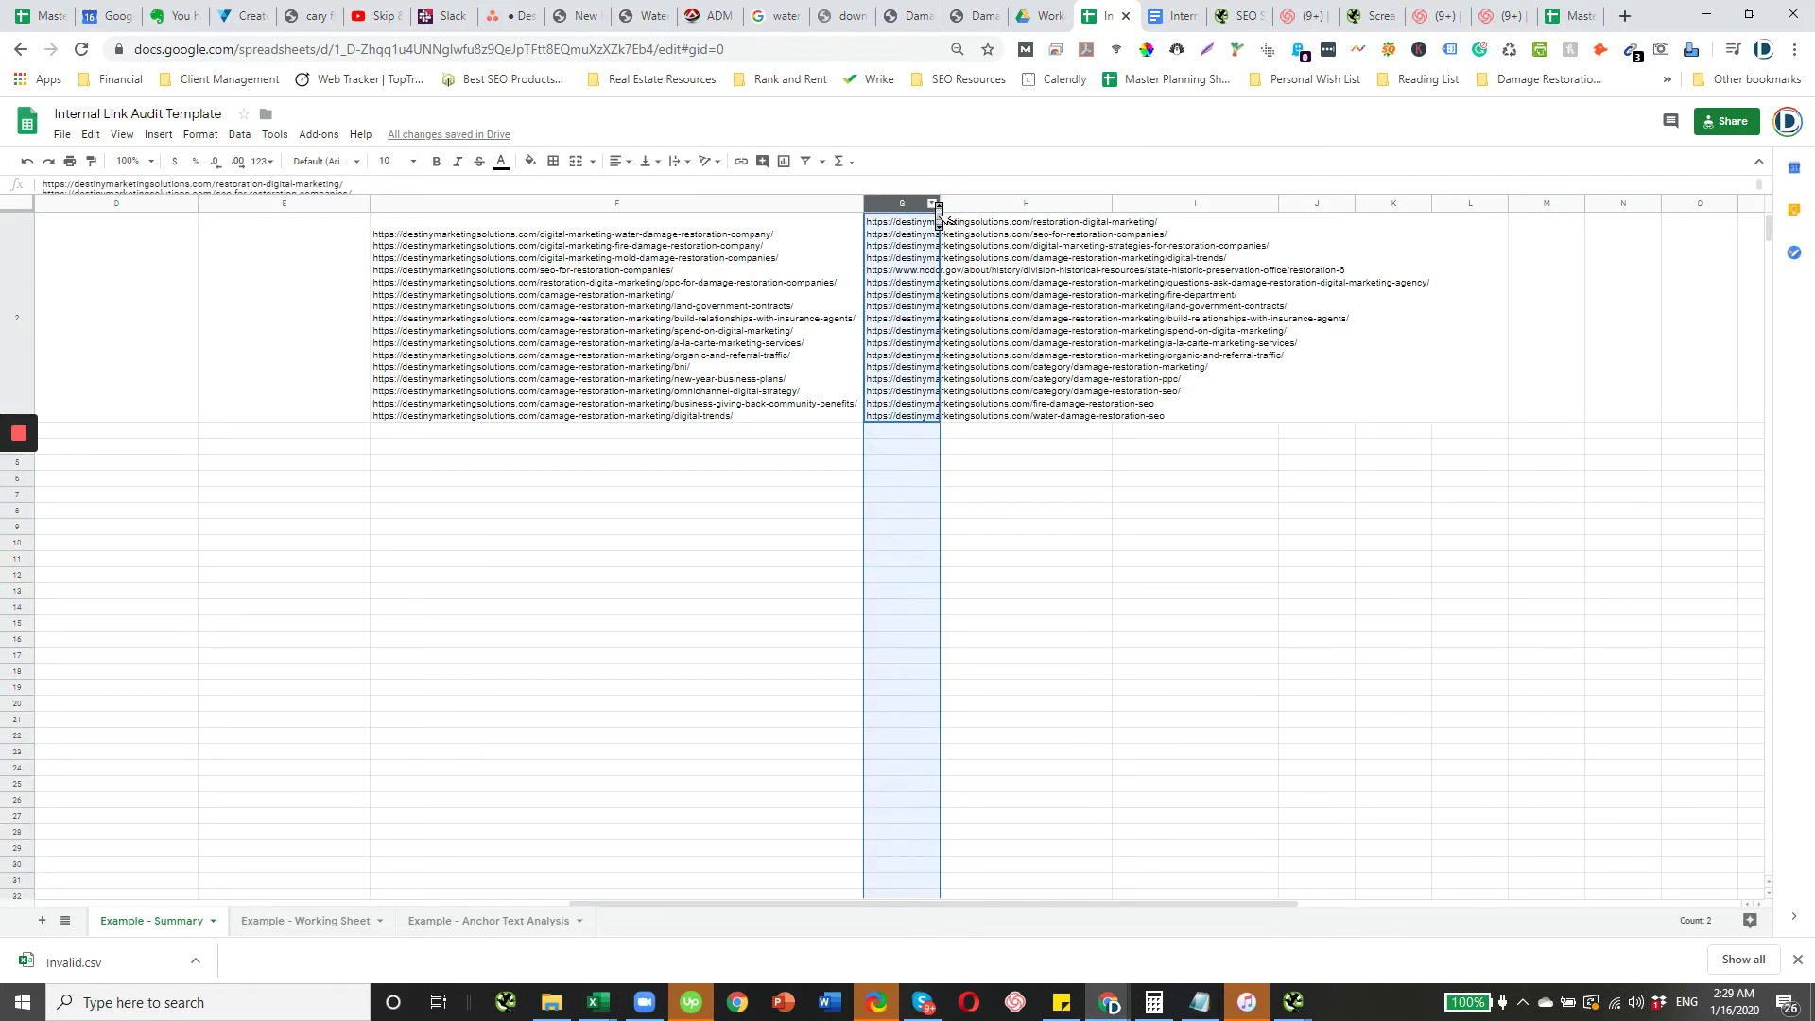
right_click(938, 216)
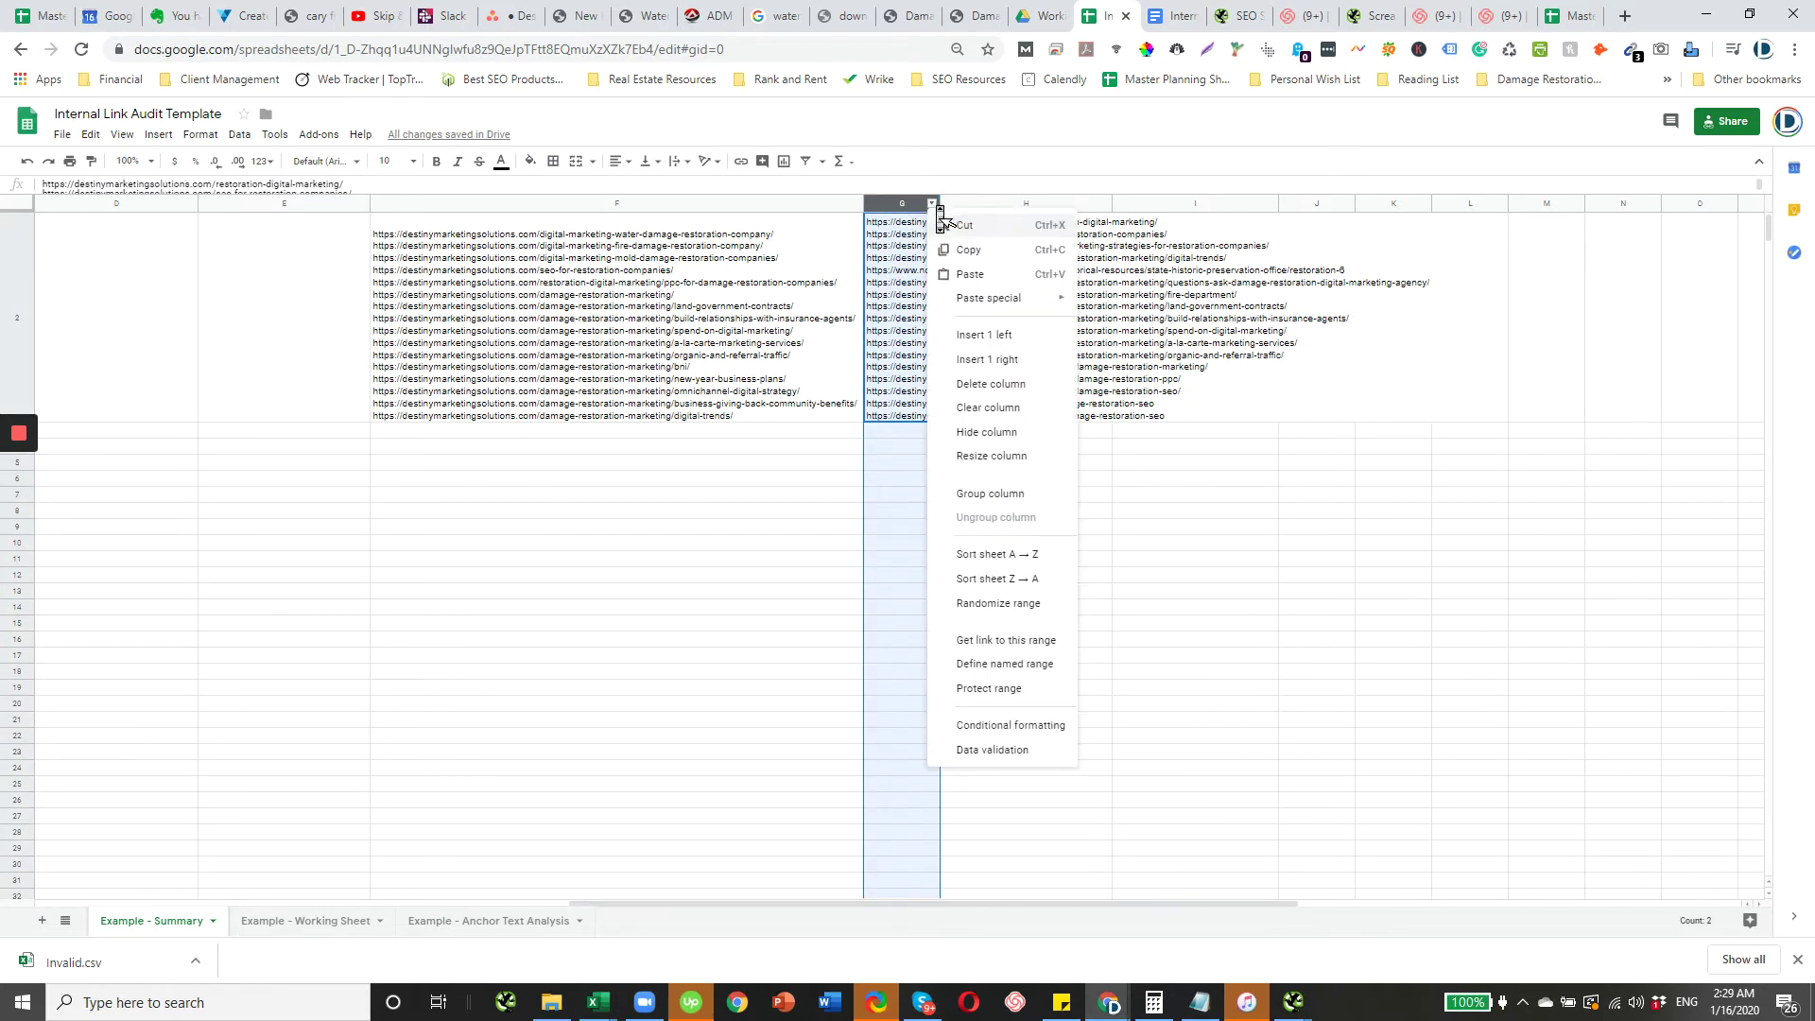
click(842, 272)
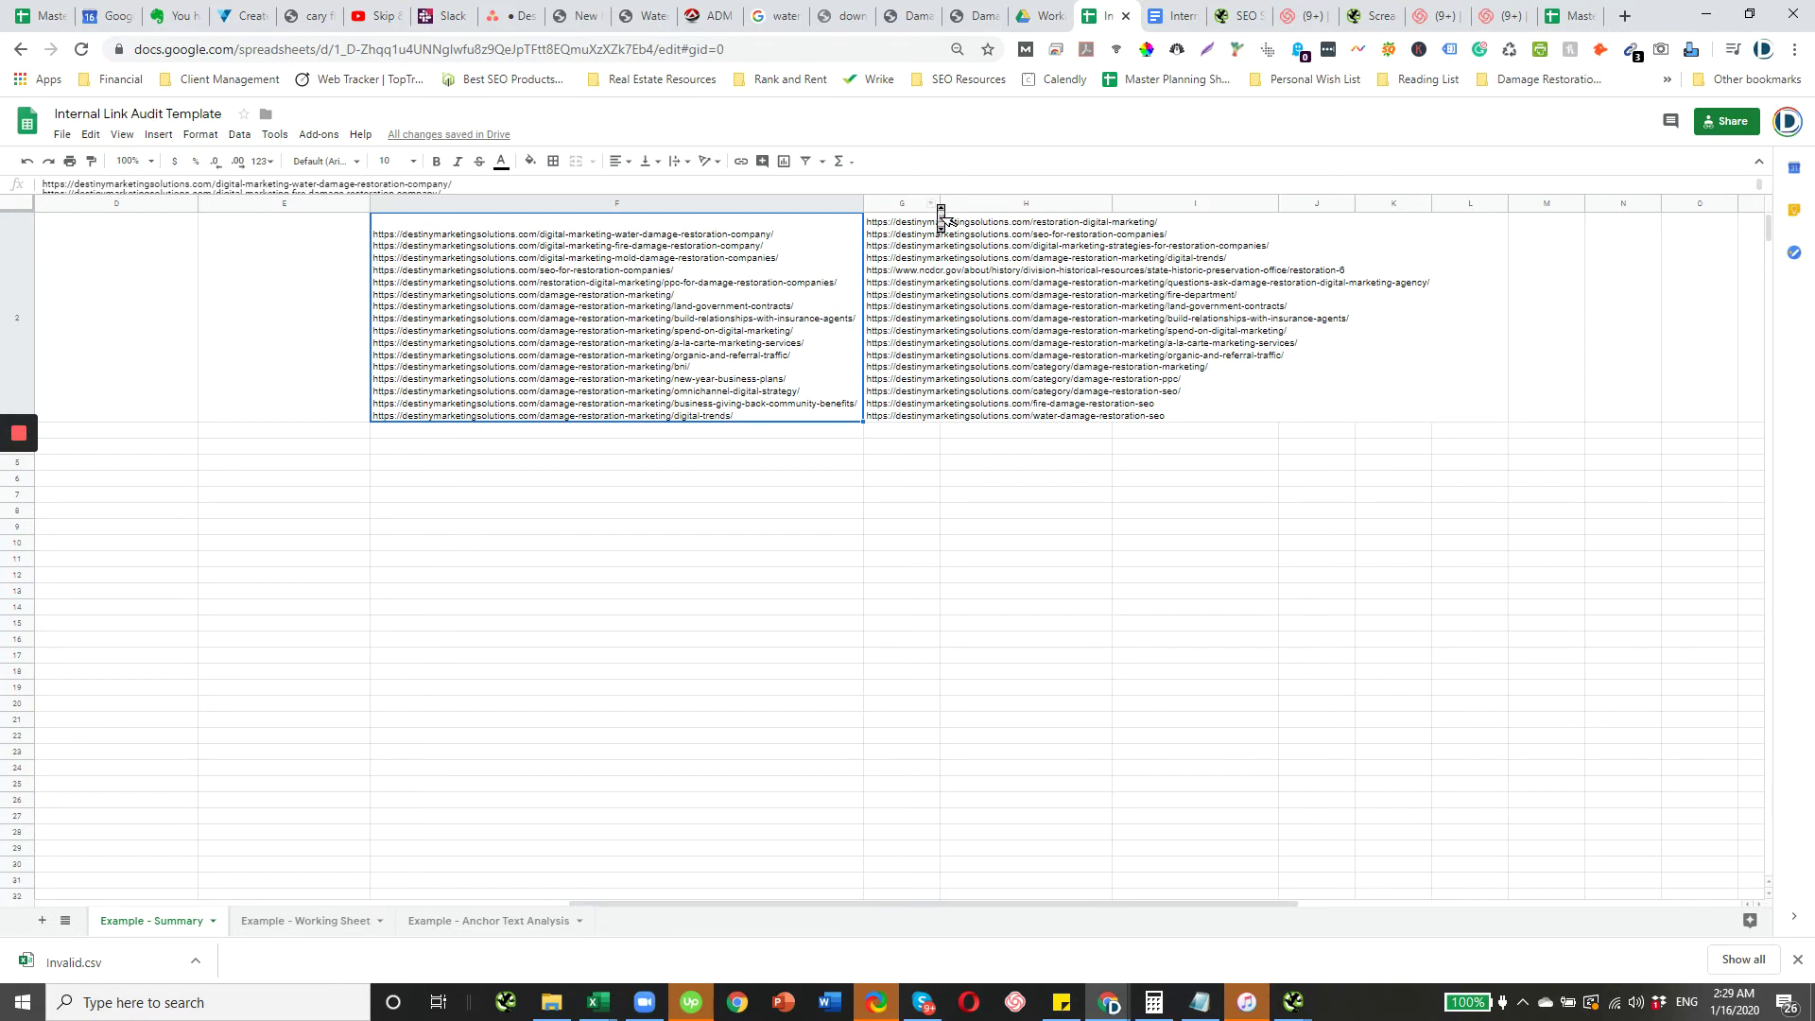
double_click(942, 213)
scroll(993, 377, up, 1)
click(1026, 380)
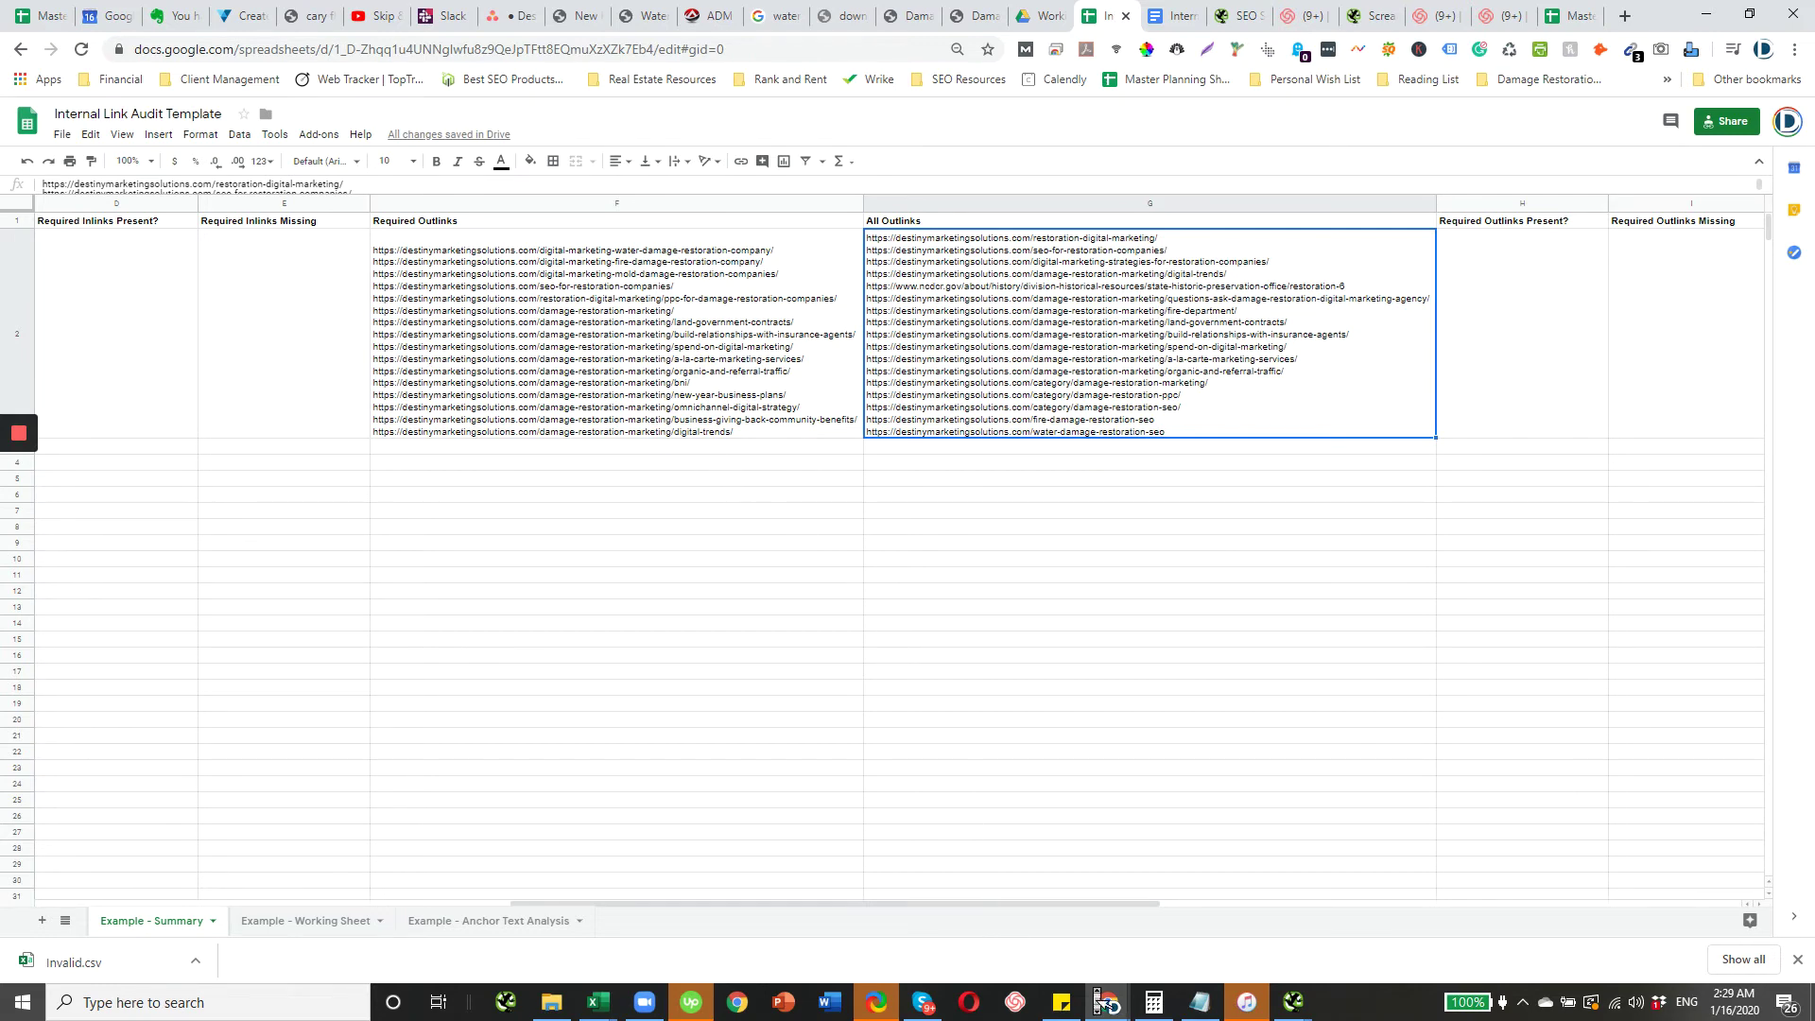
- Select all the URL text inside the All Inlinks cell C2 for copying
click(318, 446)
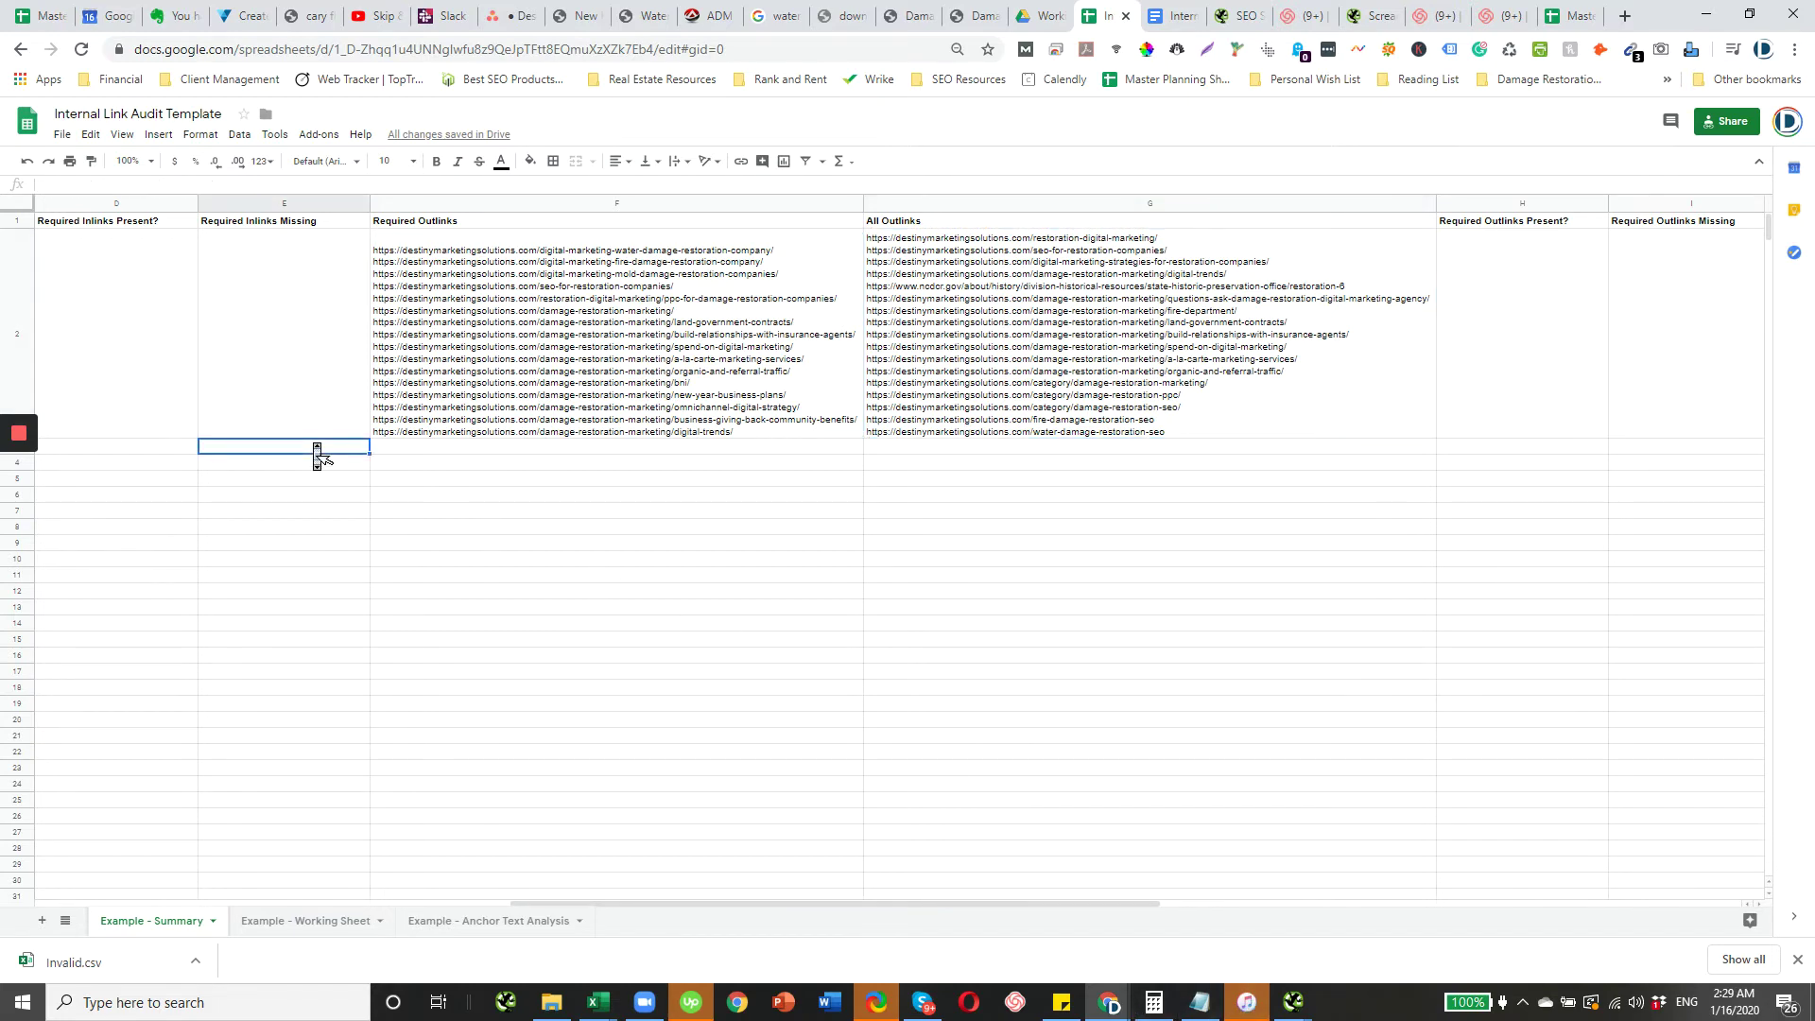
key(Left)
key(Left)
key(Left)
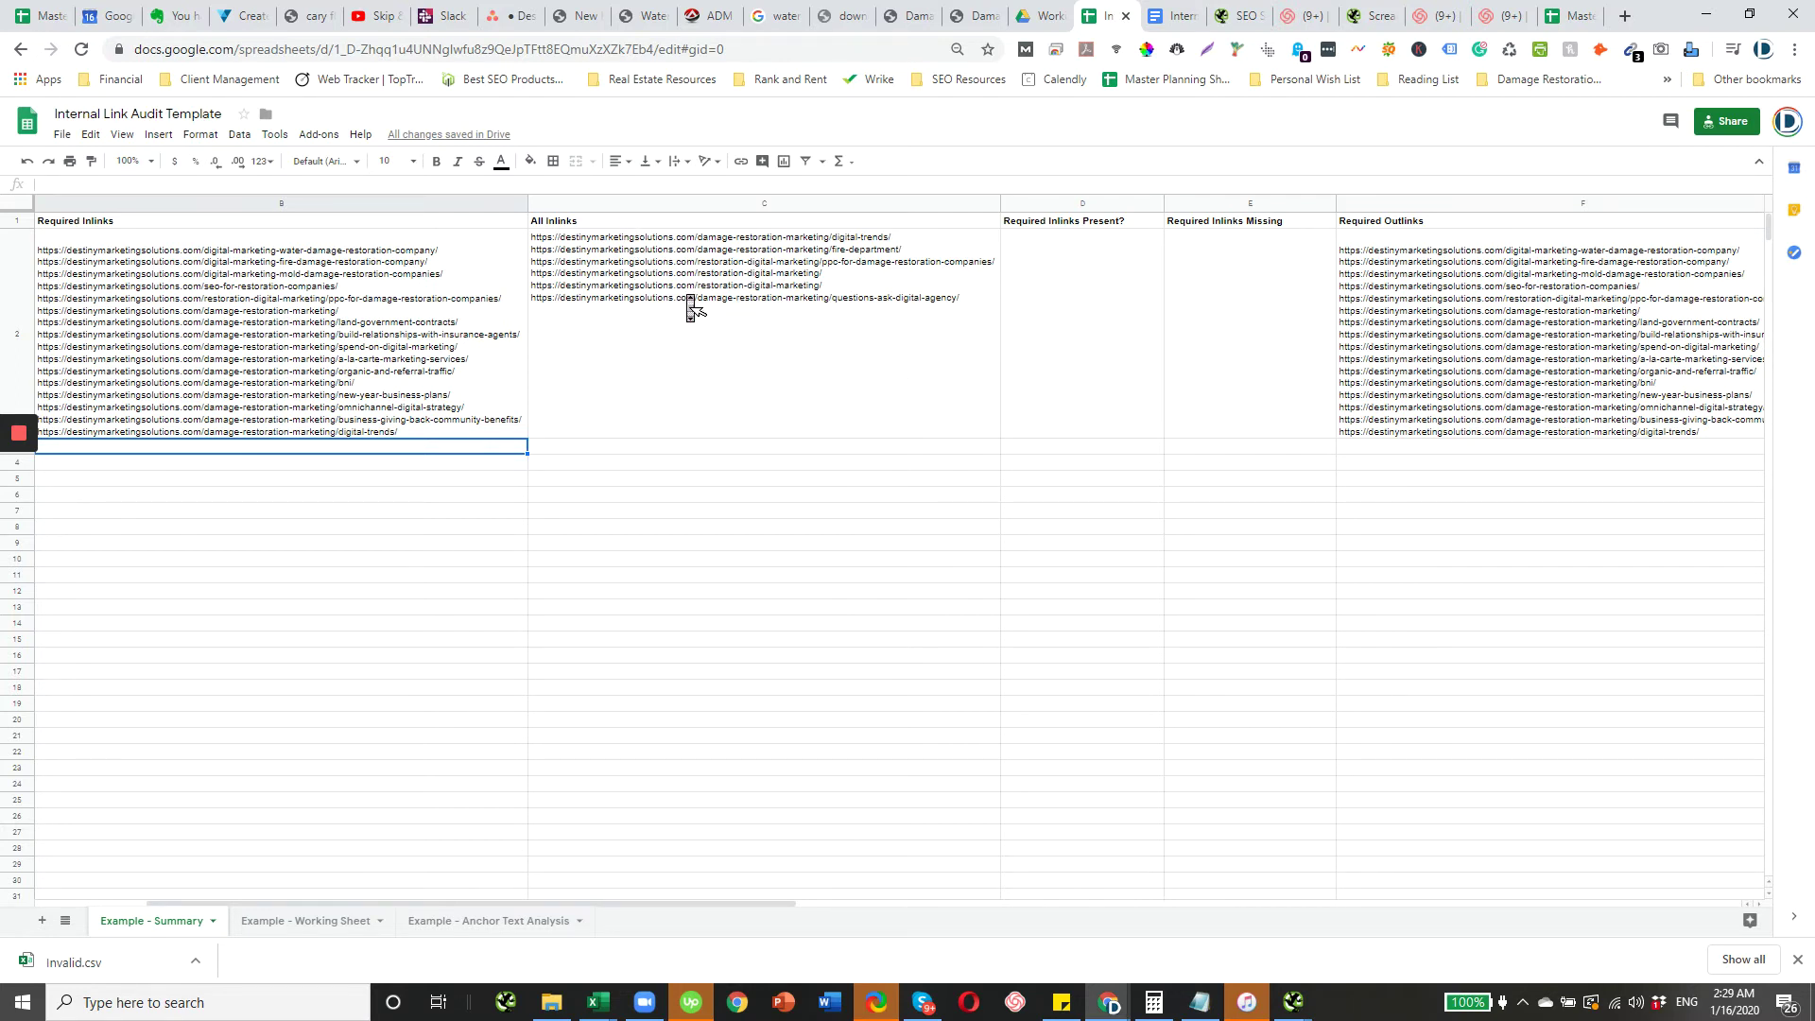
click(691, 308)
double_click(960, 308)
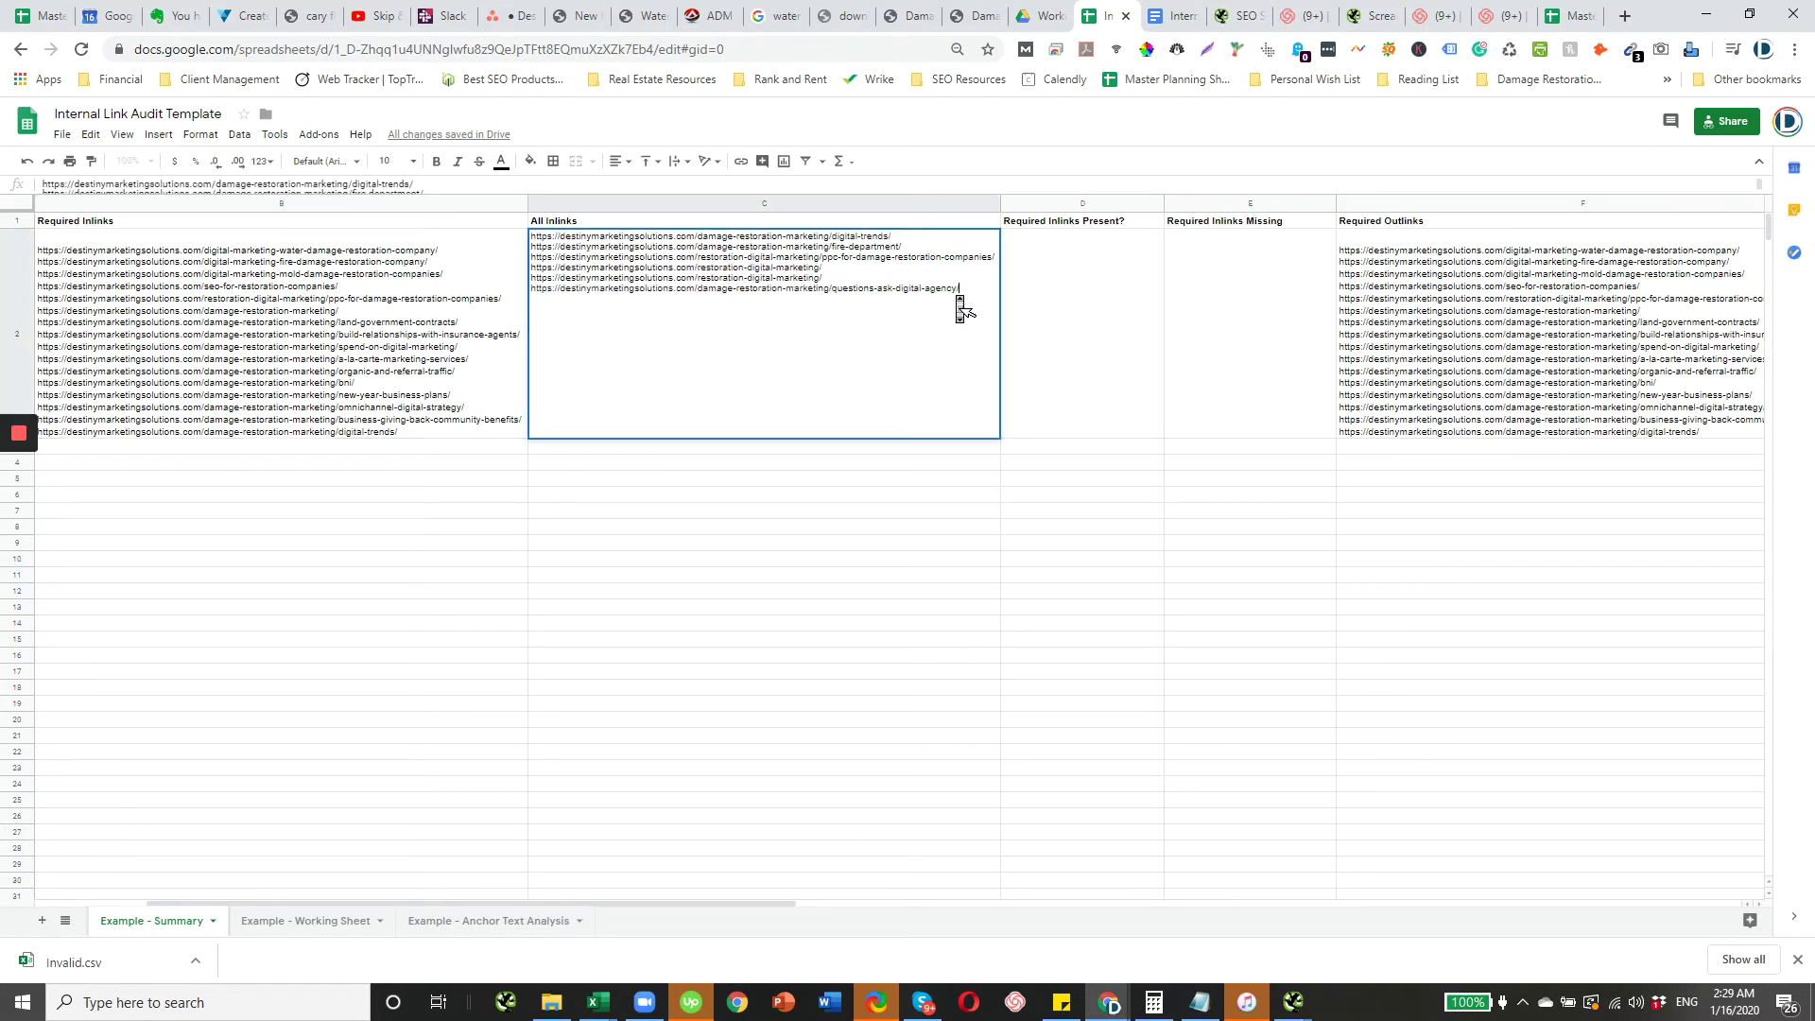
drag(952, 300, 543, 238)
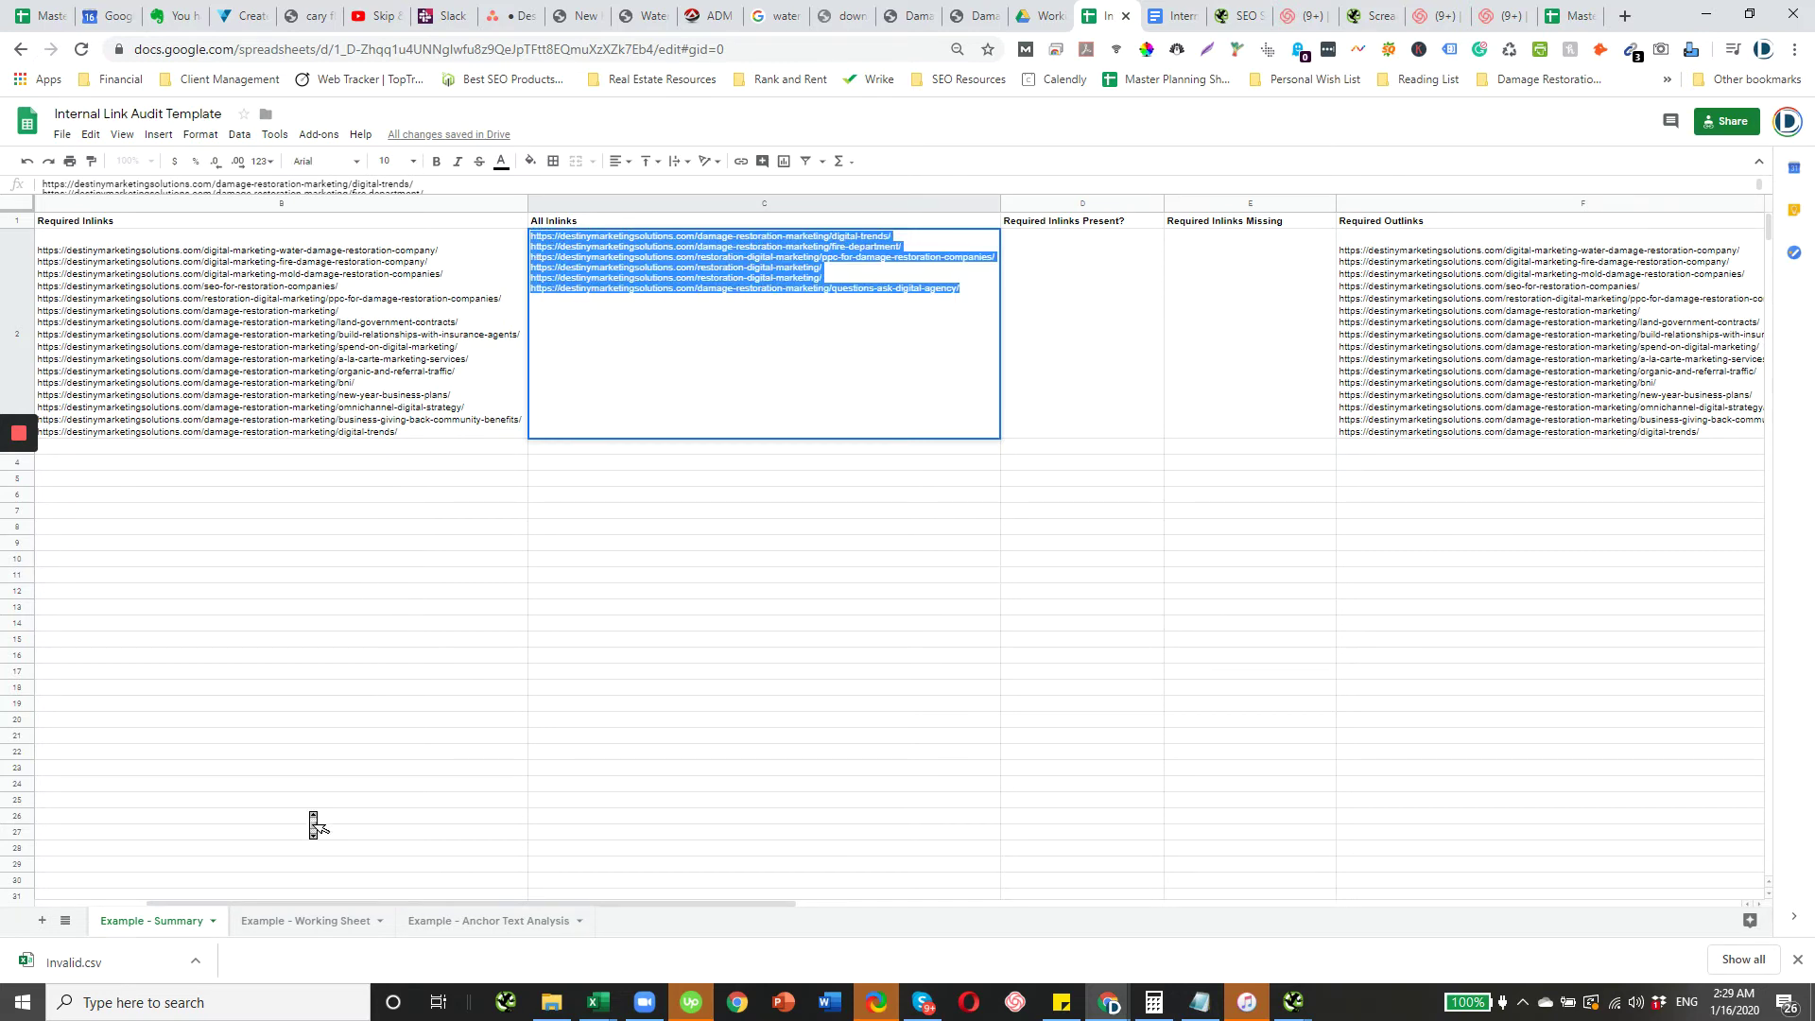
- On the Working Sheet, delete the 17 outlink URLs from column A and paste into A3
click(301, 923)
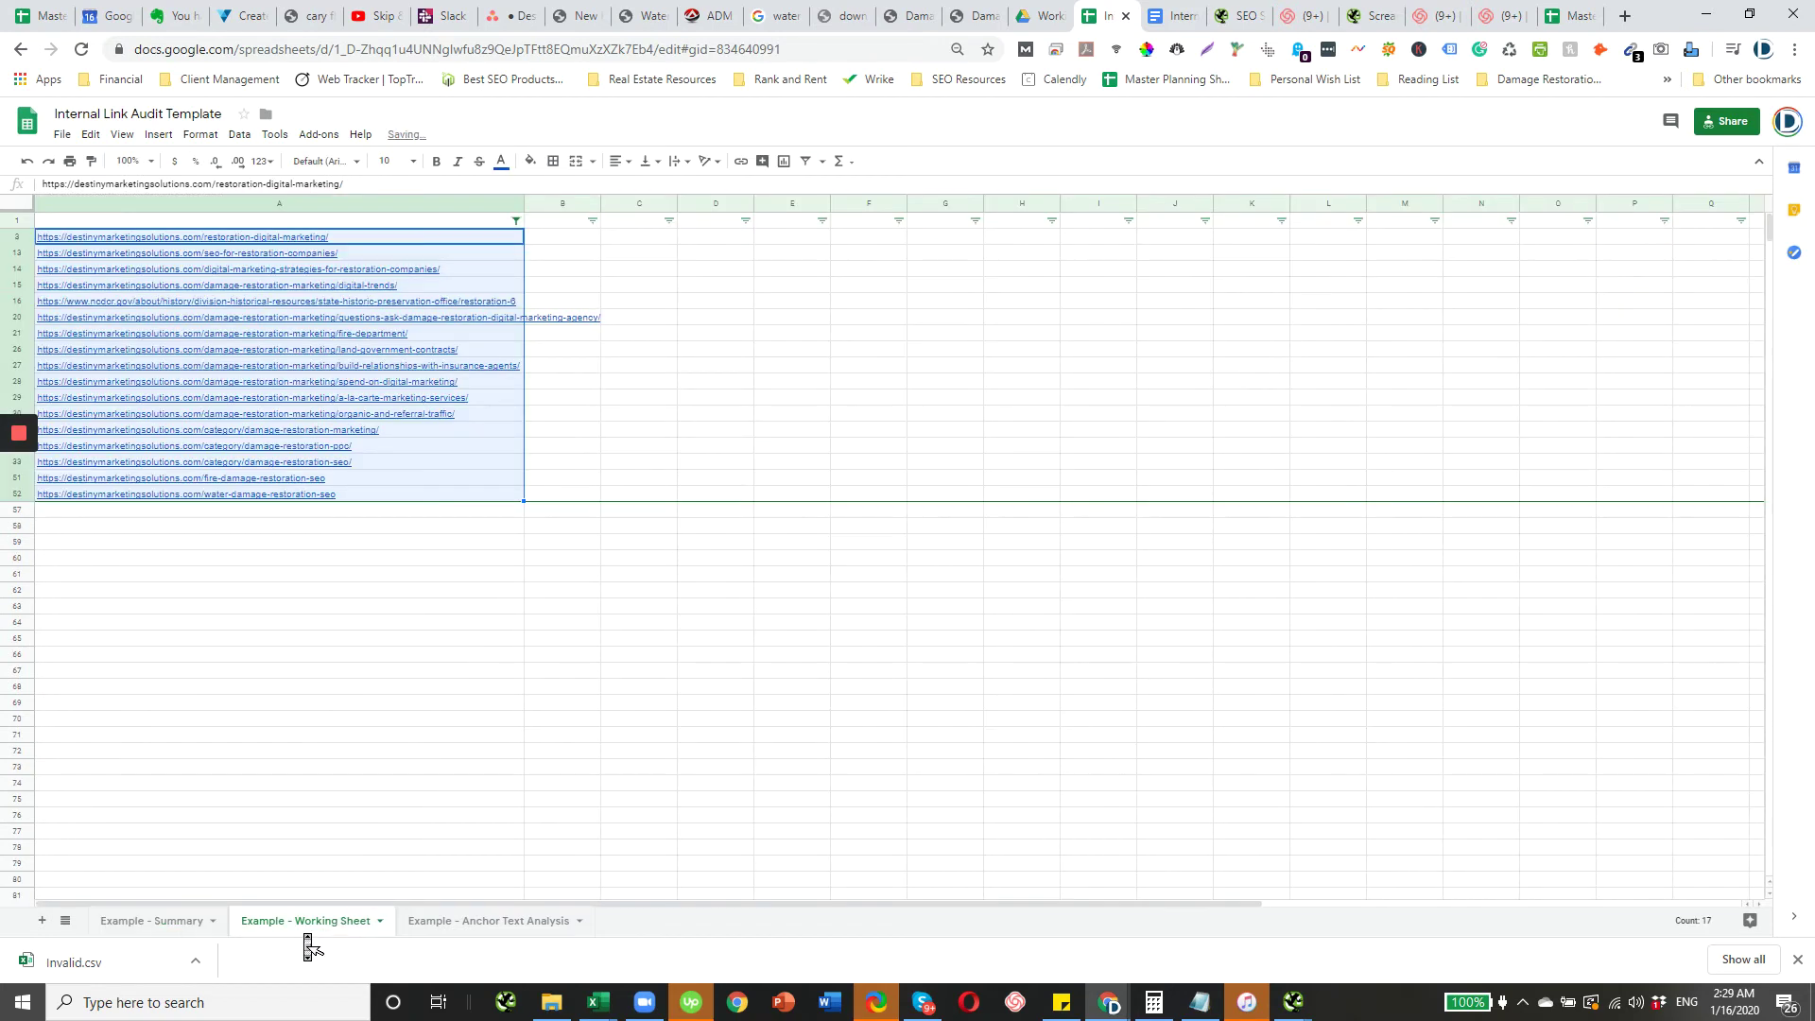
click(339, 622)
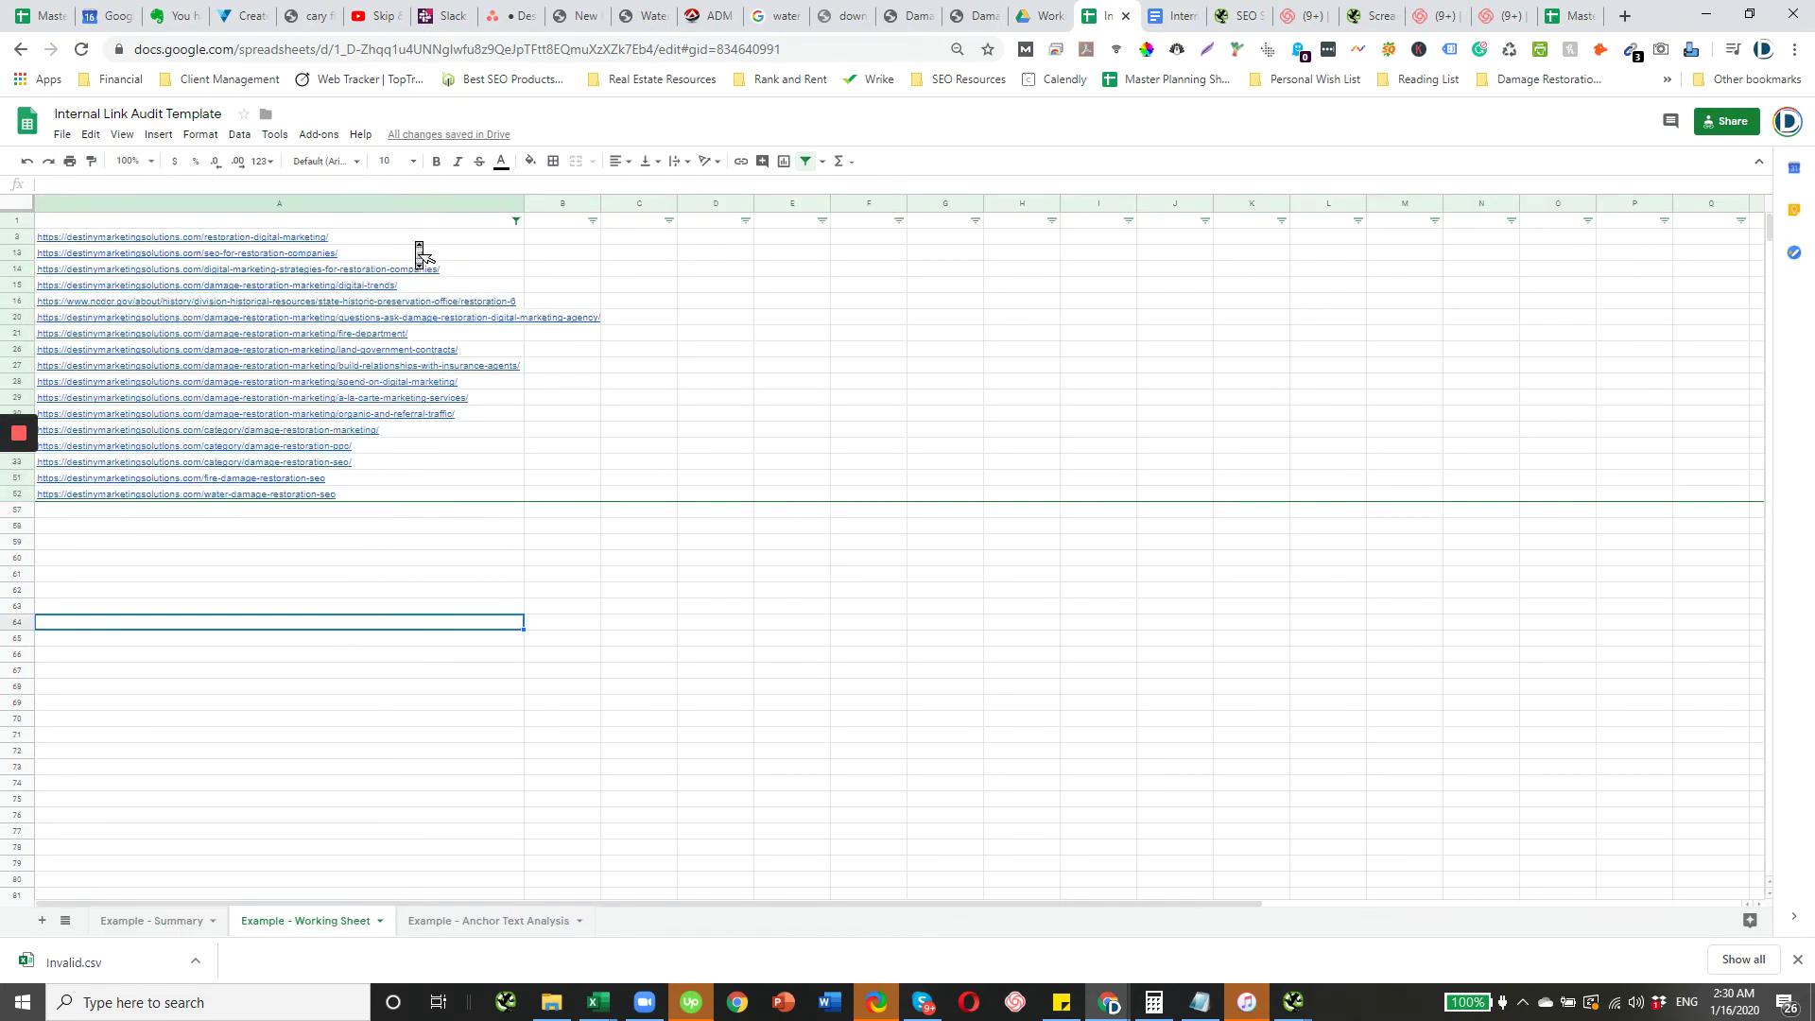
drag(419, 242, 385, 504)
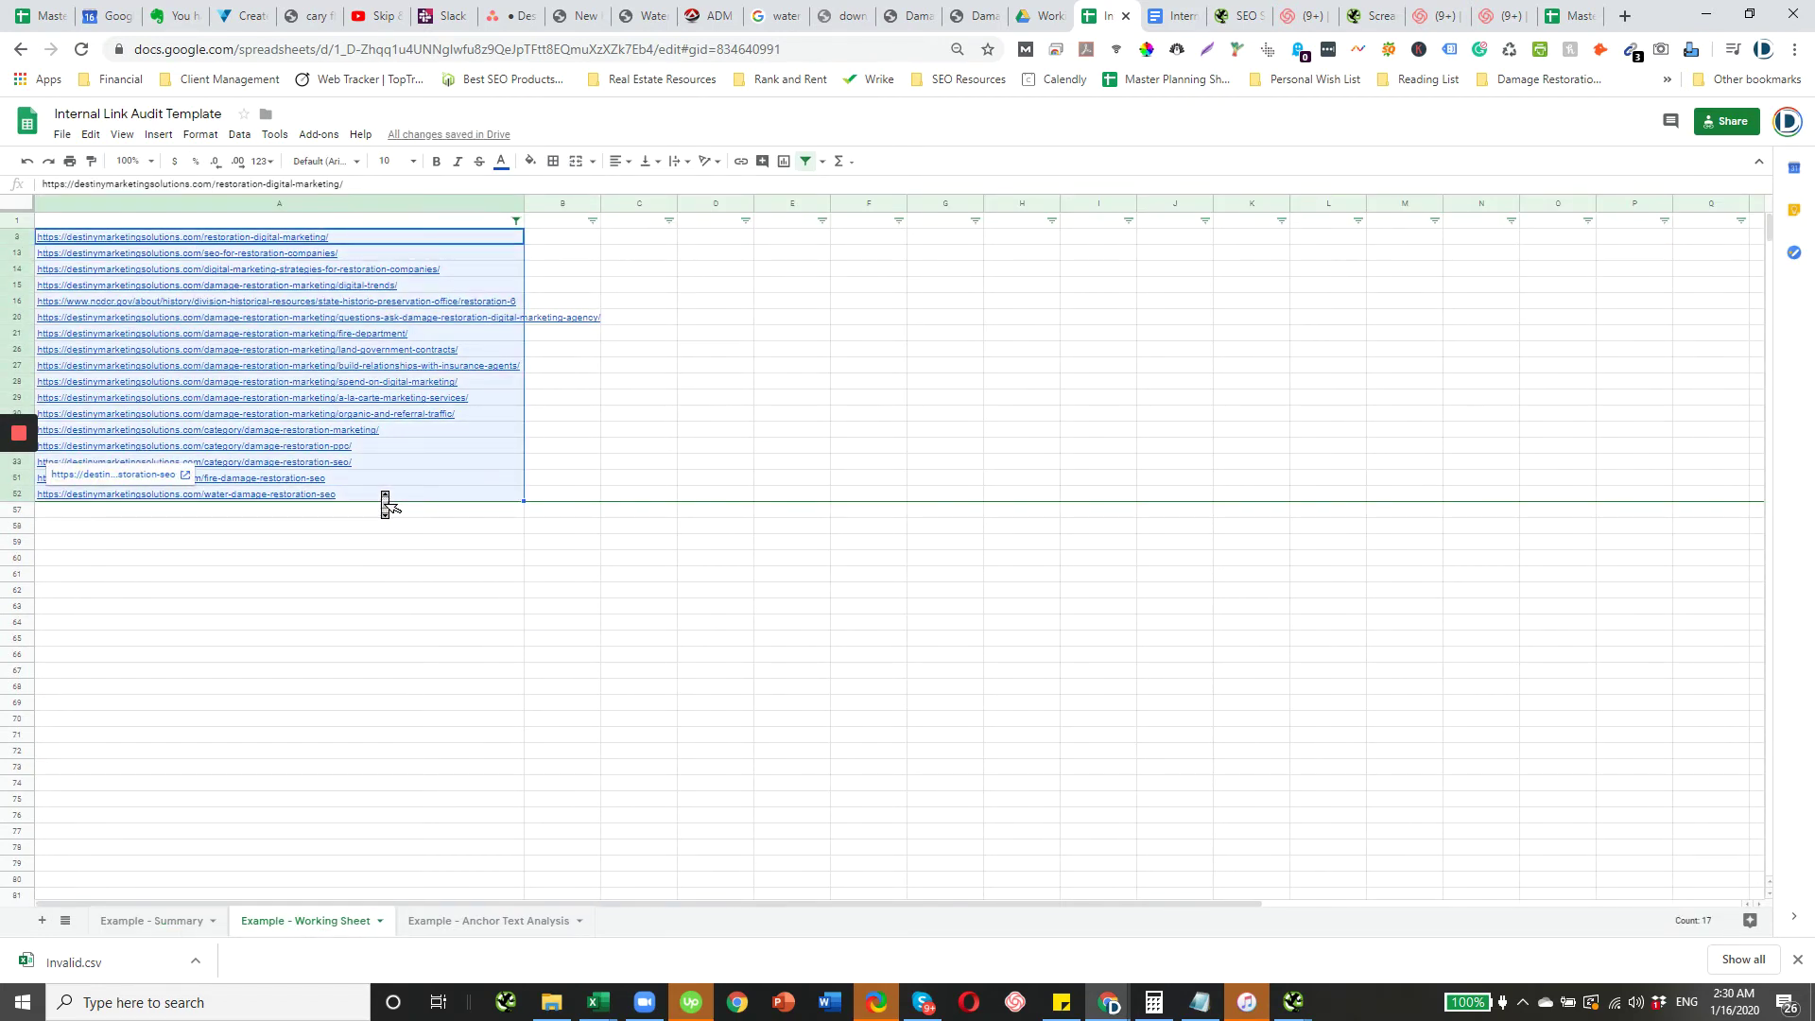
key(Delete)
click(297, 574)
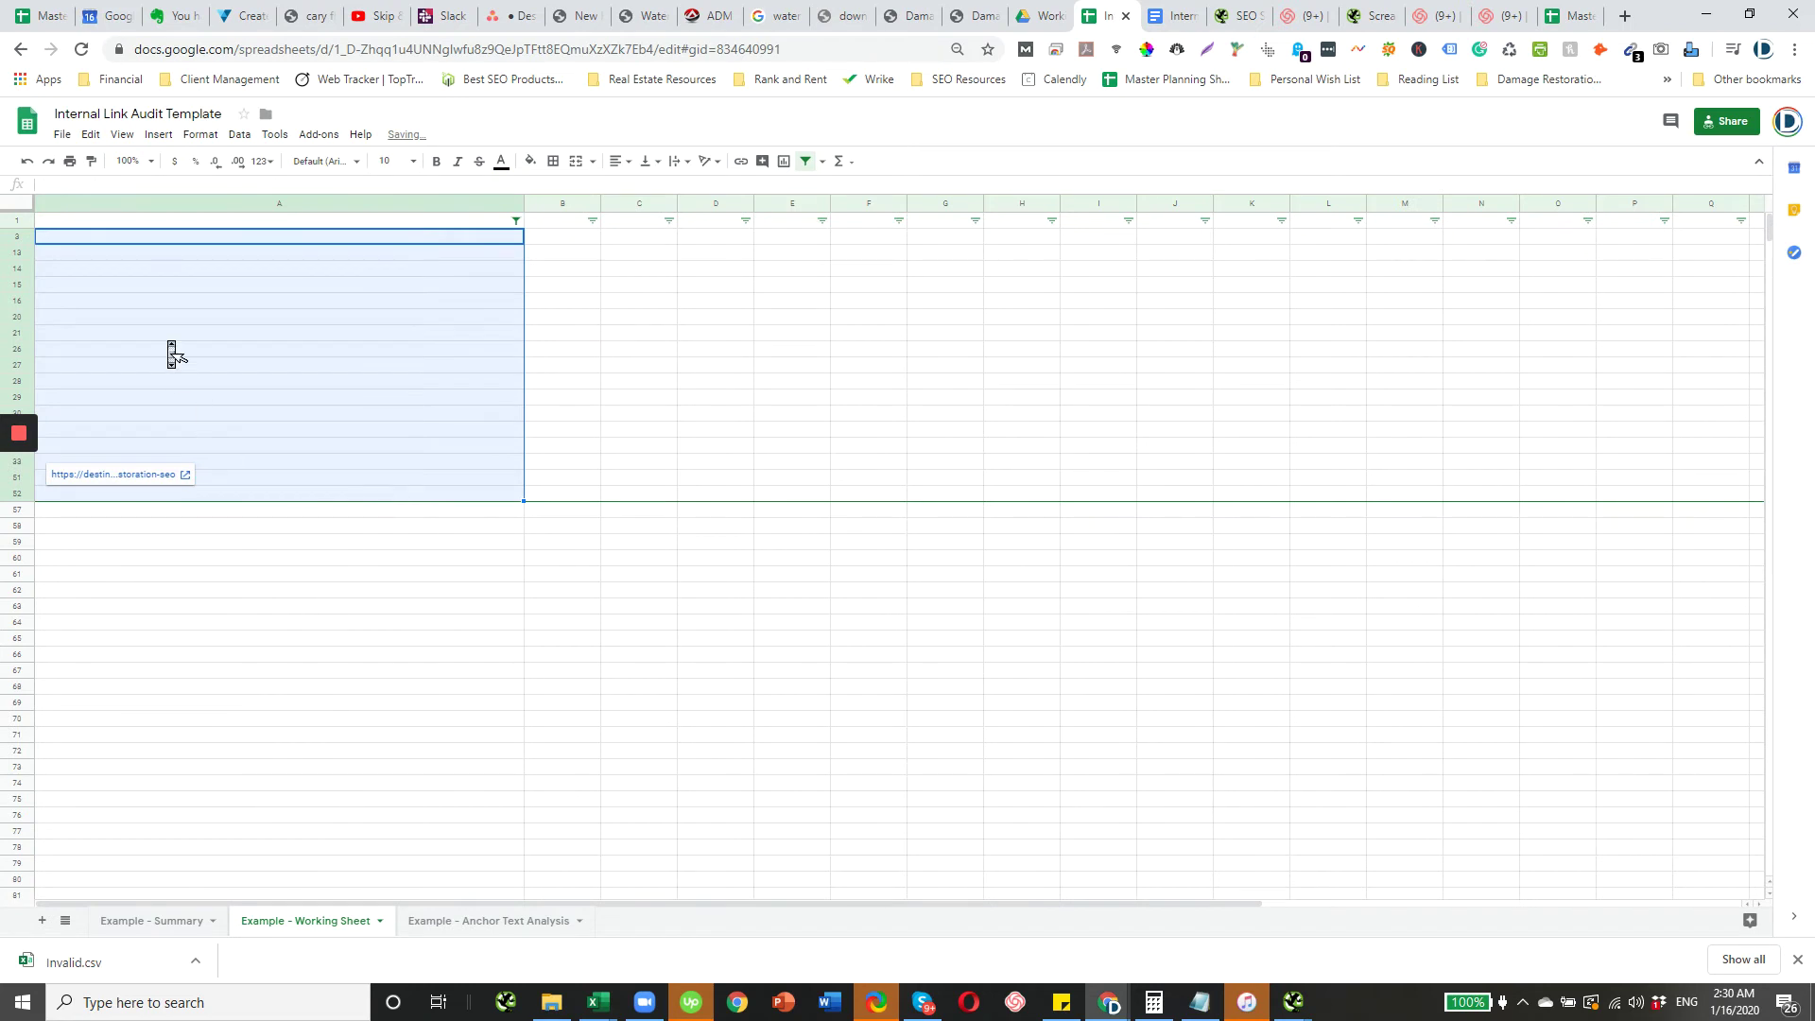
click(151, 241)
key(ctrl+v)
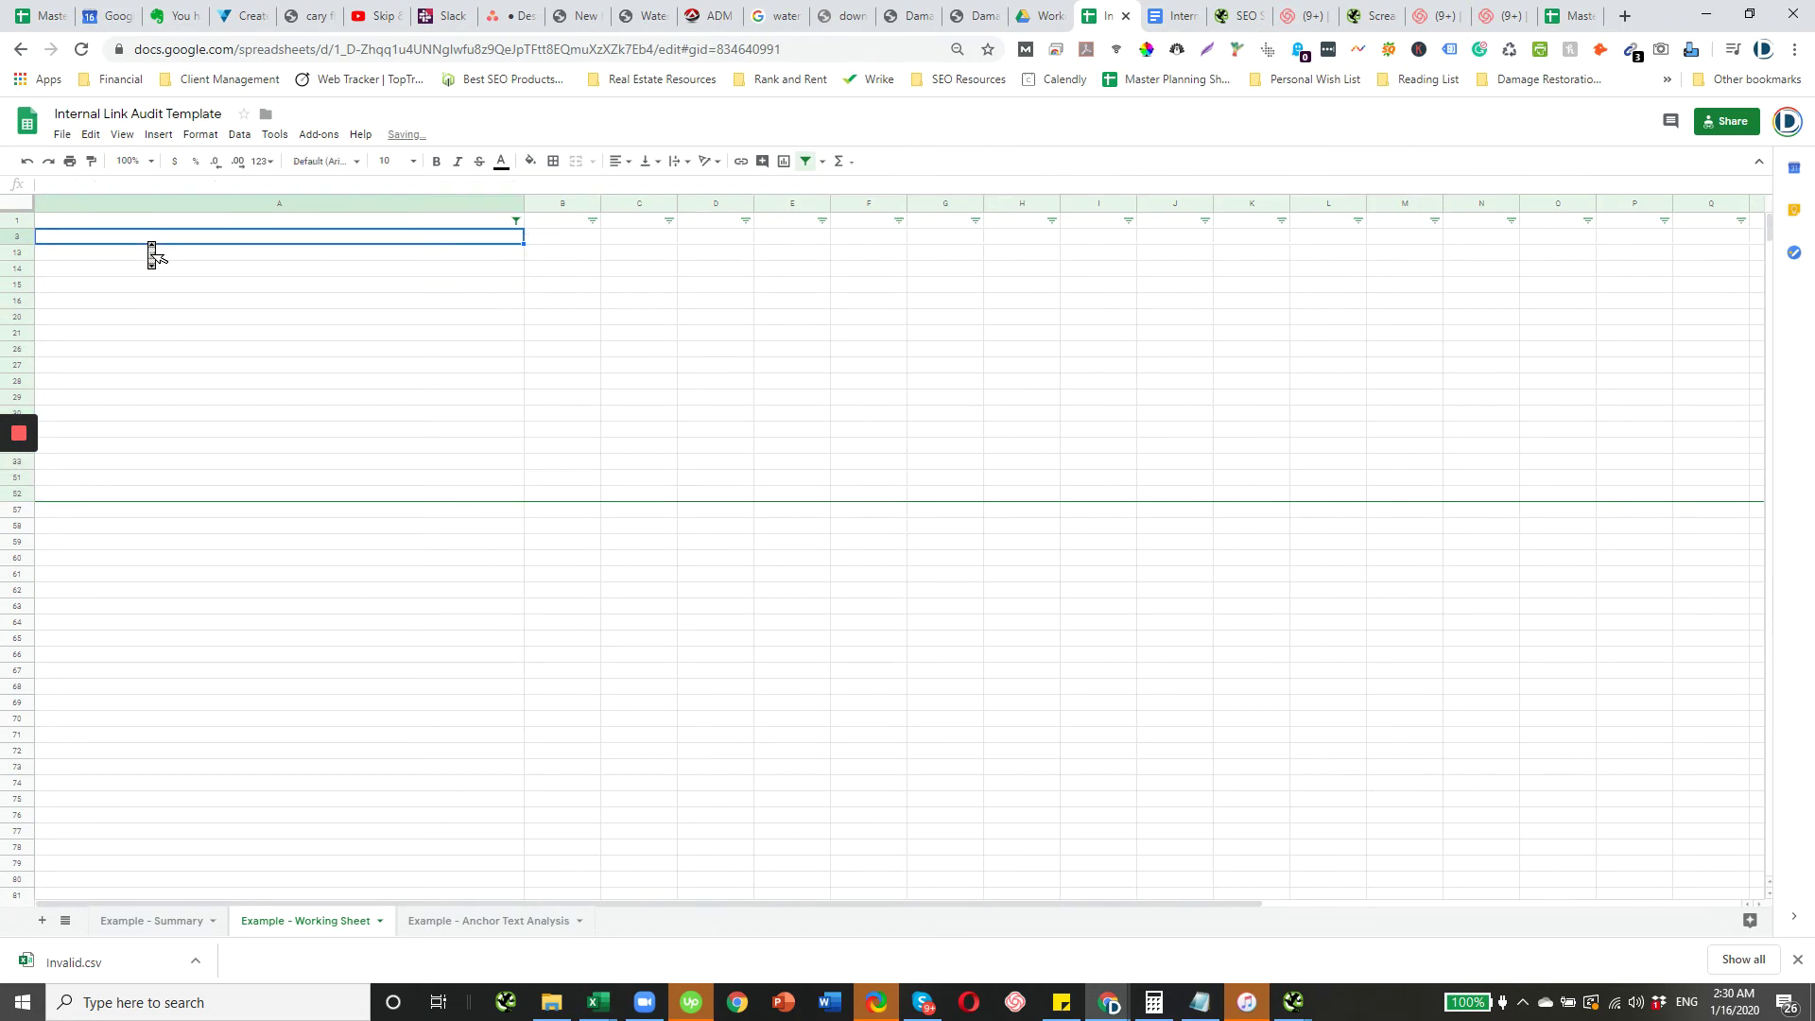
- In SEO Spider's Inlinks tab, sort by Type and copy the From URLs linking to restoration-digital-marketing
click(1293, 1002)
click(1162, 940)
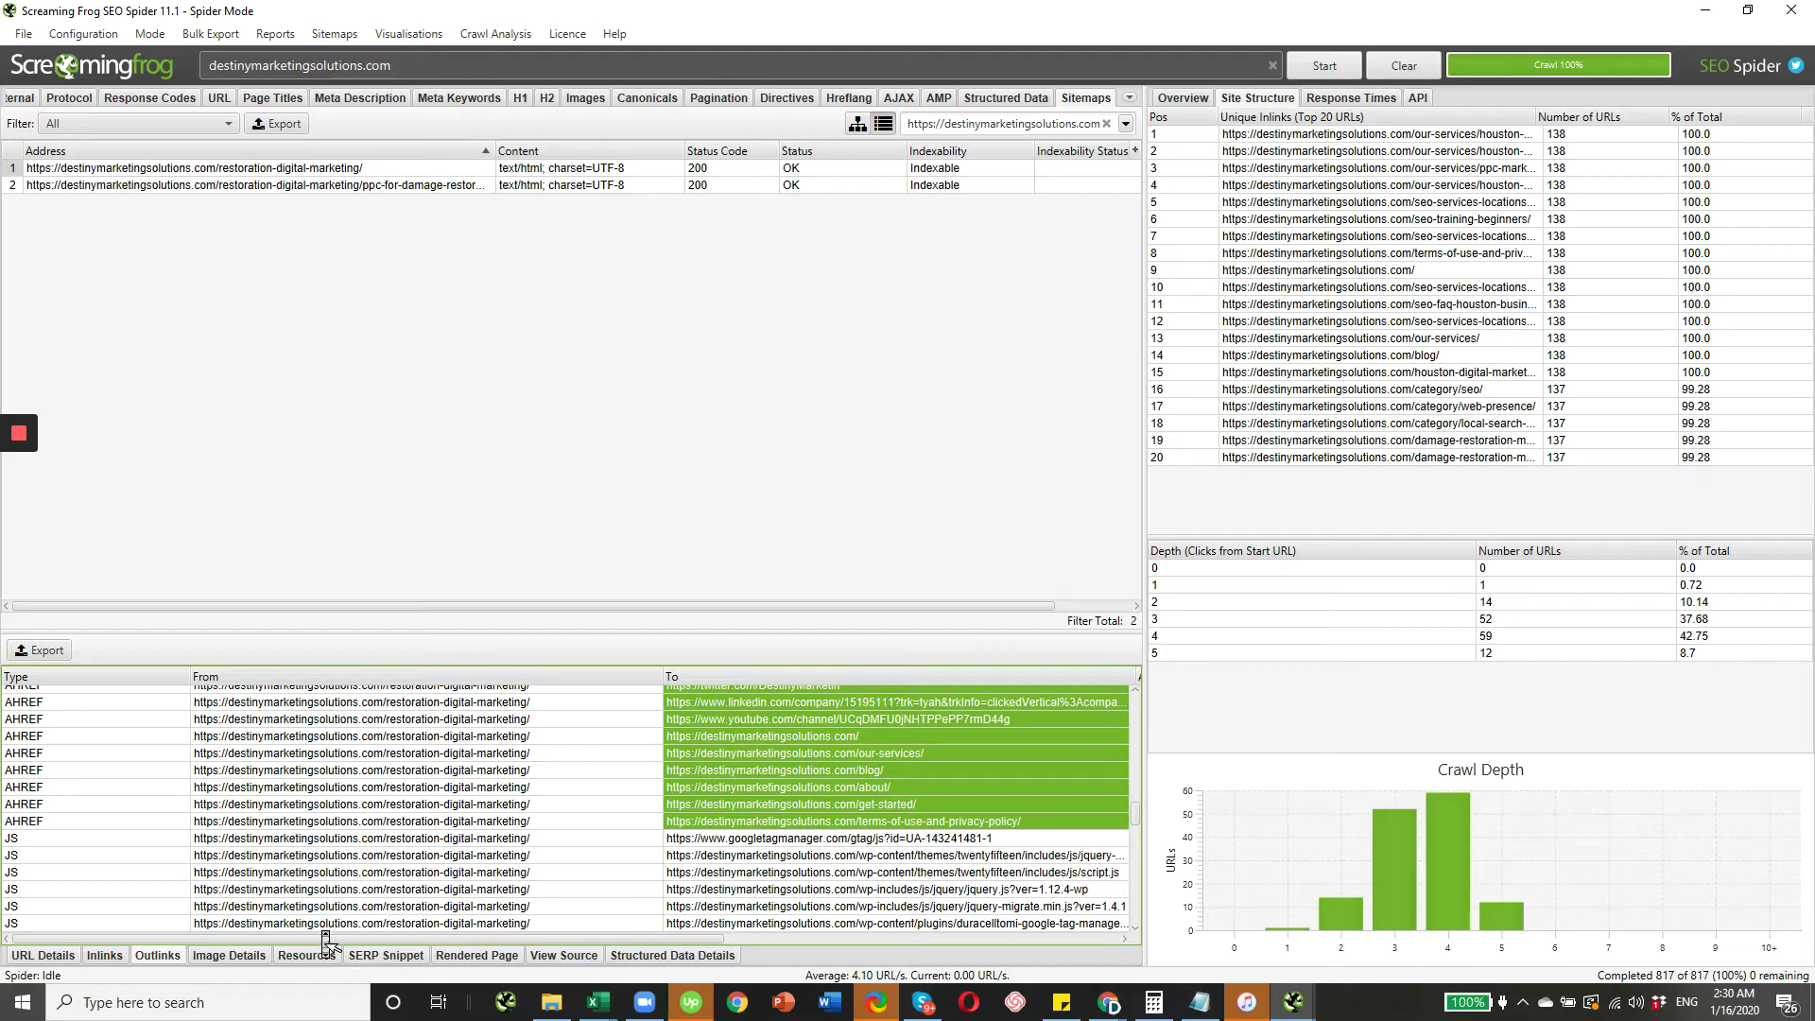
click(105, 955)
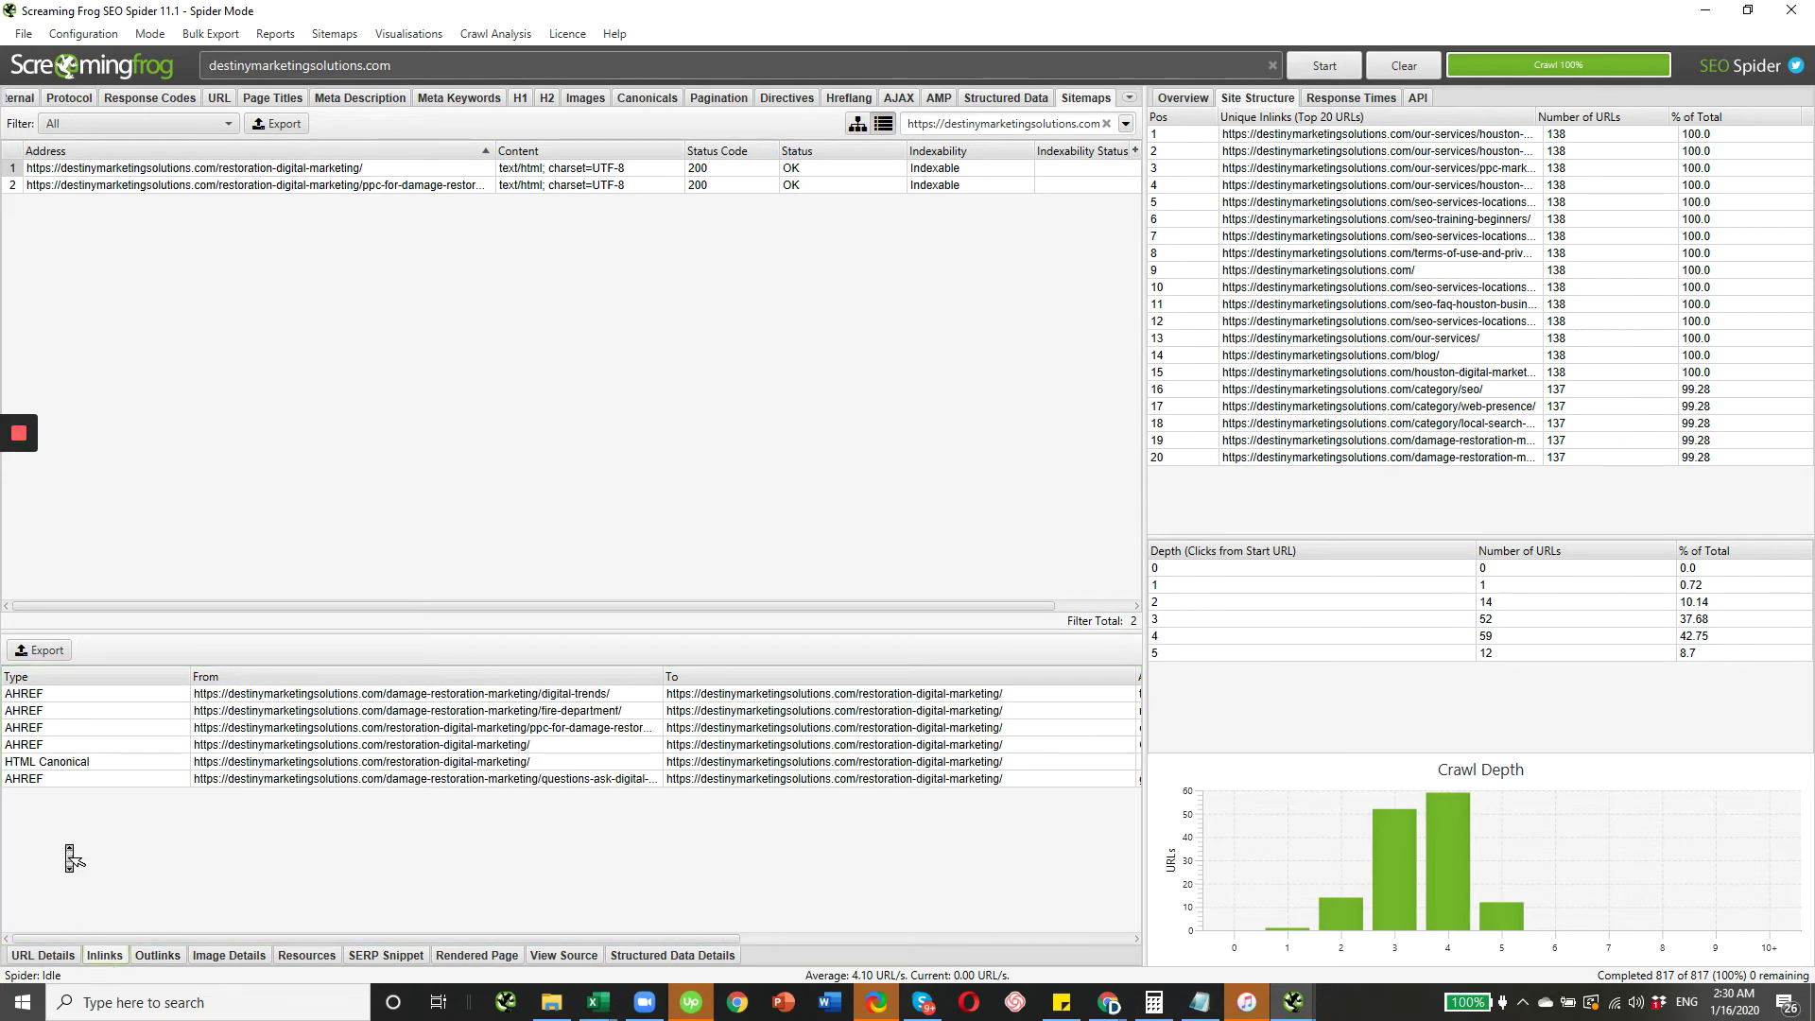
click(69, 677)
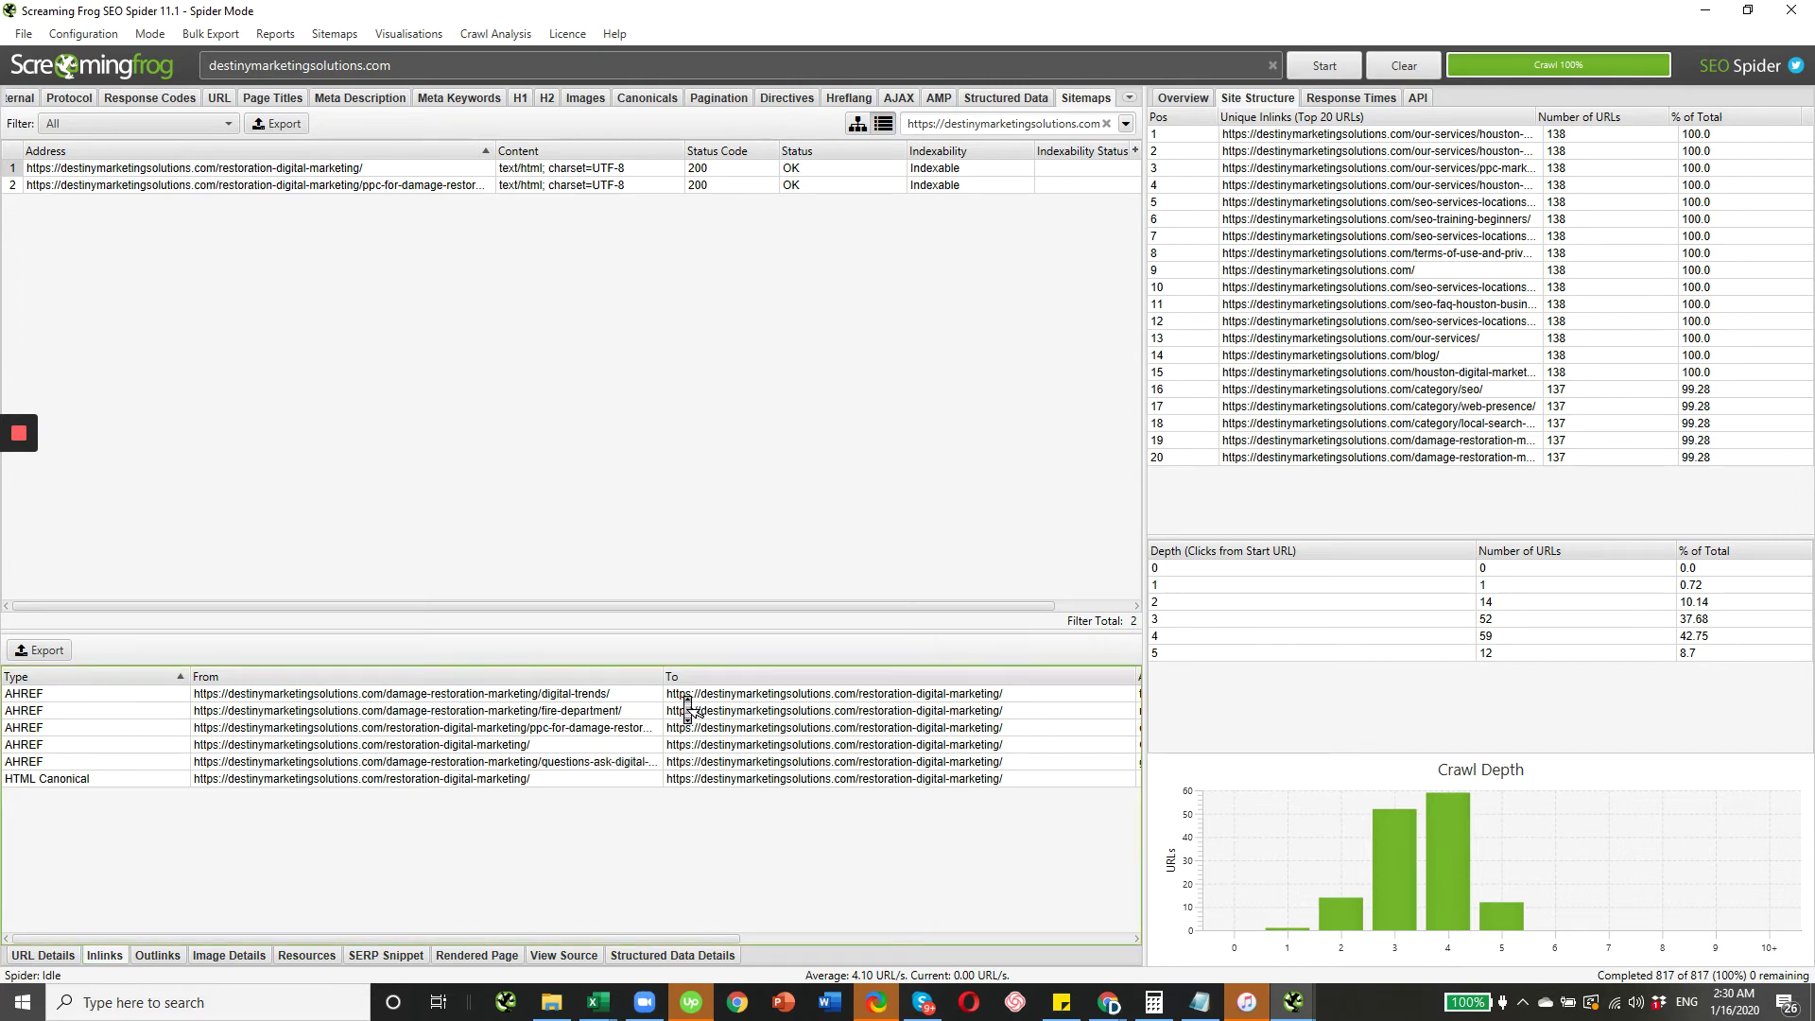
drag(605, 695, 595, 771)
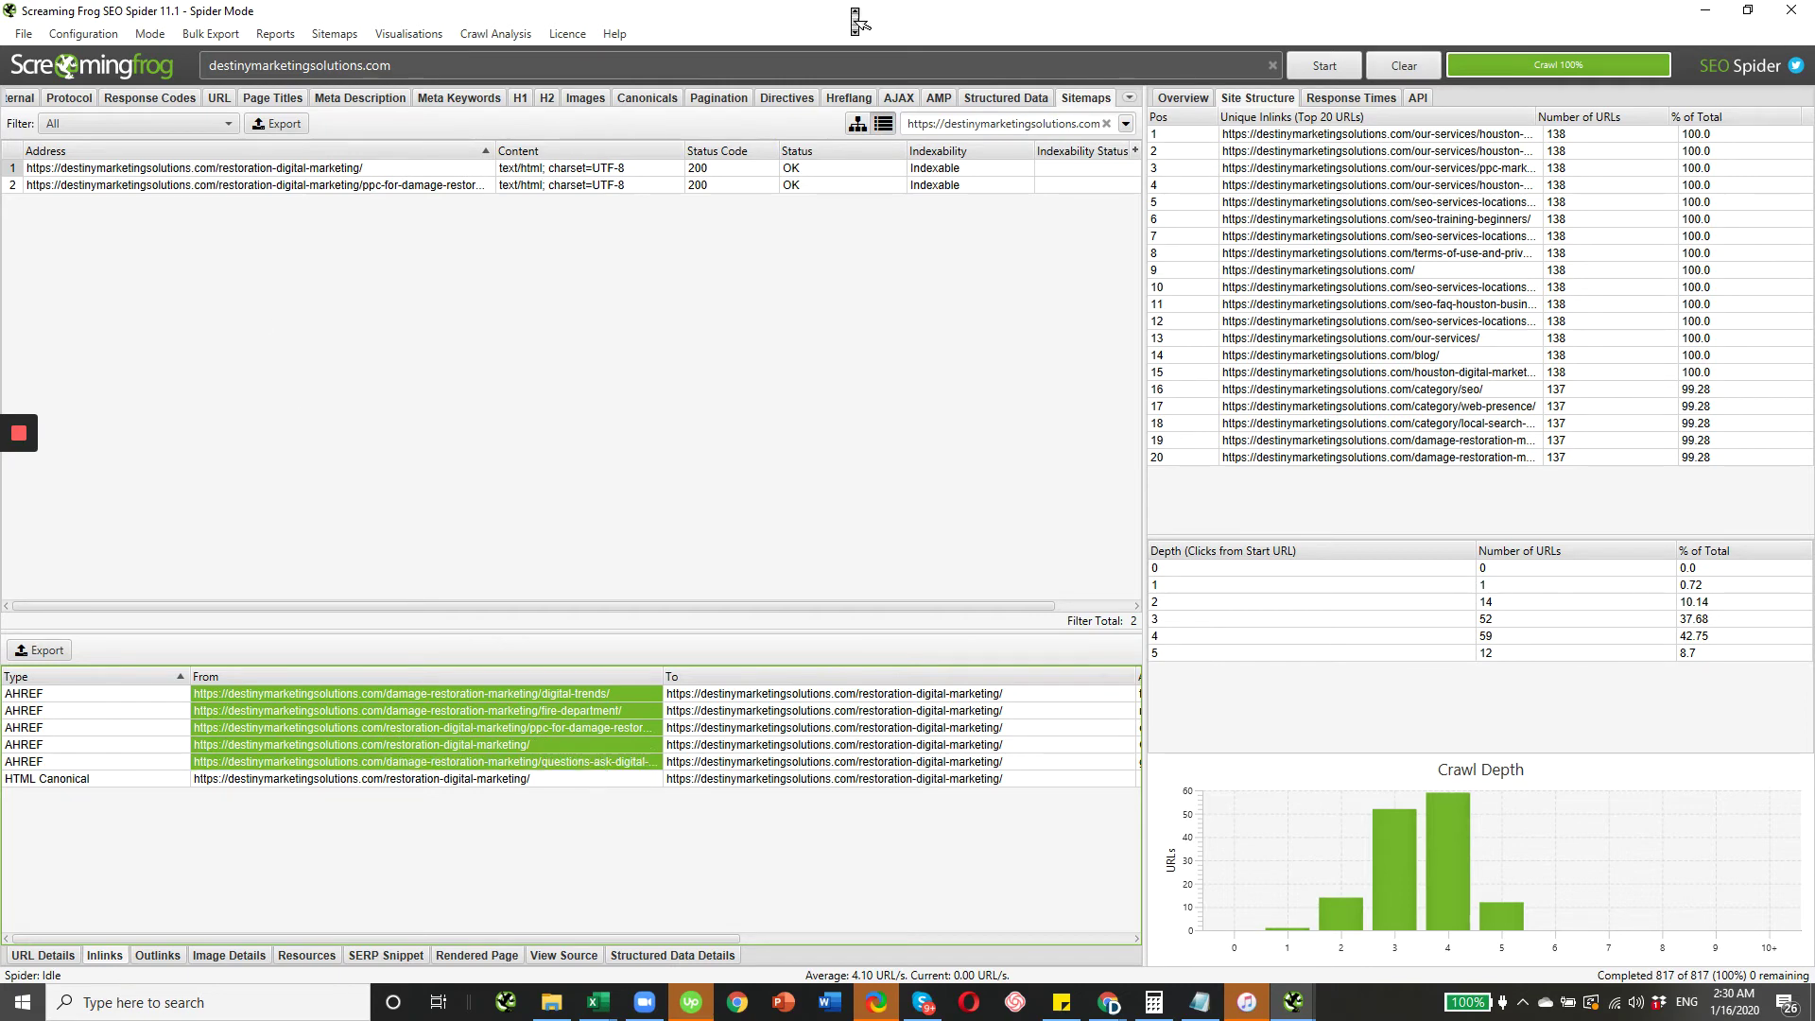
click(1707, 22)
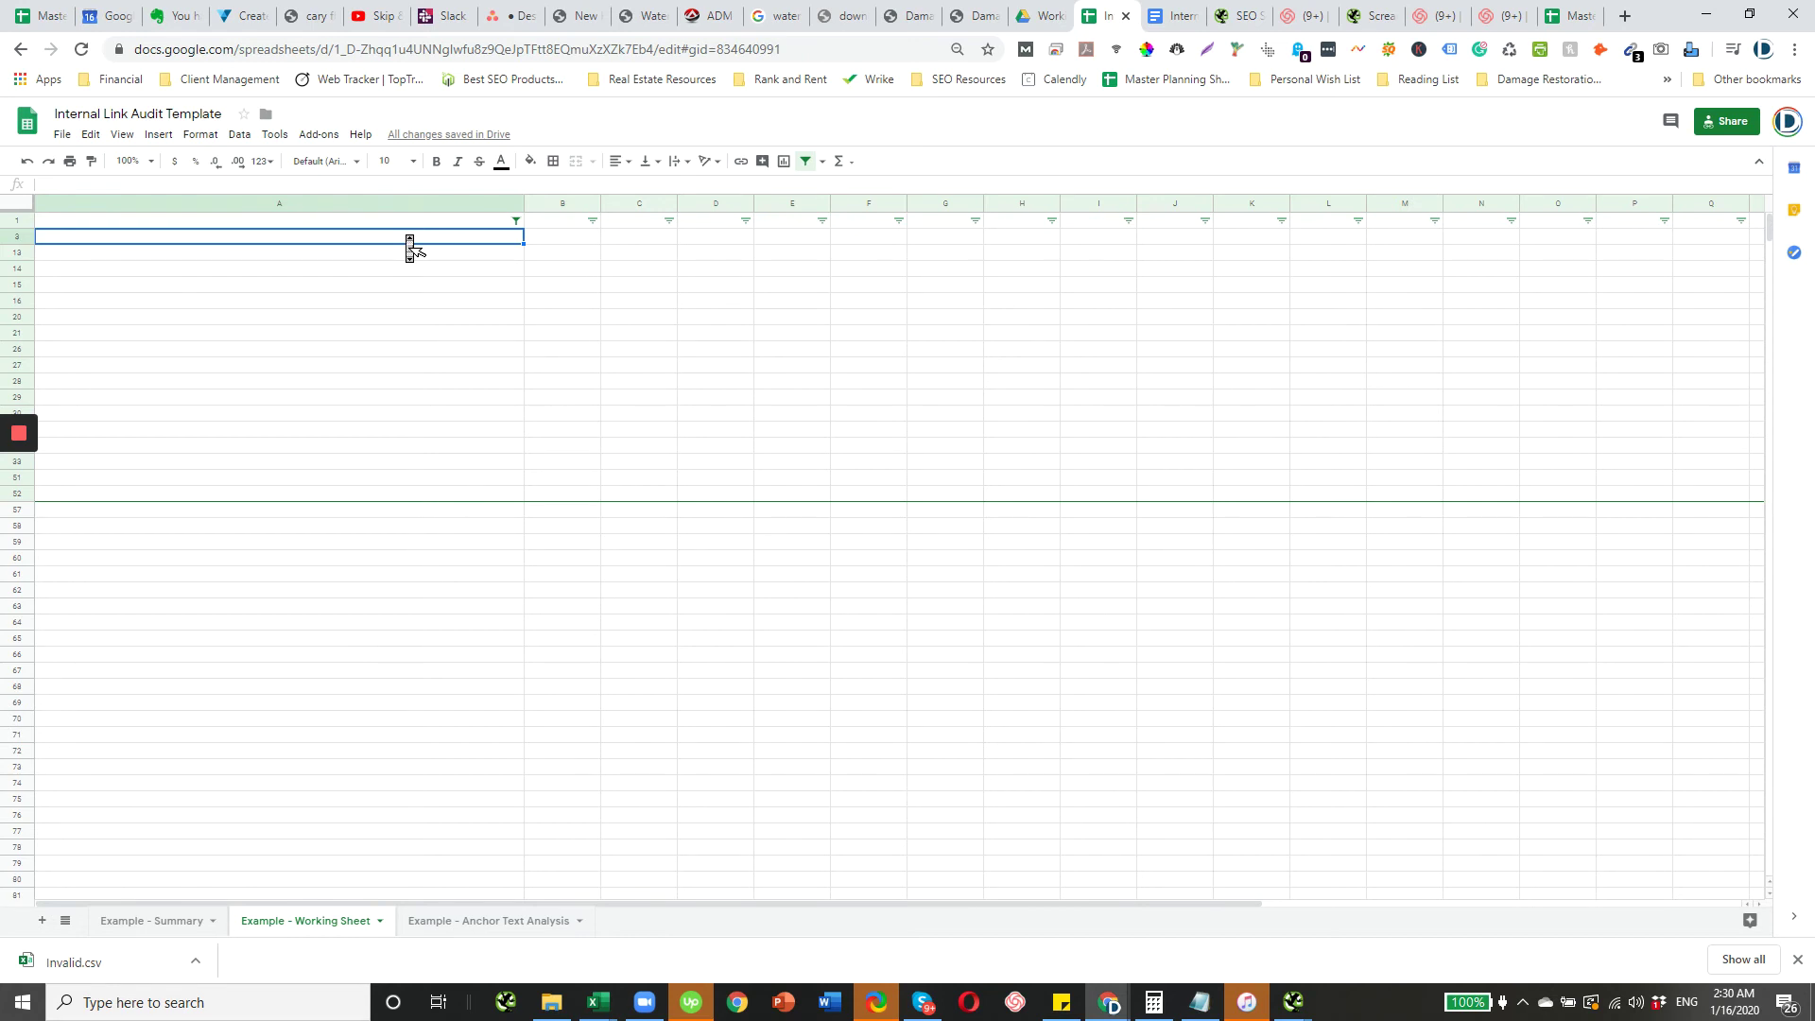
- Paste the inlink URLs into column A and remove duplicate rows
text(https://destinymarketingsolutions.com/damage-restoration-marketing/digital-trends/ https://destinymarketingsolutions.com/damage-restoration-marketing/fire-departments/ https://destinymarketingsolutions.com/restoration-digital-marketing/ppc-for-damage-restoration-companies/ https://destinymarketingsolutions.com/restoration-digital-marketing/ https://destinymarketingsolutions.com/damage-restoration-marketing/questions-ask-digital-agency/)
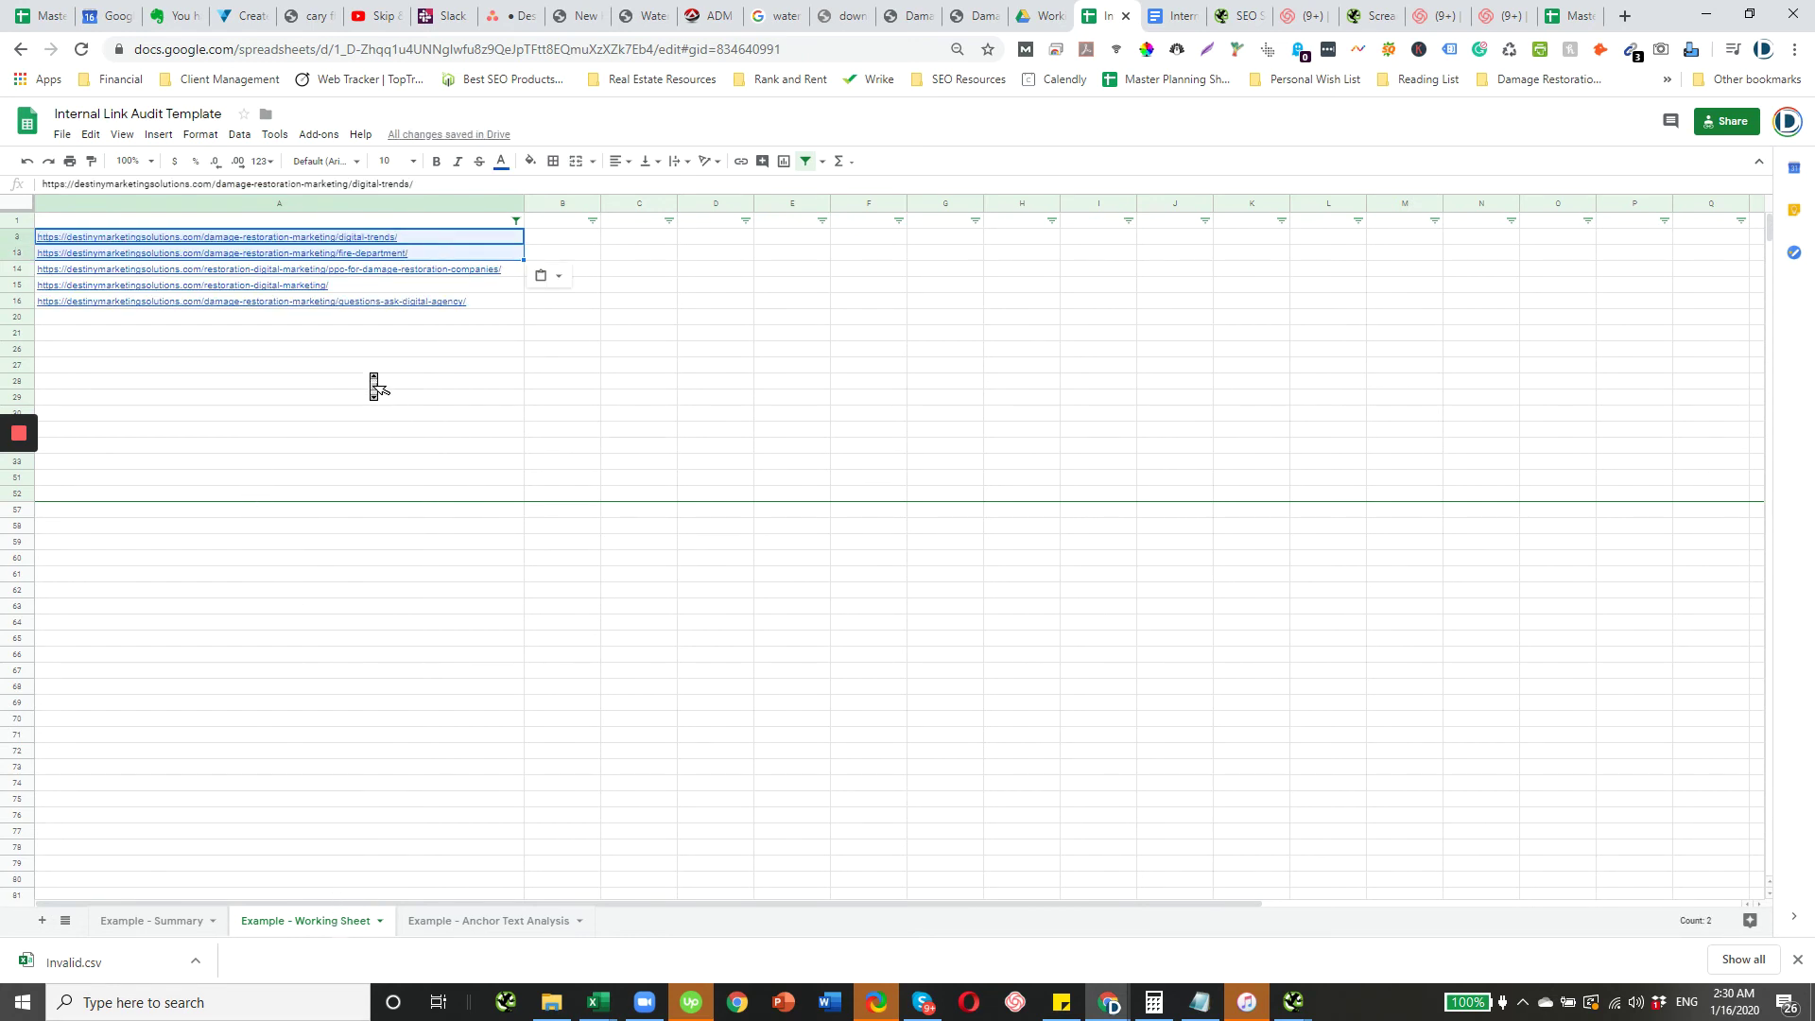
click(375, 369)
click(302, 204)
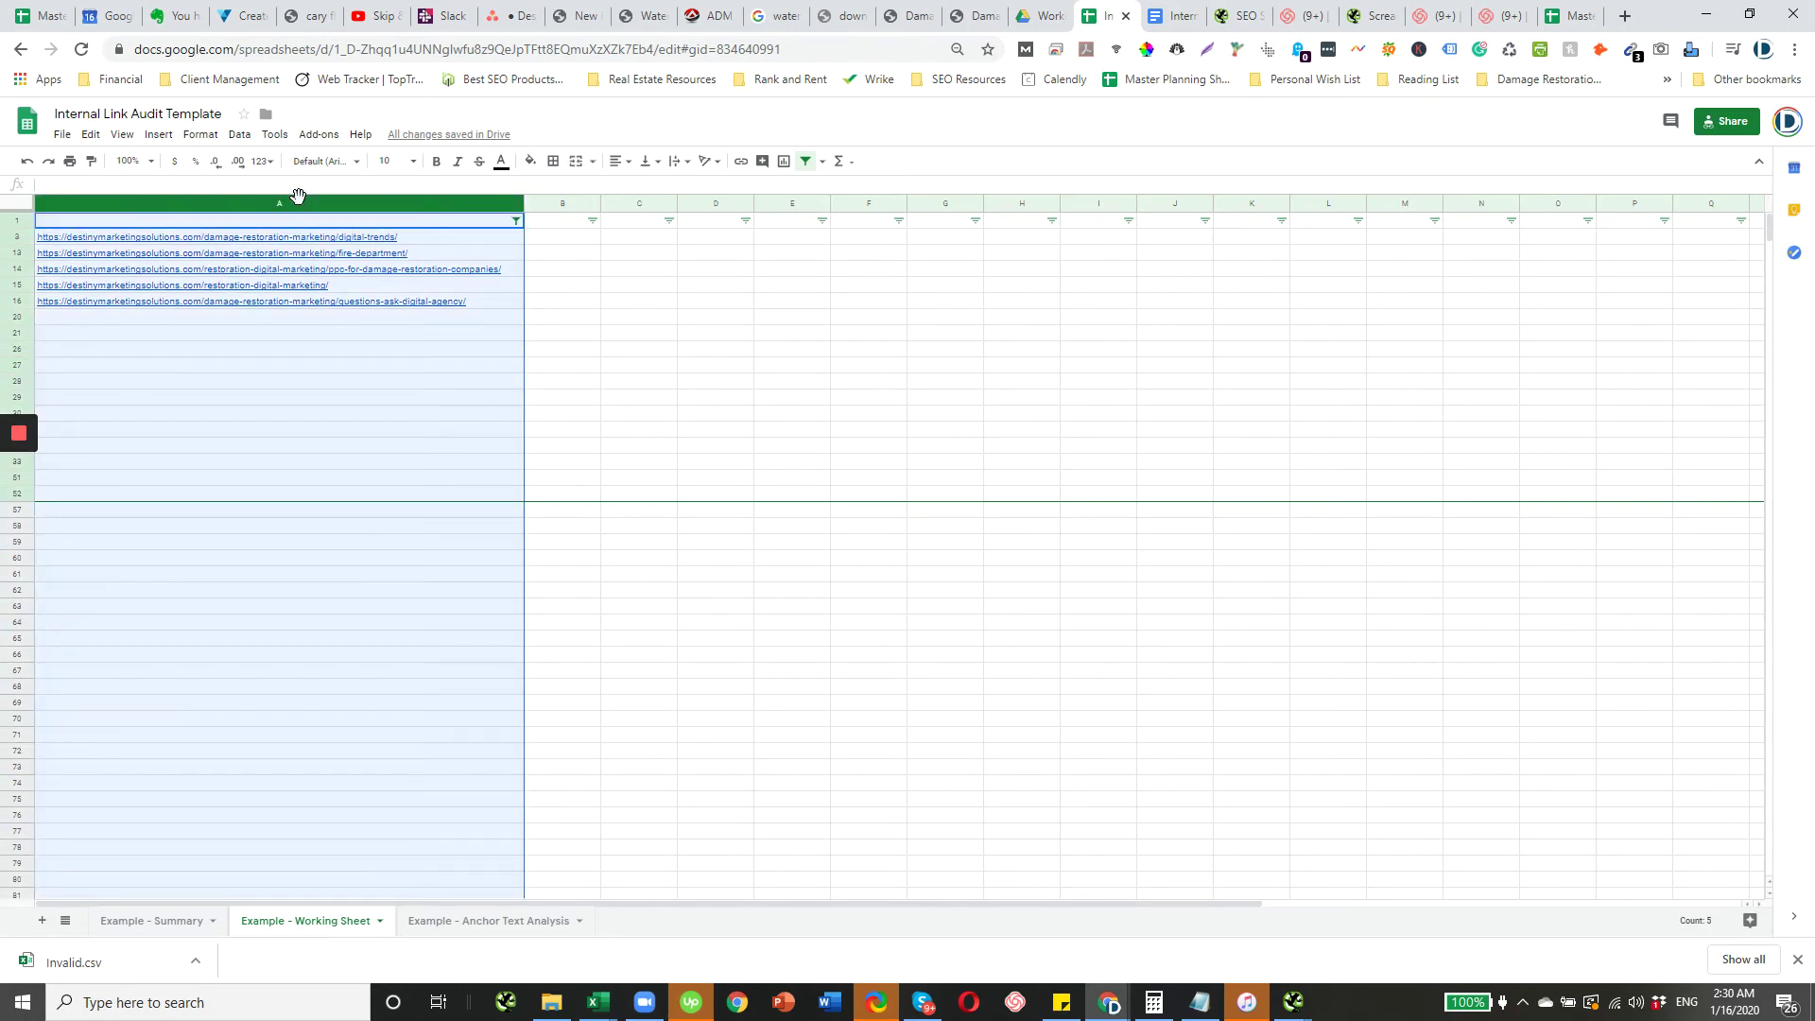
click(239, 134)
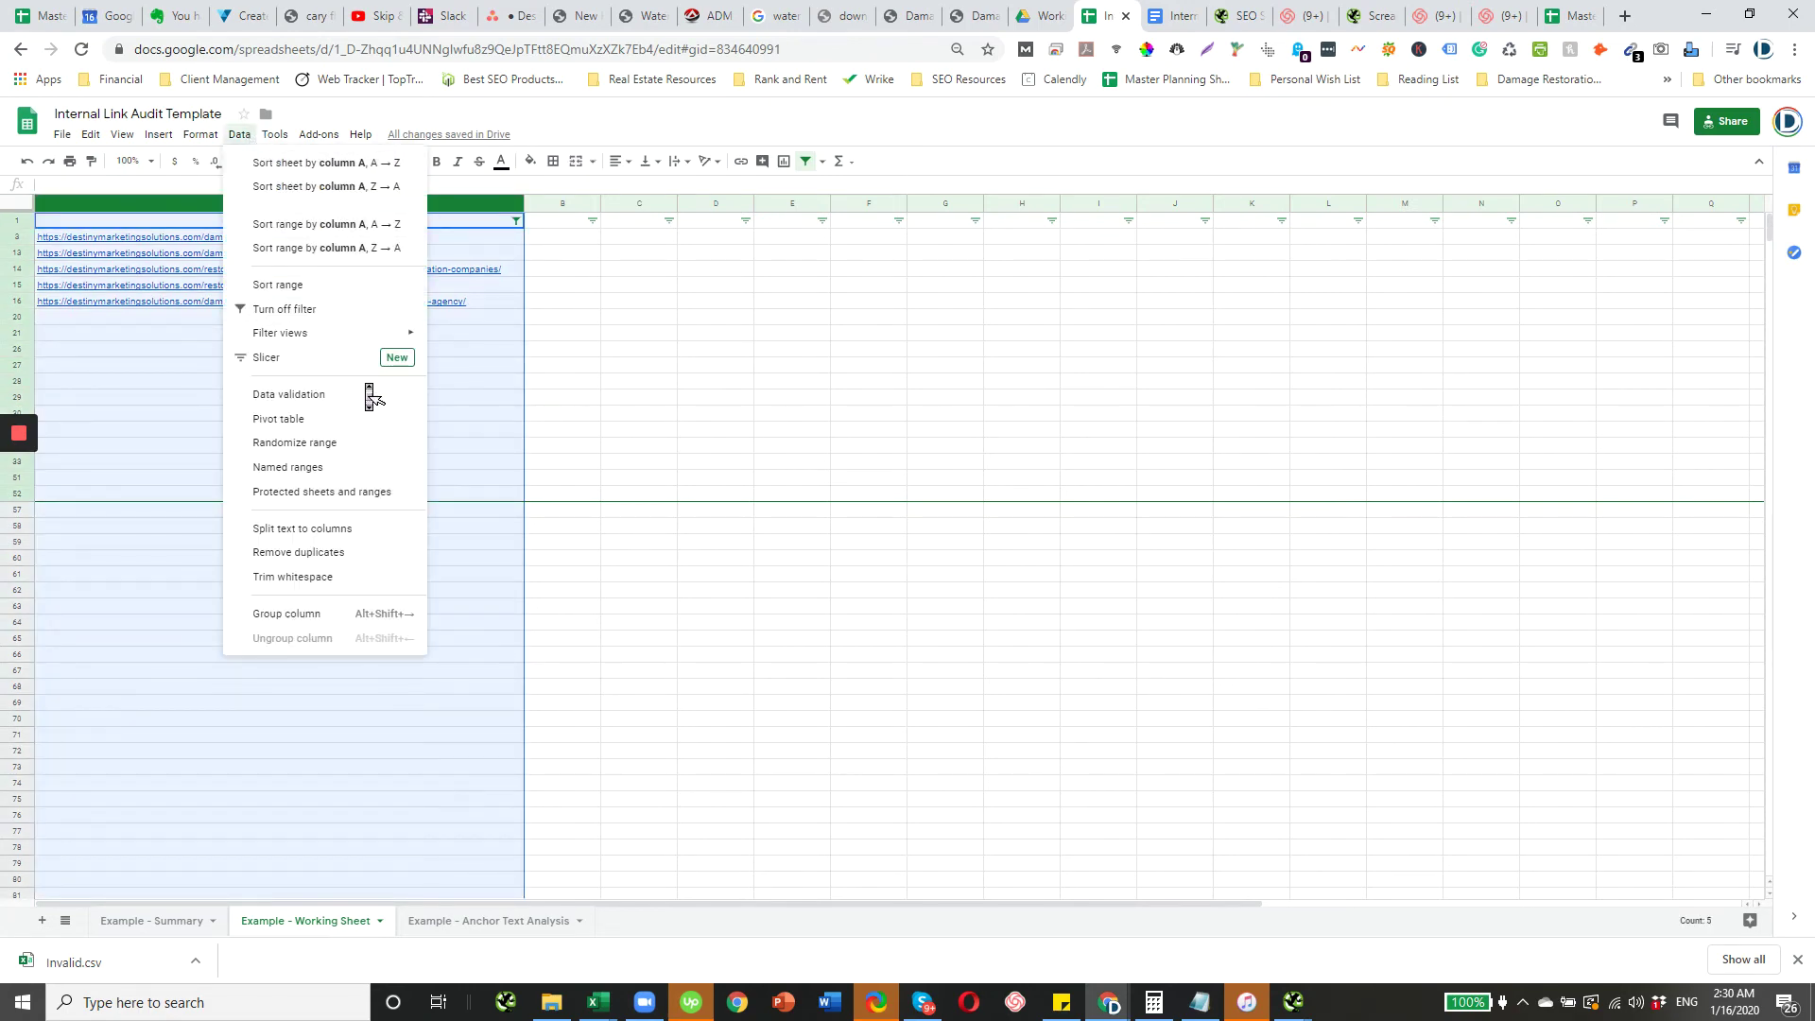
click(375, 556)
click(915, 610)
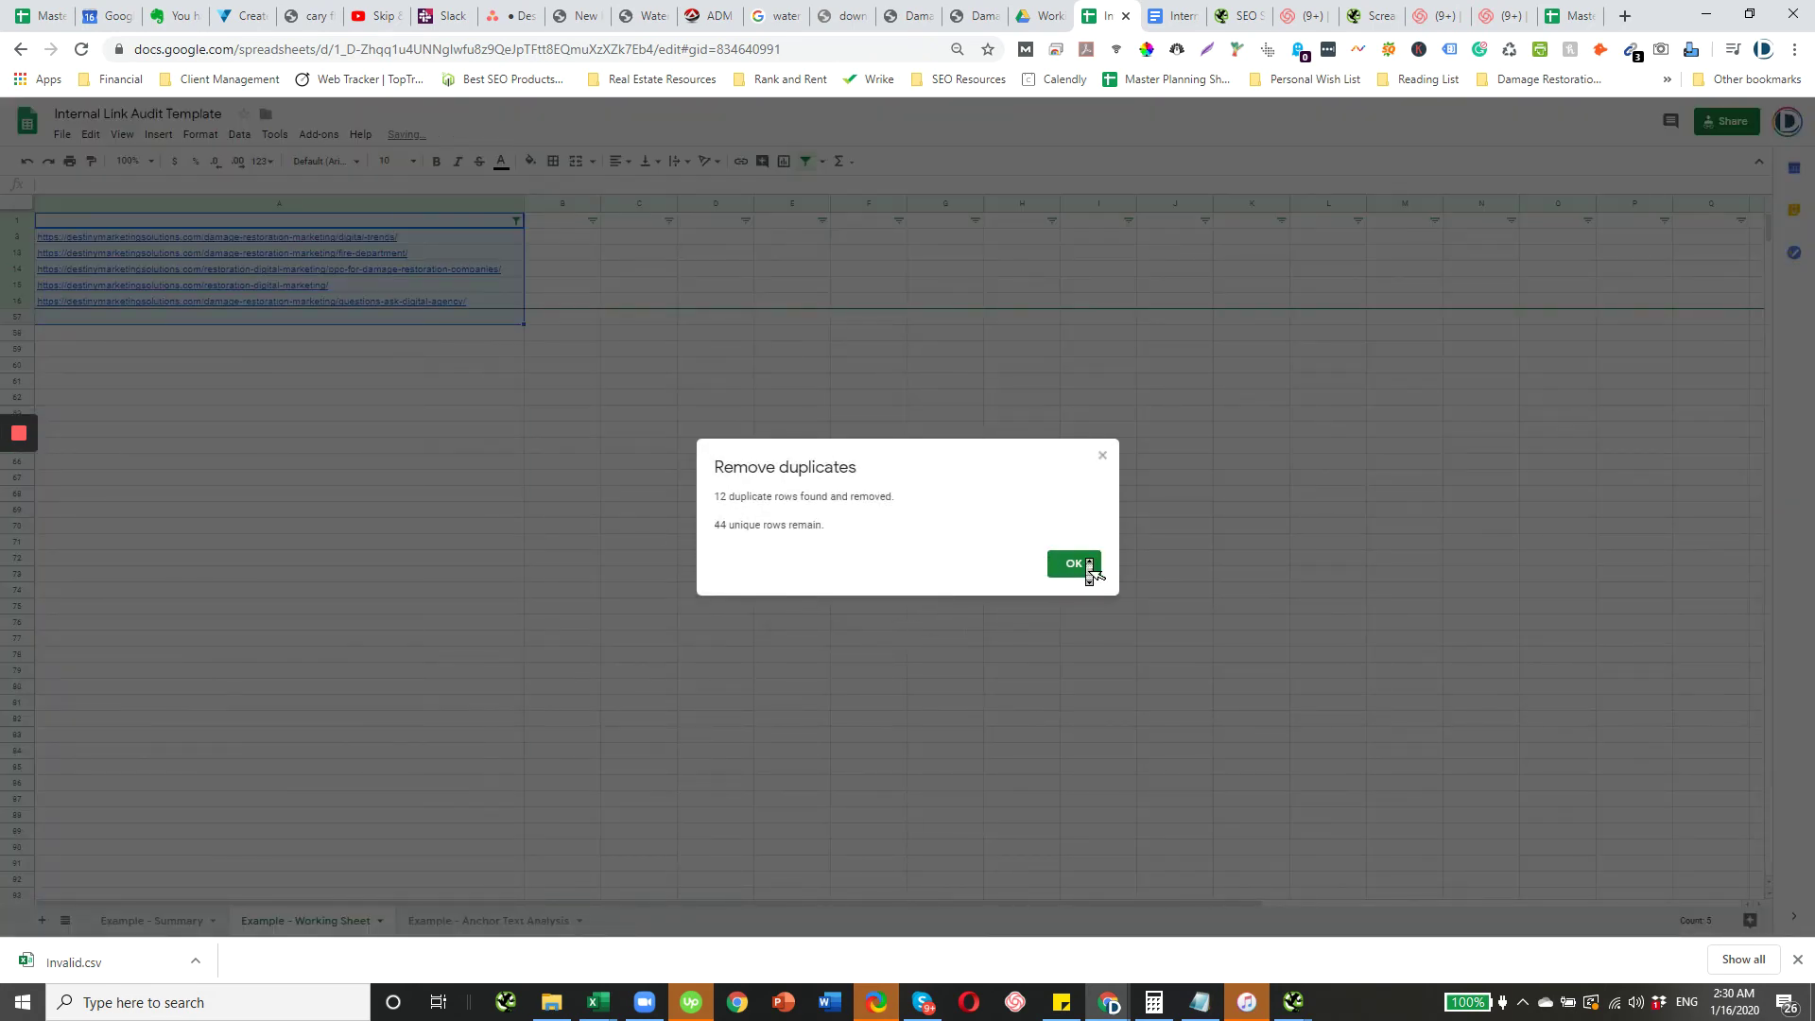
click(1087, 565)
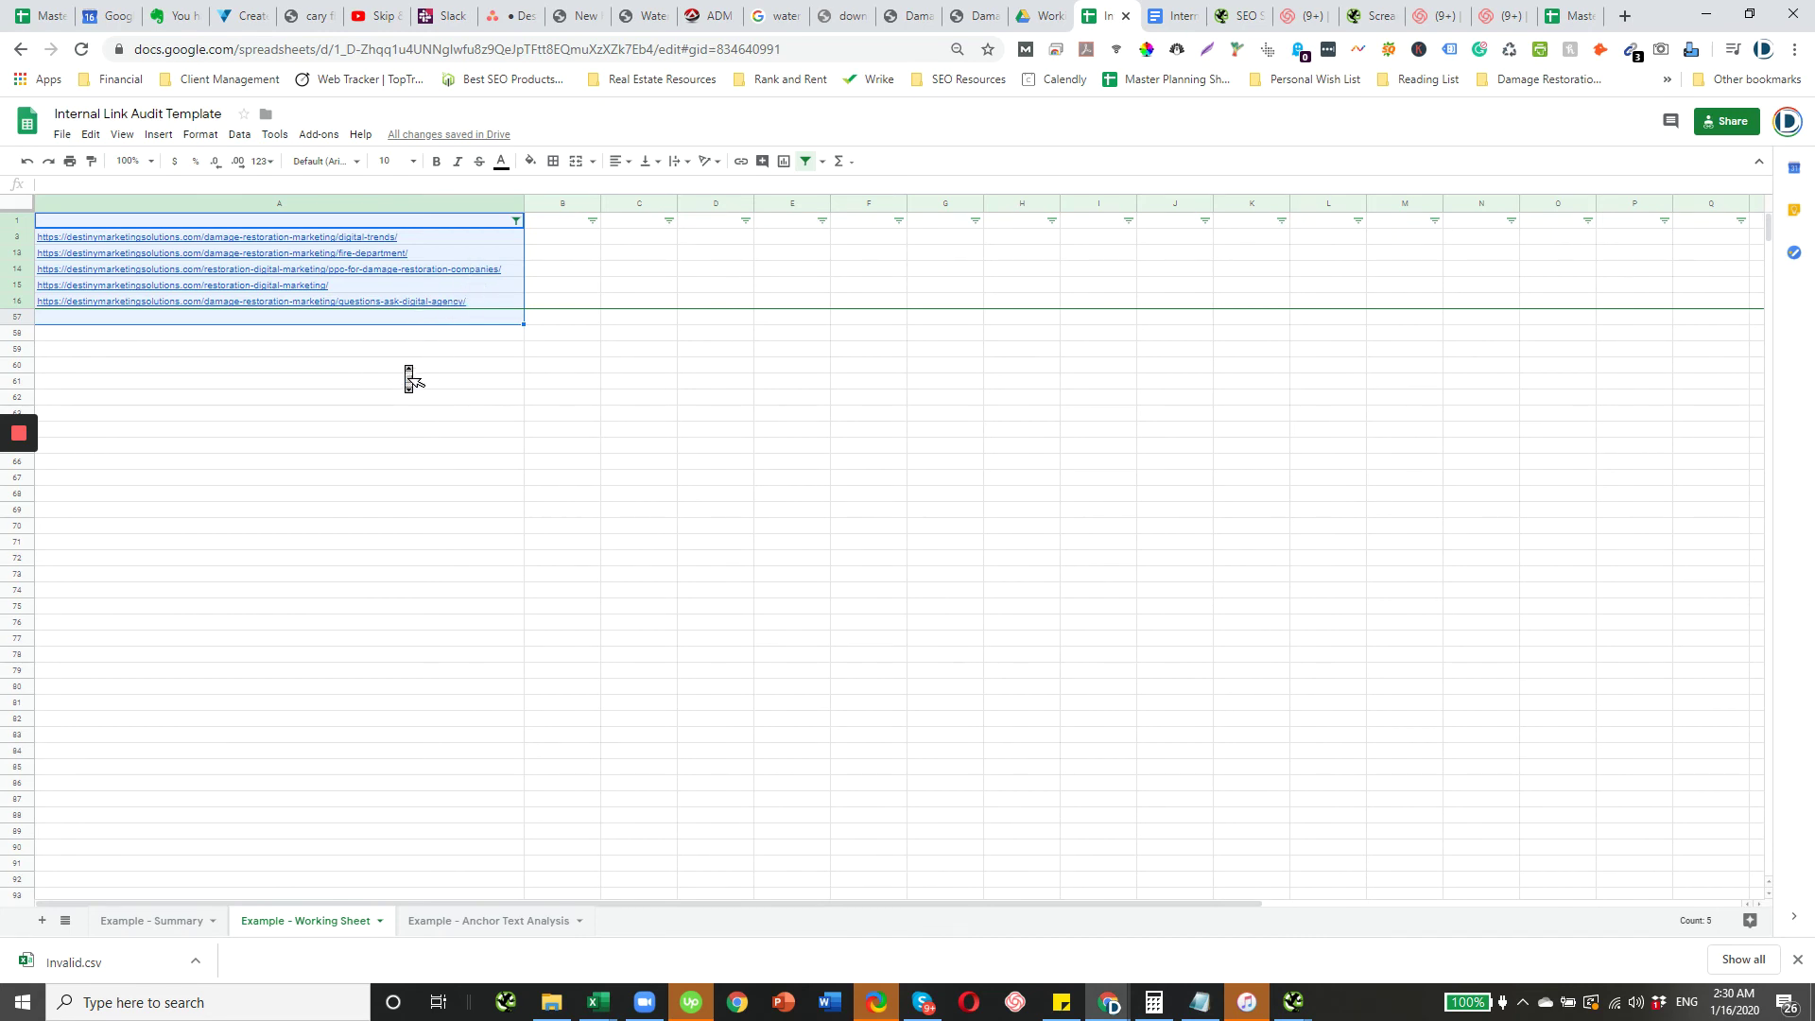
click(397, 382)
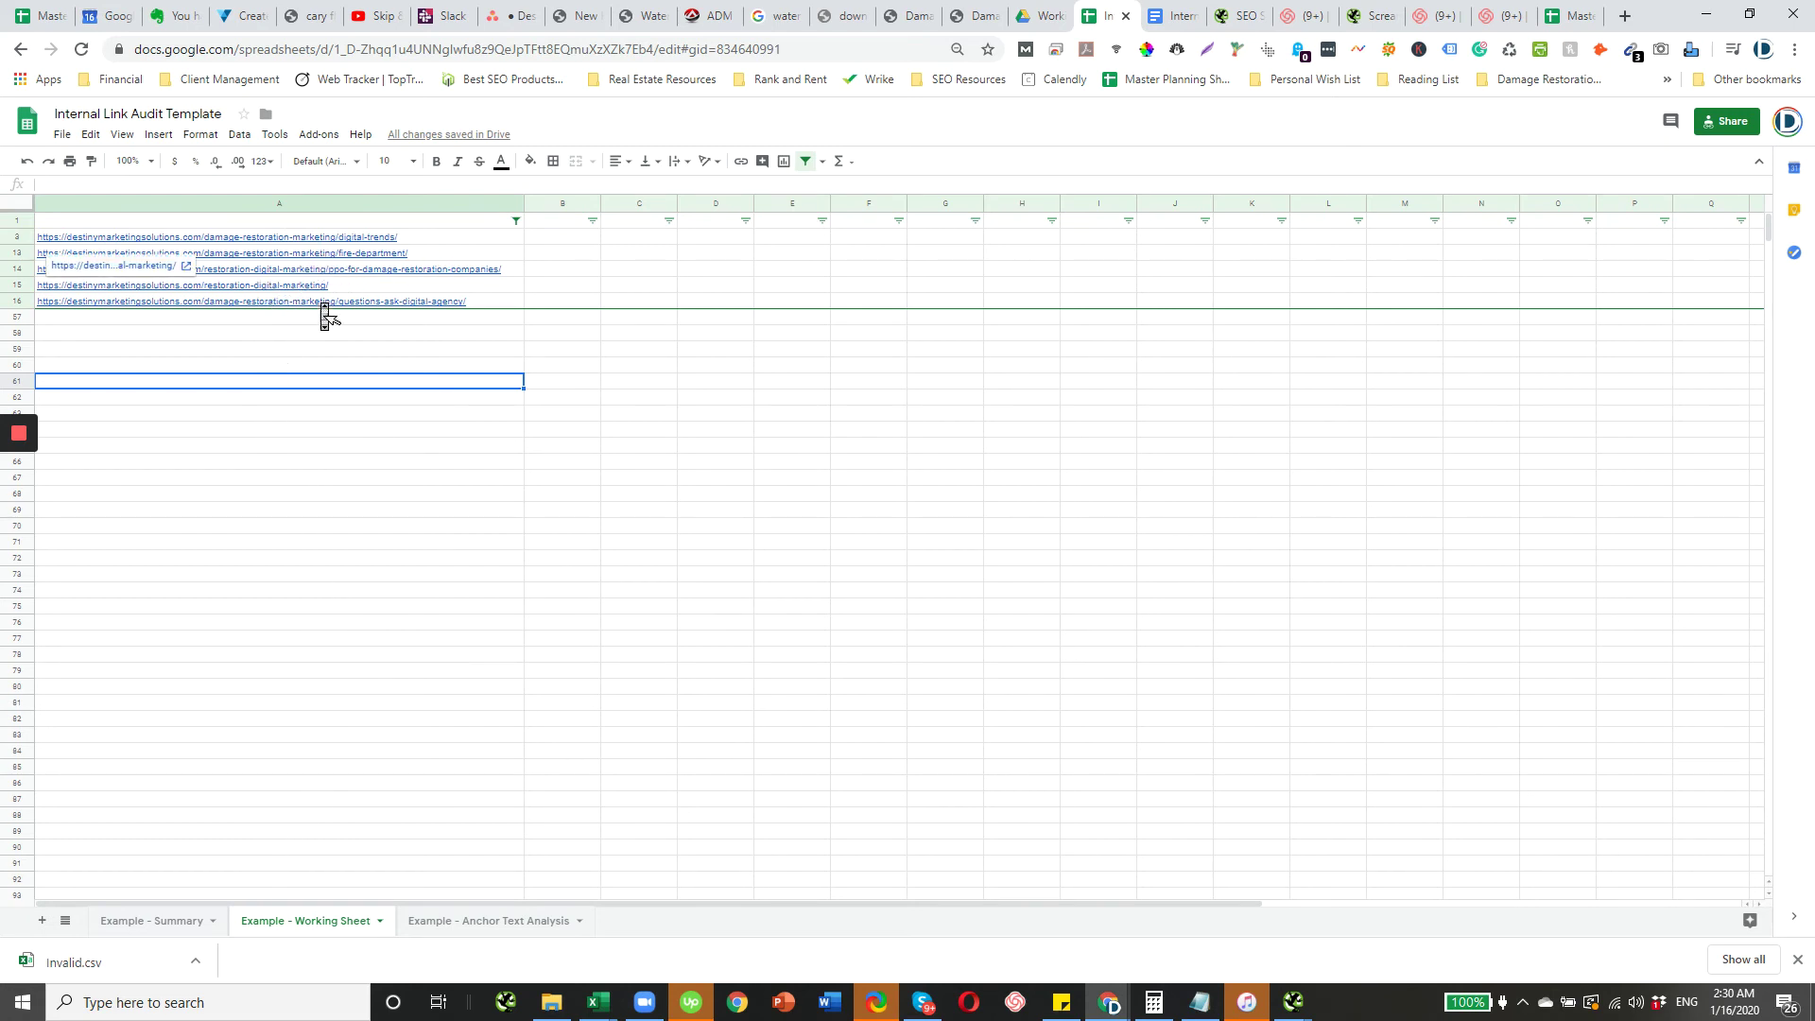
- Filter column A for 'restoration' and select the five remaining URLs
click(516, 220)
click(496, 463)
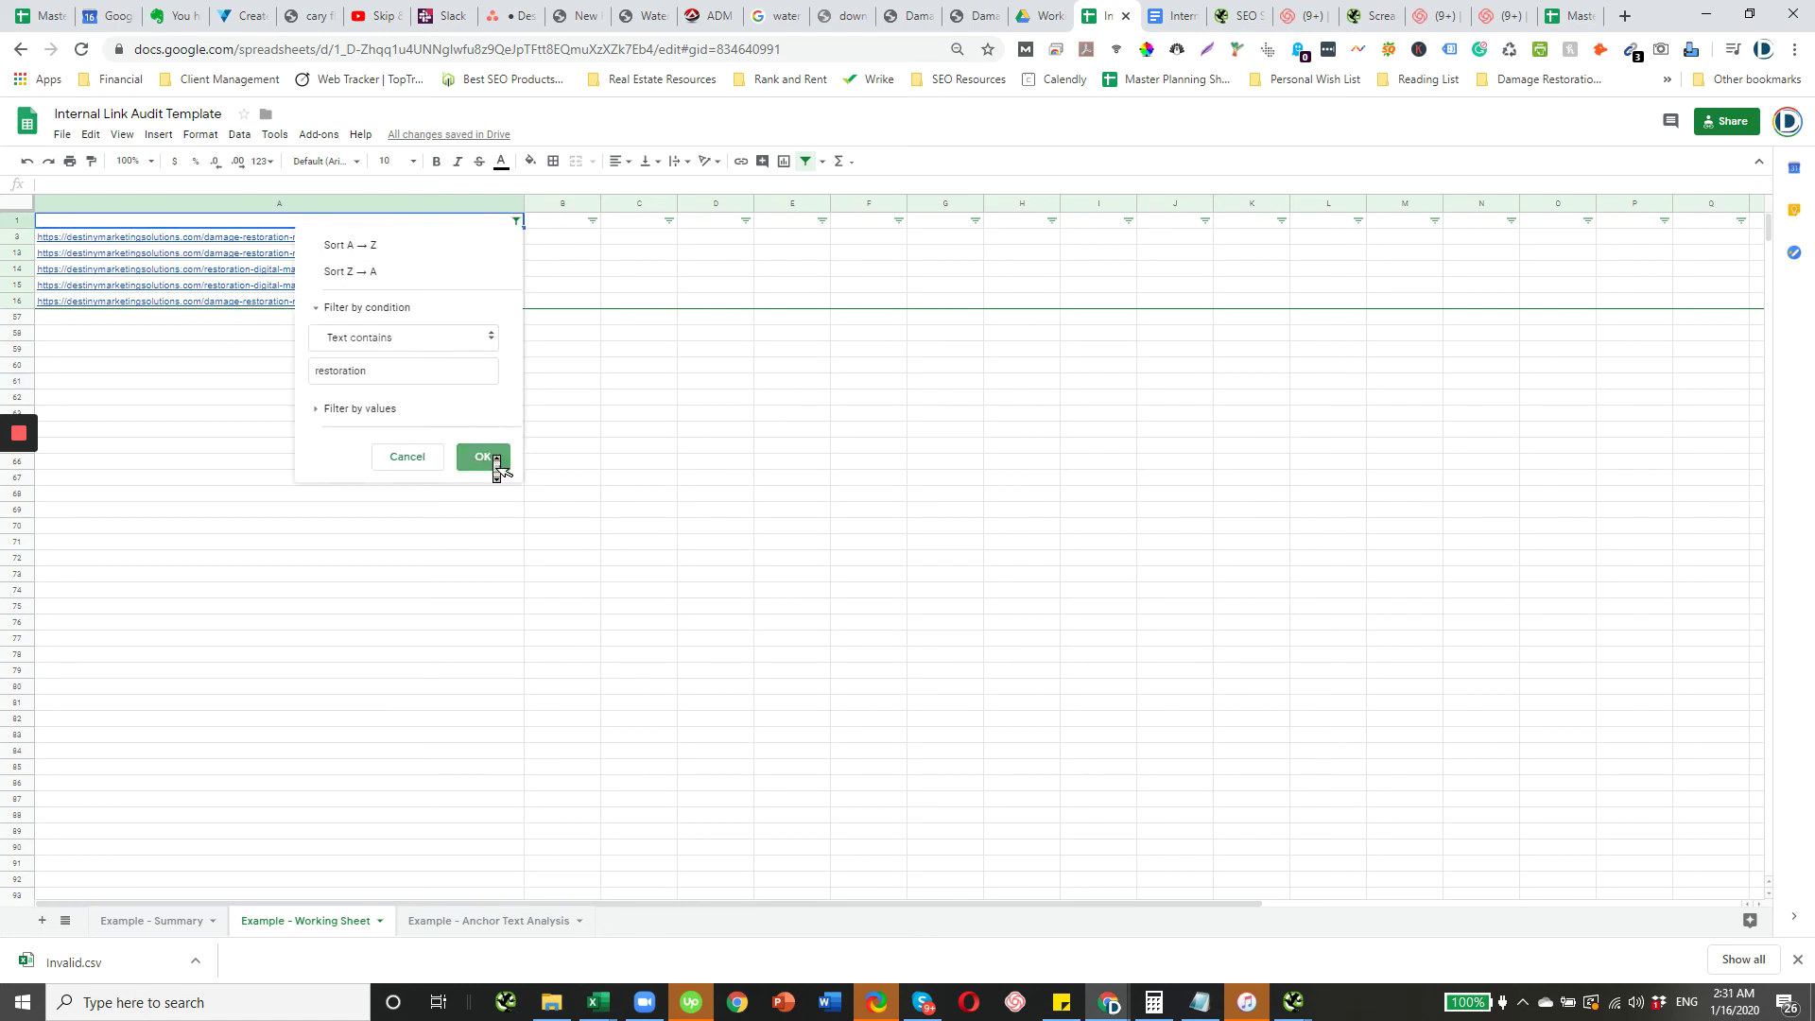
click(462, 445)
drag(464, 244, 450, 303)
key(ctrl+c)
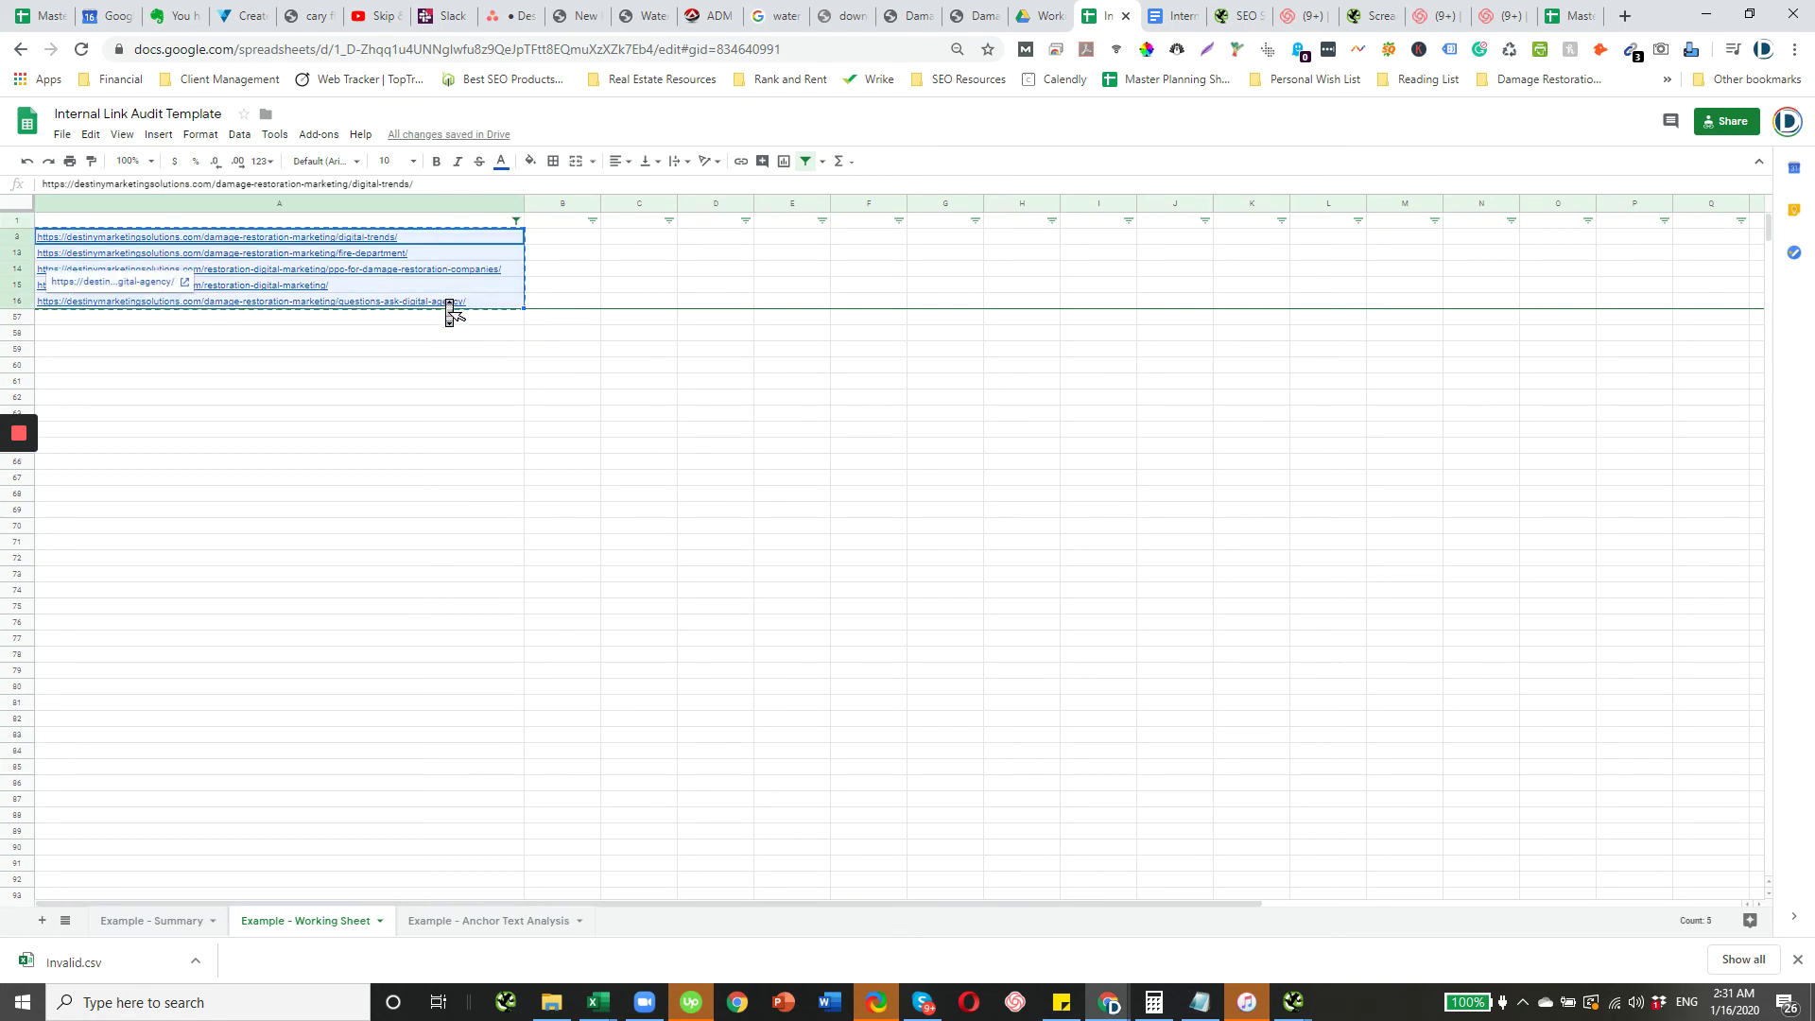
- On Example - Summary, clear cell C2 and paste in the five restoration inlink URLs
click(175, 923)
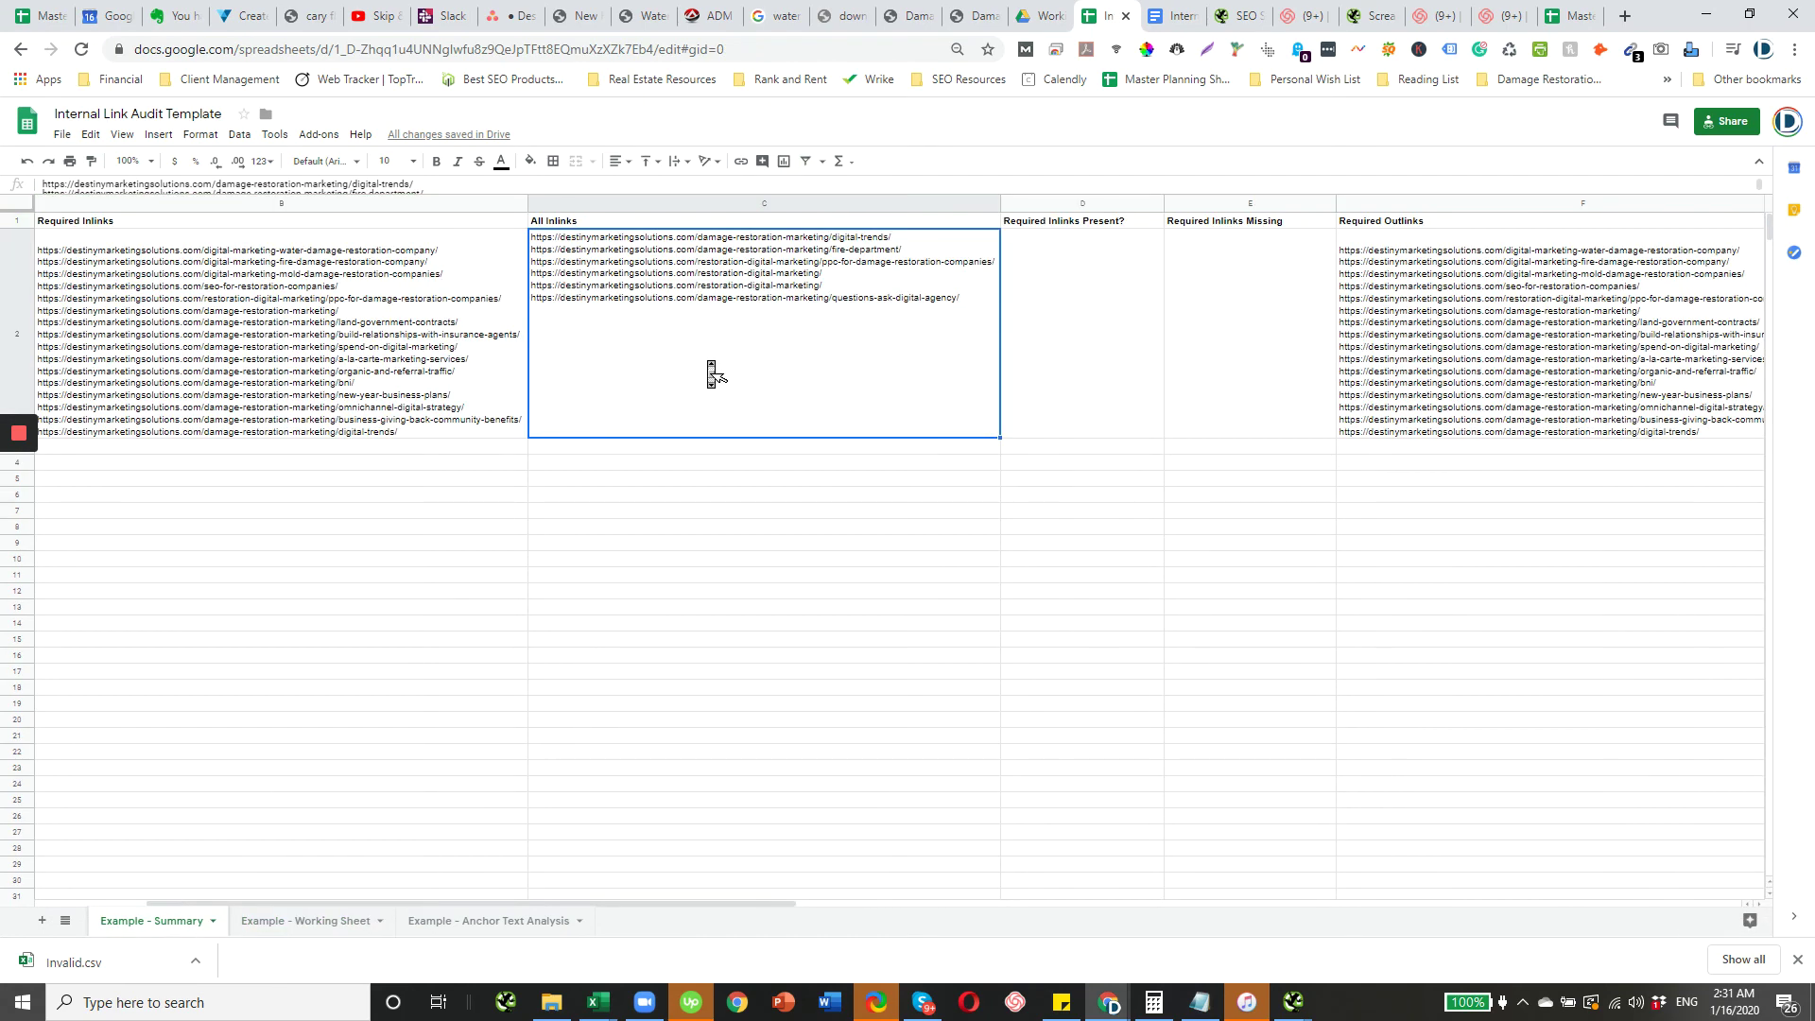
key(Delete)
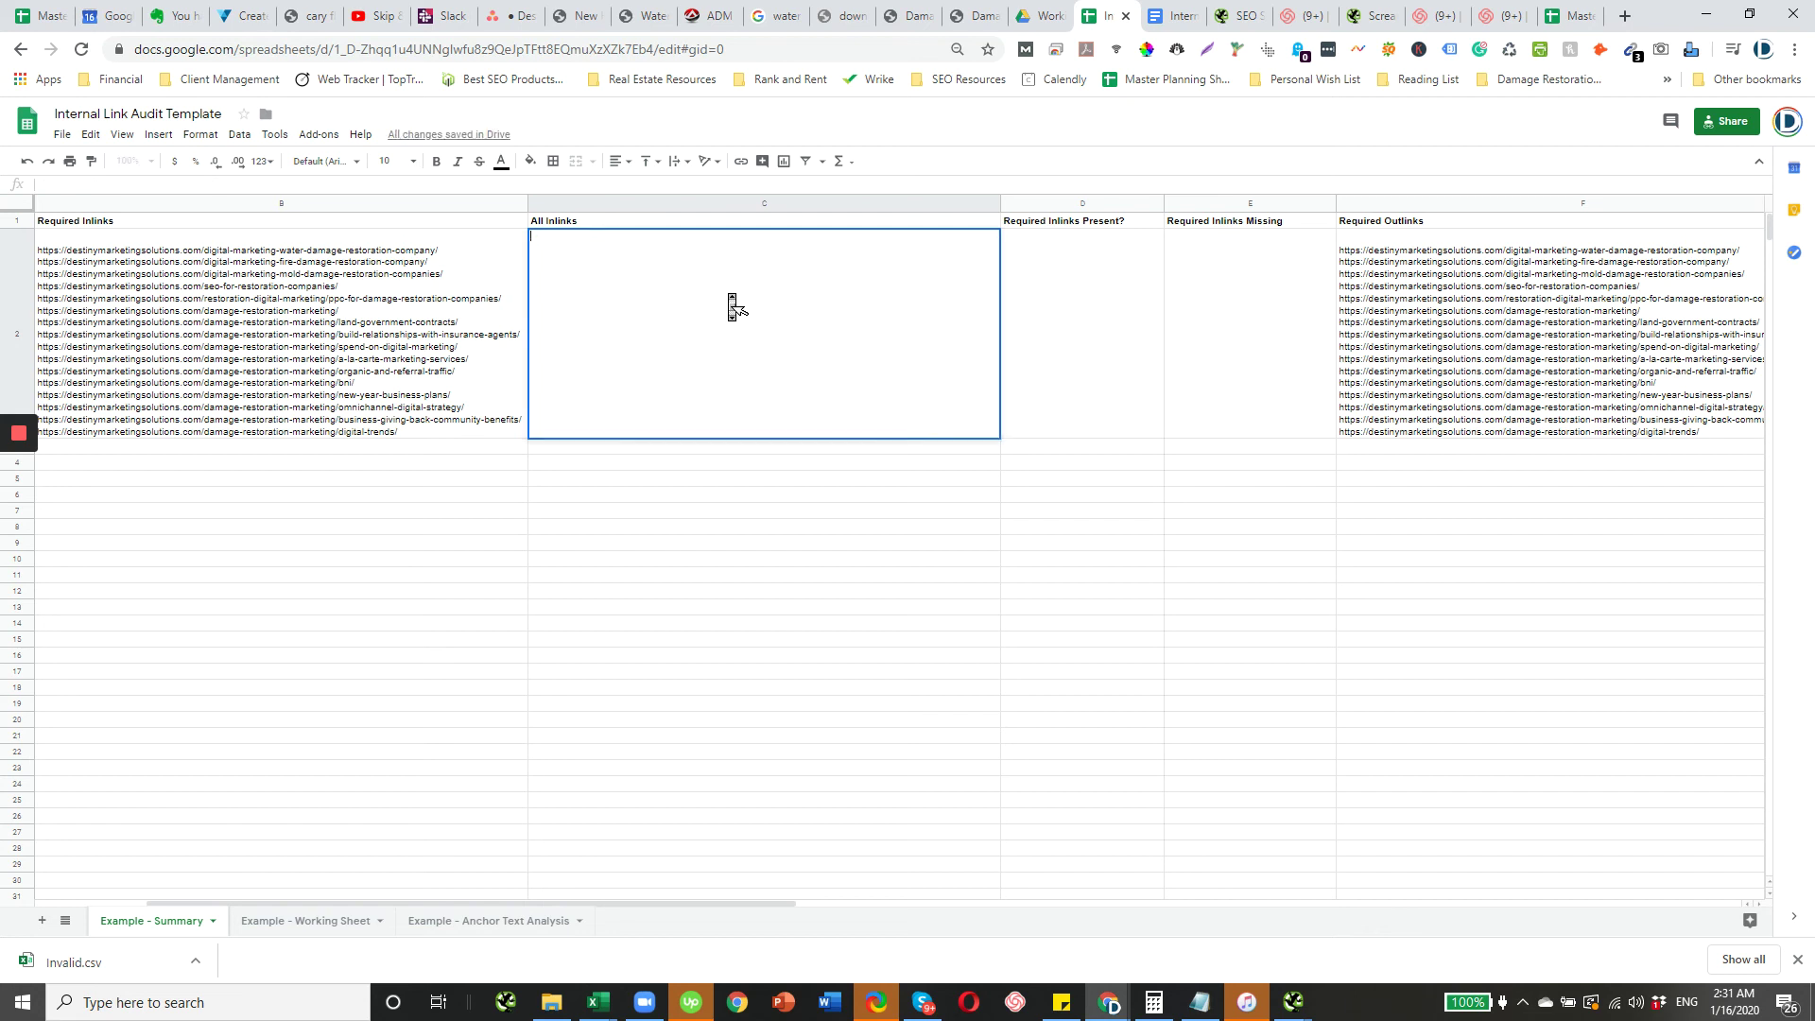
key(ctrl+v)
key(Return)
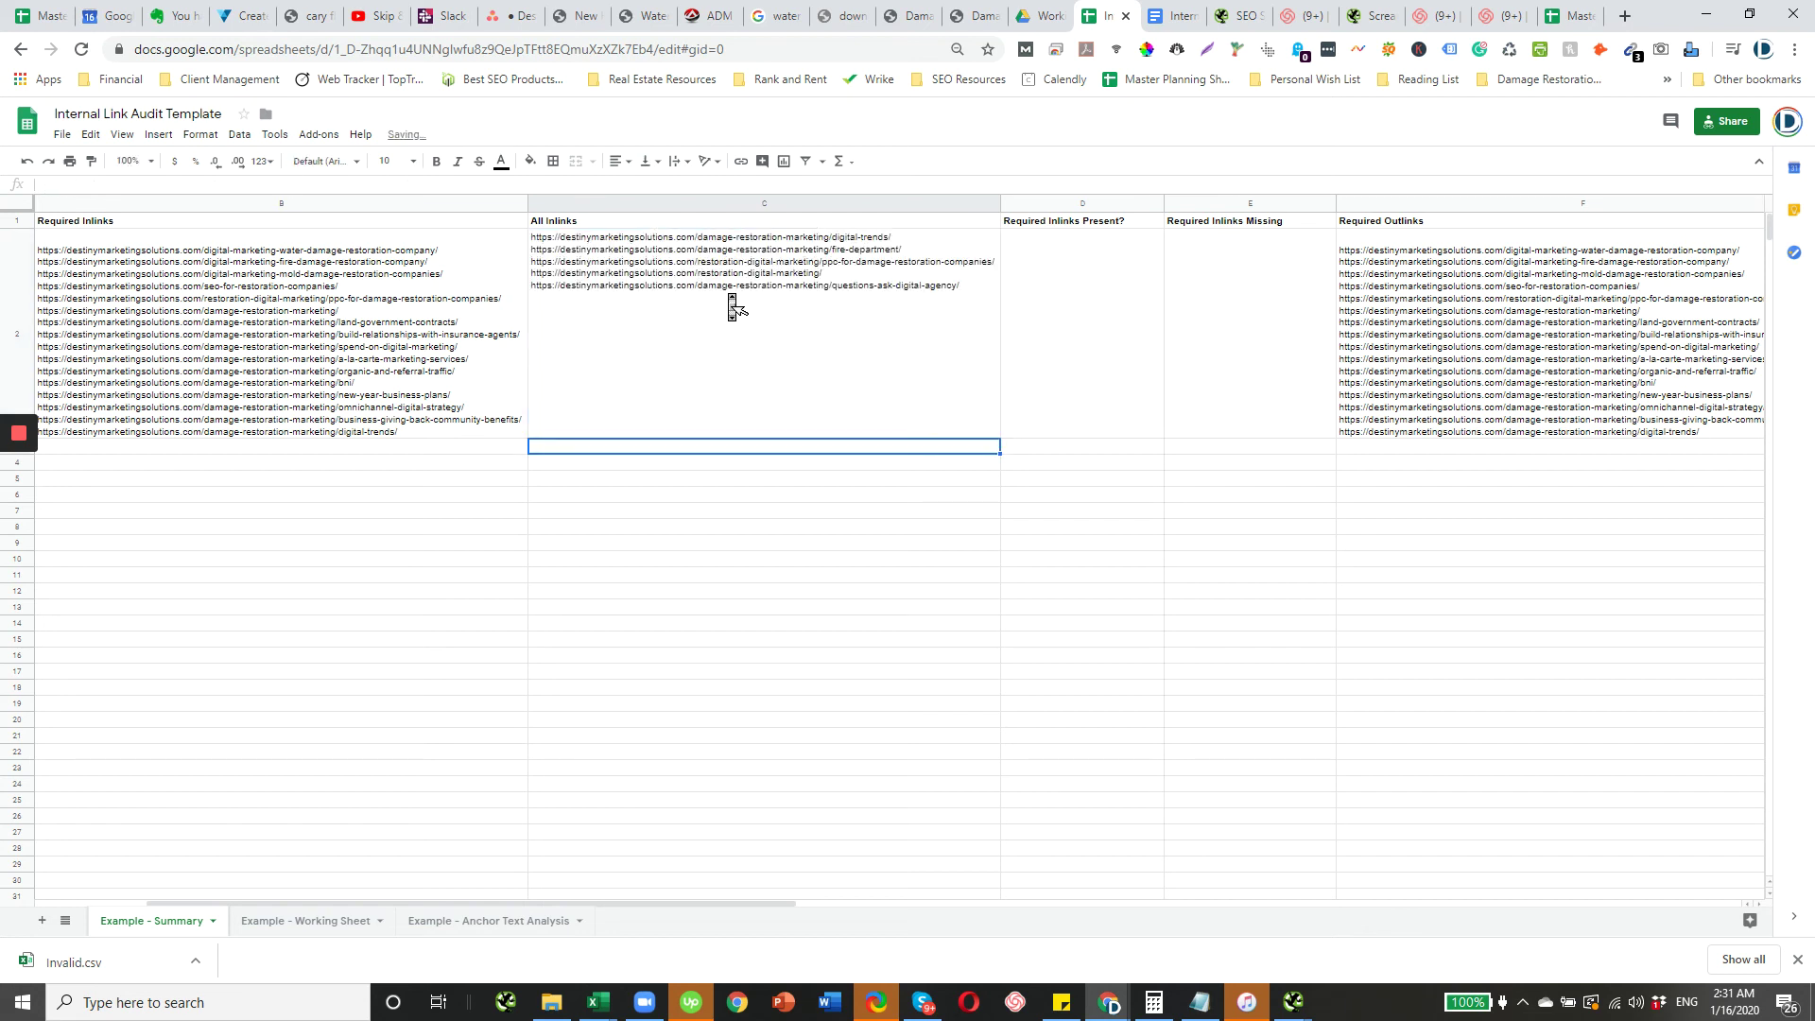